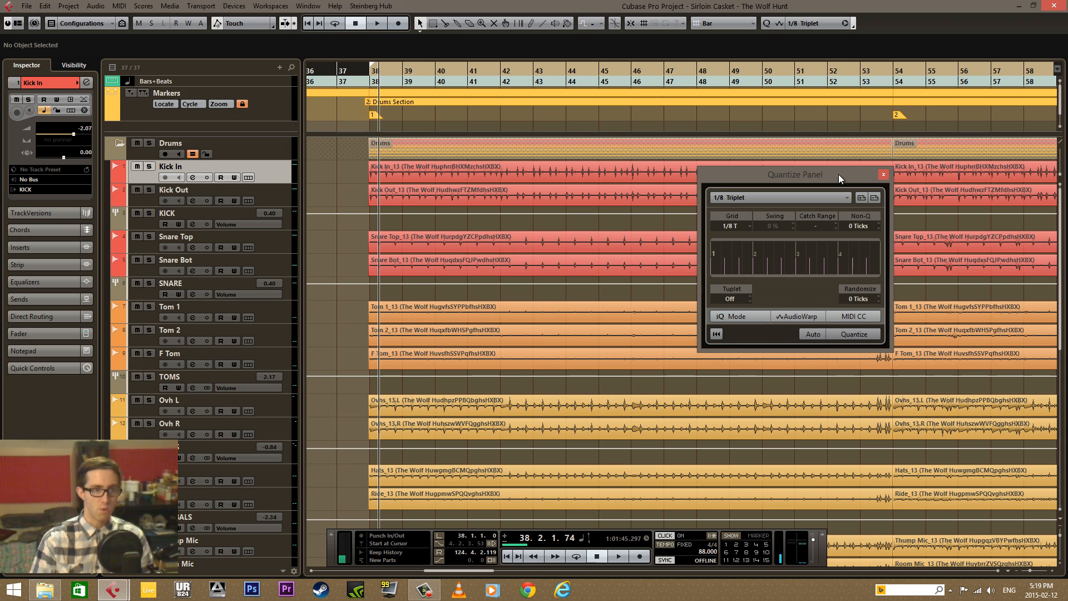
Toggle group editing on the Drums folder and select the grouped drum events starting at bar 38
mouse_move(834, 174)
mouse_down()
mouse_move(841, 183)
mouse_move(832, 172)
mouse_up()
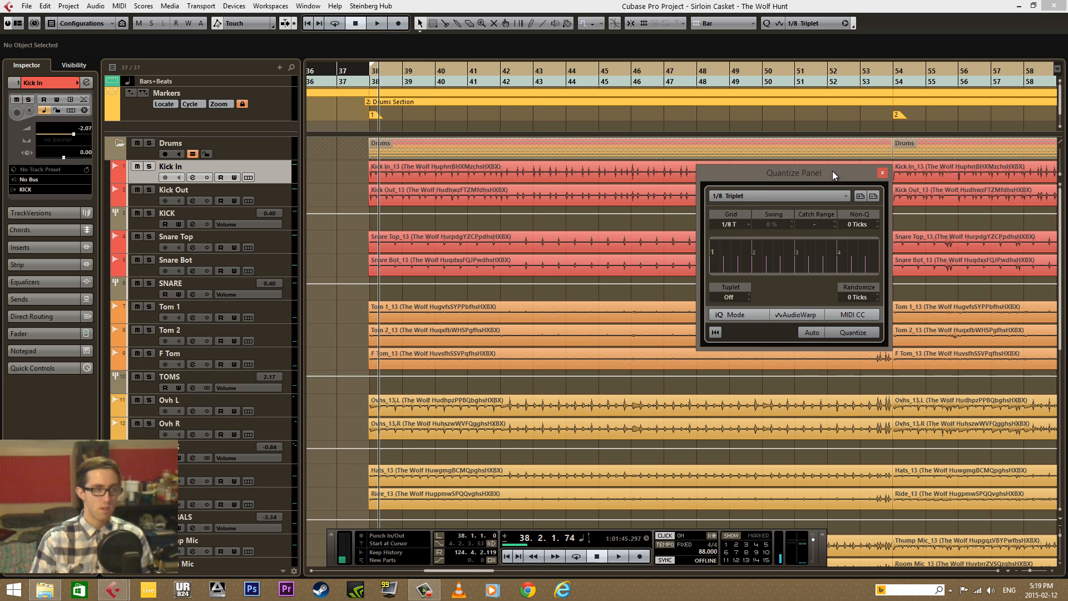
click(193, 154)
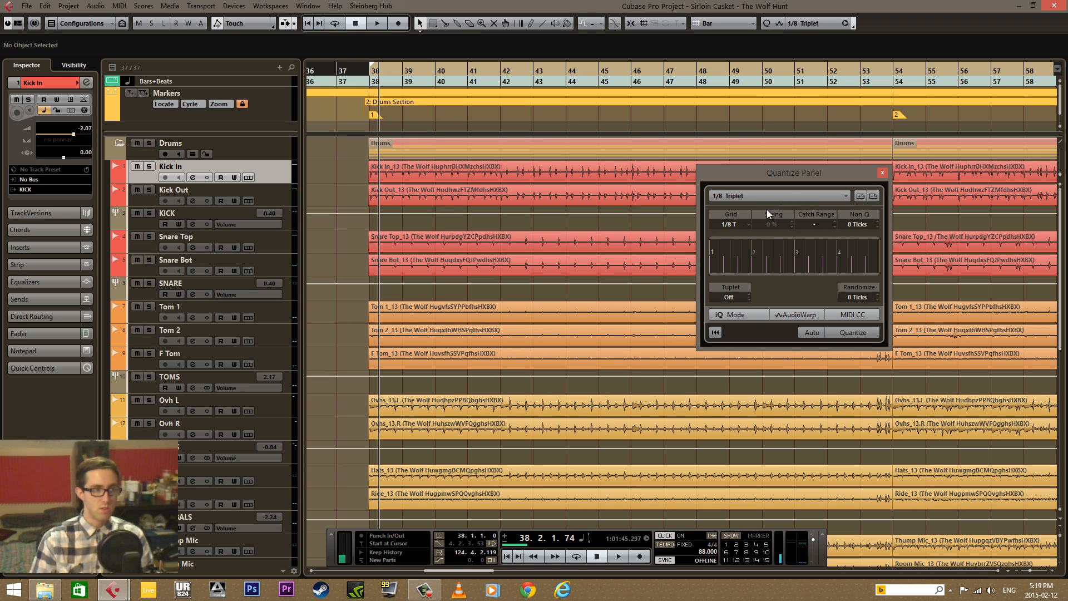
click(448, 189)
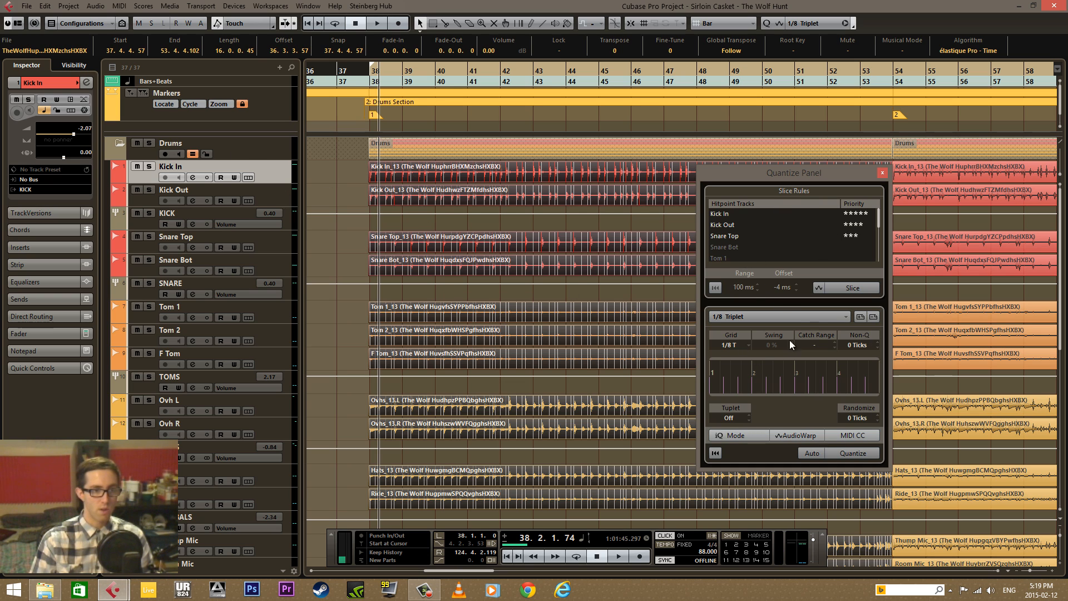
click(195, 154)
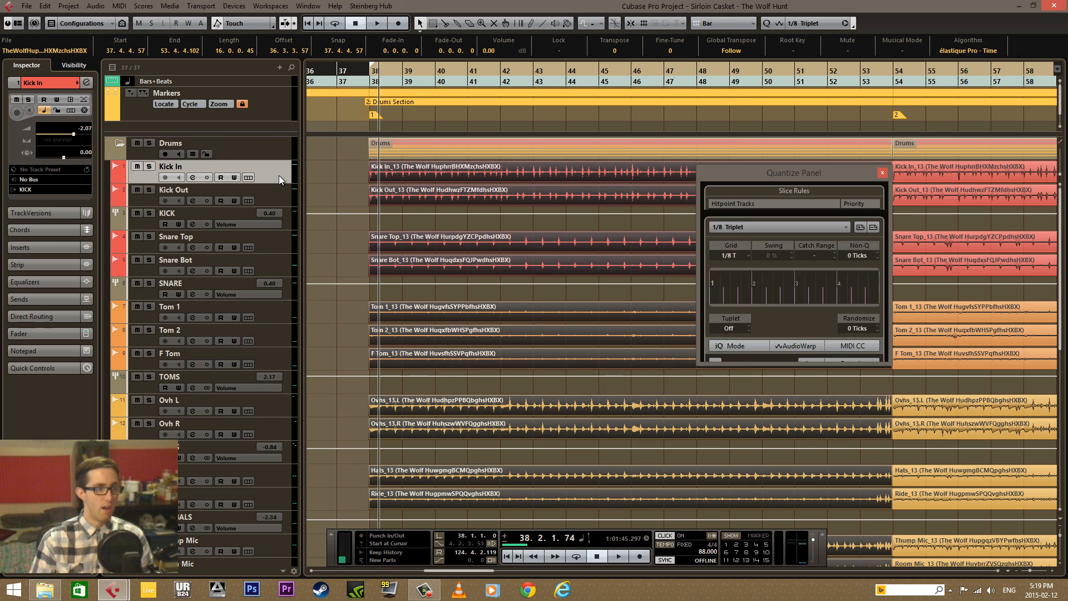
click(352, 189)
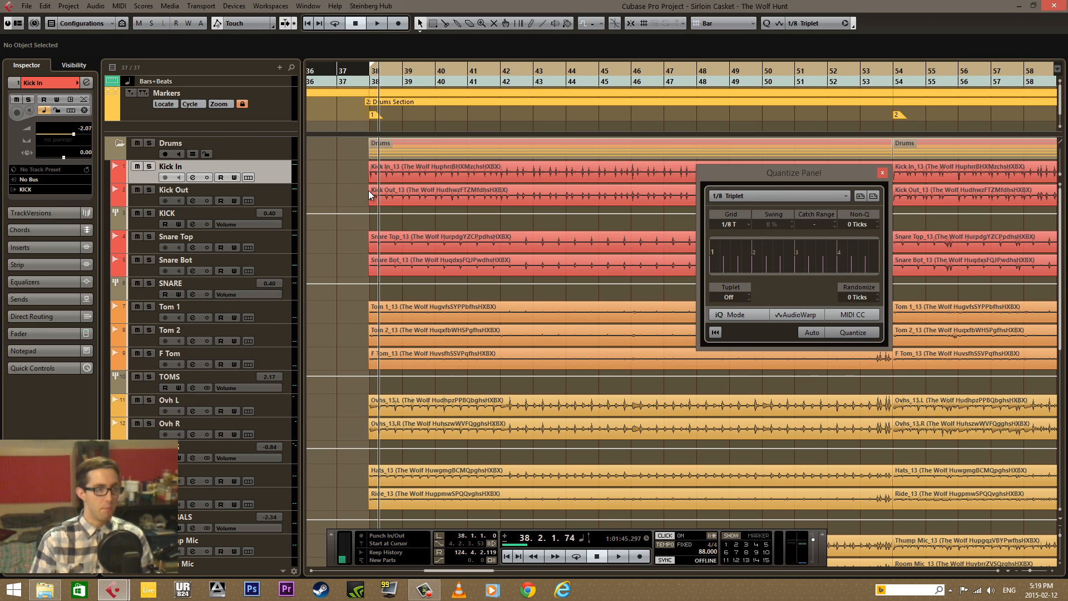
Select the Kick In through F Tom events individually with group editing off, and clear the selection
click(431, 175)
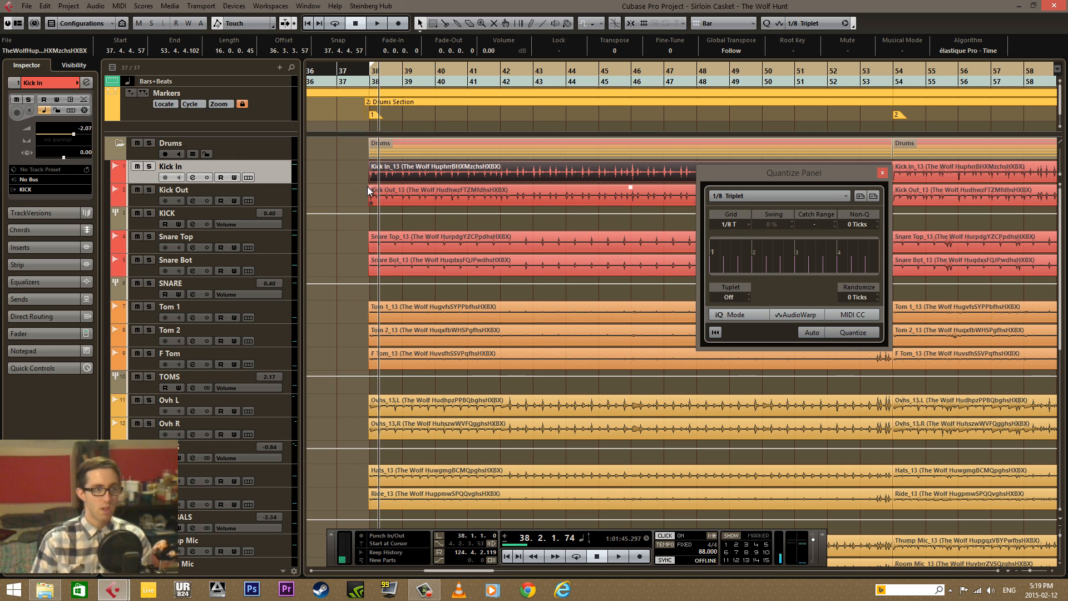
drag(354, 170, 493, 355)
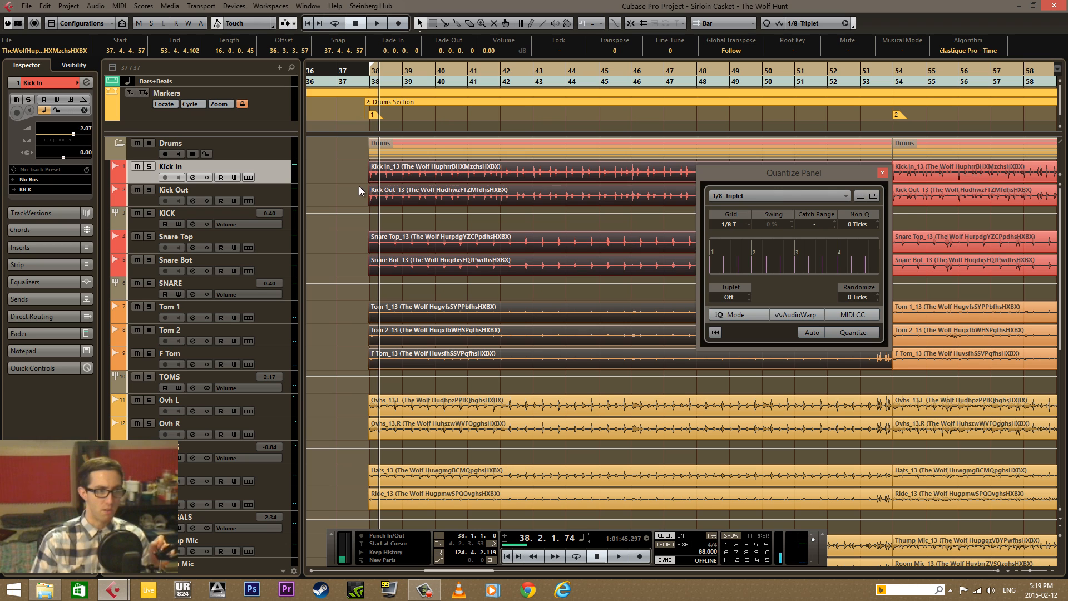
click(262, 160)
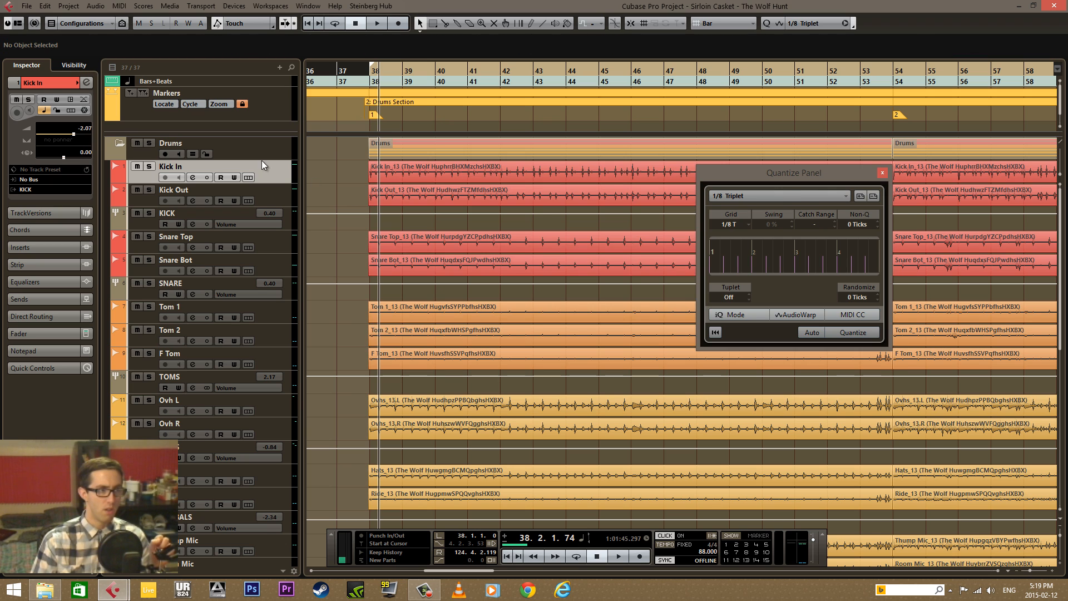
Enable group editing on the Drums folder, select the drum events starting at bar 38, and review the slice rules' hitpoint tracks
click(445, 201)
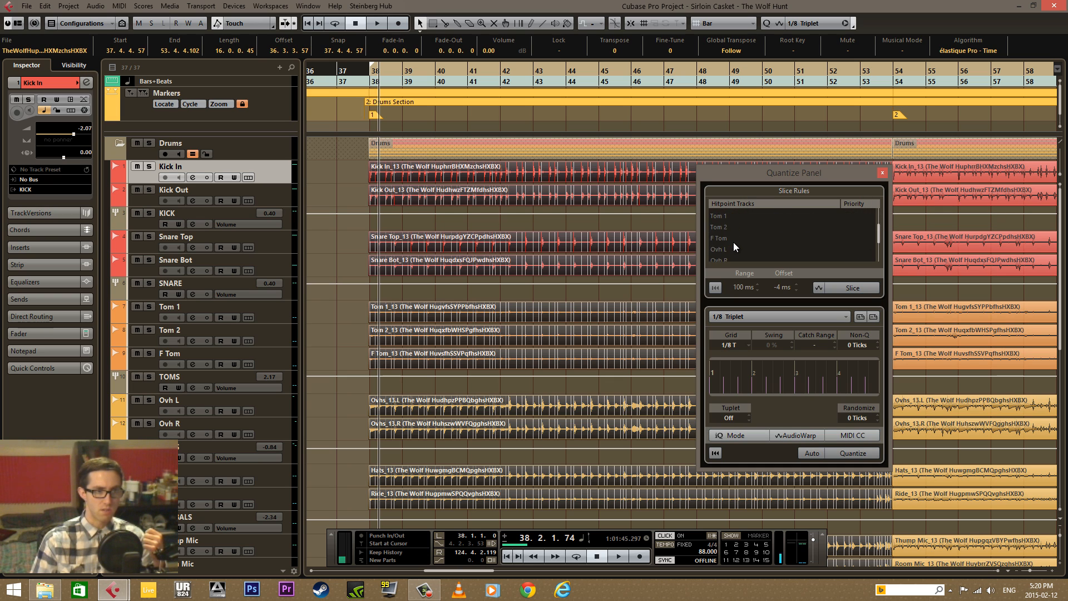
scroll(733, 242, down, 3)
scroll(423, 336, down, 2)
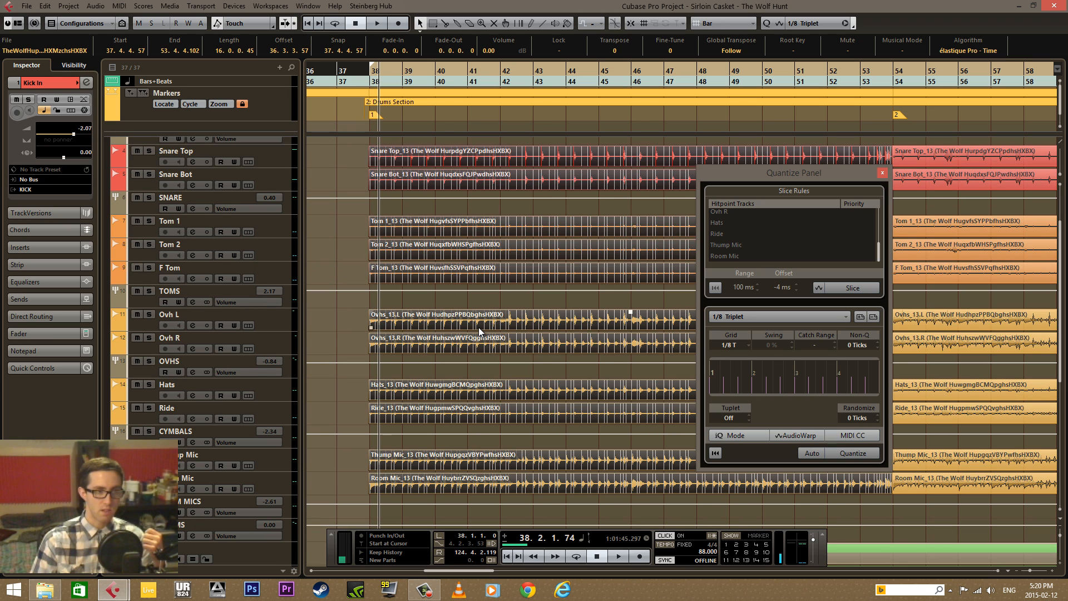
scroll(478, 327, up, 2)
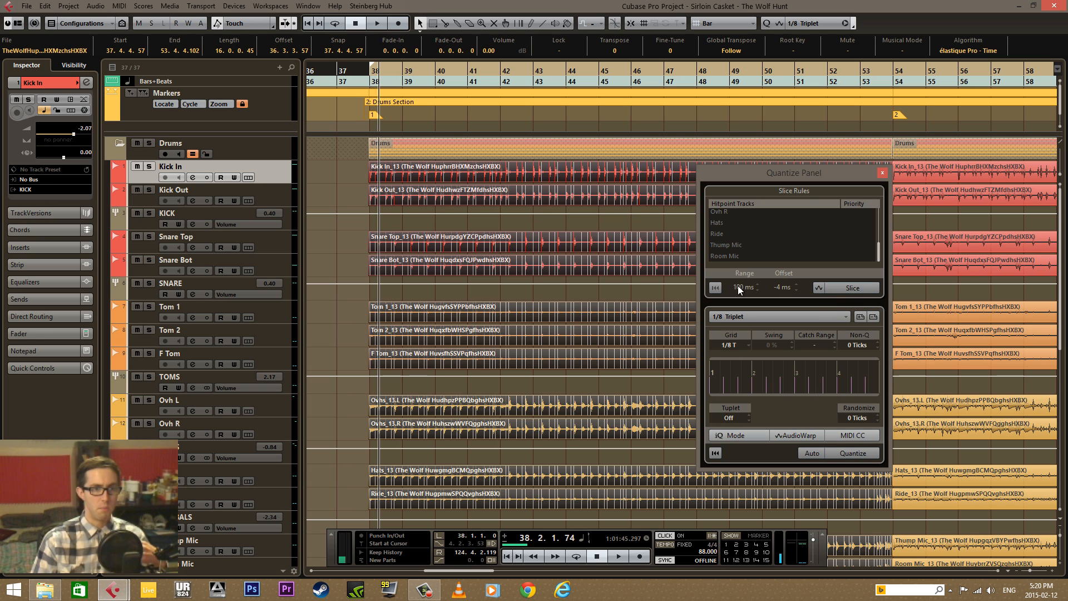
drag(877, 242, 849, 195)
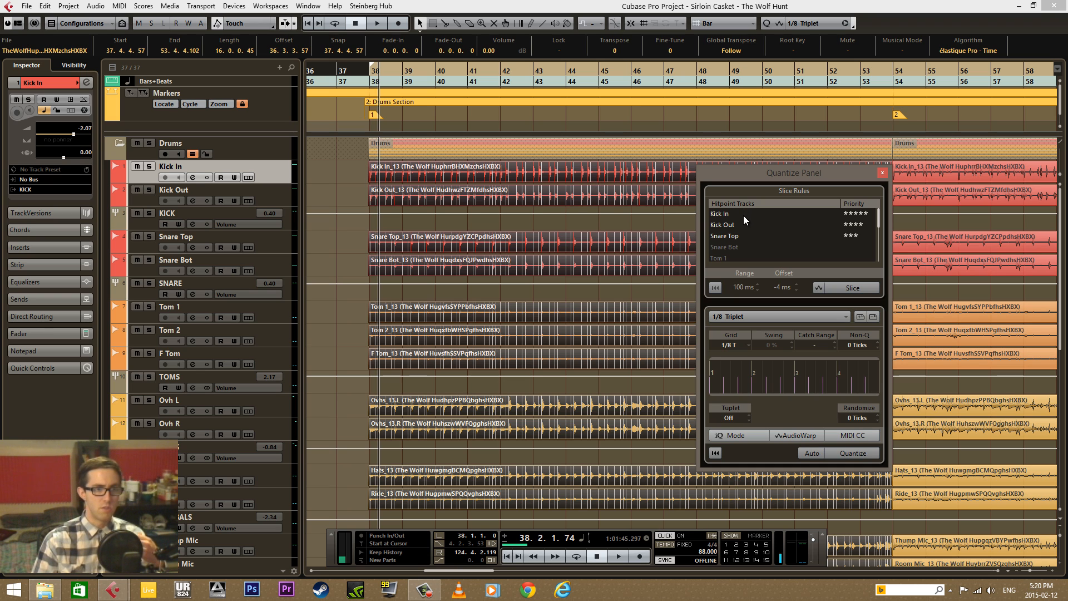
Remove Kick Out from the slice rules and give Tom 1, Tom 2 and F Tom three-star priority
click(856, 225)
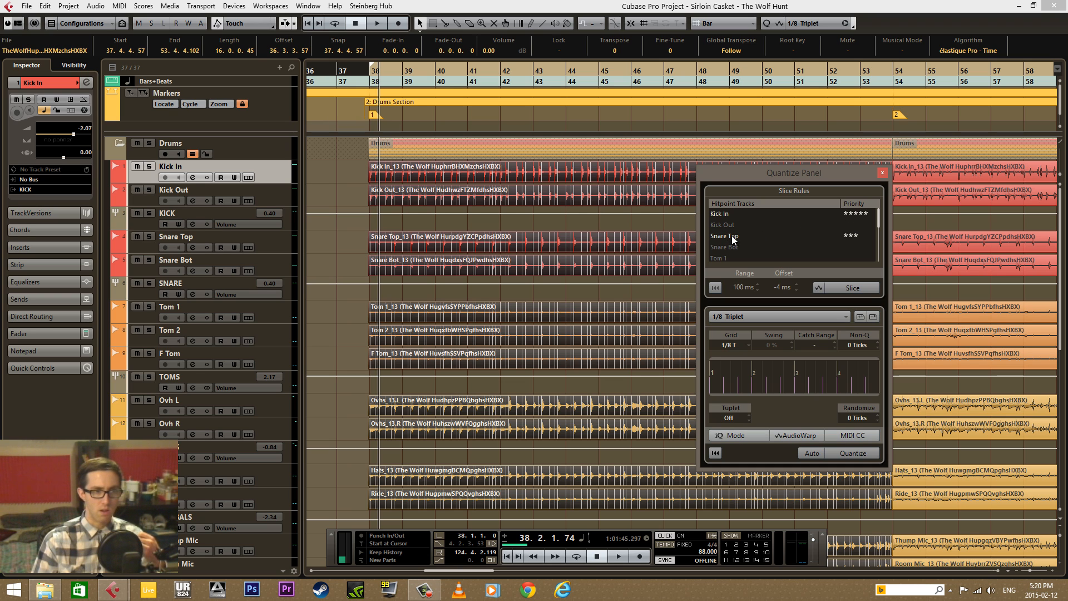
scroll(841, 239, down, 3)
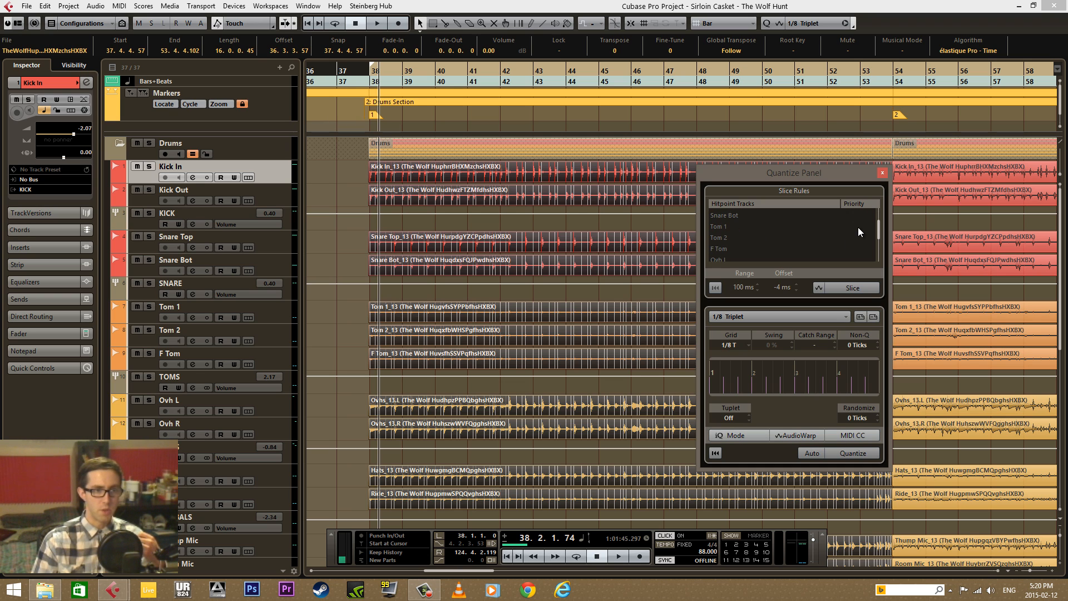
click(857, 227)
click(853, 237)
click(855, 250)
scroll(878, 208, up, 3)
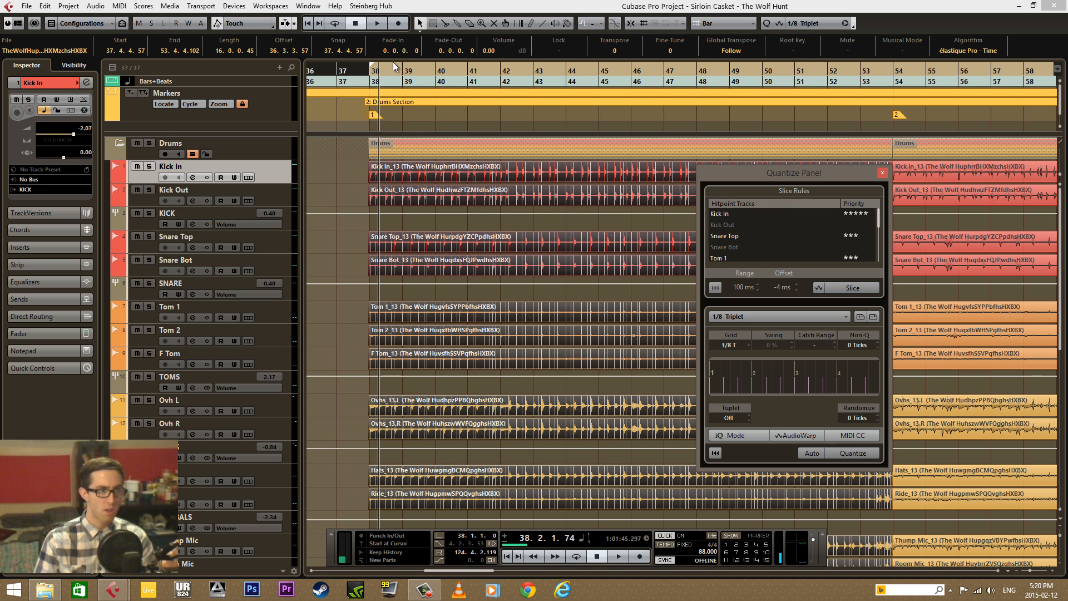
Set the slice offset to 0 ms, using an enlarged view of the kick hit just before 38.2 as reference
drag(394, 66, 363, 126)
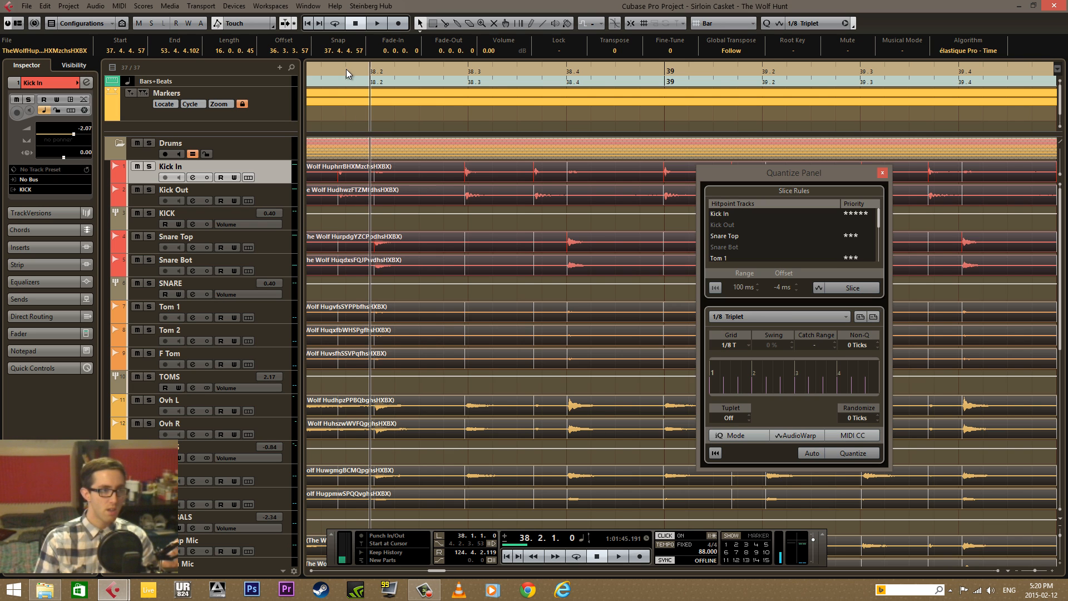
drag(346, 69, 429, 120)
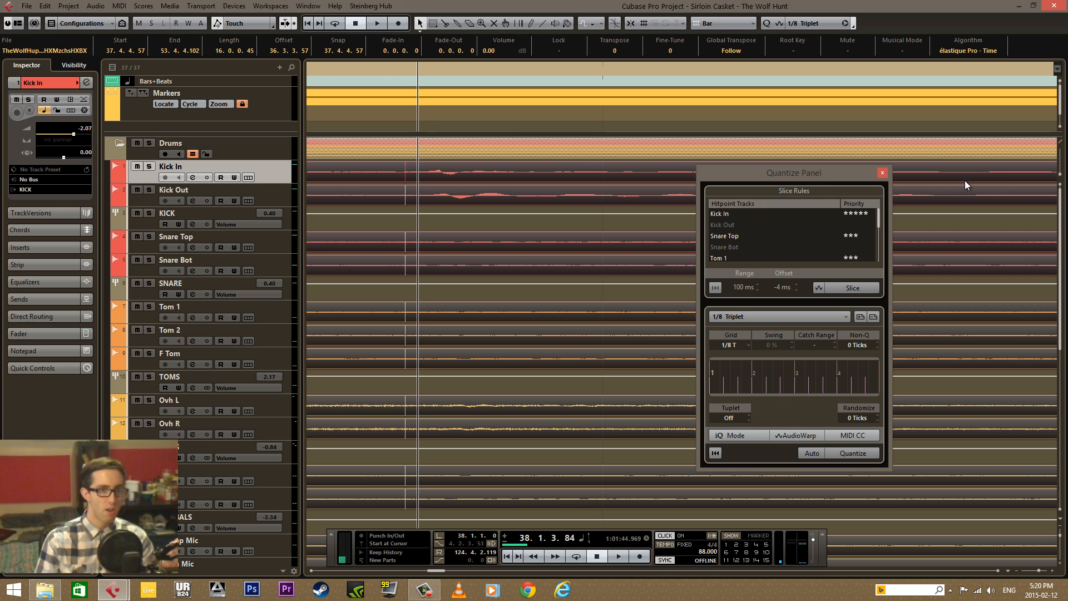
drag(1061, 178, 1059, 163)
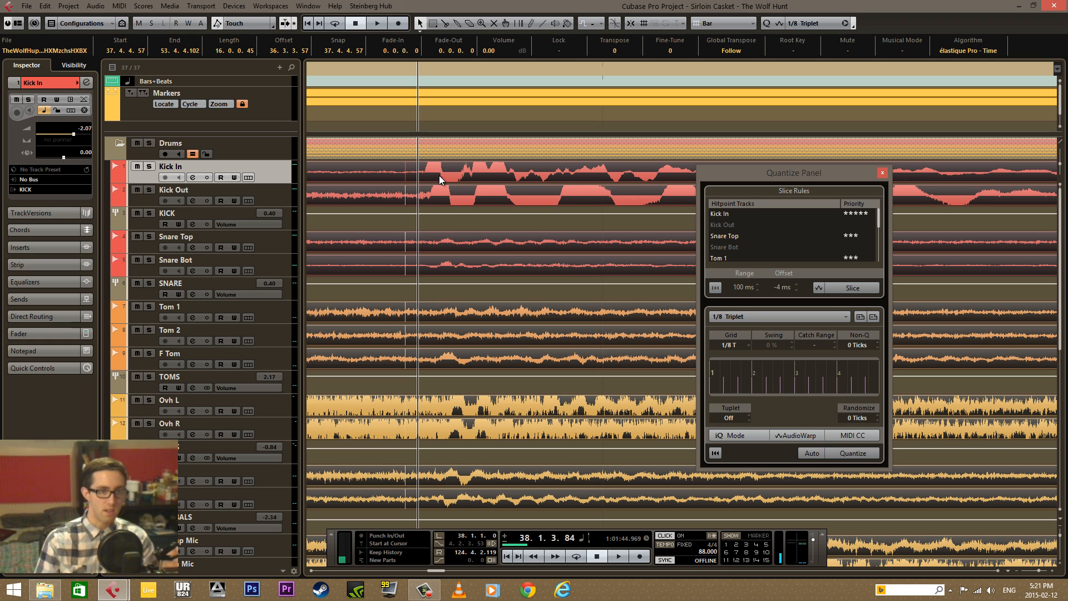
scroll(785, 292, up, 4)
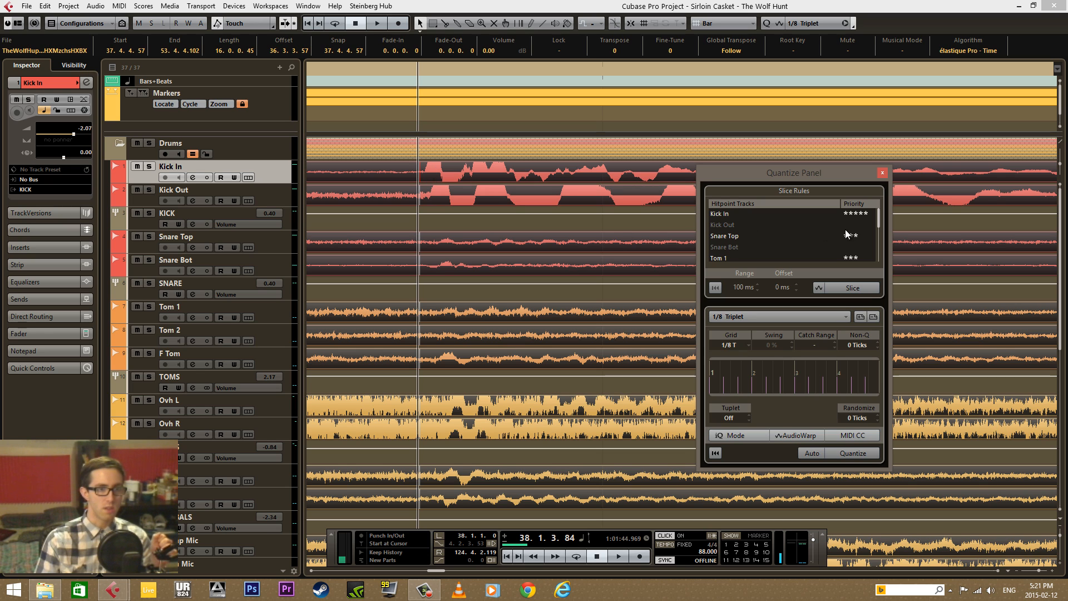
Try Kick Out at five stars in place of Kick In, comparing the hitpoints, and restore Kick In to five stars
click(862, 224)
drag(861, 215, 827, 219)
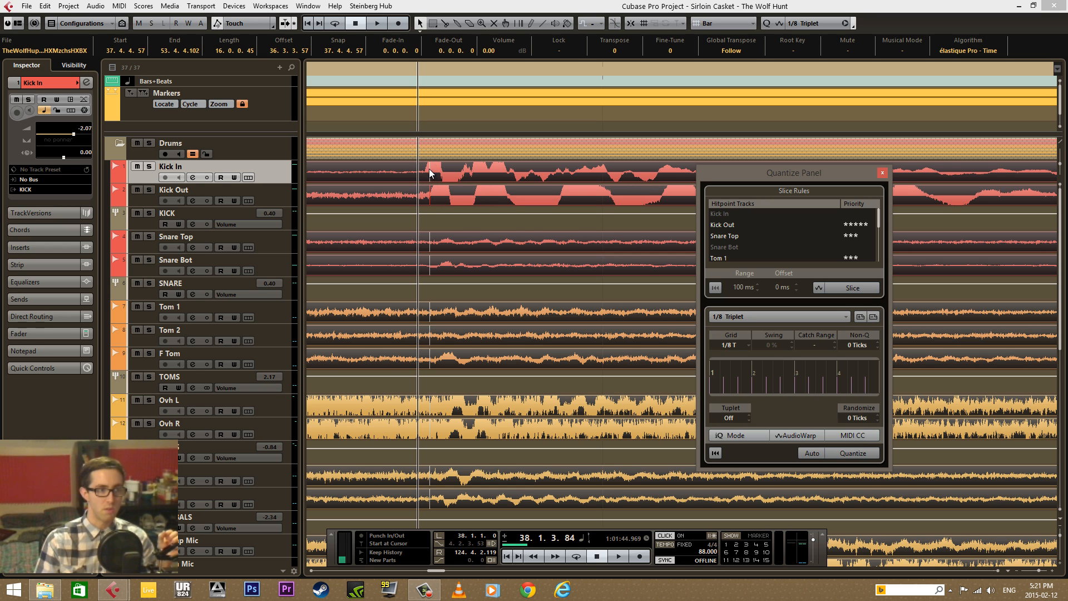
drag(428, 75, 428, 97)
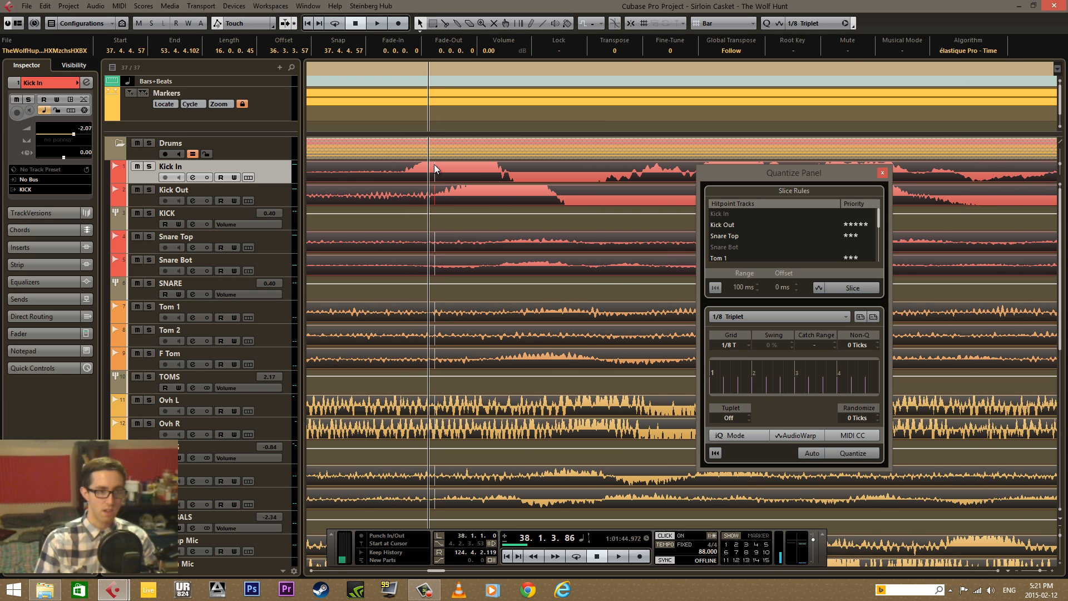
click(844, 223)
click(849, 214)
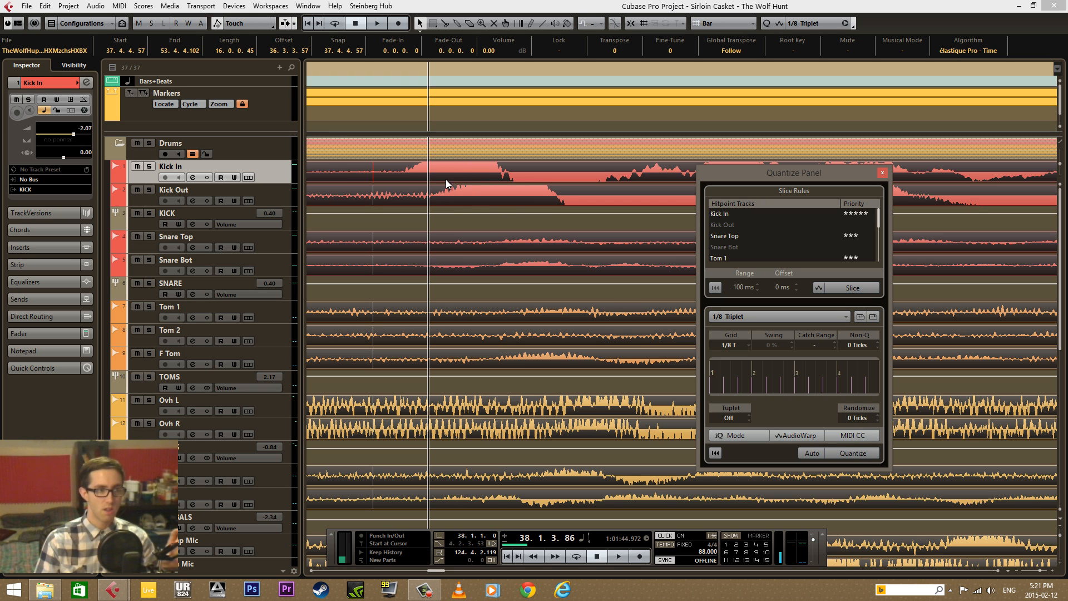
Examine the hitpoints on the drum tracks from bar 38 through to the tom fill before bar 54
click(374, 65)
key(g)
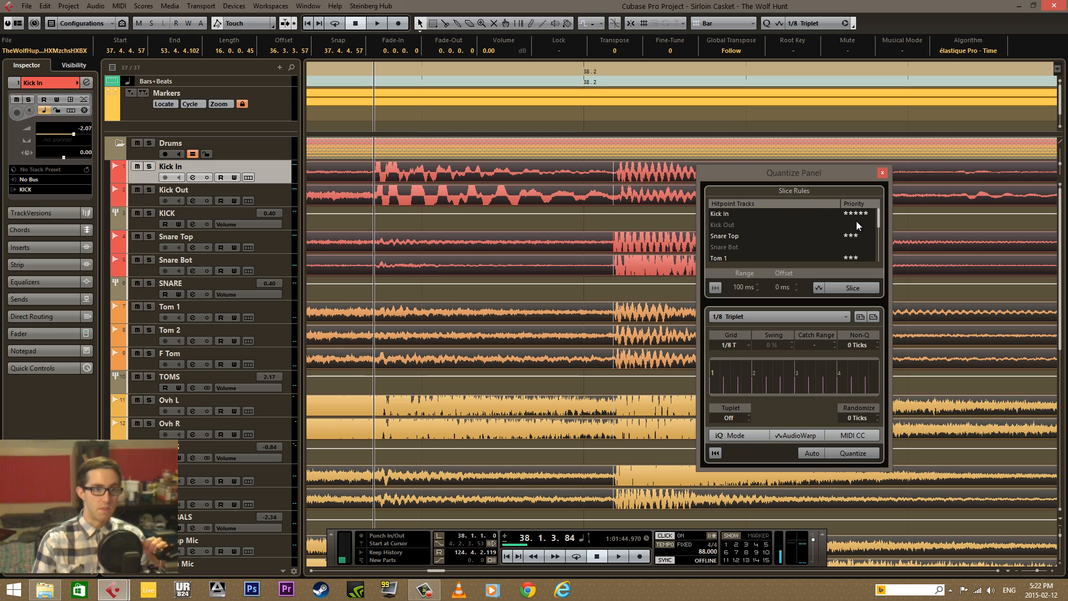
drag(879, 216, 879, 225)
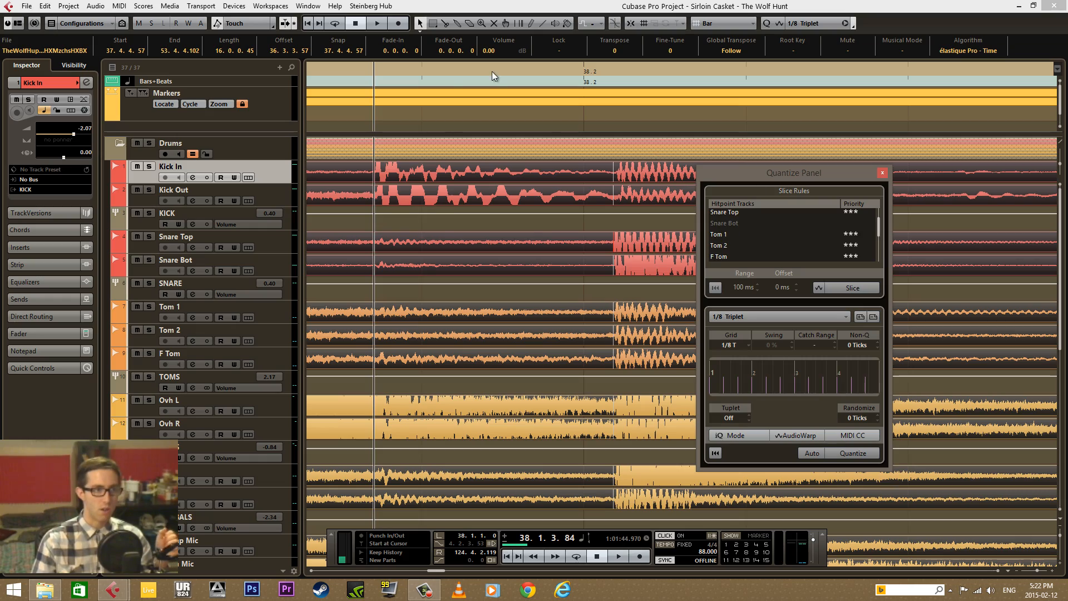
drag(452, 72, 549, 24)
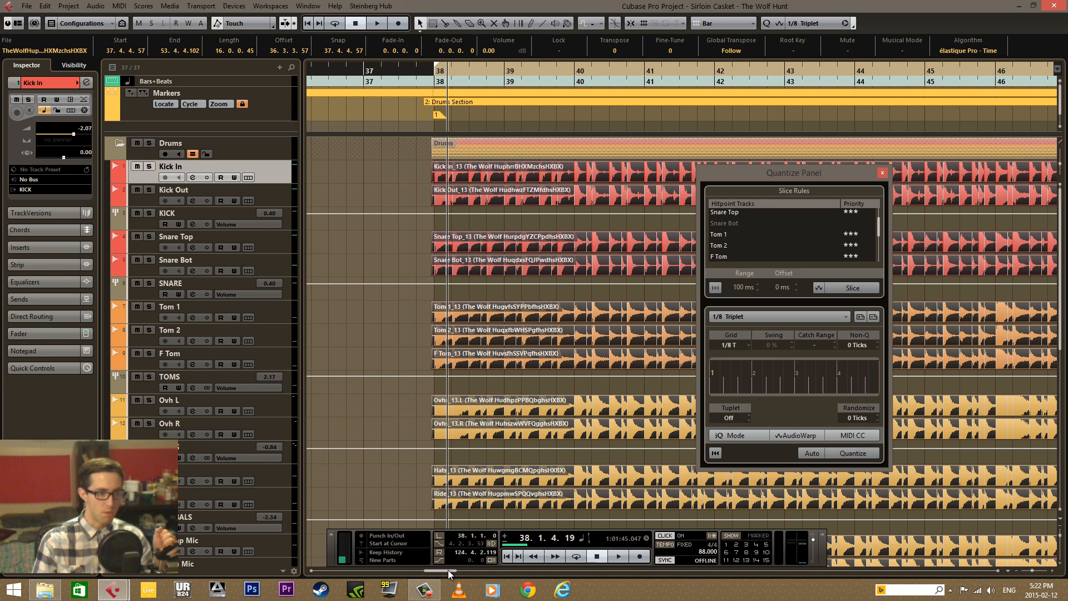
drag(448, 570, 453, 569)
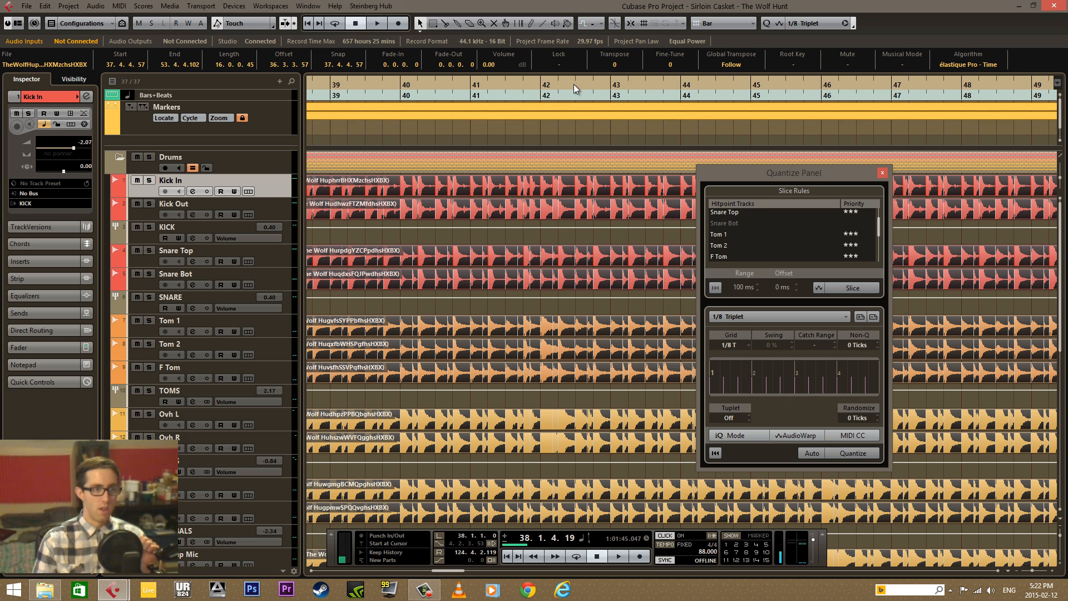
drag(573, 84, 478, 128)
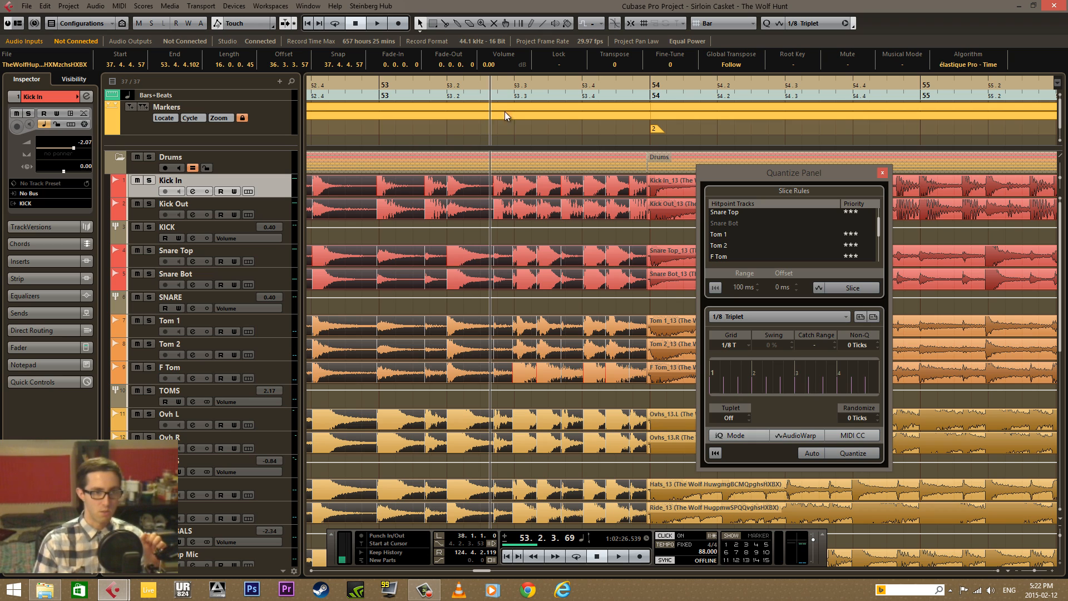
Try four-star priority on Snare Top in the slice rules and return it to three stars
drag(880, 230, 879, 212)
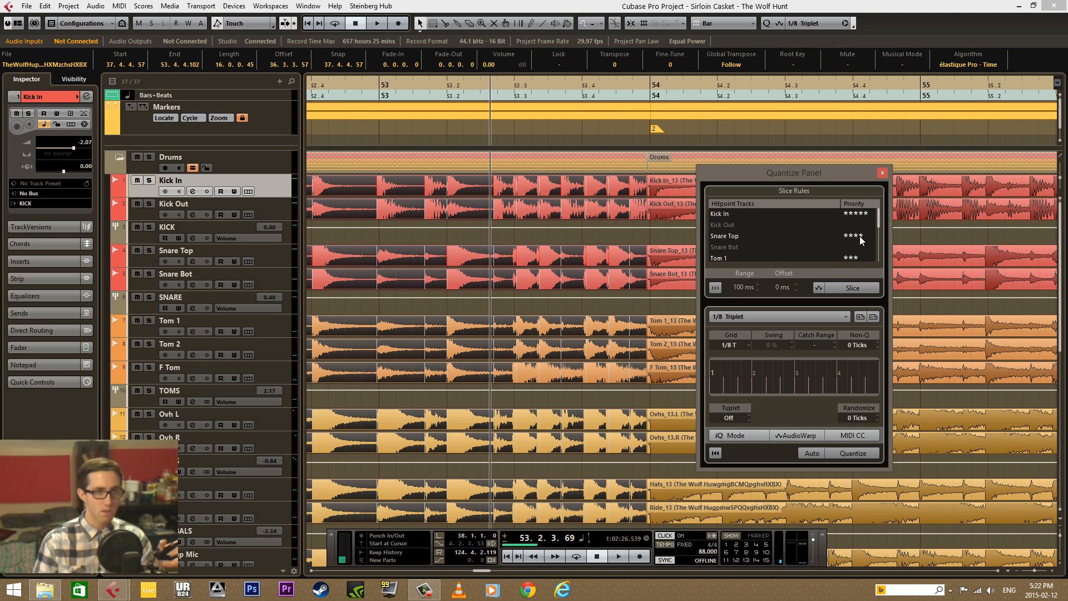
click(856, 236)
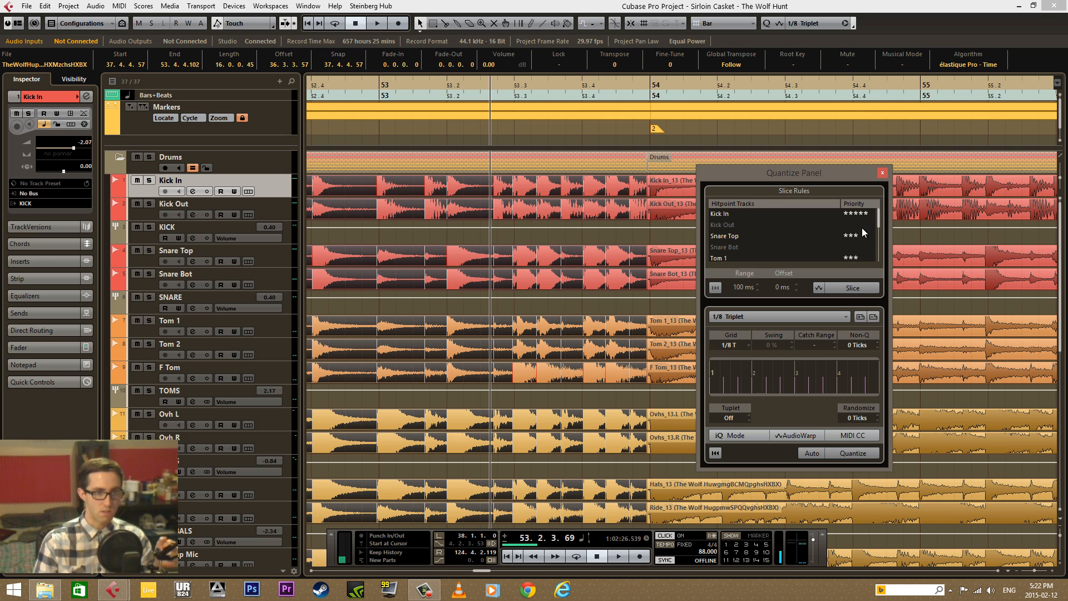
drag(877, 223, 878, 229)
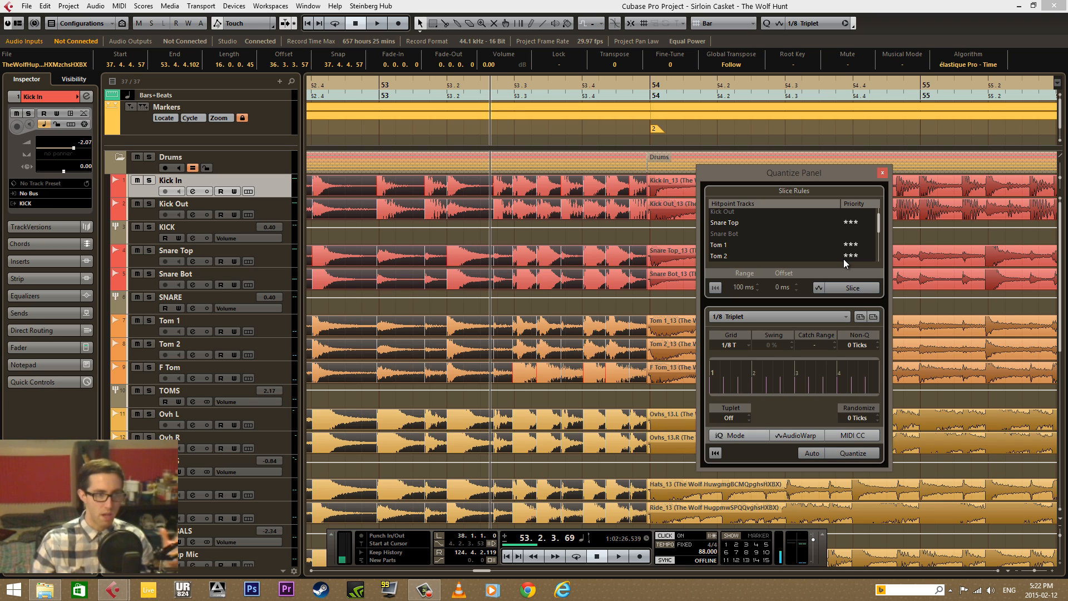
Raise Snare Top to five-star priority, keeping the Quantize Panel clear of the fill around 53.3
drag(565, 85, 326, 92)
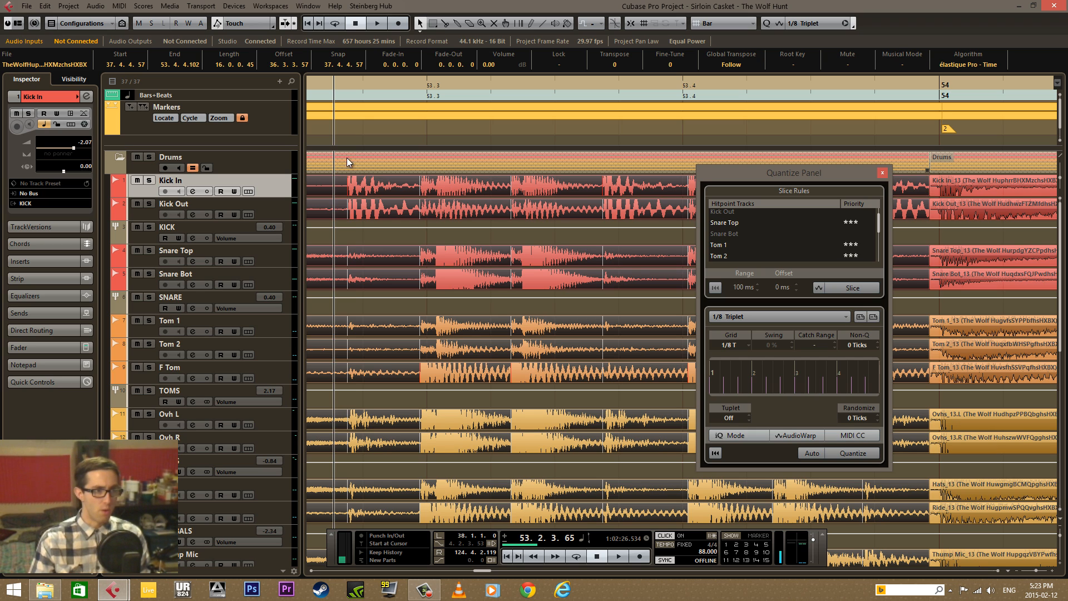
drag(744, 178, 881, 209)
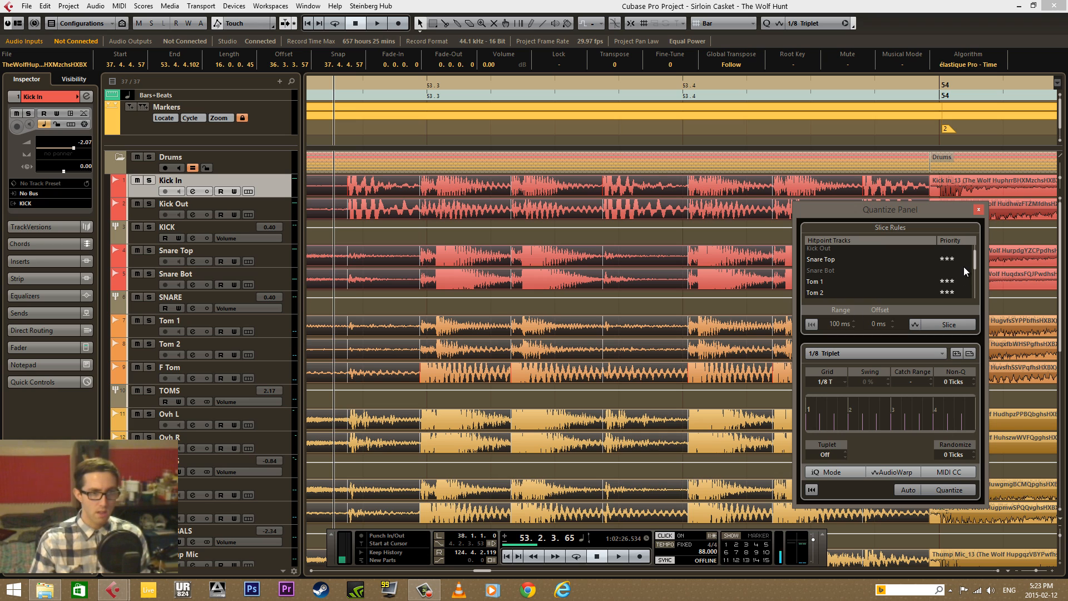
drag(954, 259, 966, 262)
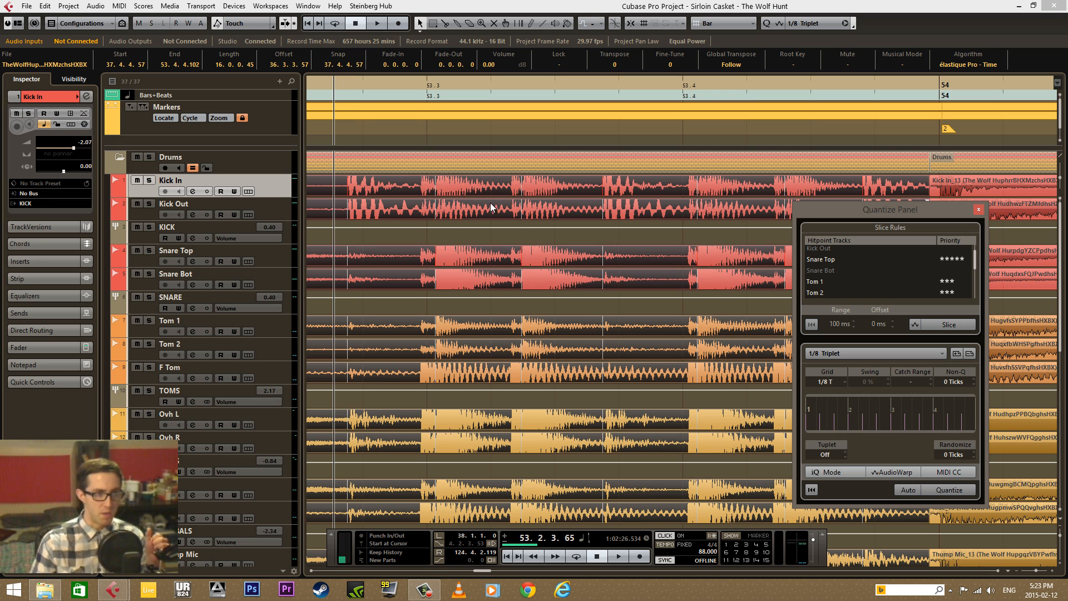
Place the project cursor at about 53.1.4, ahead of the fill, and solo the Drums folder
drag(385, 86, 312, 77)
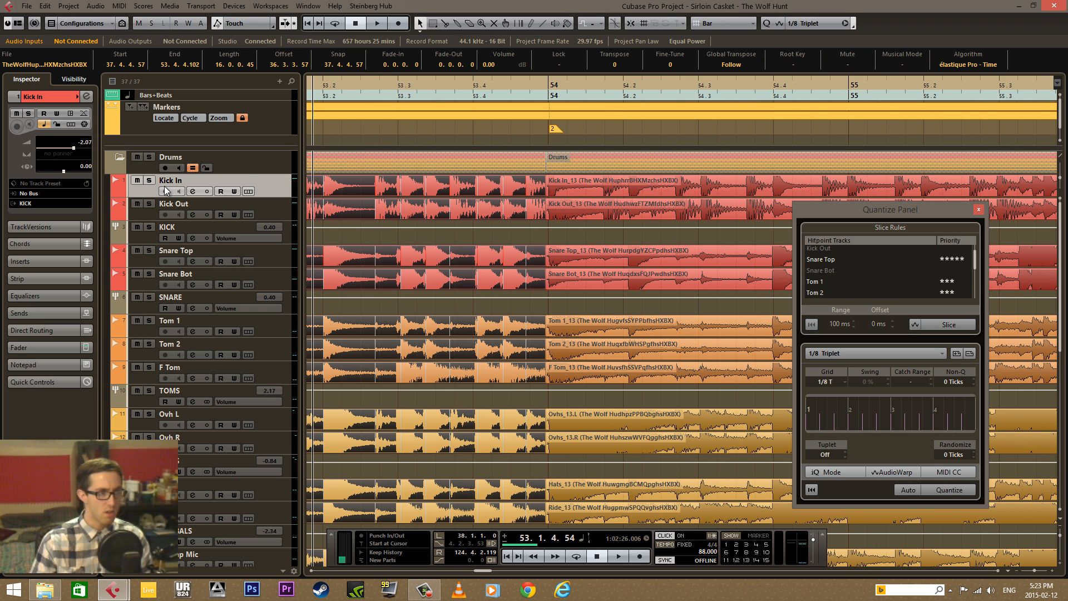
click(148, 162)
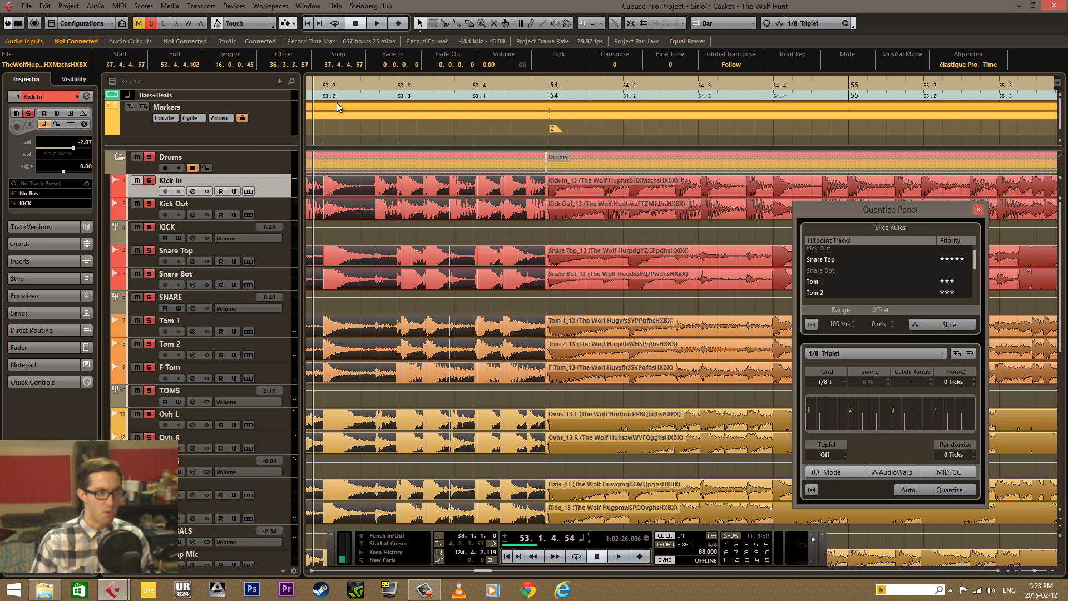
Play the soloed drum fill from about 53.2 and stop just before bar 54
drag(319, 86, 324, 85)
key(space)
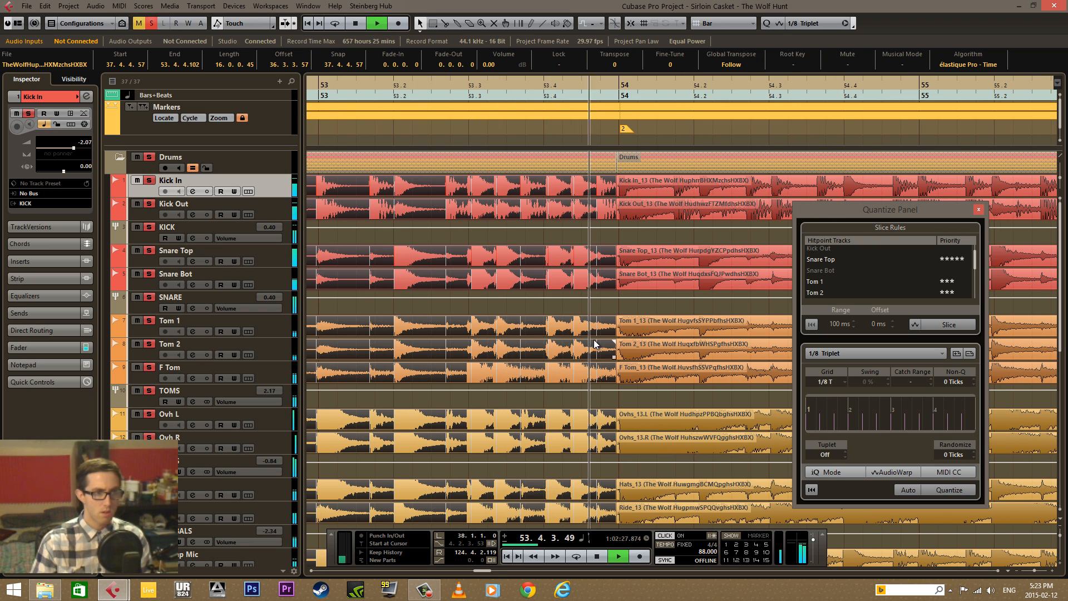
key(space)
Reduce the waveform height to compare the floor tom and snare hits around 53.3, and return Snare Top to three-star priority
mouse_move(461, 93)
mouse_down()
mouse_move(483, 120)
mouse_move(478, 140)
mouse_up()
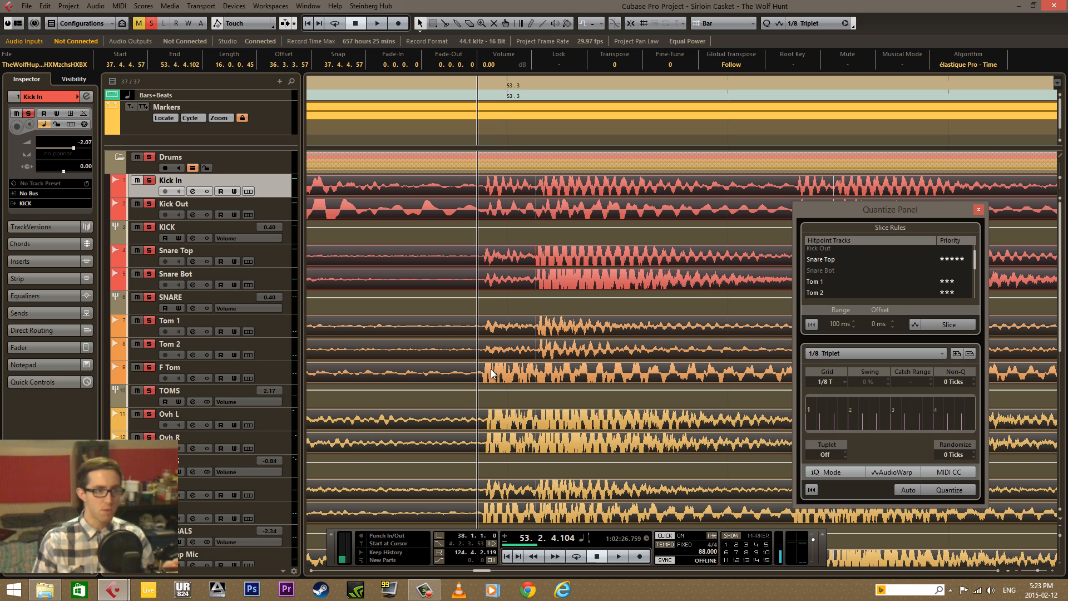
drag(482, 82, 481, 62)
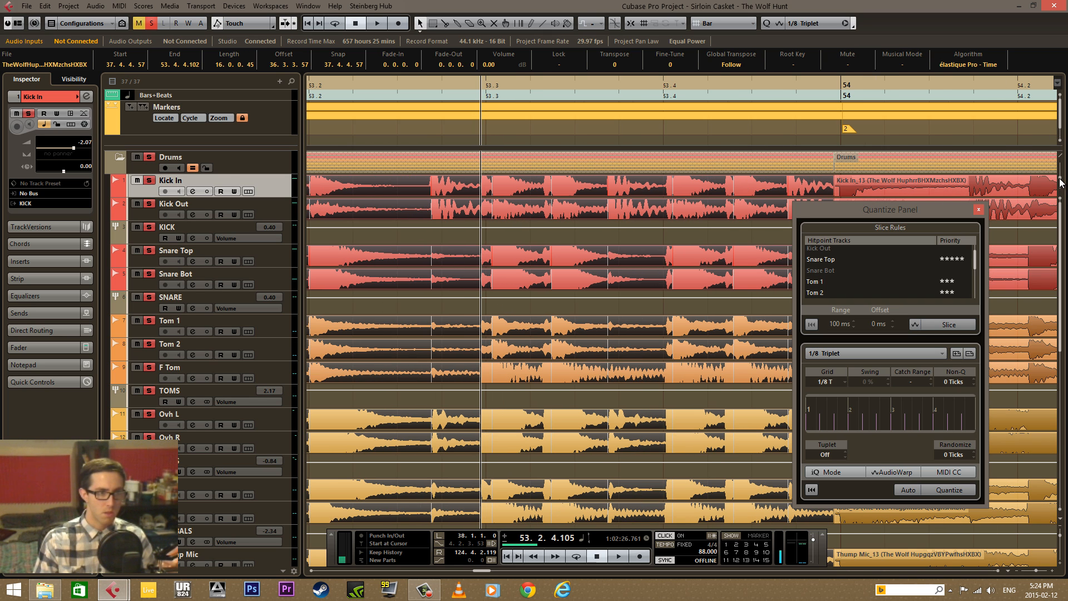
drag(1060, 178, 1060, 185)
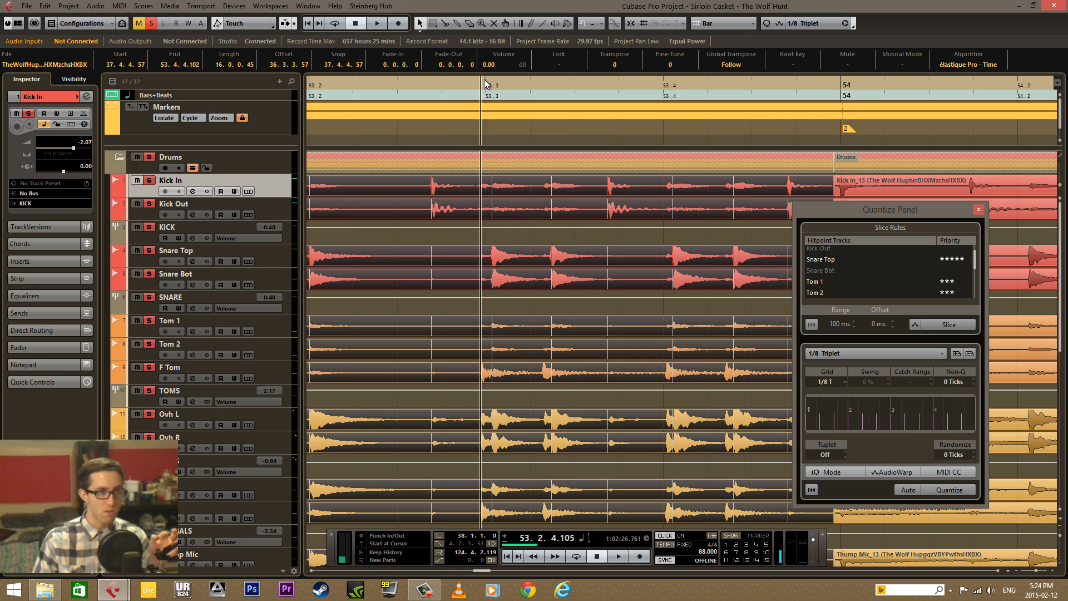
drag(482, 98, 483, 113)
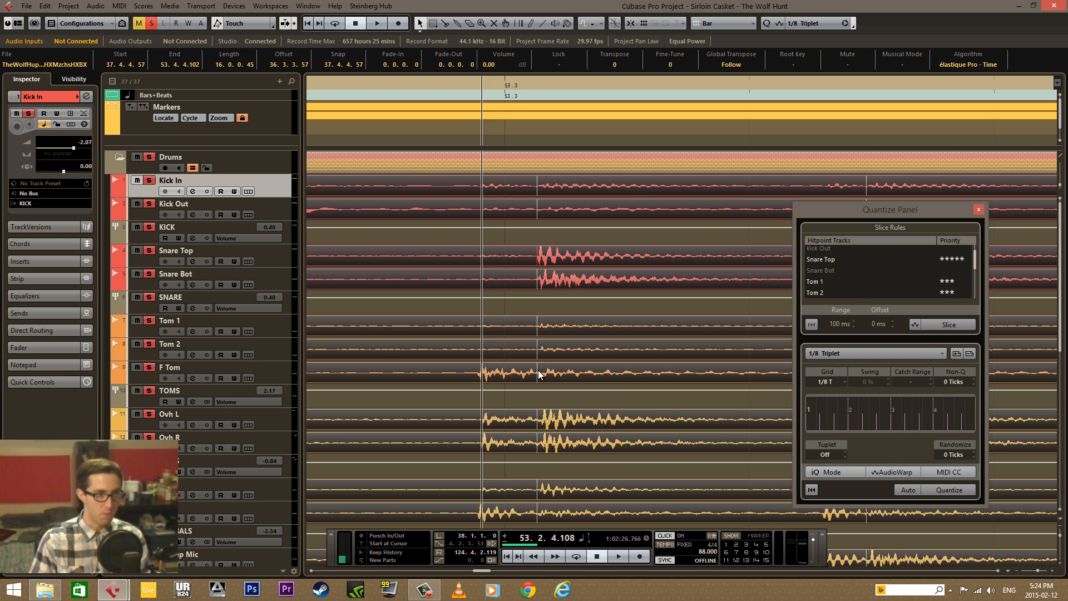
click(952, 260)
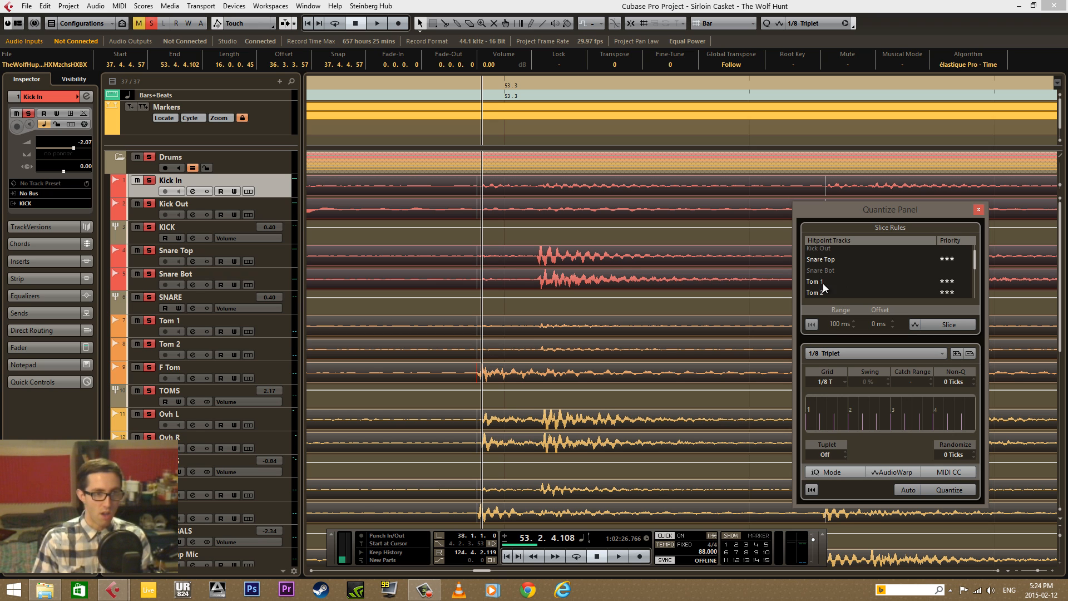
drag(976, 262, 976, 266)
Try lowering the slice Range to 98 ms for the fill around 53.3 and return it to 100 ms
drag(482, 82, 277, 27)
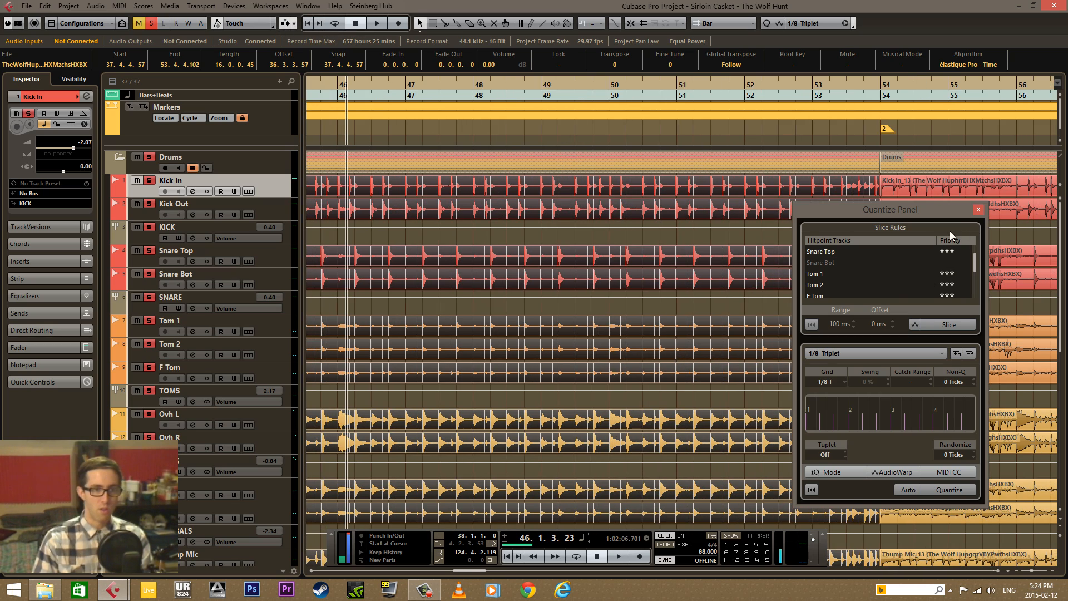
click(622, 88)
drag(625, 88, 341, 44)
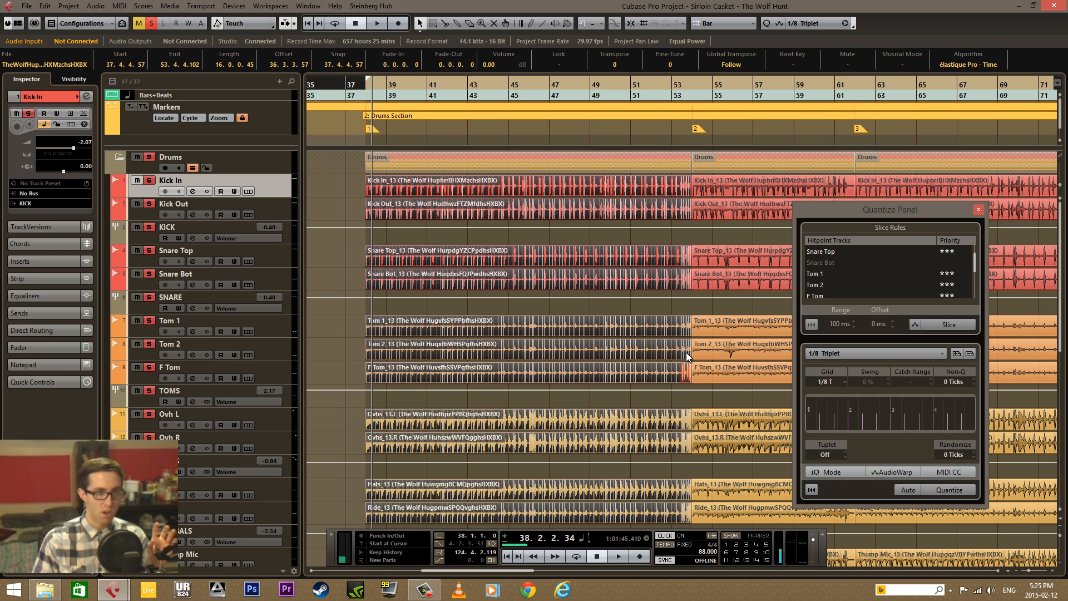
drag(682, 96, 665, 189)
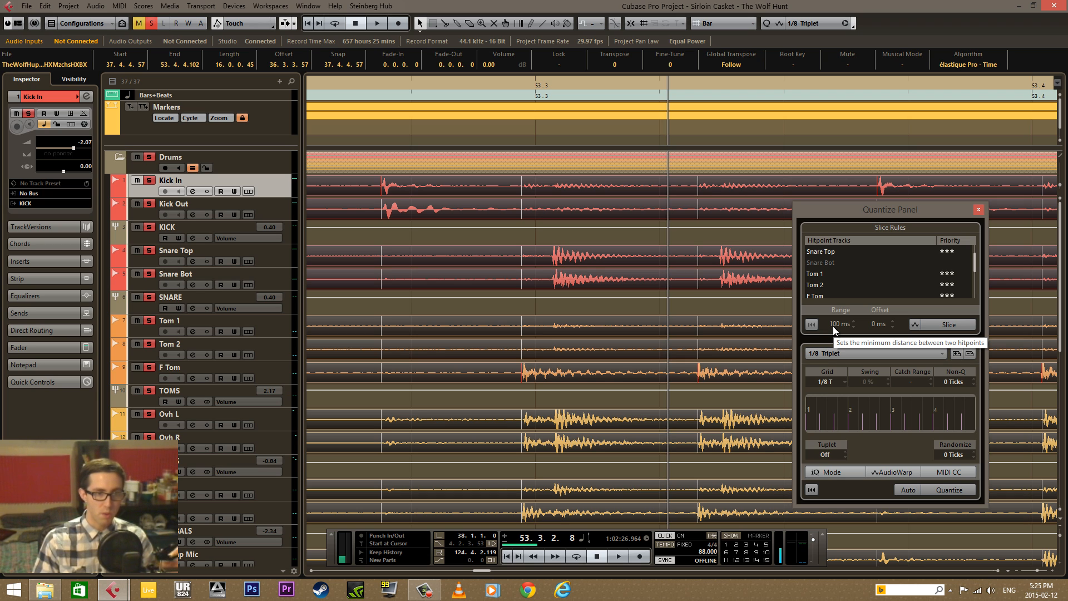
mouse_move(839, 325)
mouse_down()
mouse_move(841, 509)
mouse_move(824, 322)
mouse_up()
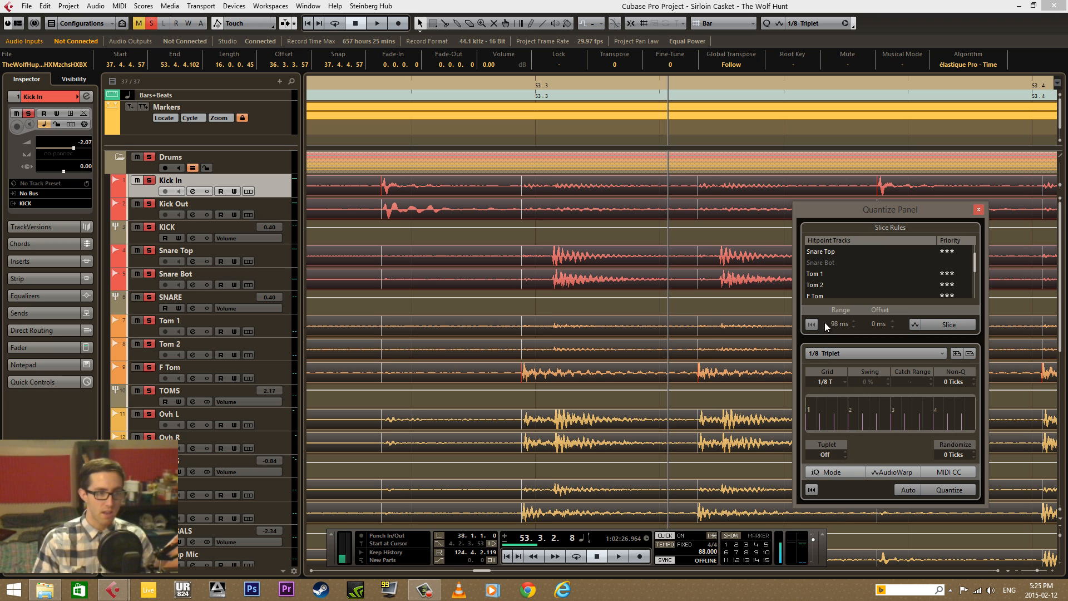
drag(833, 462, 863, 146)
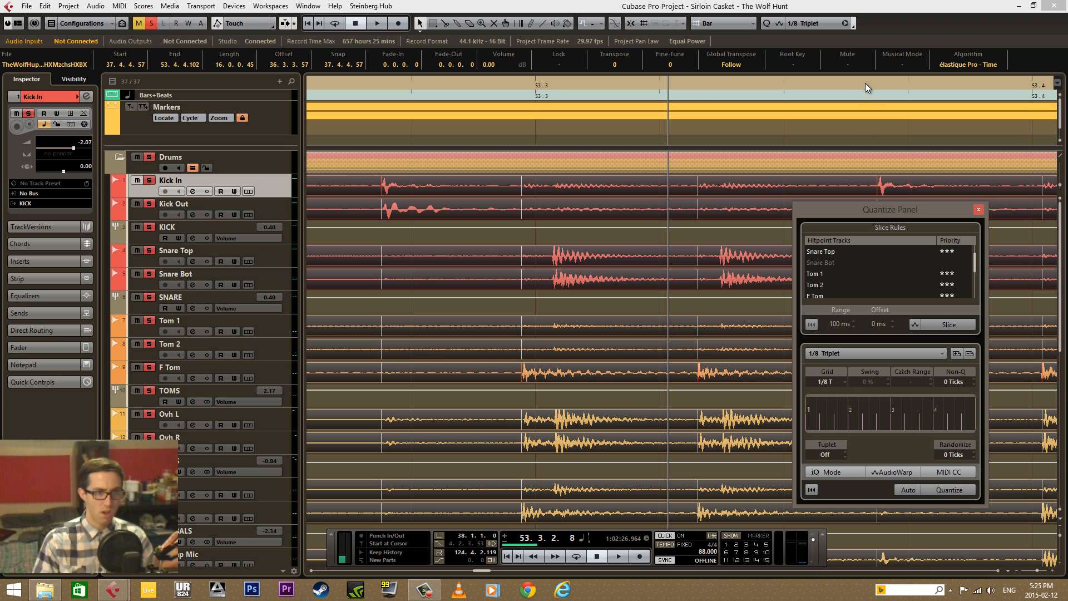
Try a slice Range of 2 ms on the fill and raise it gradually back to 100 ms
drag(824, 445, 816, 548)
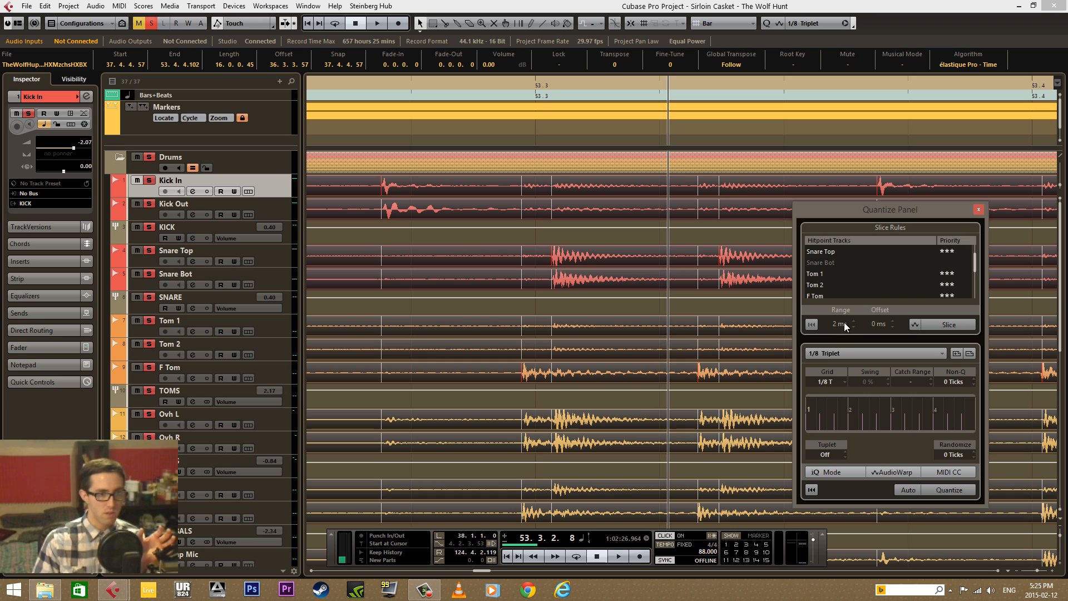
drag(846, 327, 849, 281)
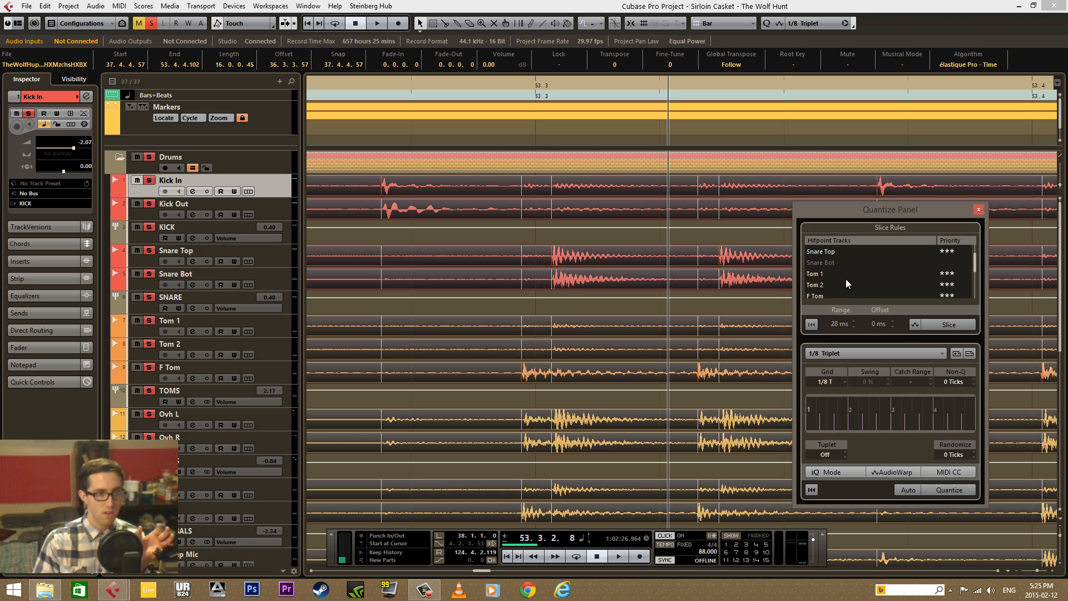
drag(844, 279, 843, 276)
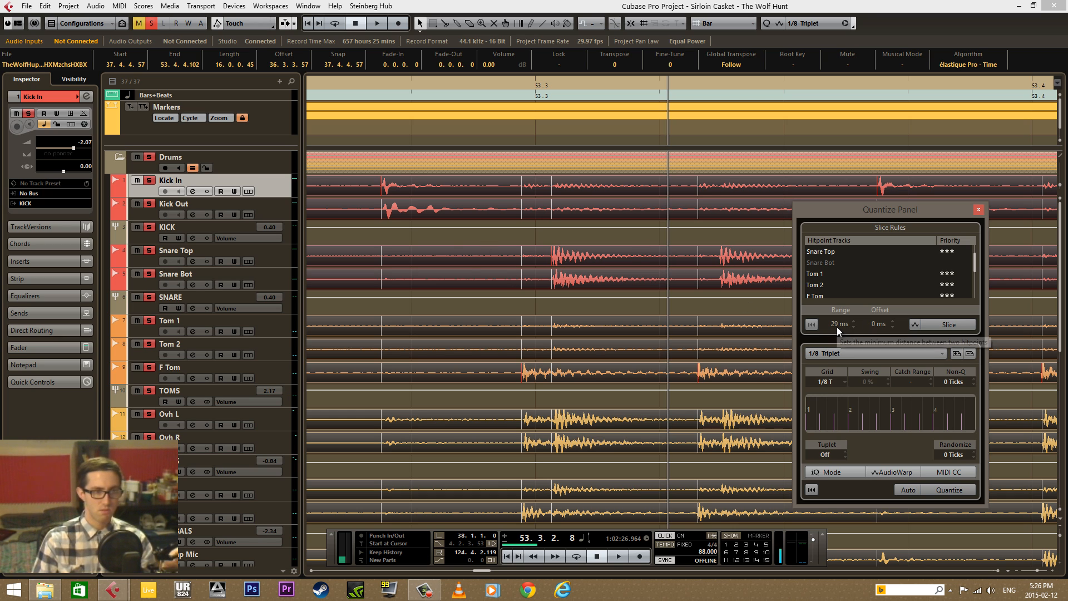
scroll(840, 324, up, 3)
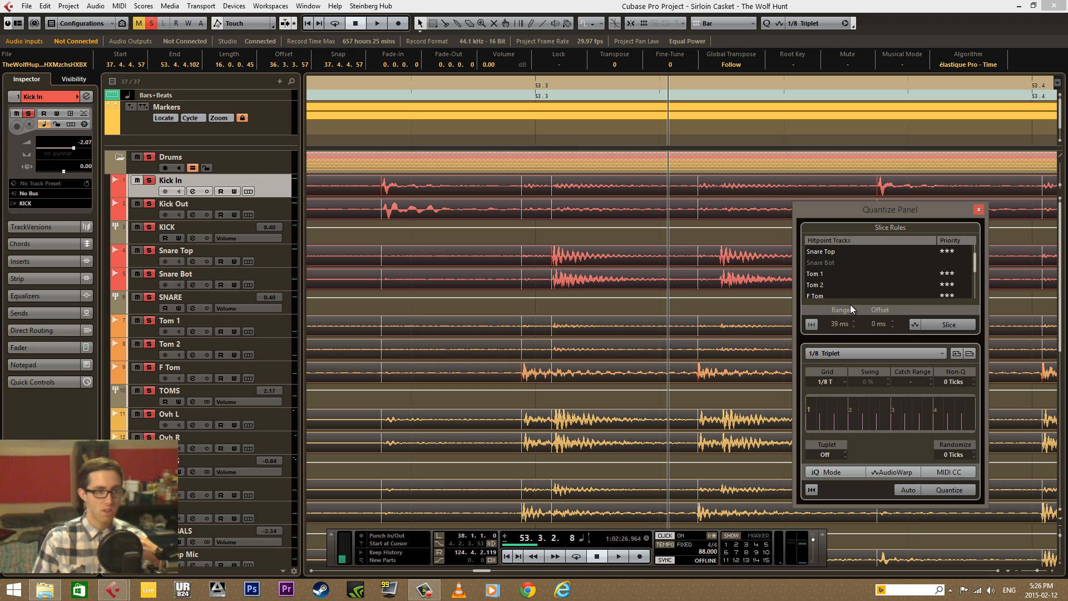
drag(850, 305, 857, 282)
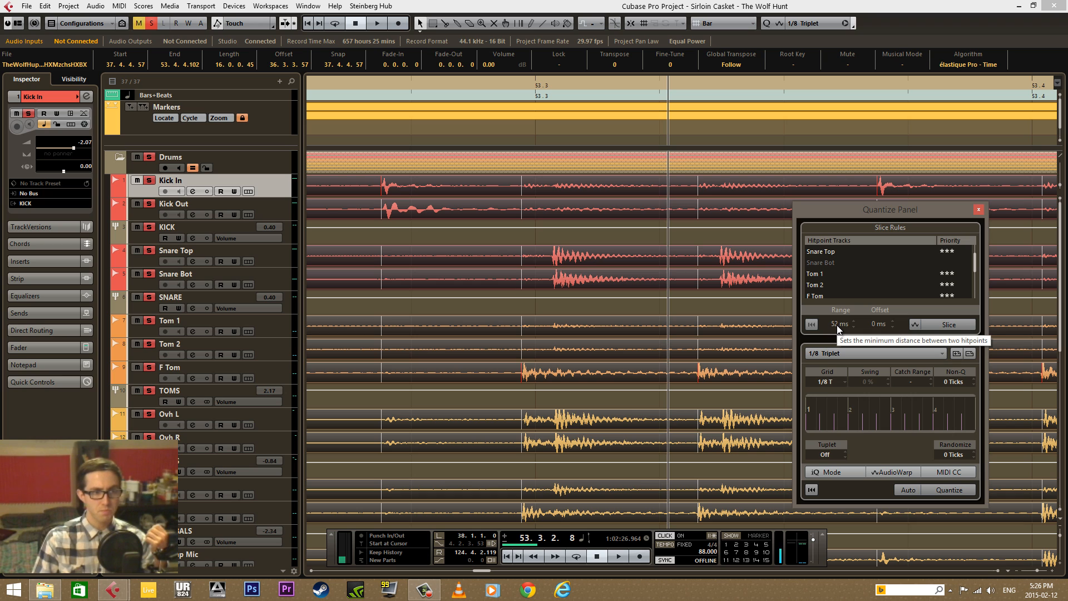
scroll(839, 324, down, 1)
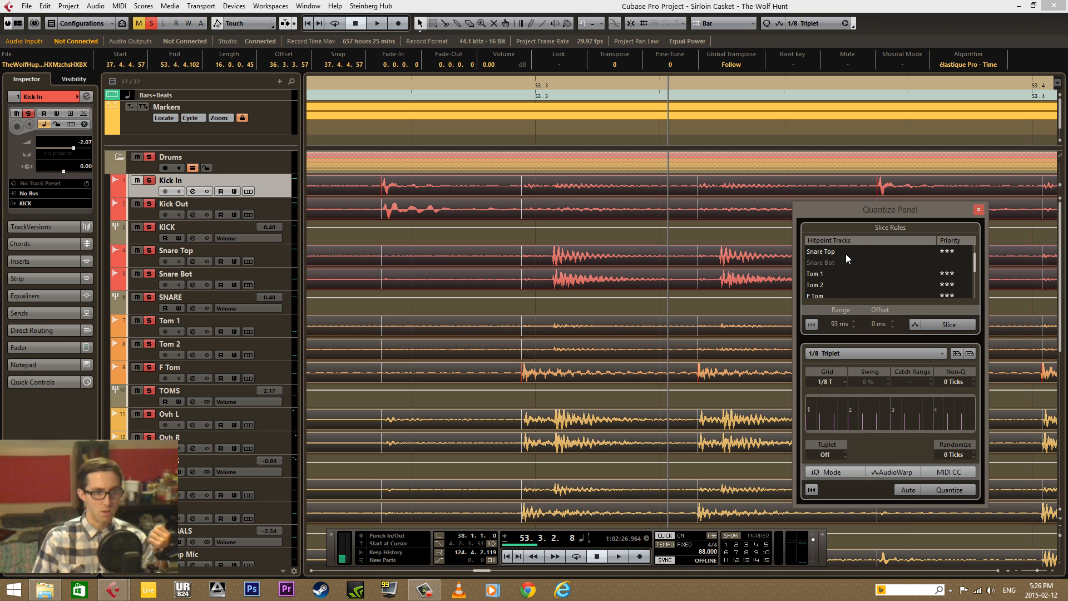
drag(845, 254, 849, 255)
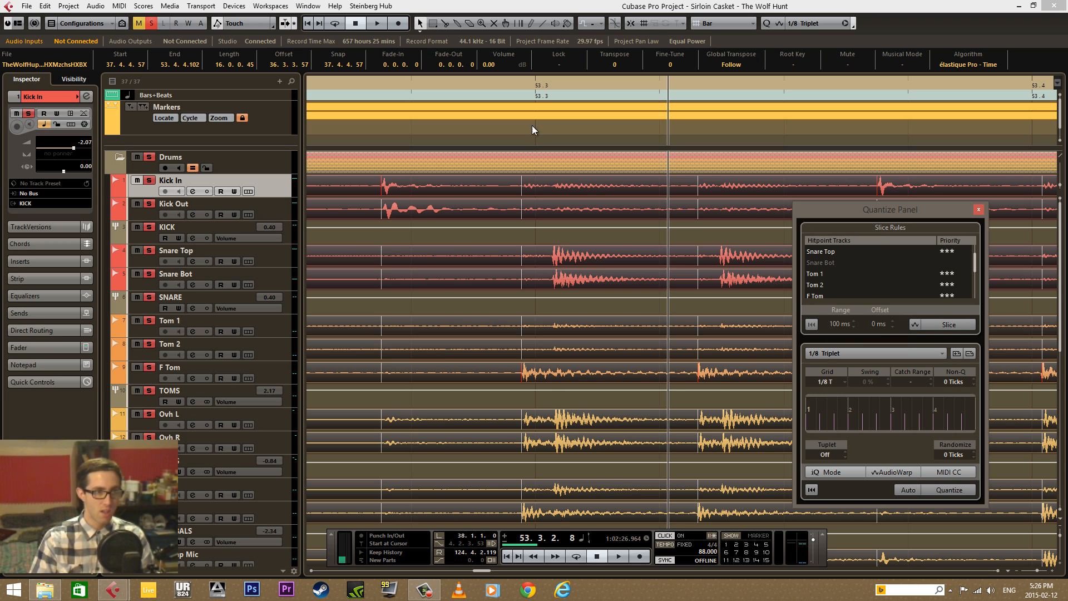
Try slice offsets of -4 ms and -7 ms on the floor tom hit before 53.3 and return the offset to 0 ms
drag(528, 85, 529, 152)
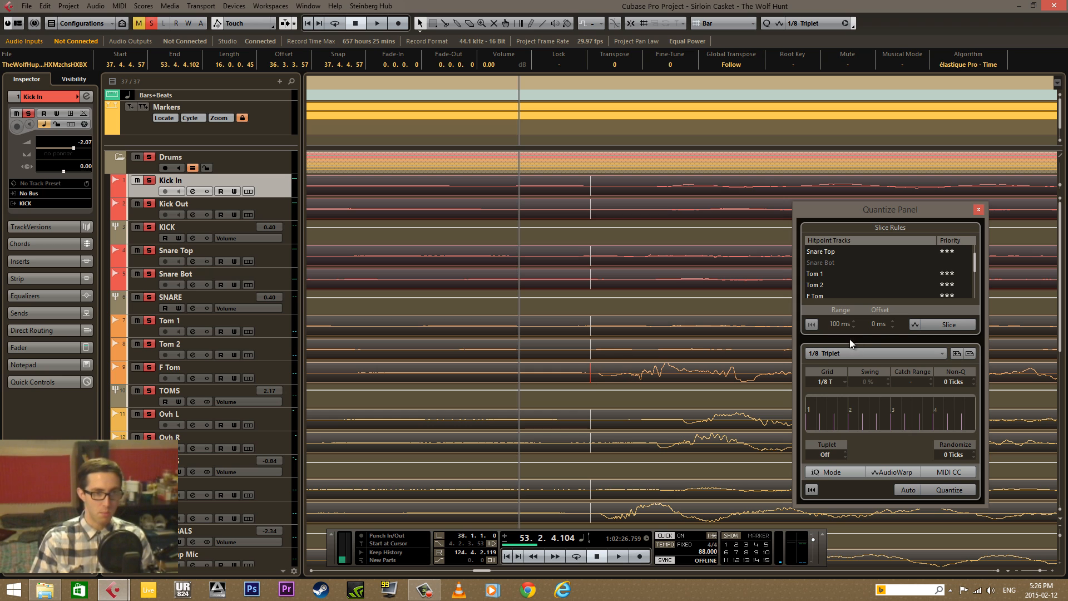
scroll(886, 324, down, 4)
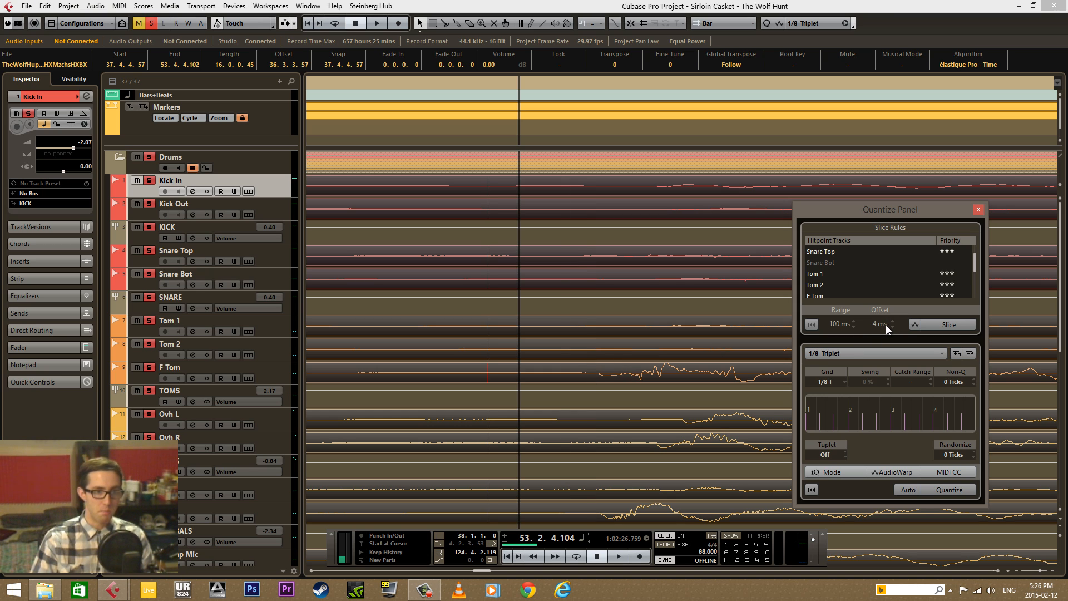
scroll(886, 325, up, 4)
scroll(886, 308, down, 5)
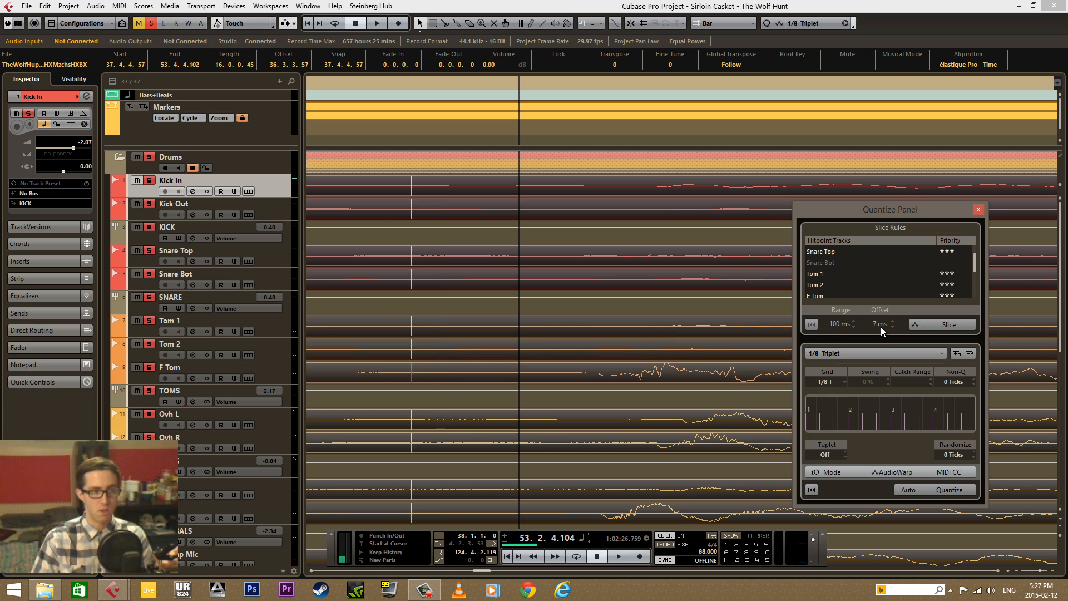
scroll(881, 325, up, 1)
scroll(882, 321, up, 5)
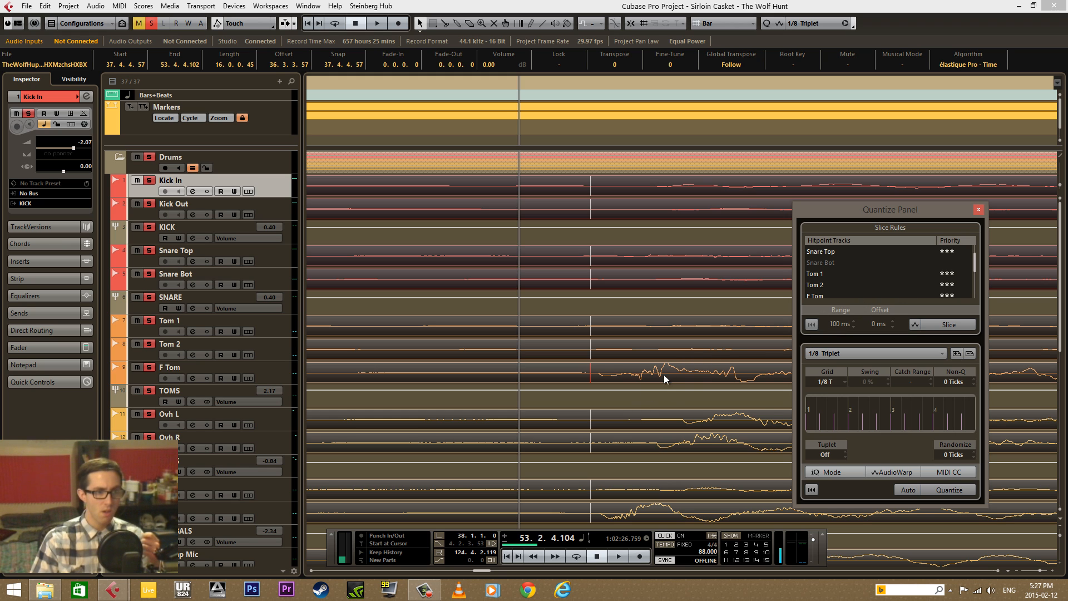
Compare the hit's onset across the drum tracks and set the slice offset to -5 ms
scroll(656, 405, down, 1)
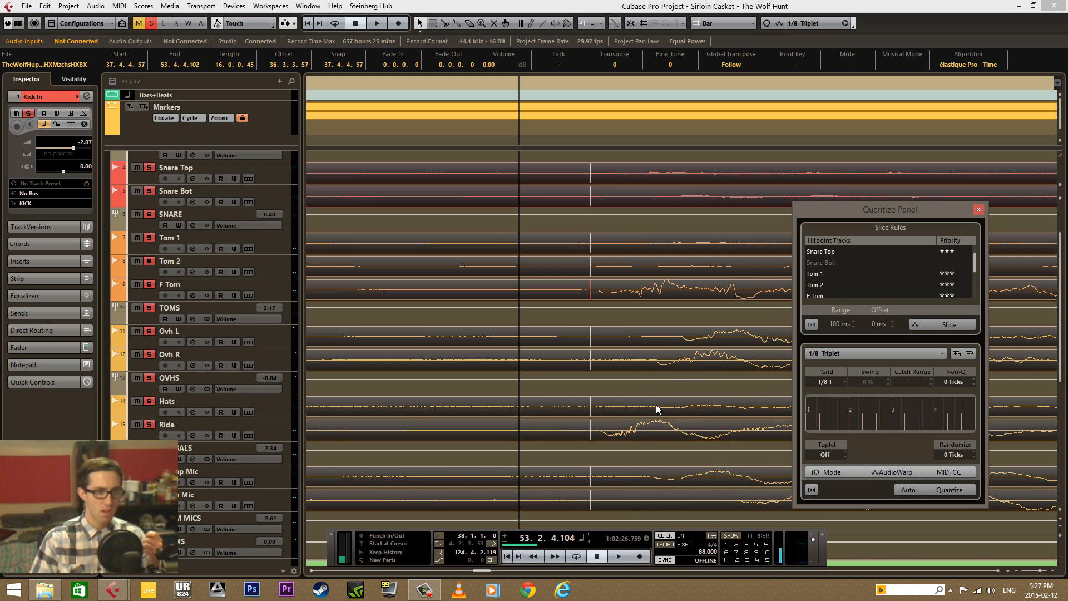
scroll(656, 405, up, 1)
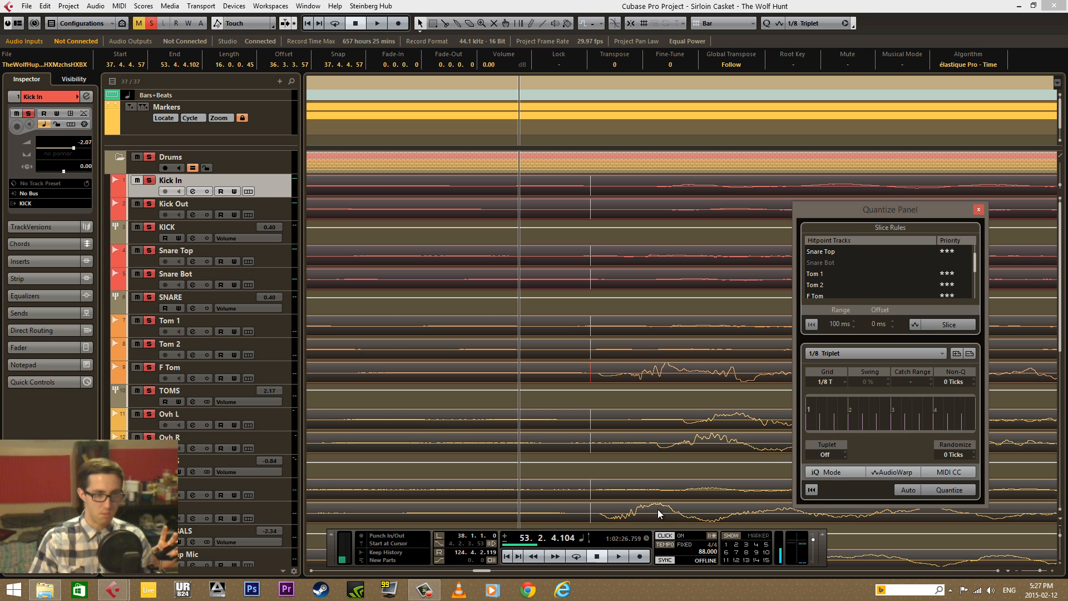
scroll(880, 326, down, 3)
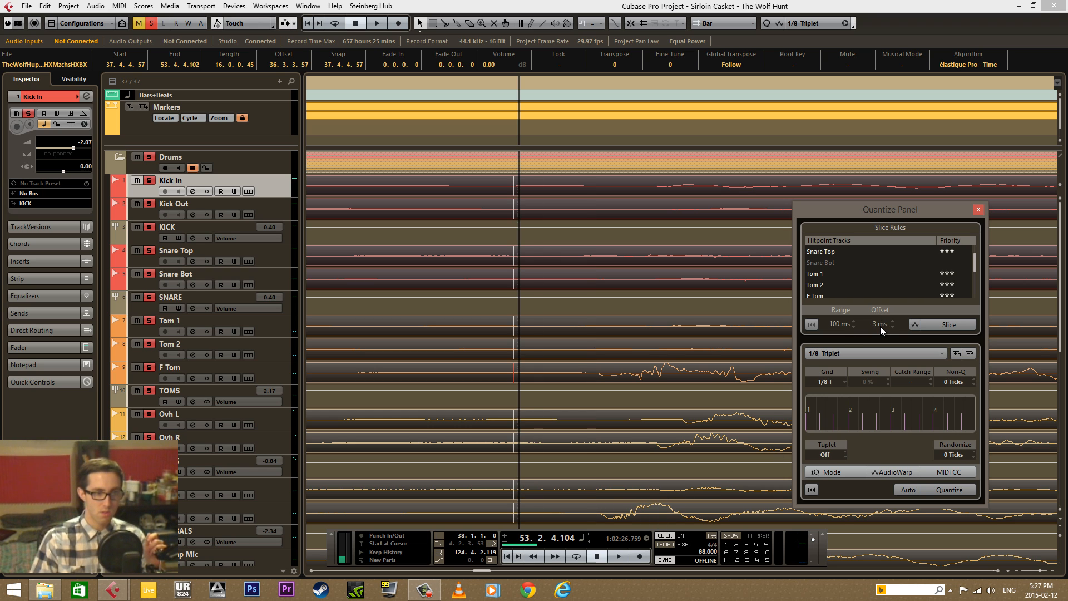
scroll(880, 326, down, 1)
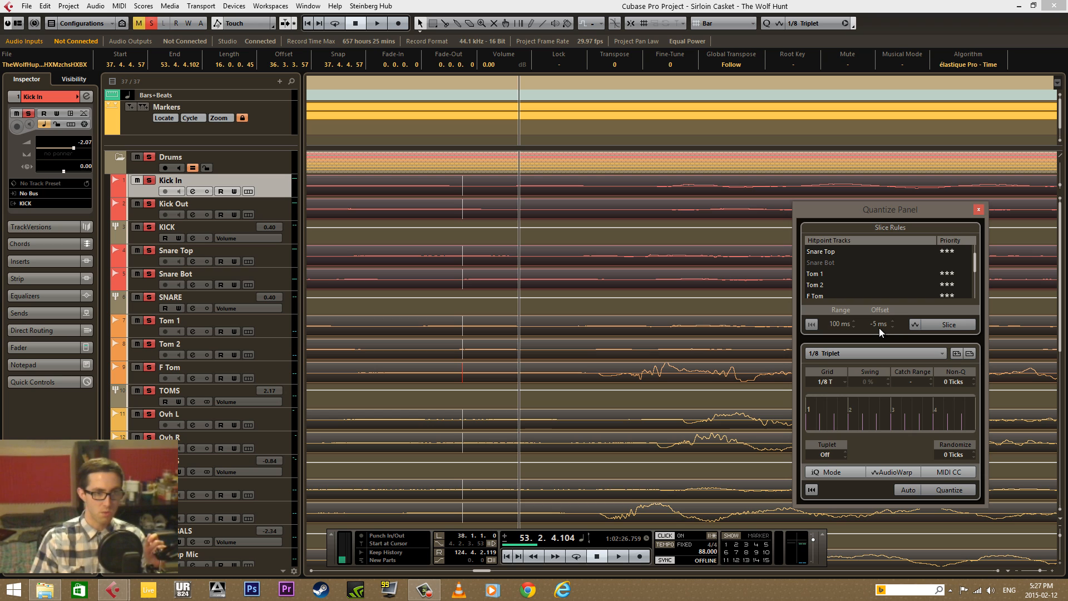
scroll(878, 326, up, 2)
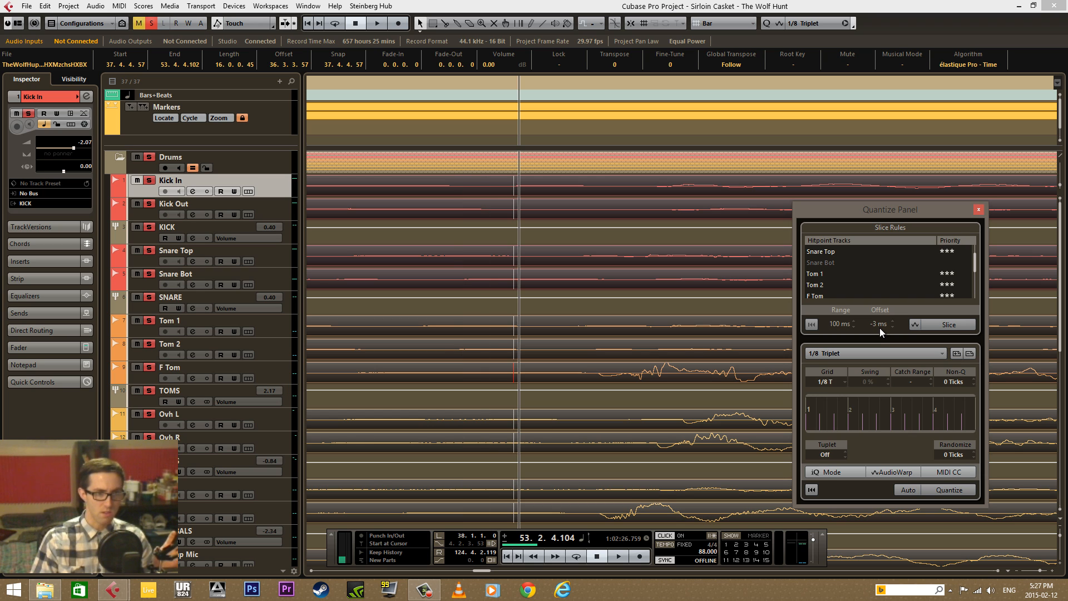
scroll(880, 328, down, 2)
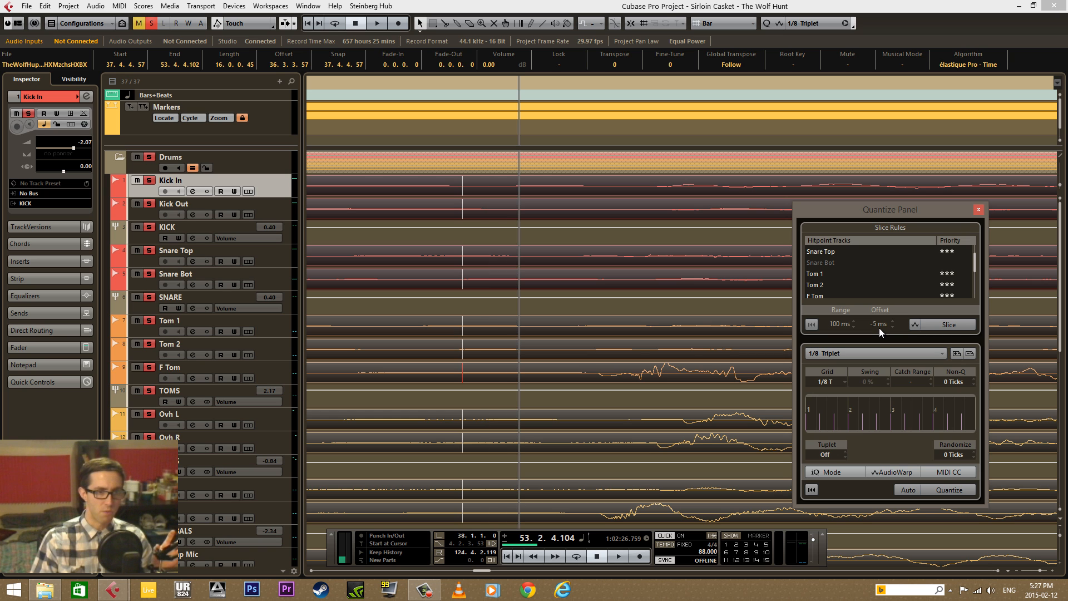
Examine the offset slice positions in the fill between 53.3 and bar 54, moving the Quantize Panel aside
drag(848, 212, 836, 228)
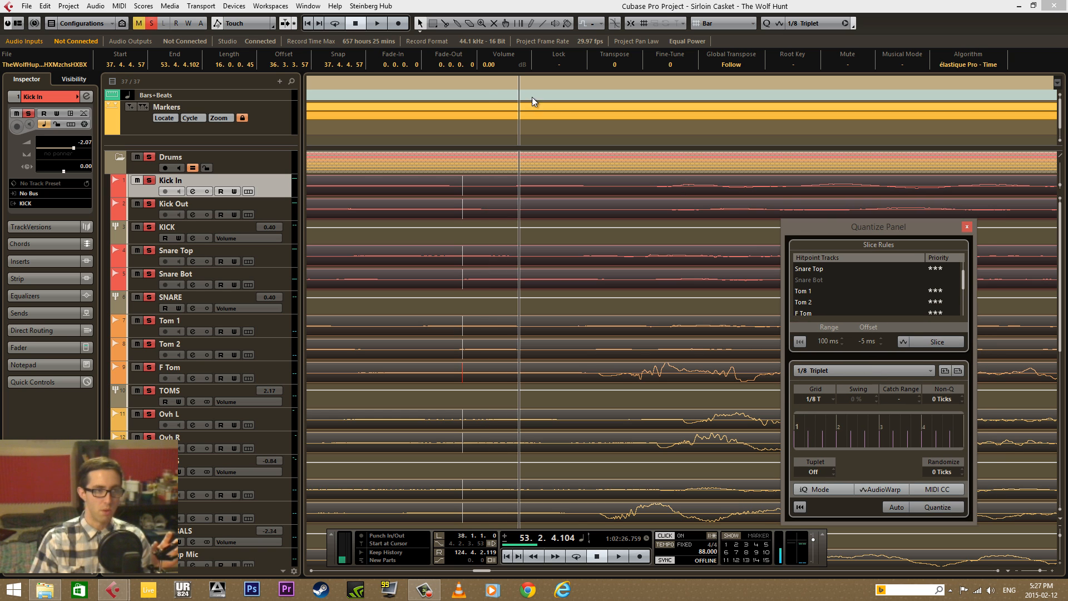
drag(484, 84, 475, 42)
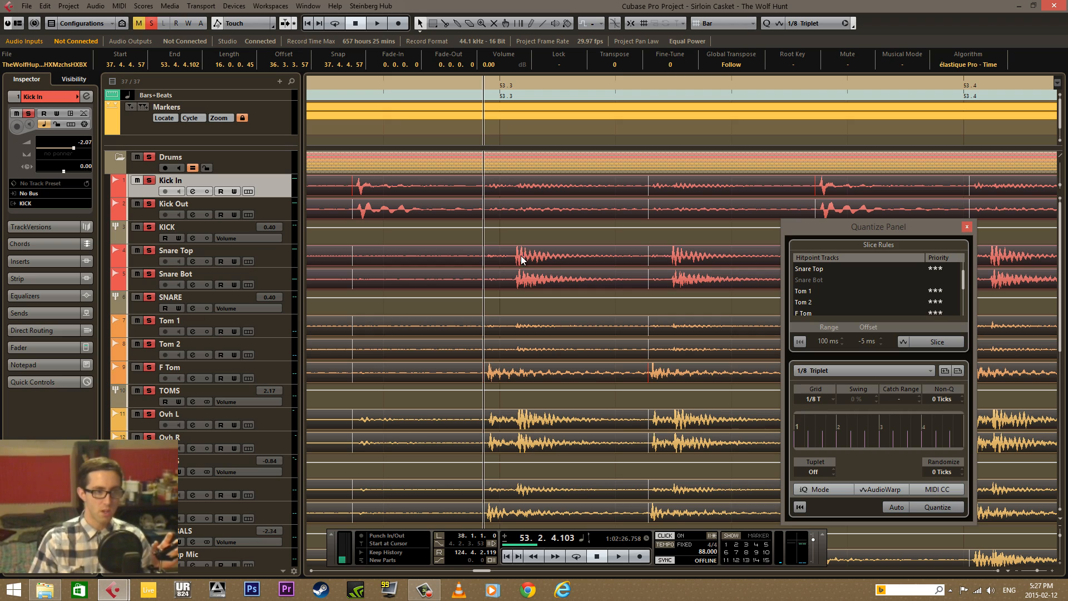
mouse_move(416, 86)
mouse_down()
mouse_move(429, 65)
mouse_move(509, 89)
mouse_move(488, 125)
mouse_move(408, 139)
mouse_move(408, 159)
mouse_move(403, 100)
mouse_up()
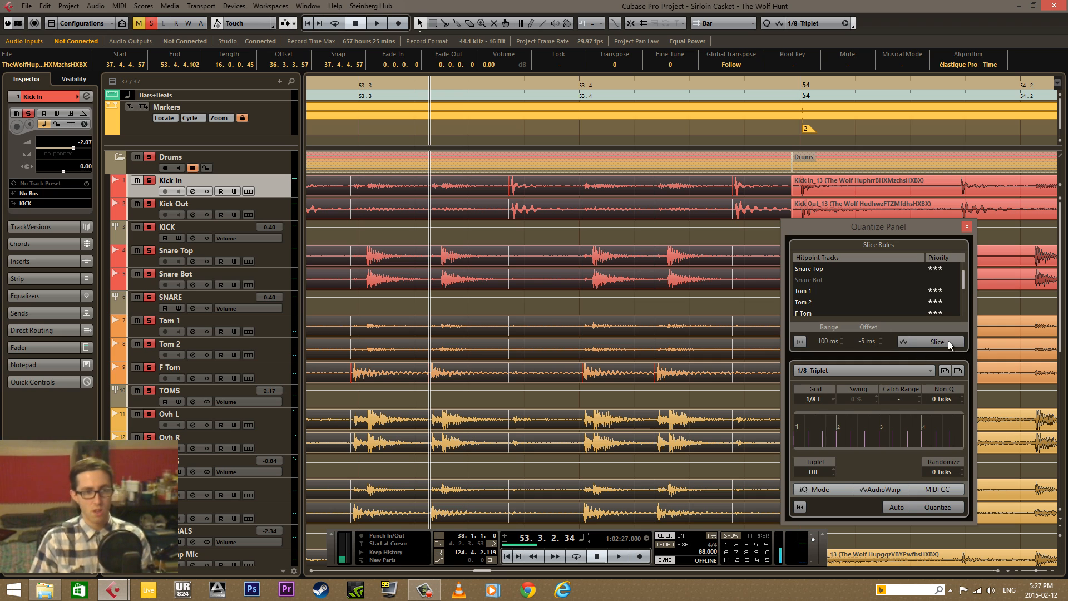
drag(902, 230, 875, 170)
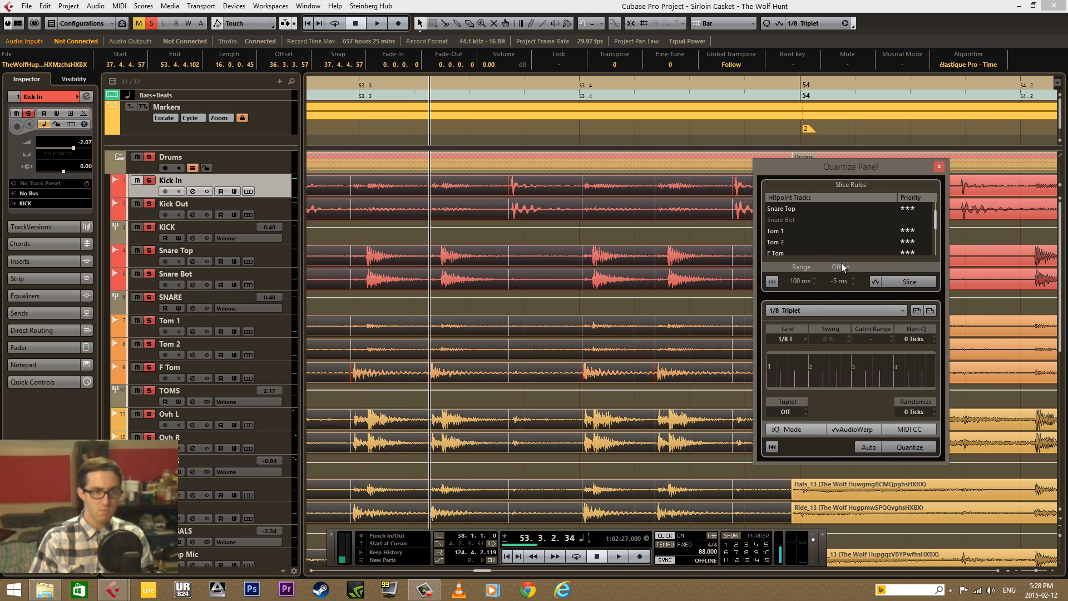
Switch the Quantize Panel to the Warp Marker Creation Rules and return it to the Slice Rules
click(877, 283)
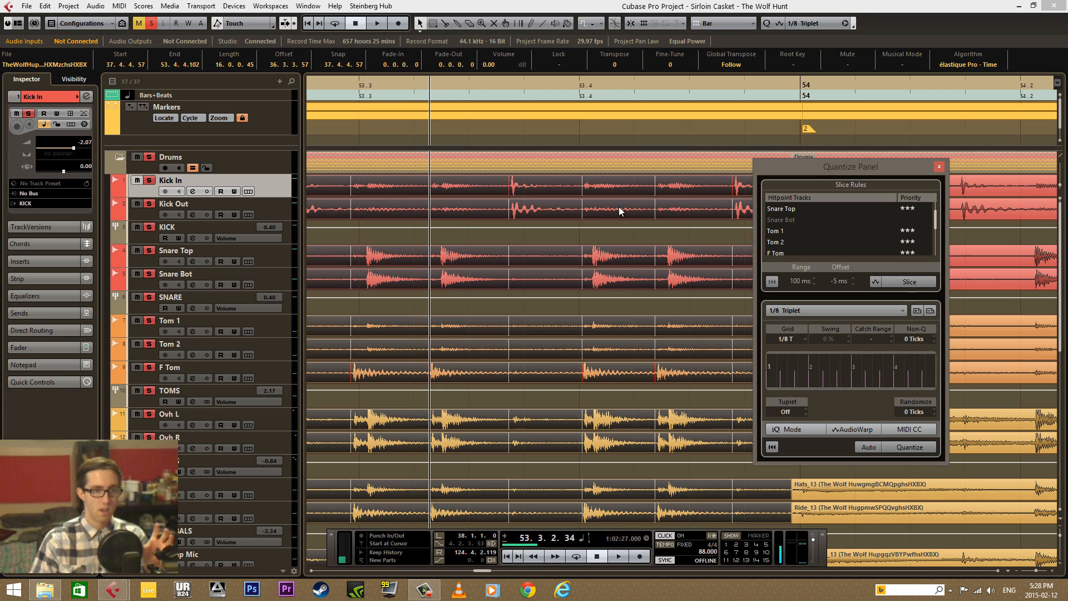
click(876, 281)
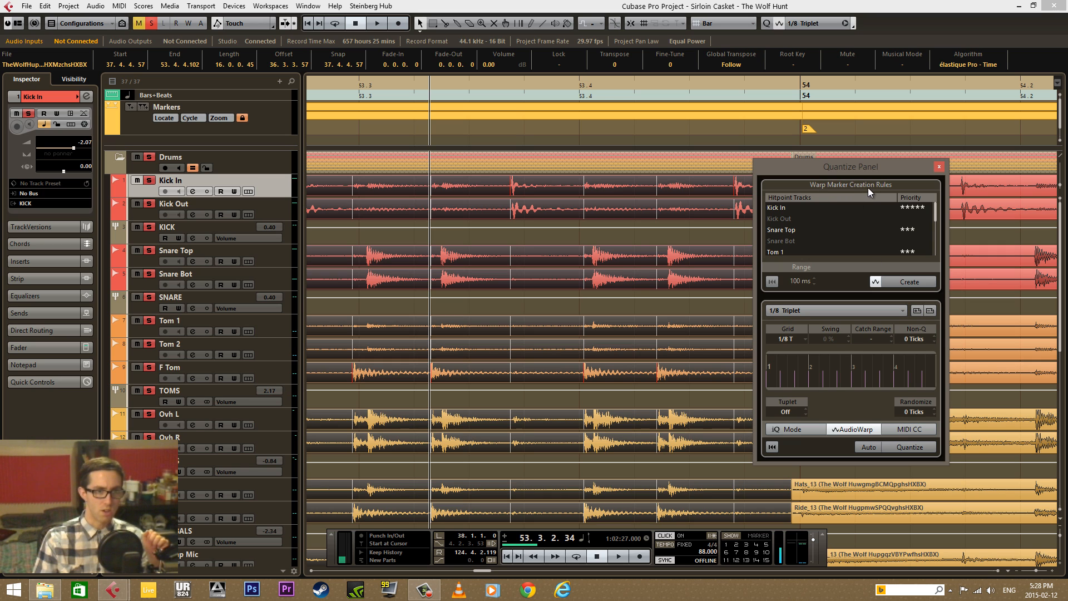
click(876, 282)
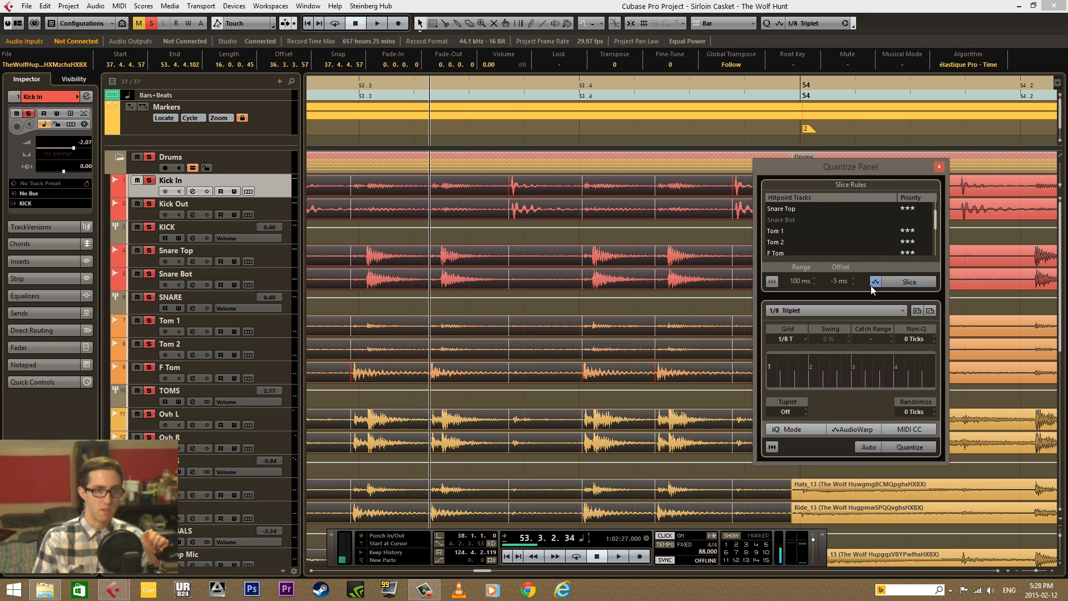
Compare the Warp Marker Creation Rules with the Slice Rules in the Quantize Panel, ending on the Slice Rules
click(874, 282)
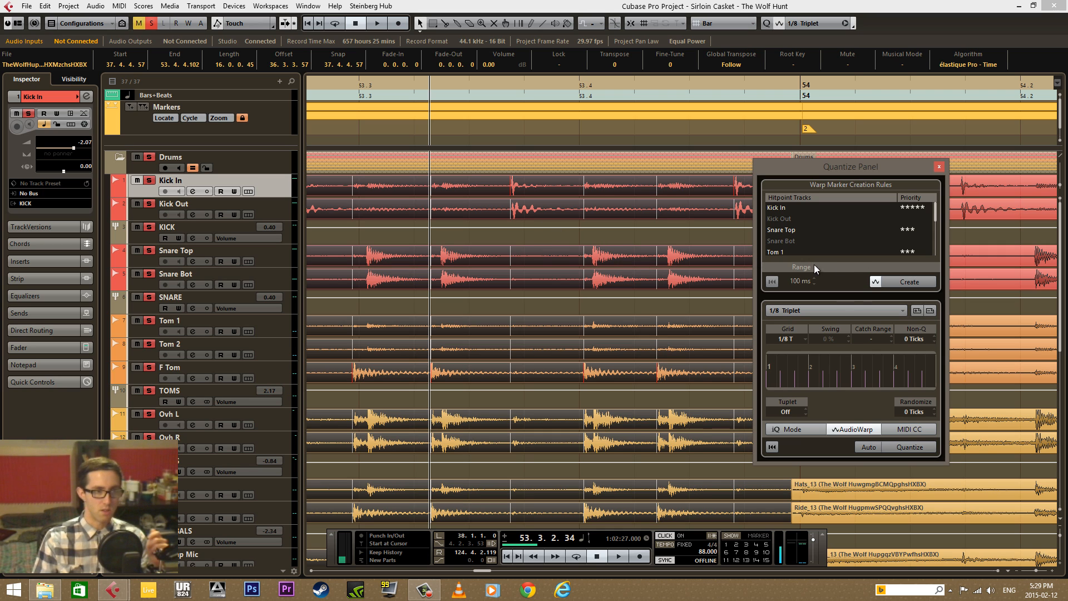
click(876, 282)
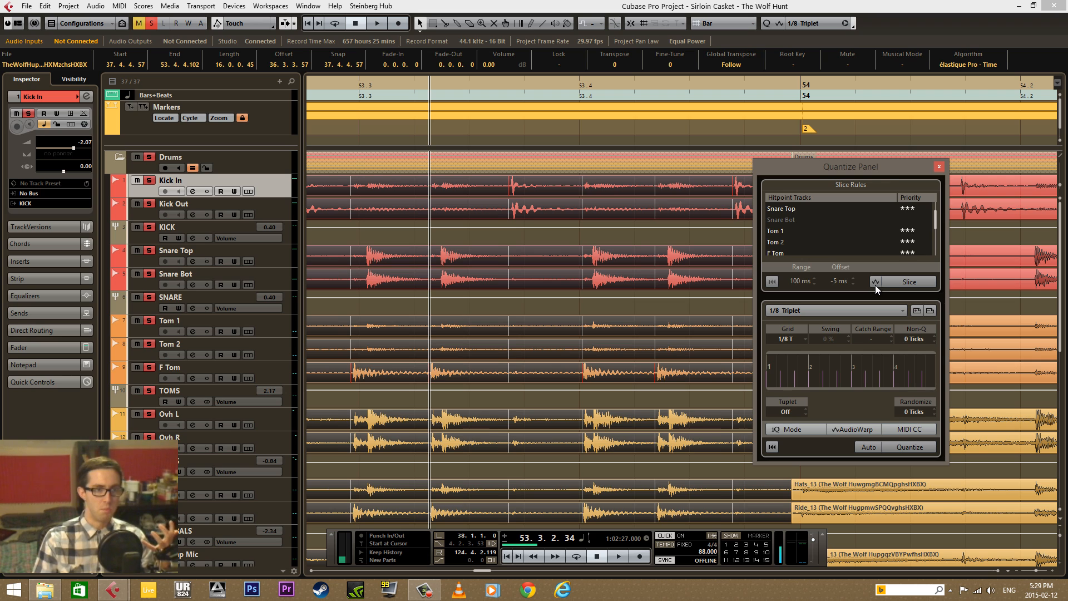
click(875, 282)
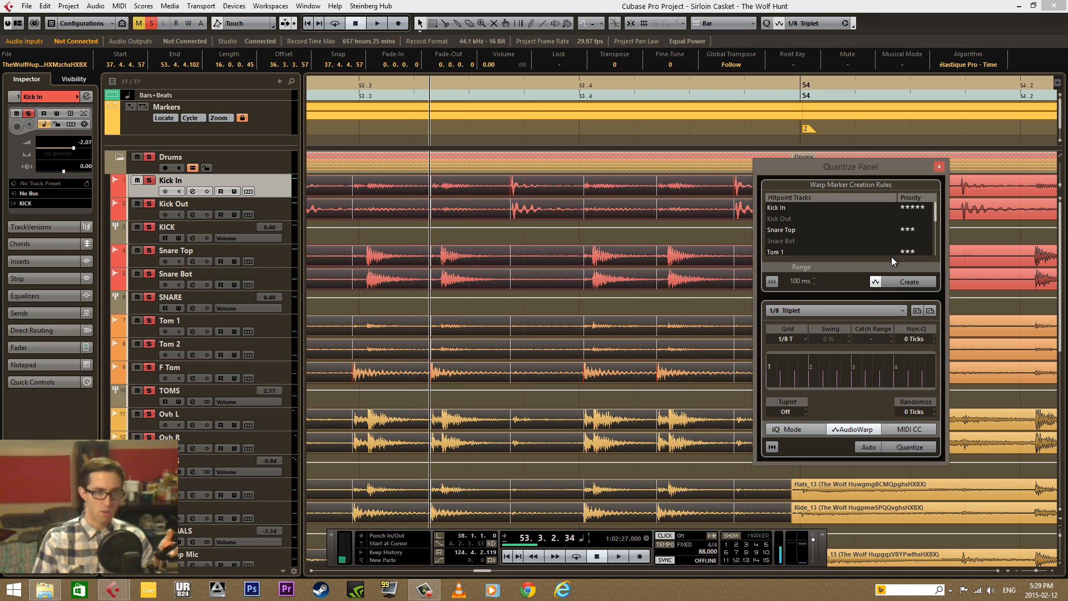
click(875, 282)
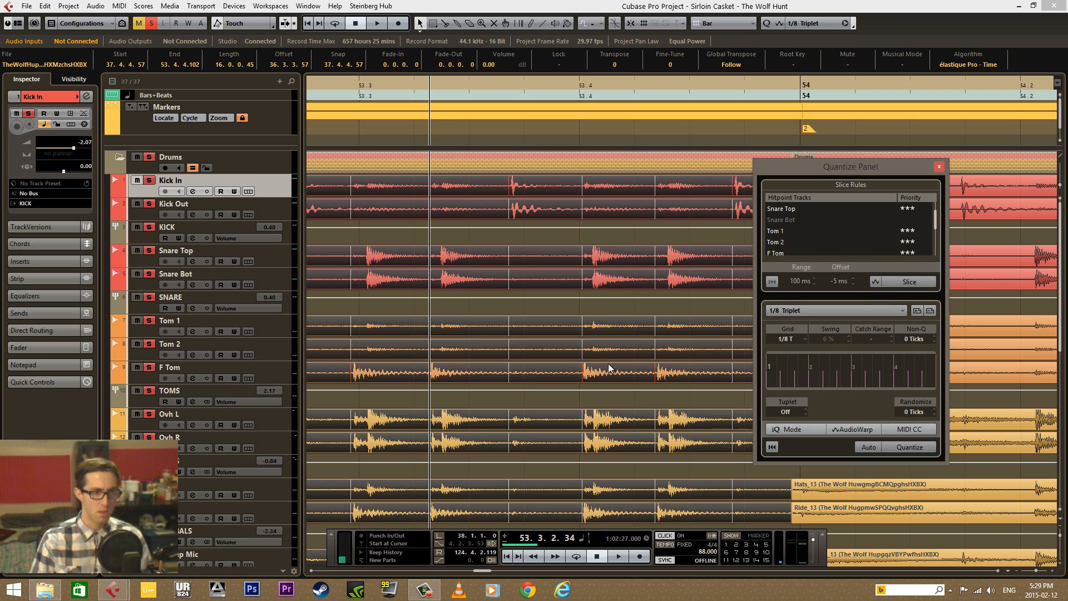
Move the Quantize Panel aside and slice the grouped drum events between bars 38 and 54
drag(577, 98, 415, 66)
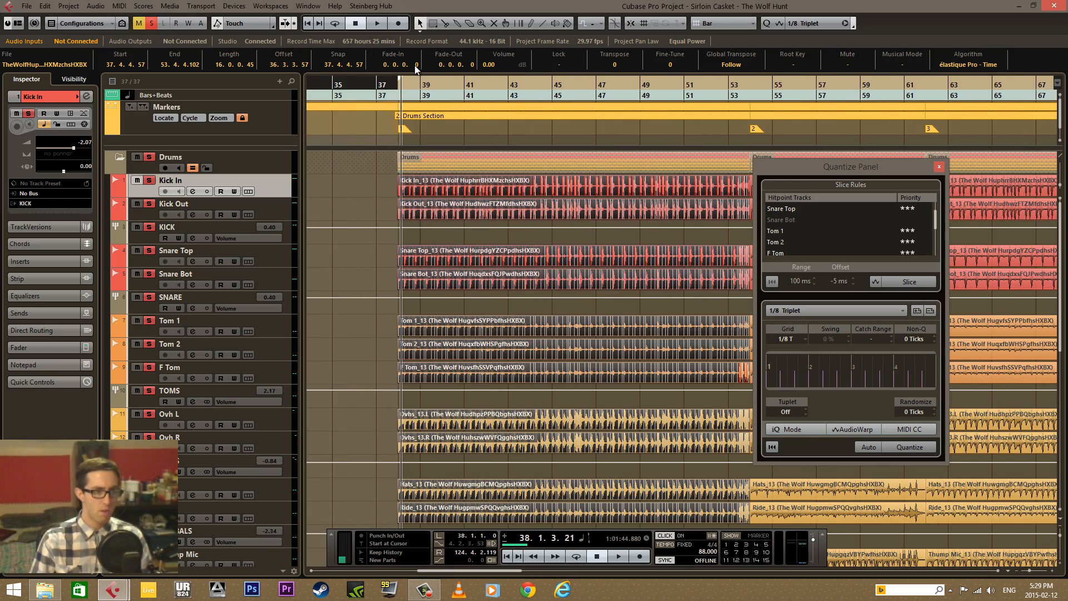
drag(817, 168, 880, 176)
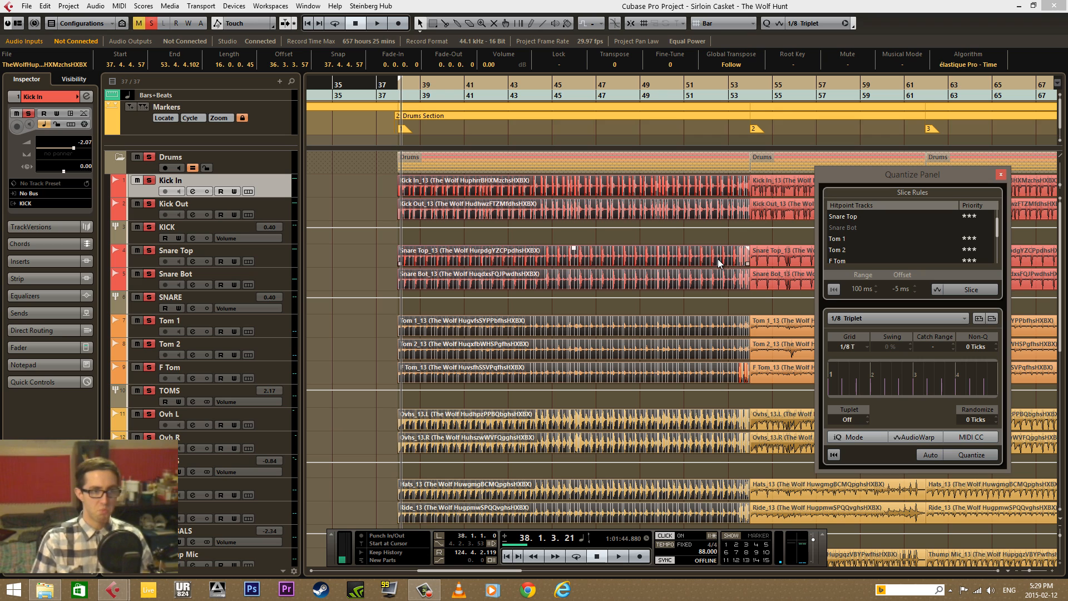
click(957, 289)
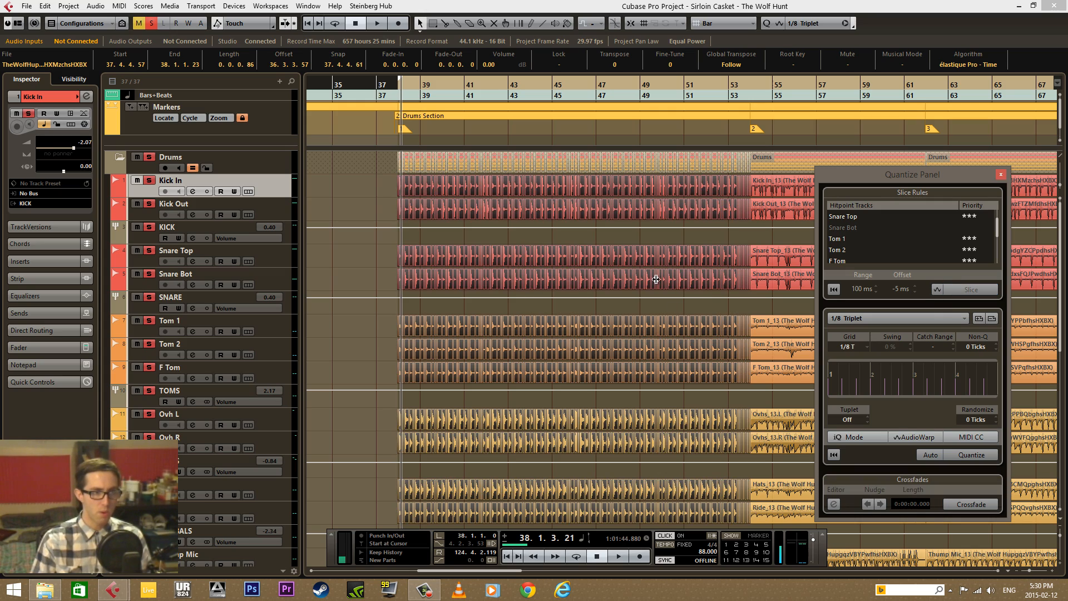
Examine the sliced events around bars 39 to 41 across the kick, snare, tom, overhead and room tracks
drag(454, 89, 426, 116)
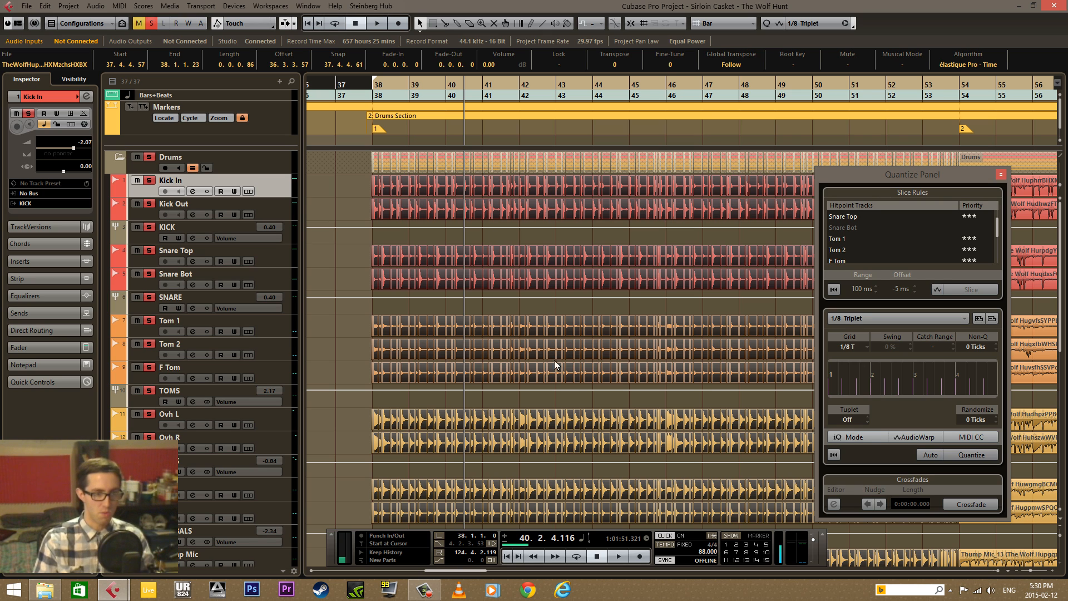
click(432, 82)
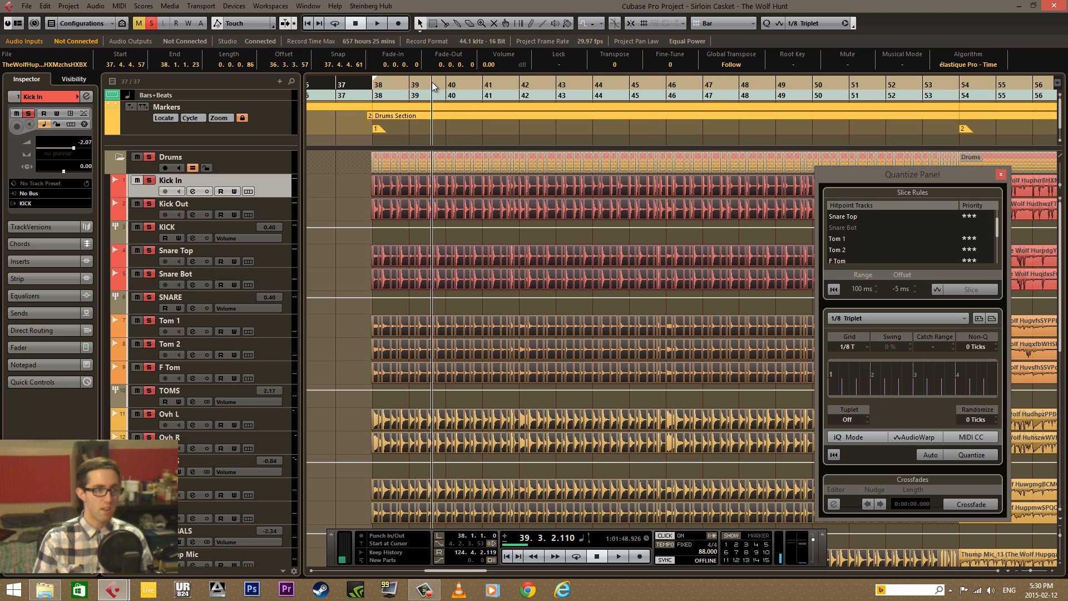
key(h)
key(h)
key(h)
key(h)
key(h)
scroll(451, 195, down, 3)
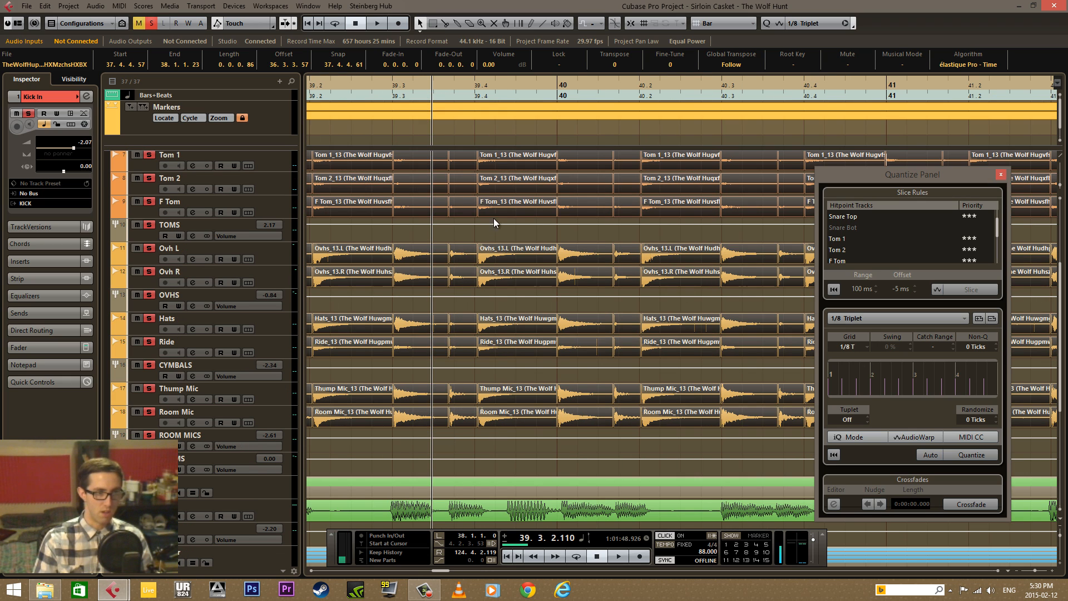
scroll(540, 371, up, 3)
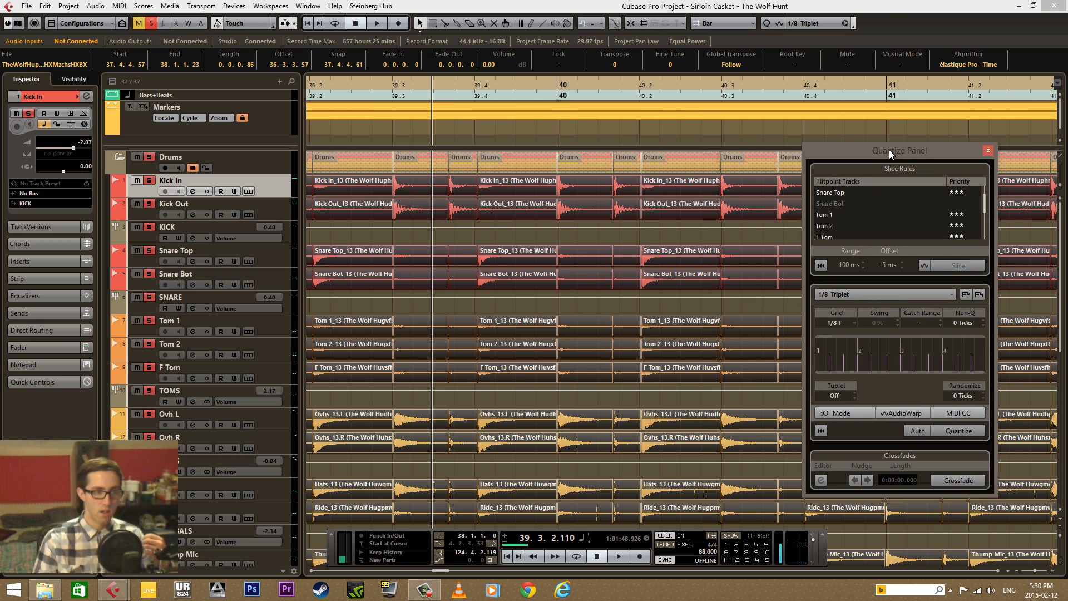
Quantize the sliced drum events to a 1/8 T grid
drag(900, 171, 888, 148)
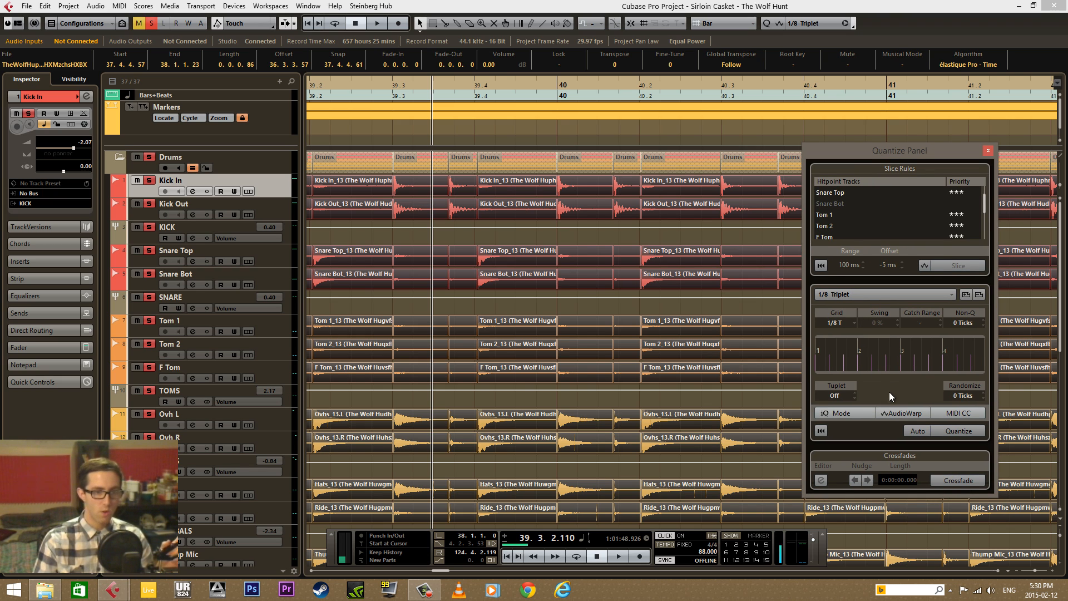
click(927, 430)
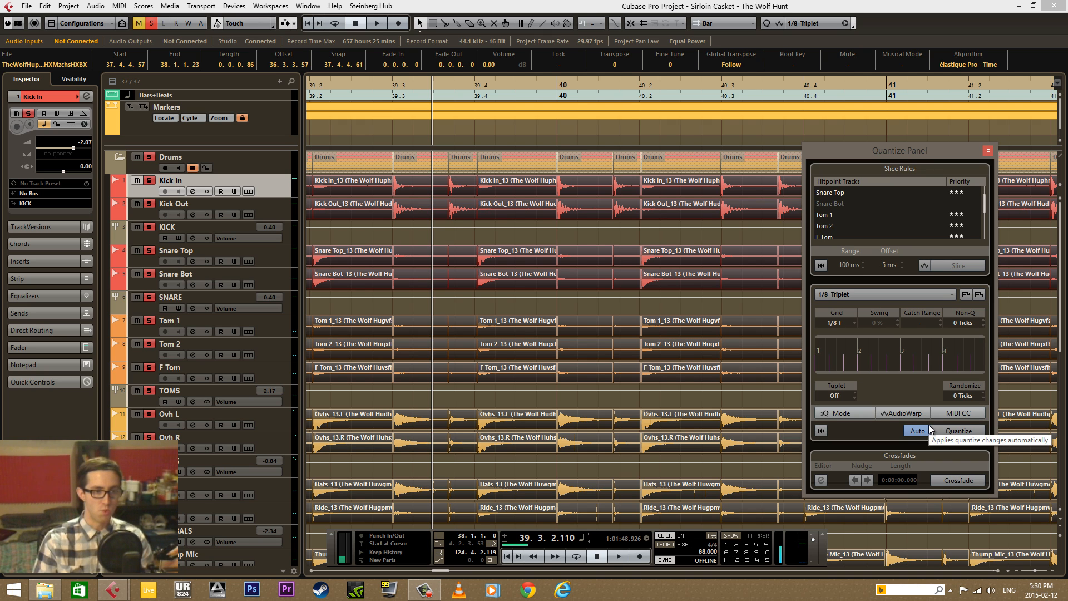
click(929, 430)
drag(434, 82, 442, 59)
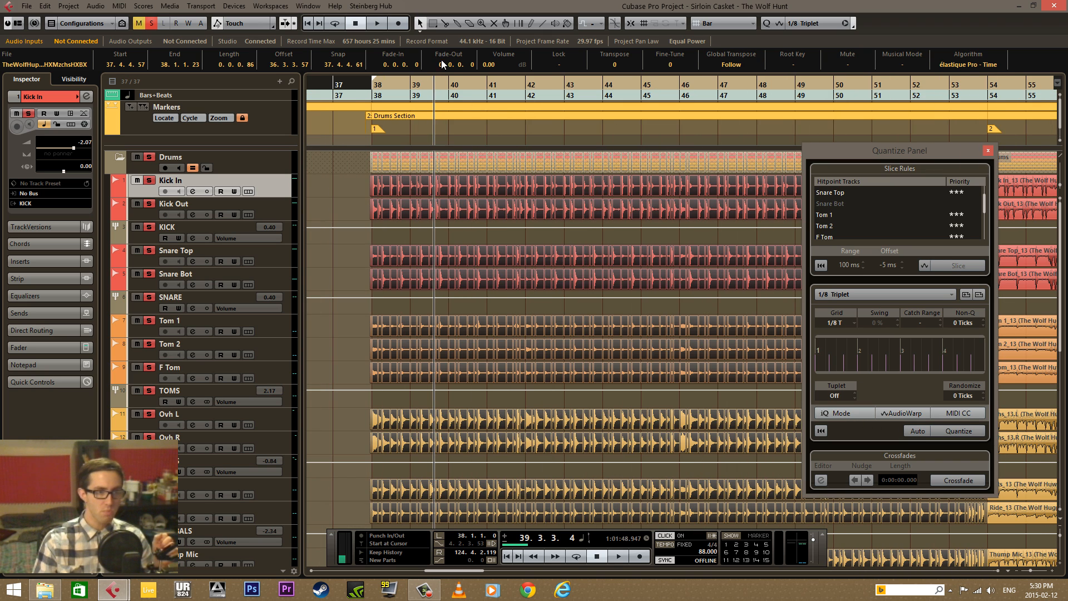
click(841, 323)
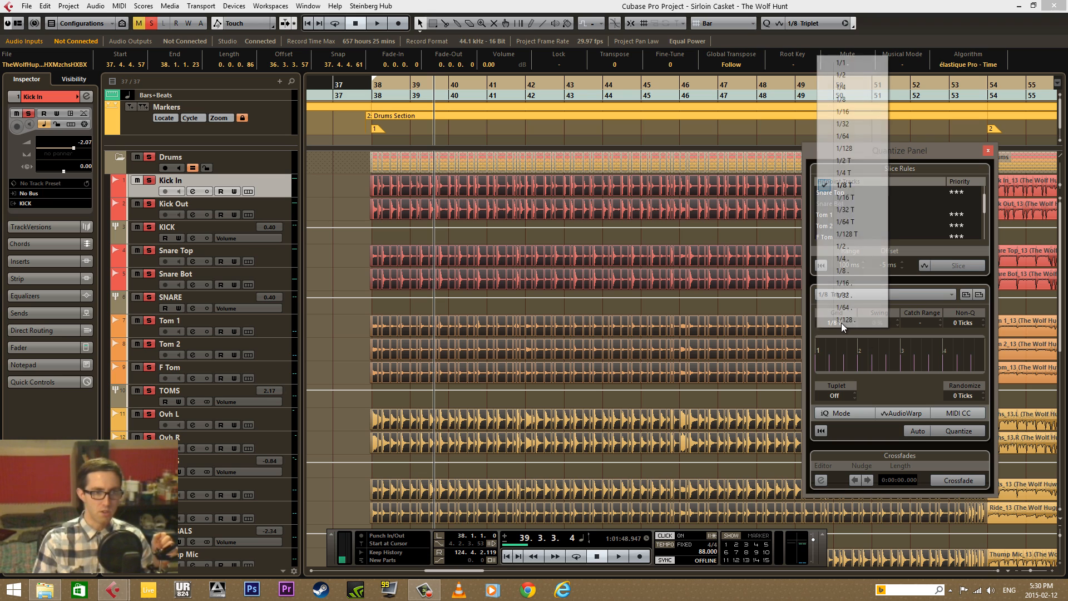
click(848, 186)
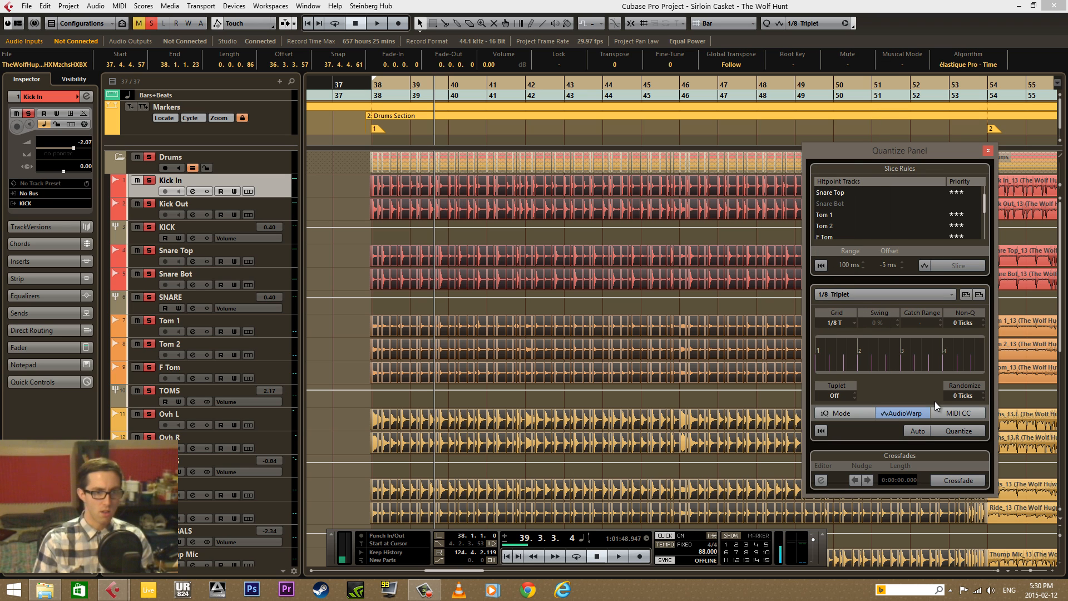
click(956, 432)
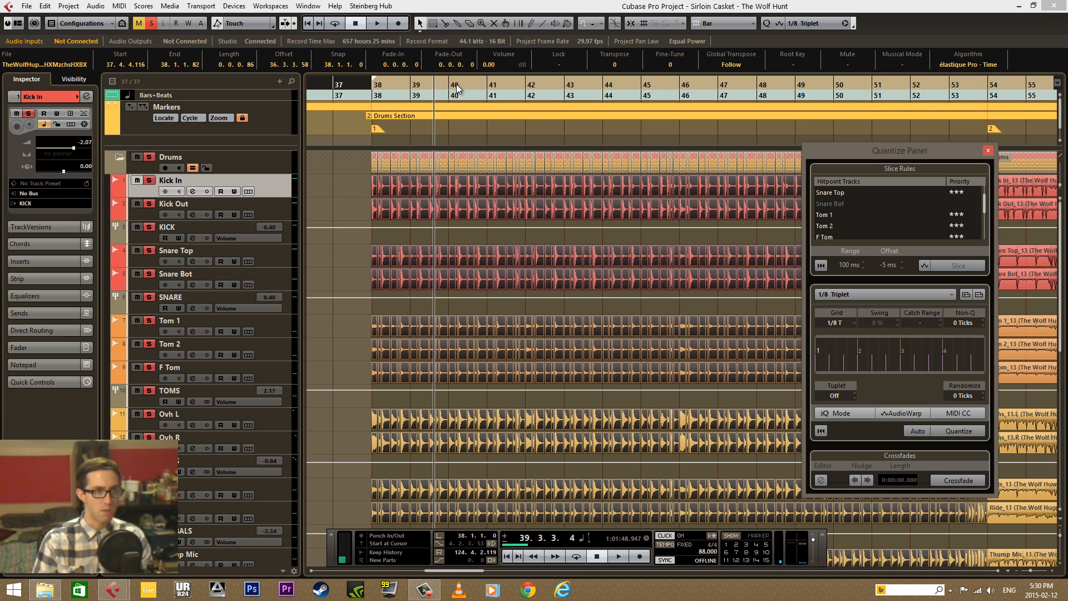
Play back the quantized drums from bar 38 to about bar 41
drag(456, 84, 374, 85)
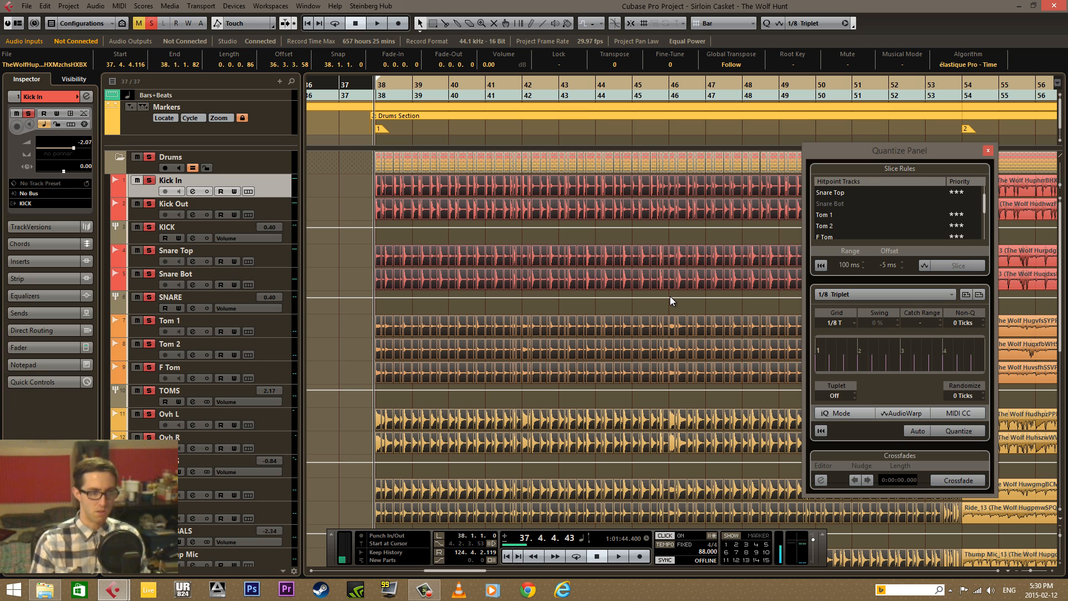
key(space)
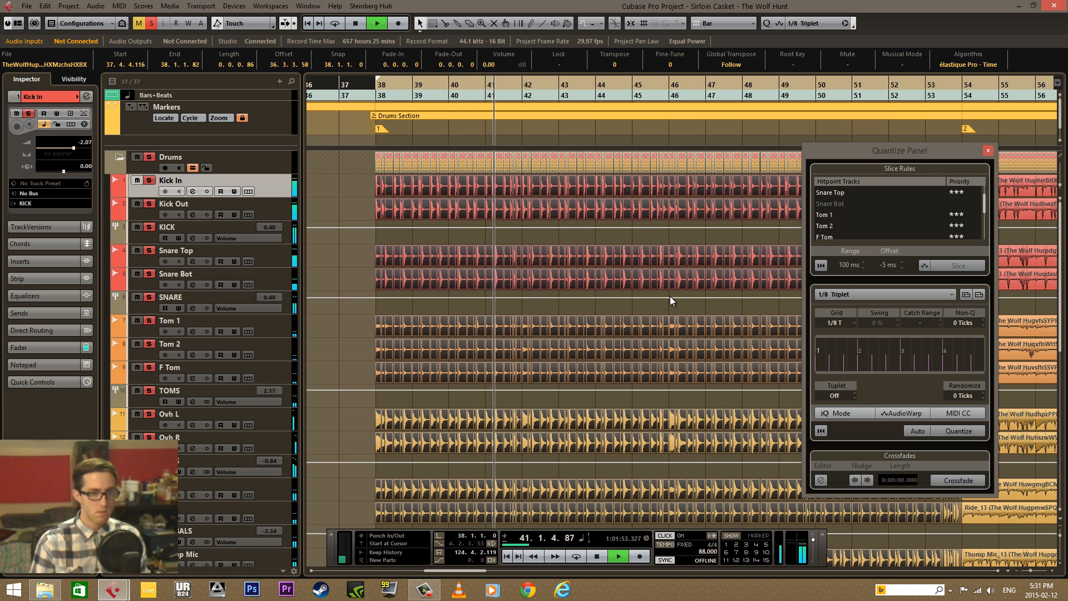
key(space)
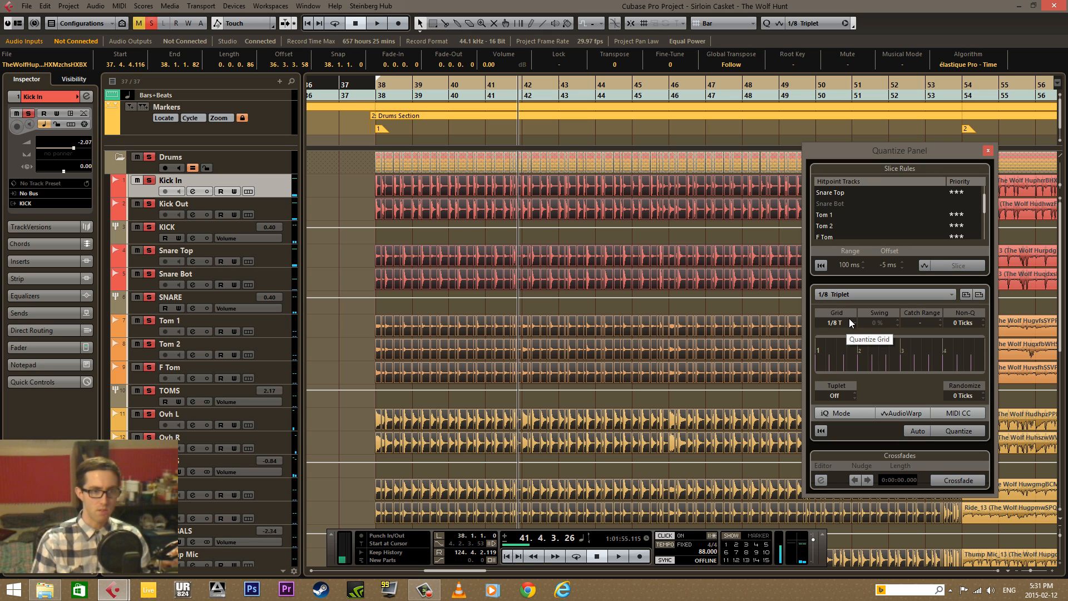
Select the 1/8 T grid, reset the drums' quantization and turn on iQ Mode at 60 %
click(847, 322)
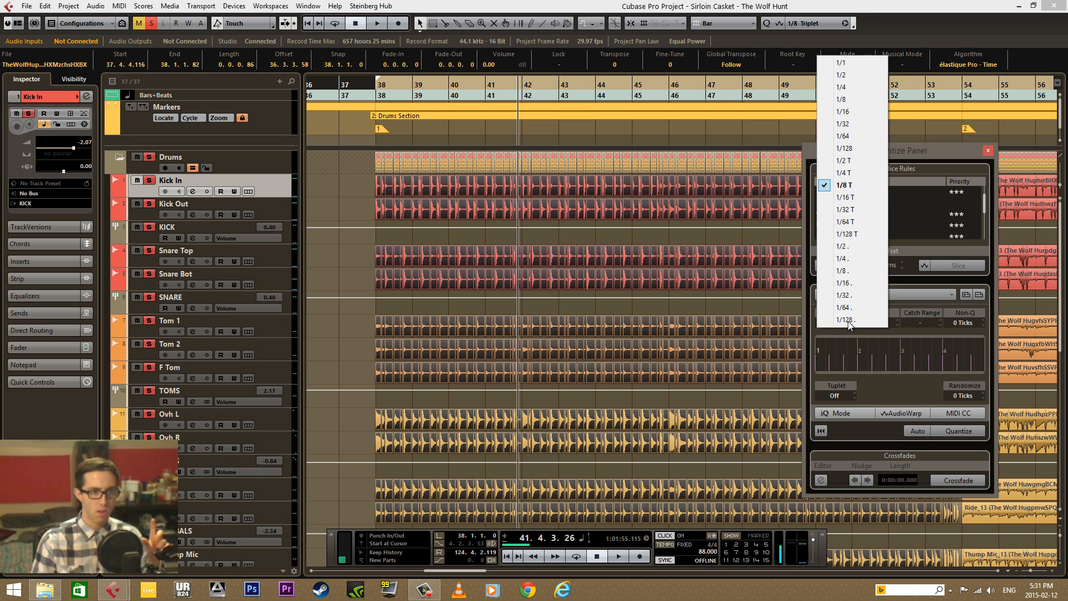
click(865, 182)
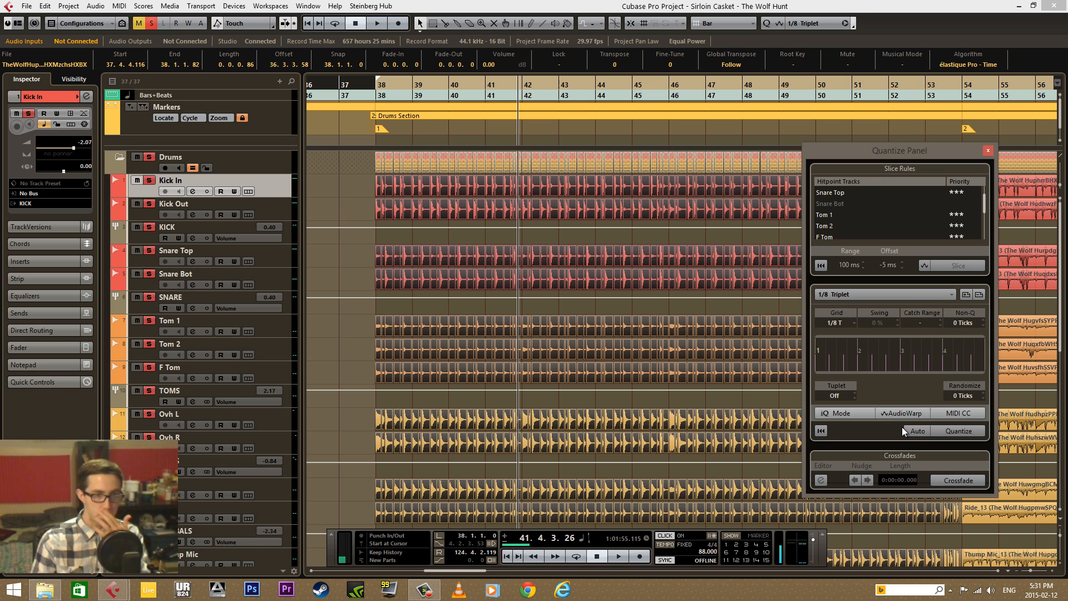
click(823, 434)
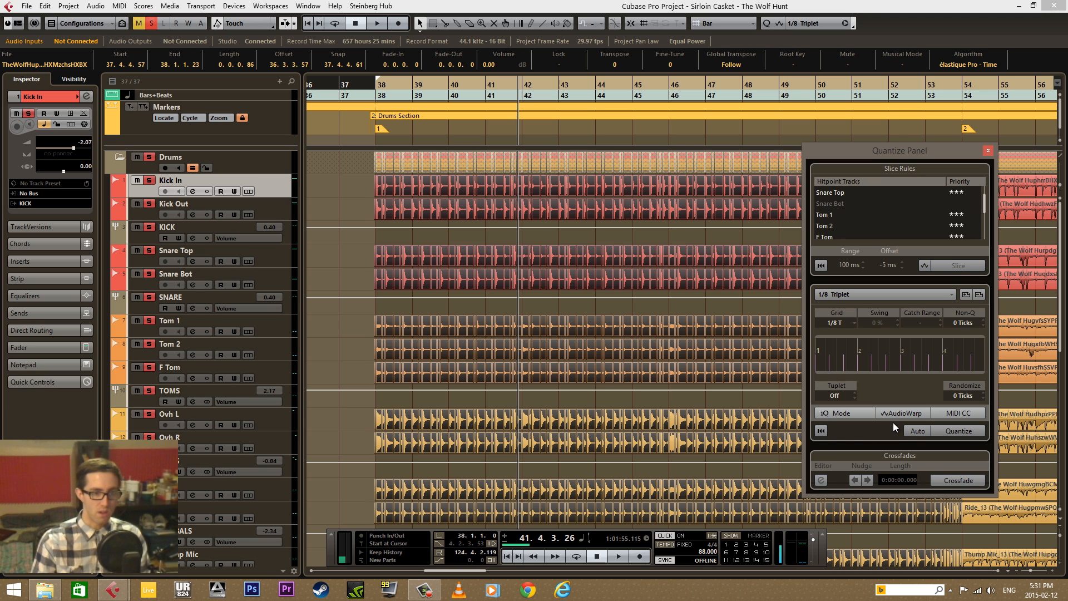
click(861, 416)
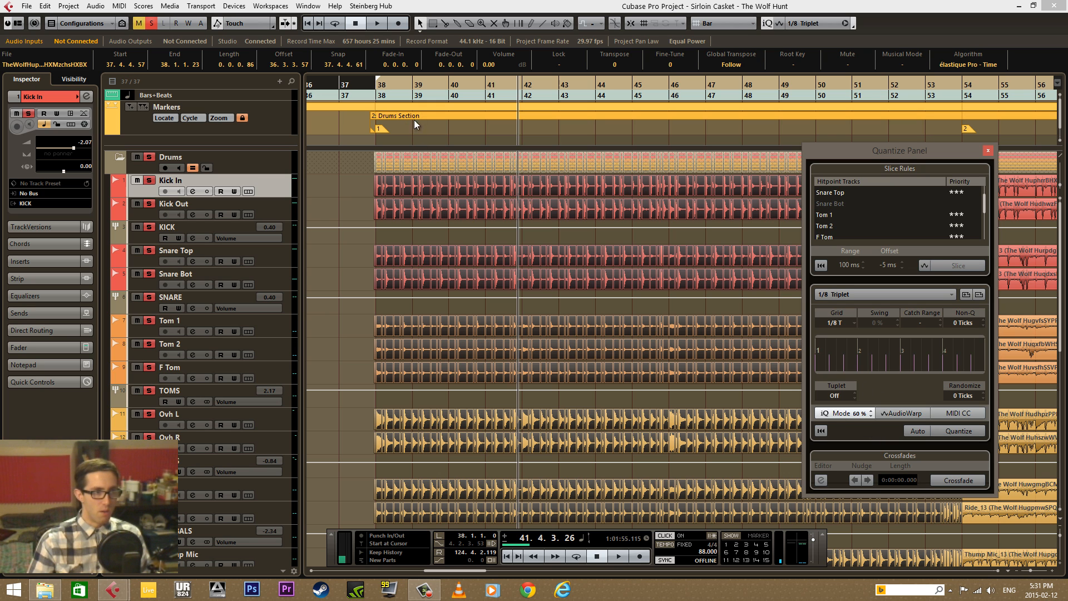
drag(441, 87, 415, 157)
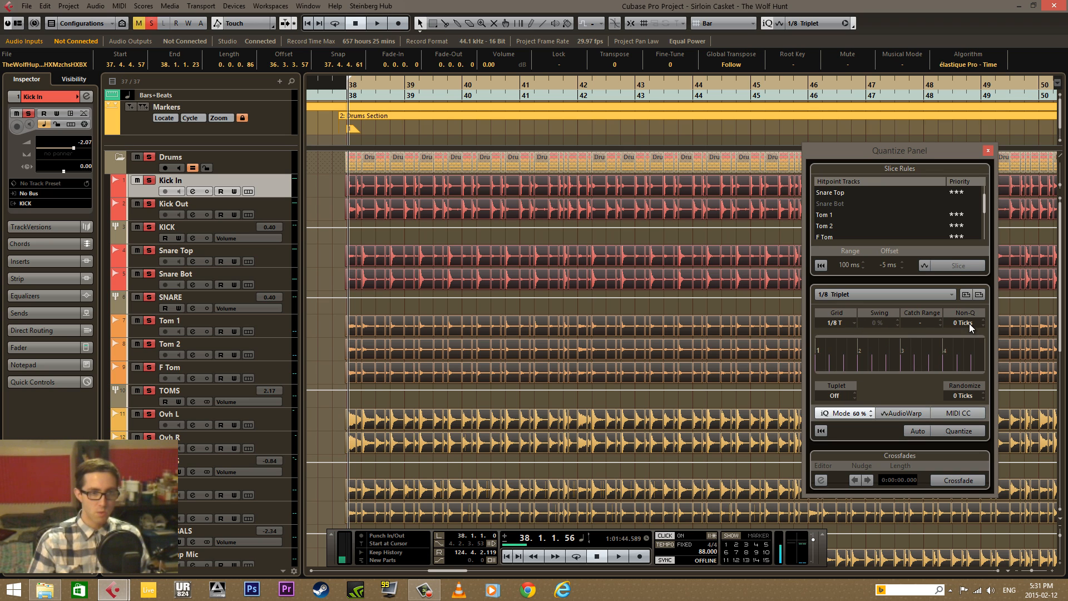
Try Non-Q ranges of 38 and 18 ticks and a 17 % Catch Range, returning both settings to zero
drag(965, 323, 967, 313)
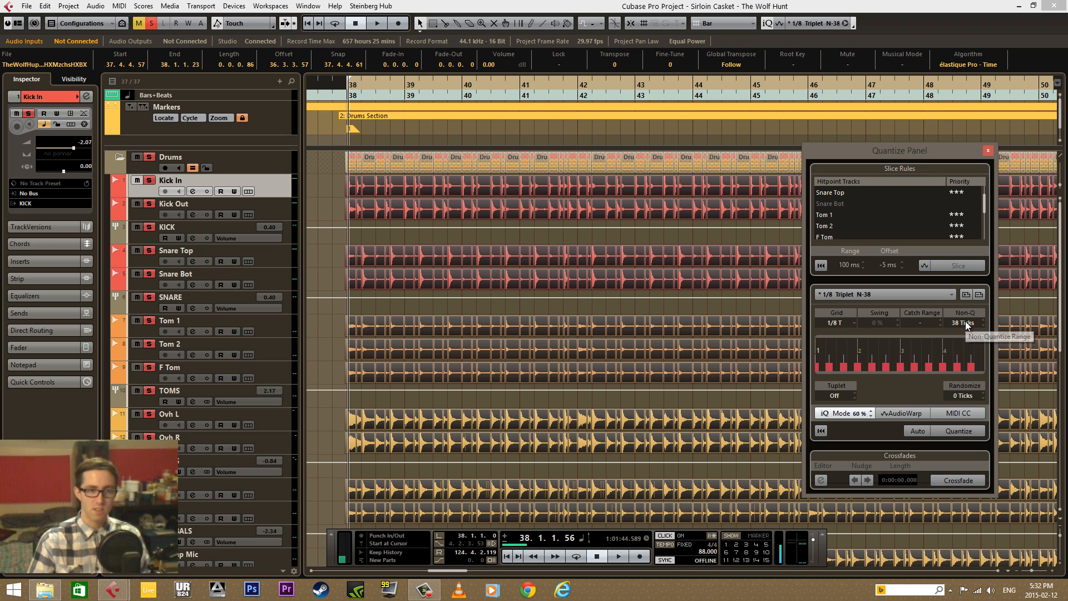
drag(966, 321, 955, 371)
drag(926, 323, 931, 292)
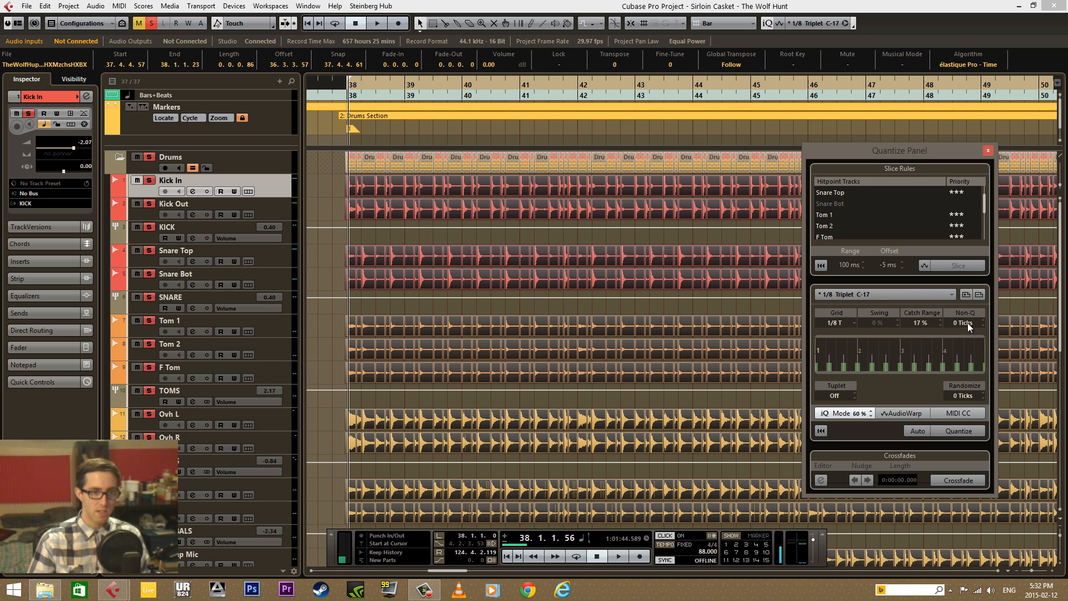
drag(968, 323, 971, 306)
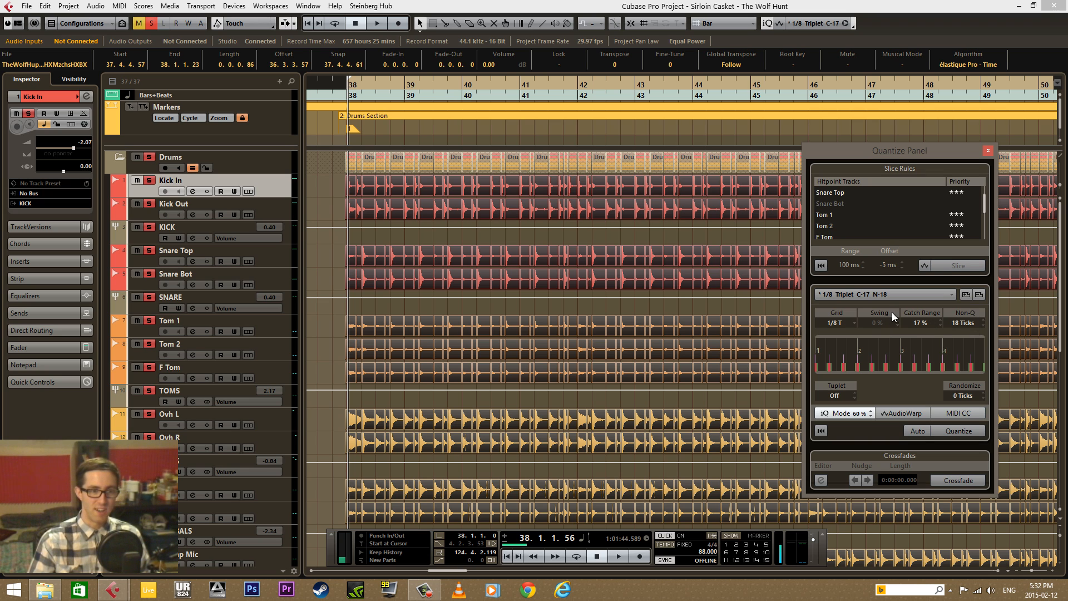
drag(963, 325, 970, 402)
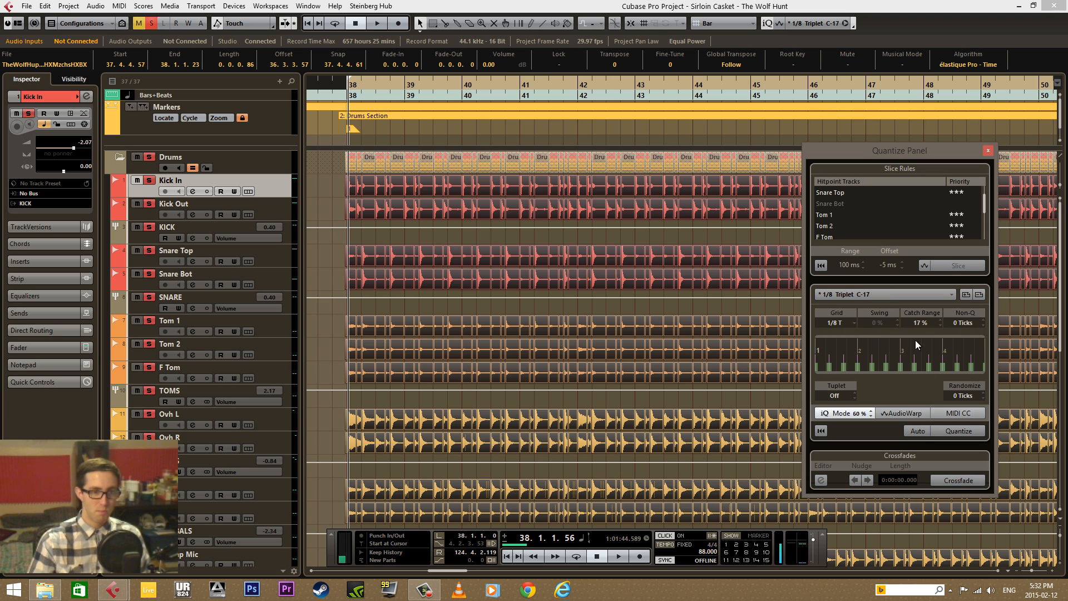
drag(920, 324, 932, 390)
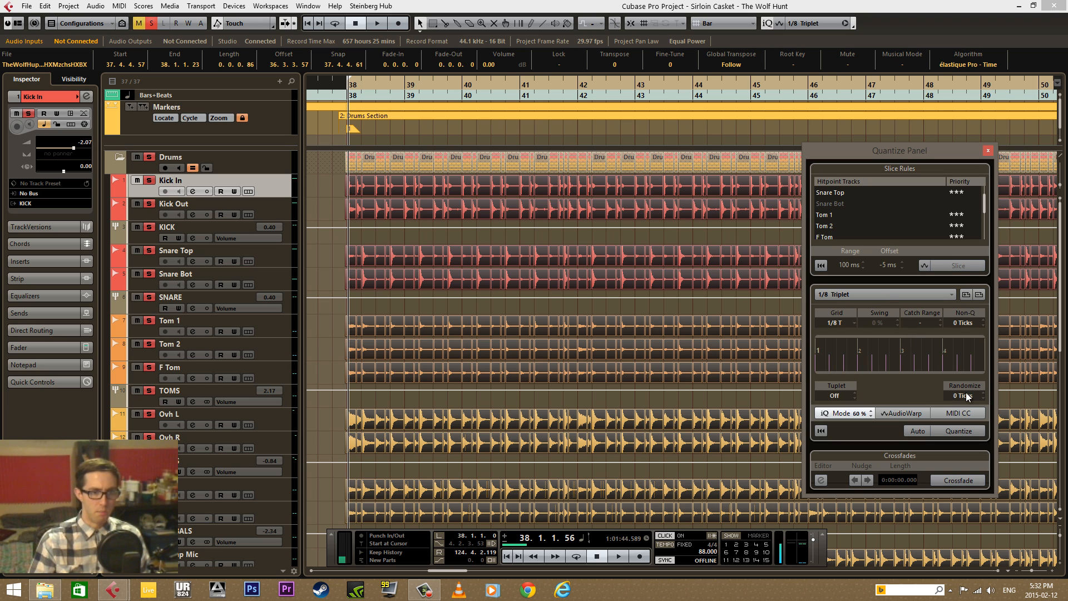
Try Randomize values of 29 and 48 ticks before returning to 0, and toggle AudioWarp on and off
drag(963, 395, 972, 339)
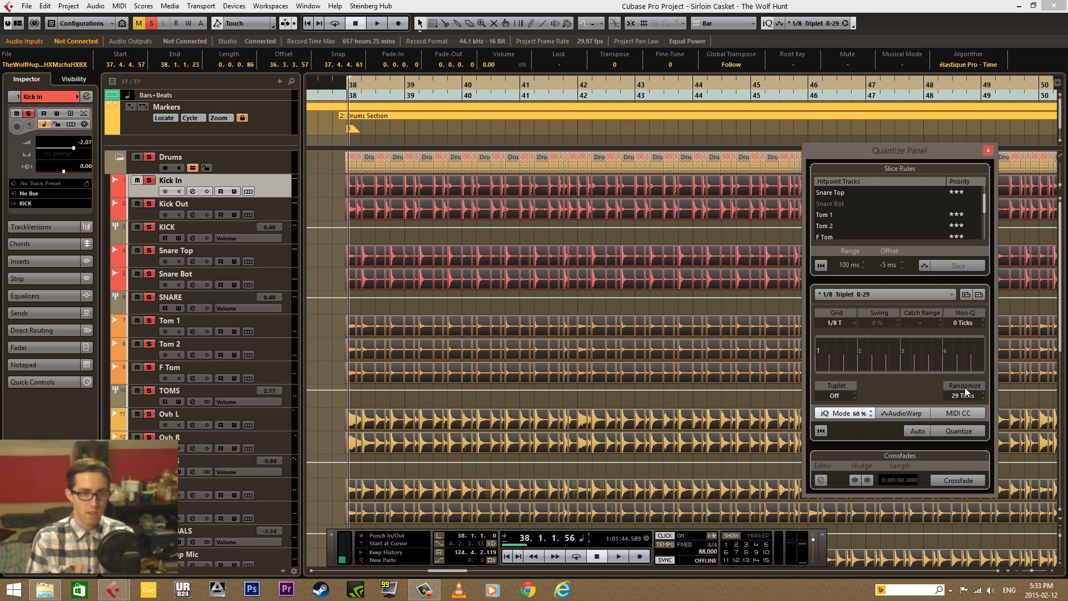
drag(966, 392, 977, 329)
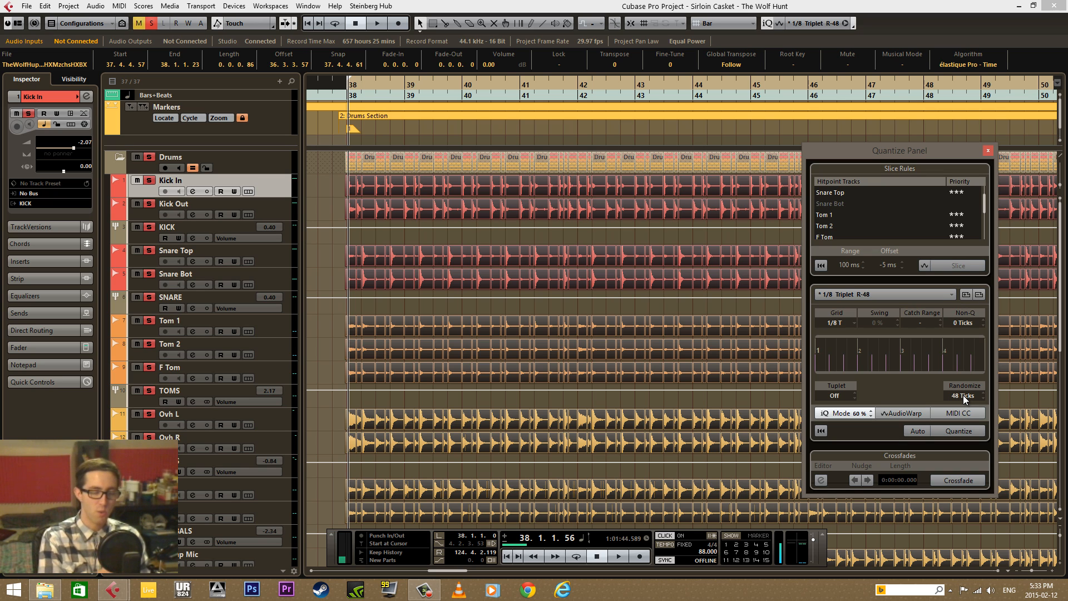
drag(962, 396, 962, 563)
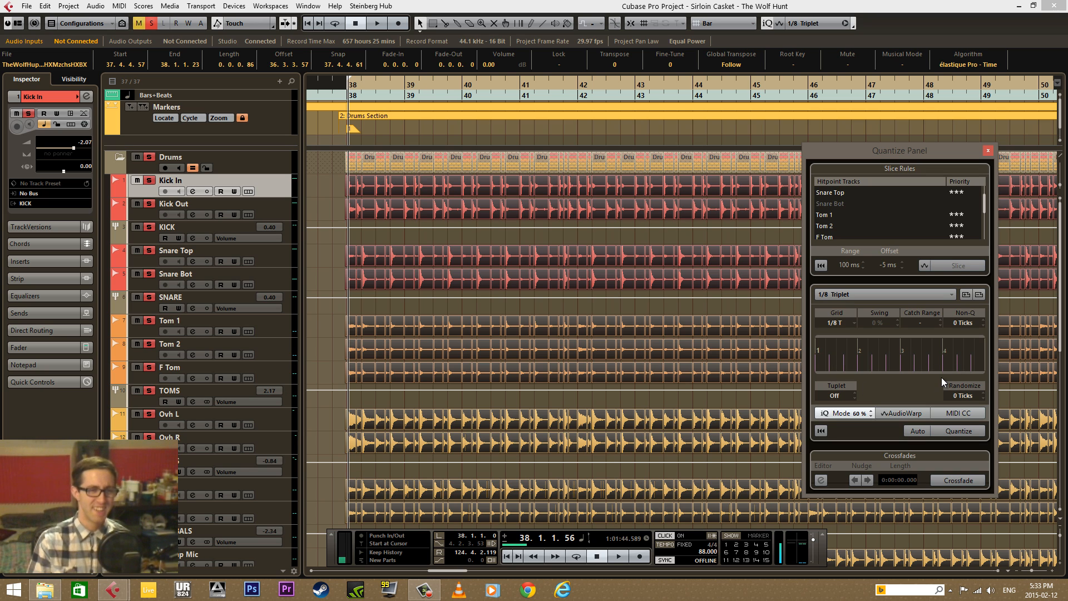
click(901, 410)
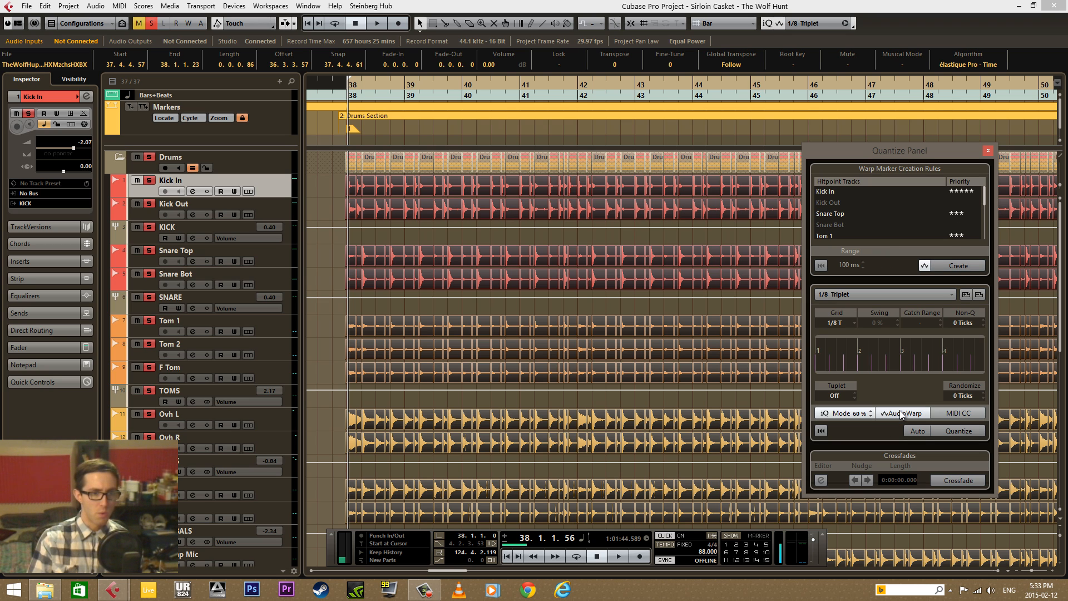
click(901, 414)
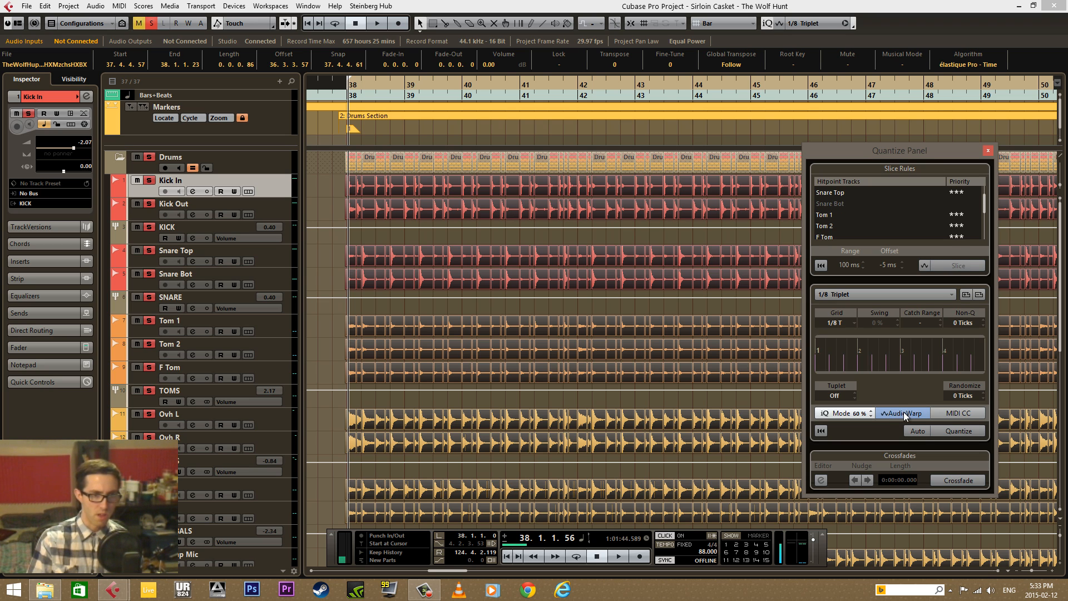
Try the MIDI CC quantize option, switching it on and back off
click(946, 413)
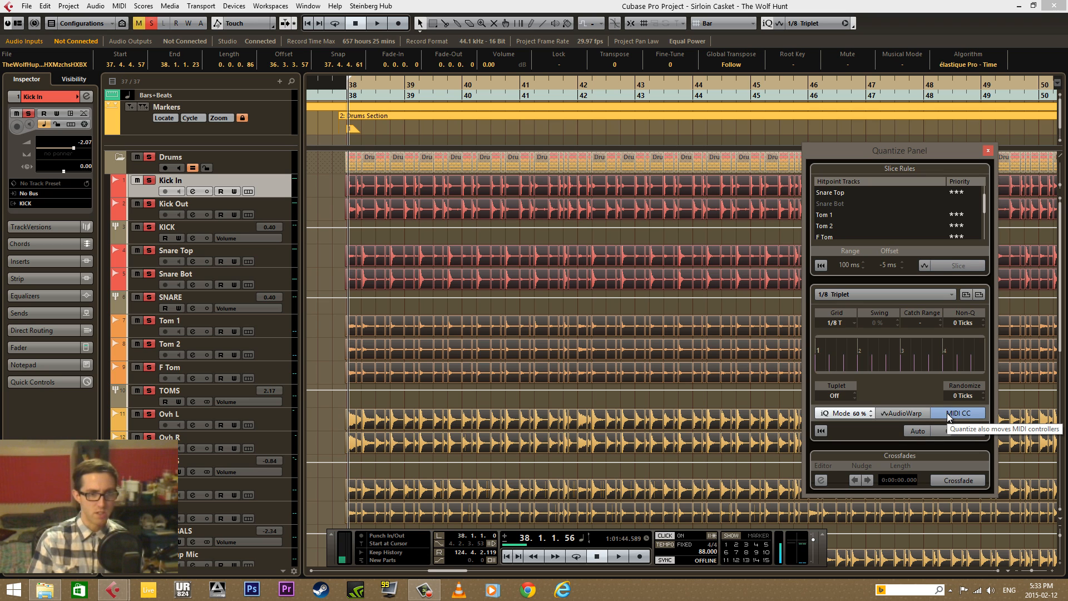
click(947, 413)
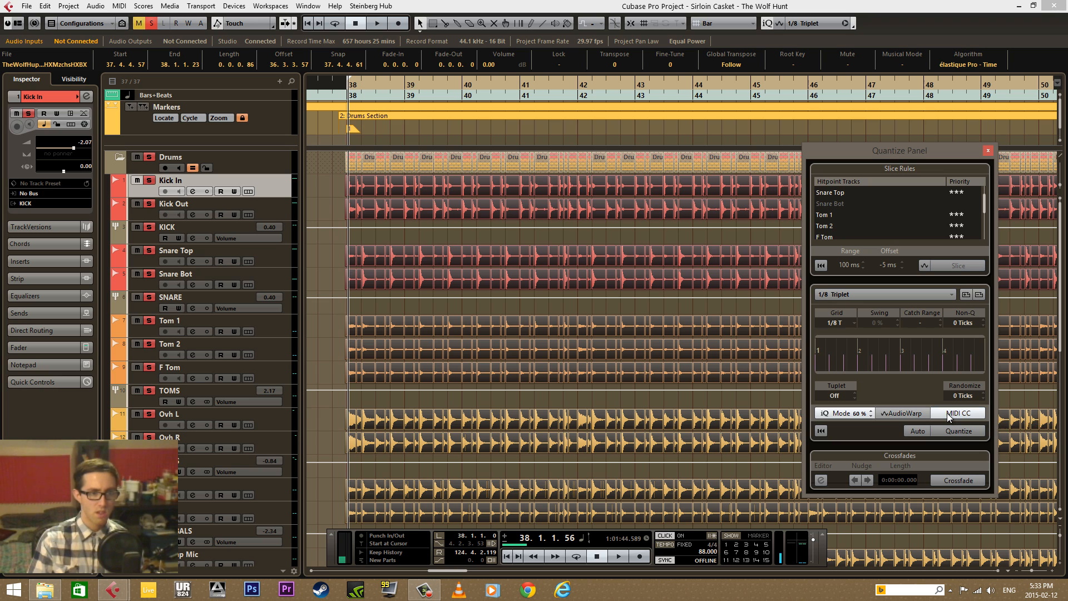
click(946, 415)
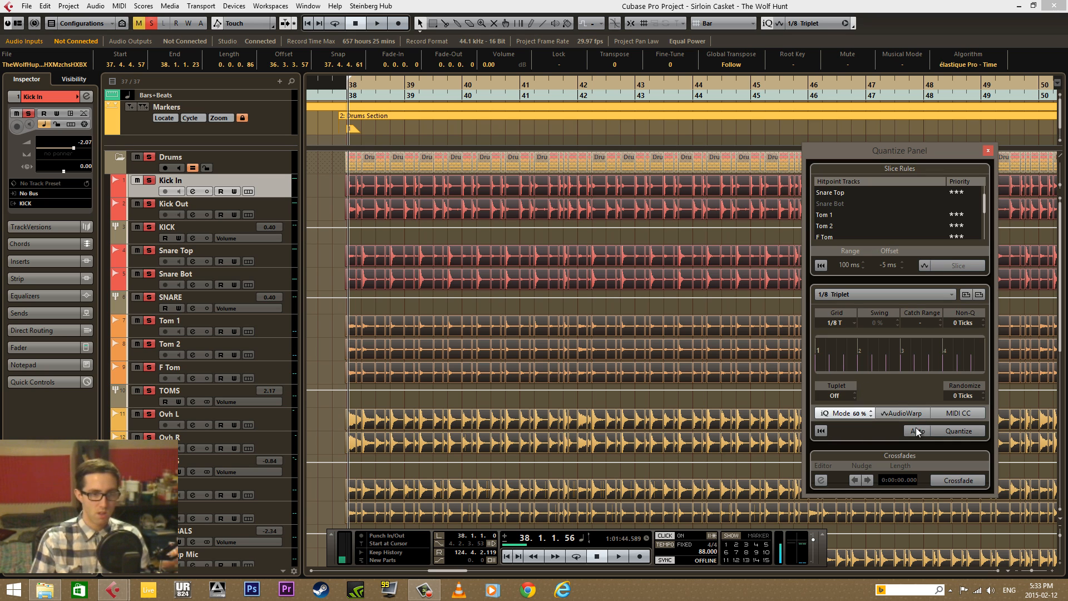
Turn on Auto quantizing and switch iQ Mode off and on so the drums are requantized automatically
click(917, 432)
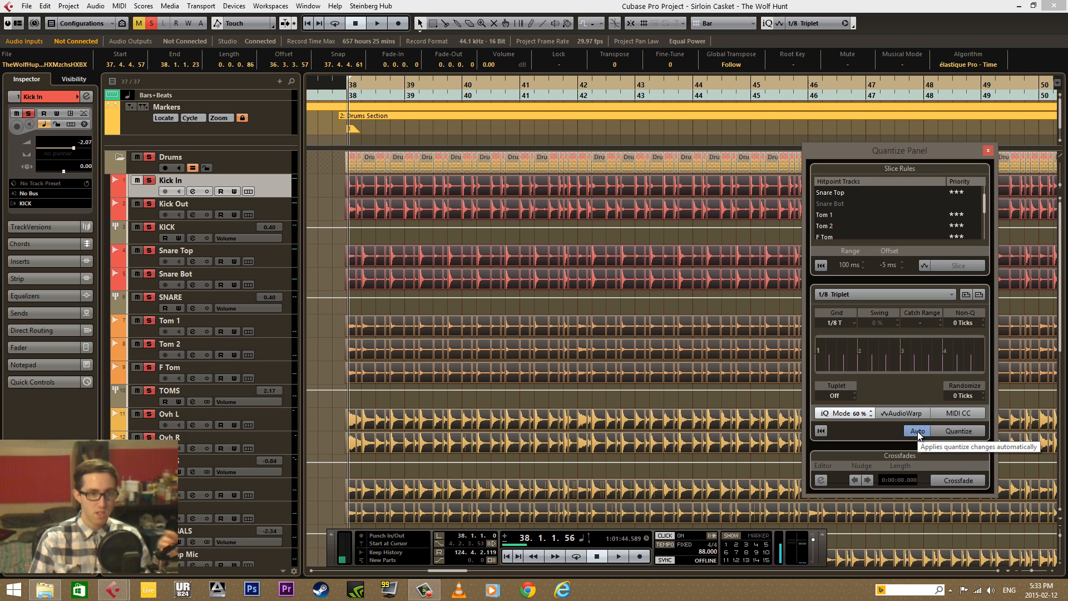
click(852, 413)
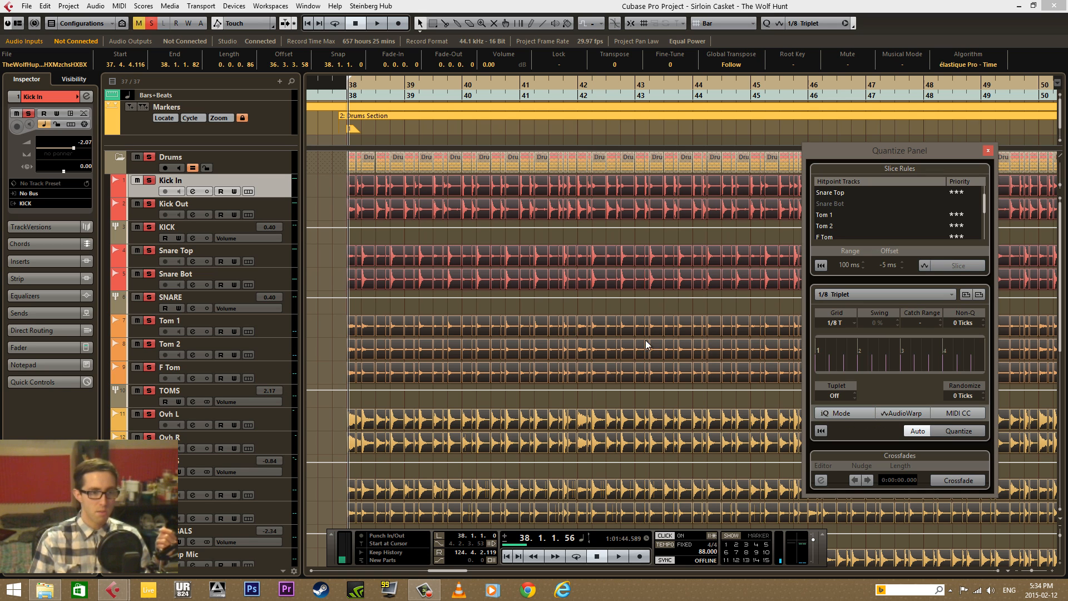
click(907, 419)
click(862, 414)
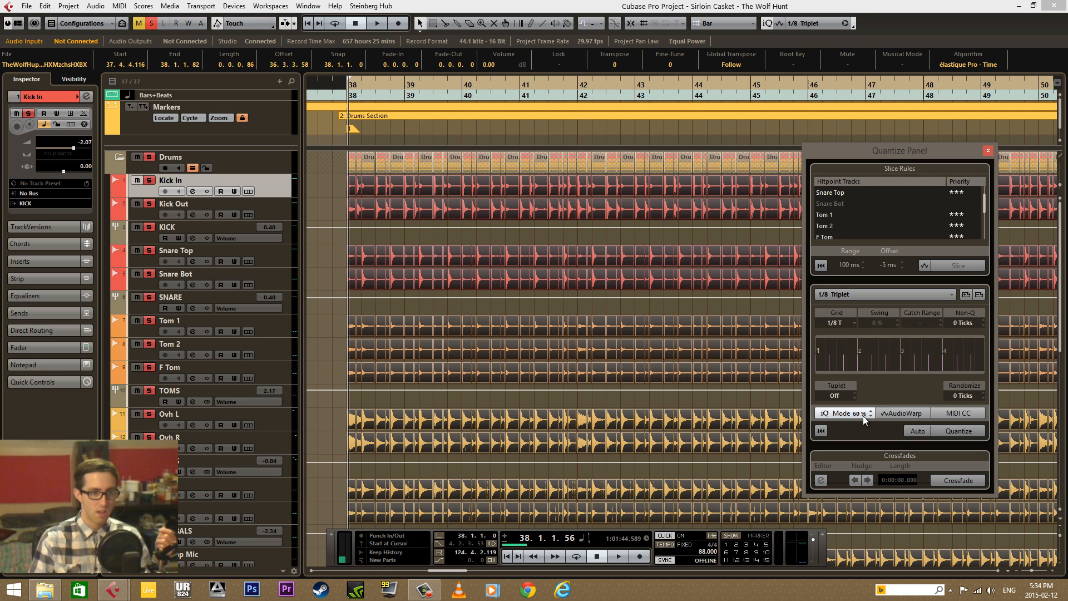
drag(867, 412, 870, 408)
click(845, 411)
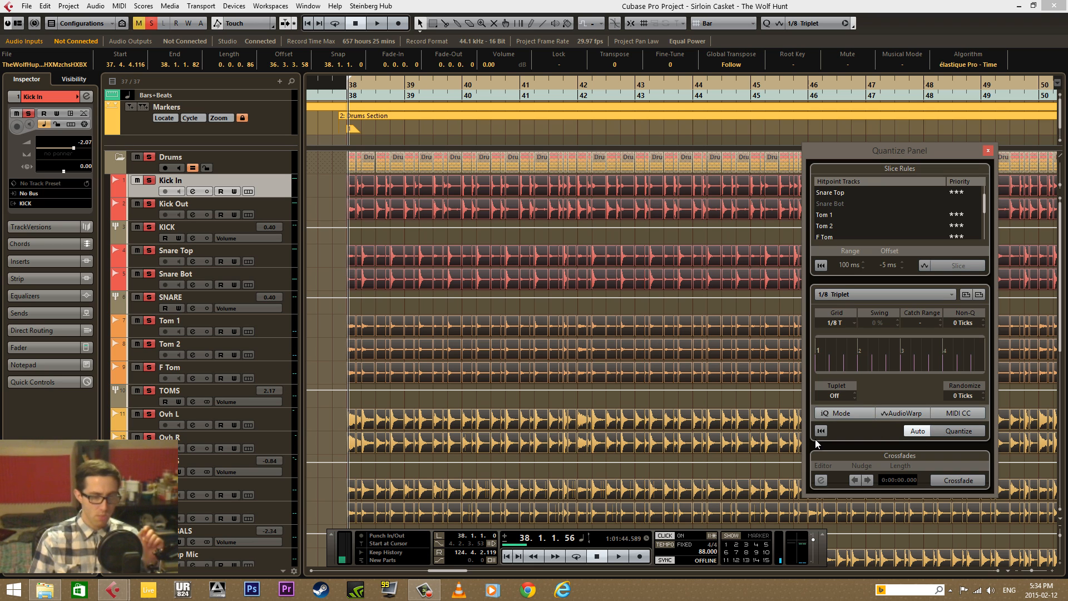
click(900, 412)
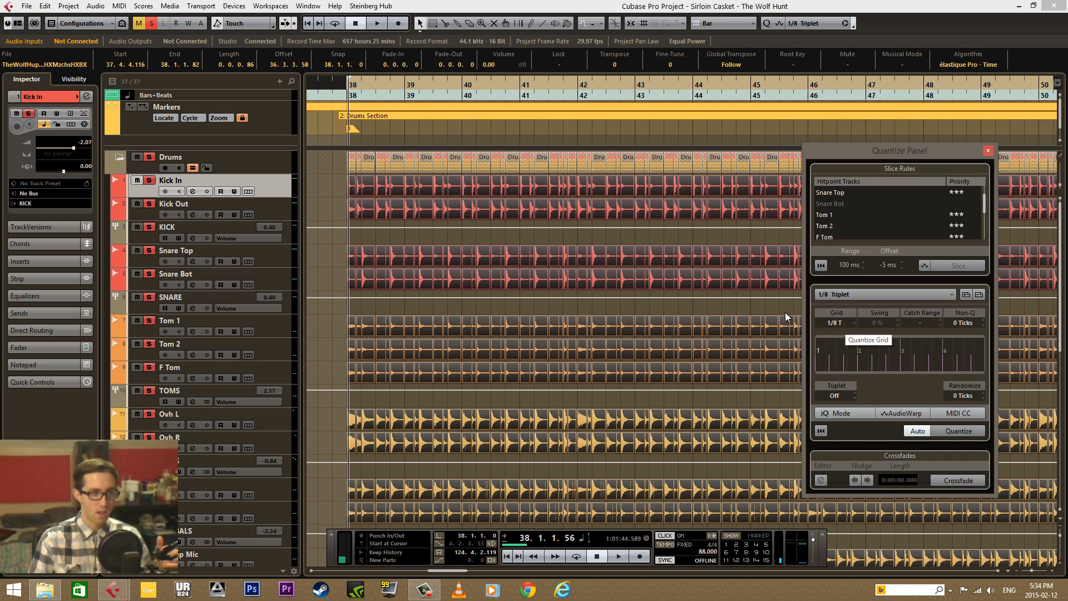
Run through other grid values with Auto quantizing, including 1/128 dotted, 1/4 T and 1/64
scroll(843, 323, down, 11)
click(843, 323)
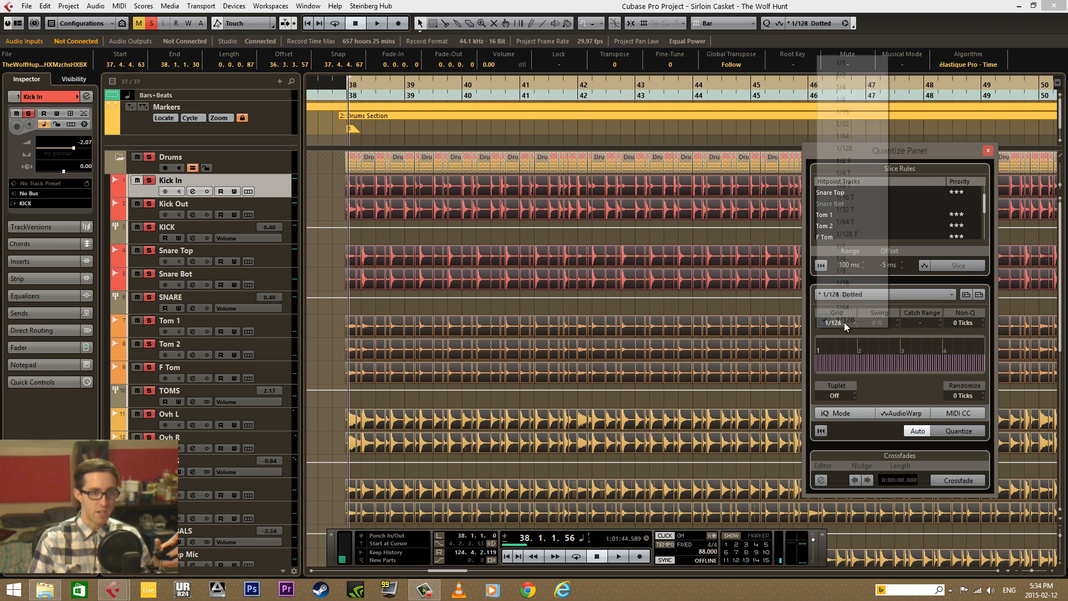
click(849, 172)
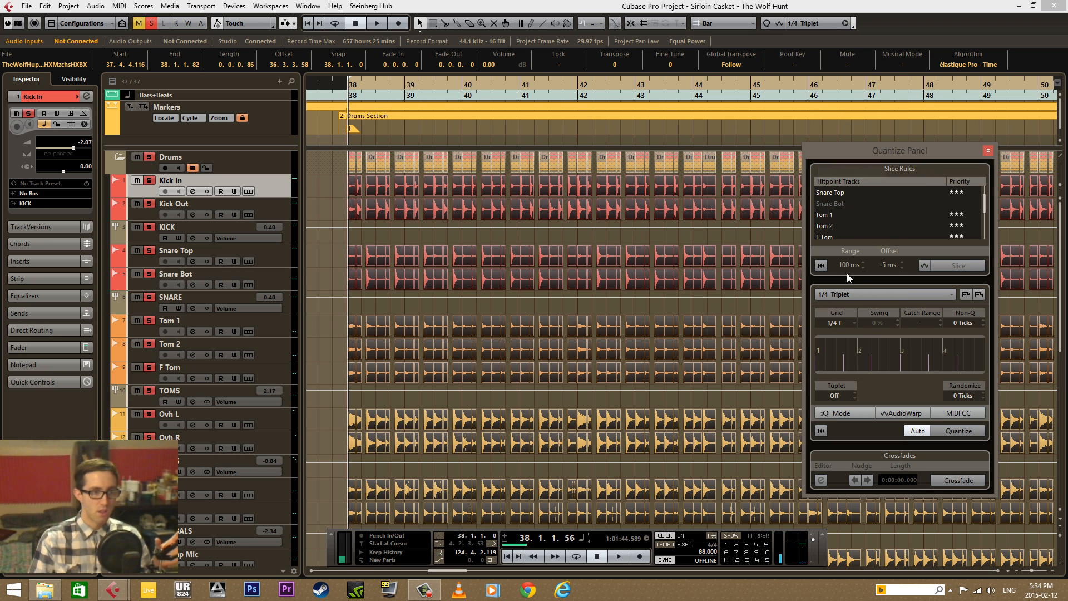
click(839, 323)
click(848, 138)
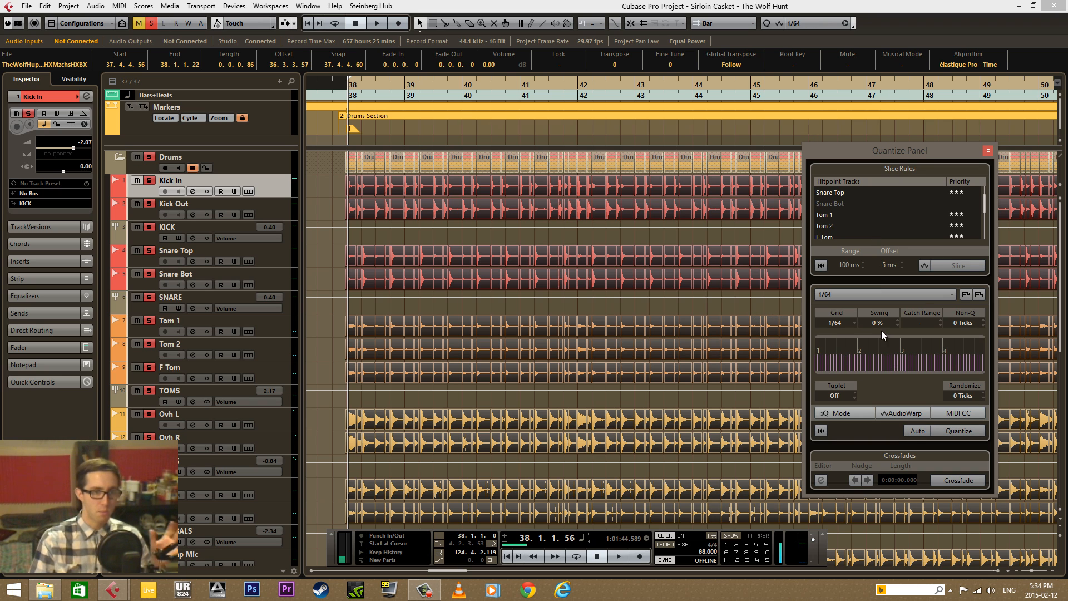
Try quantizing the drums to the 1/2 dotted grid and reset their quantization
click(845, 322)
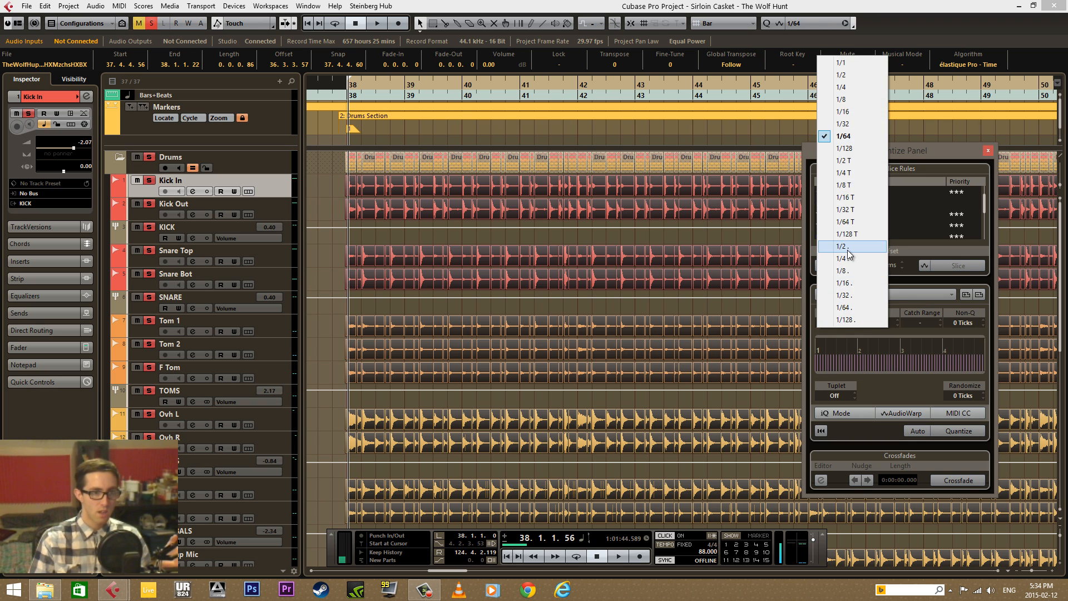
click(847, 249)
click(974, 433)
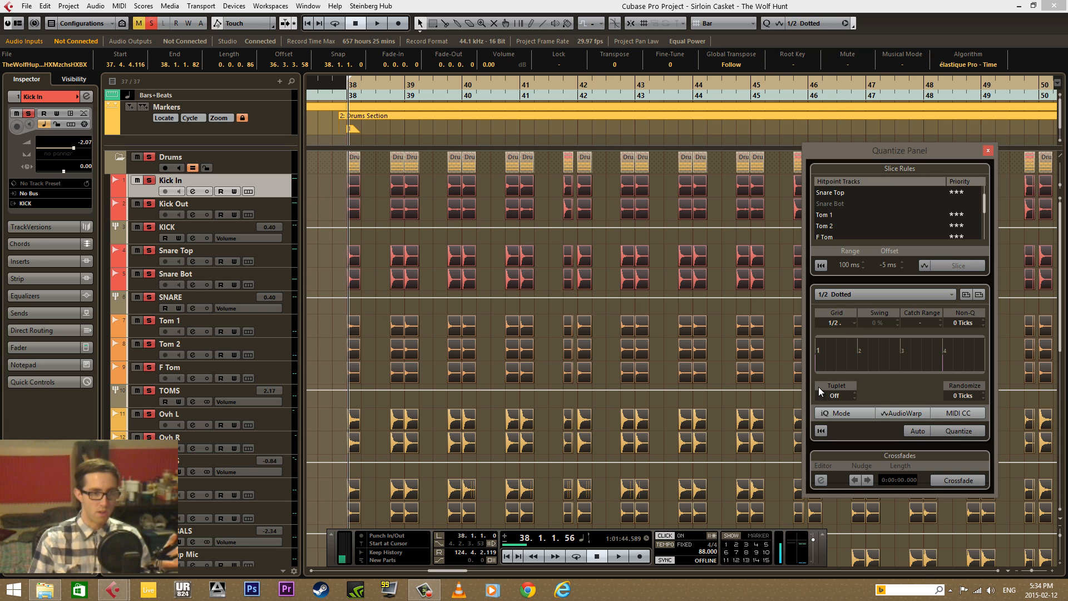
click(821, 431)
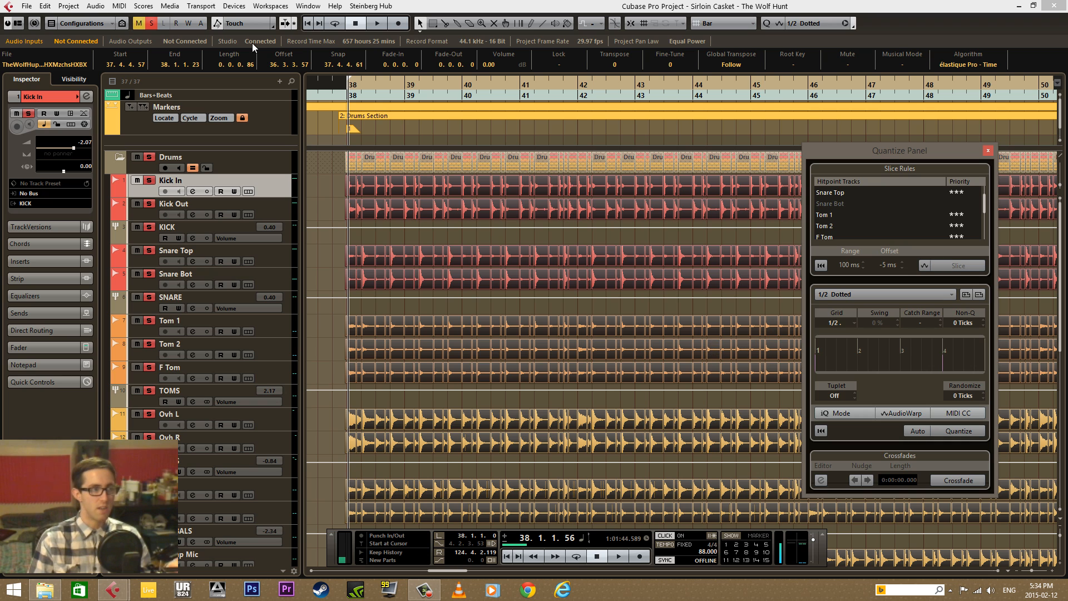
click(45, 6)
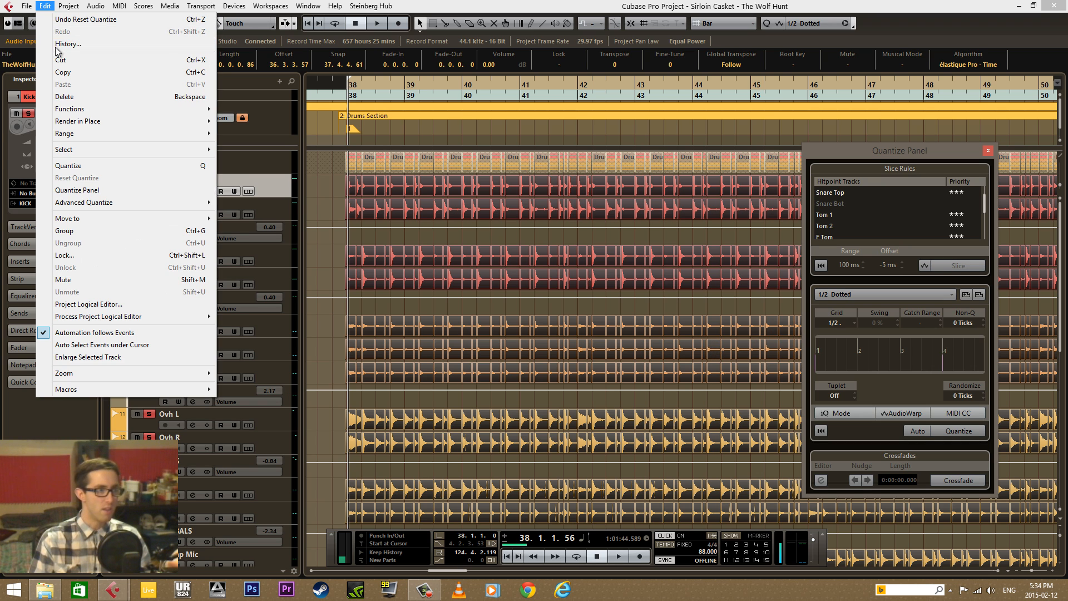
click(48, 7)
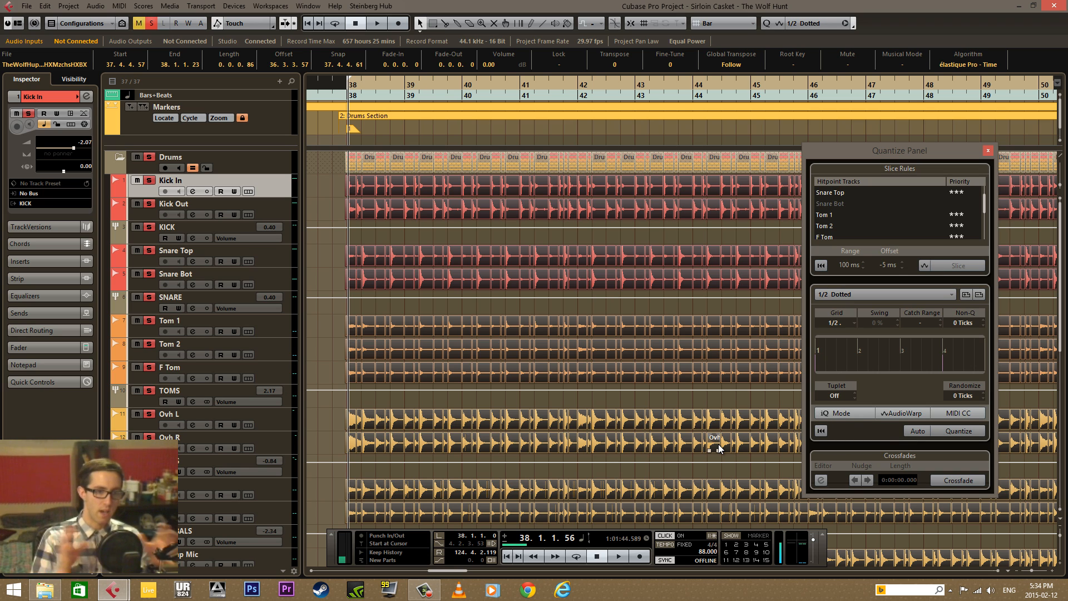
Quantize the drums to the 1/8 T grid with iQ Mode on at 60 %
drag(913, 151, 830, 145)
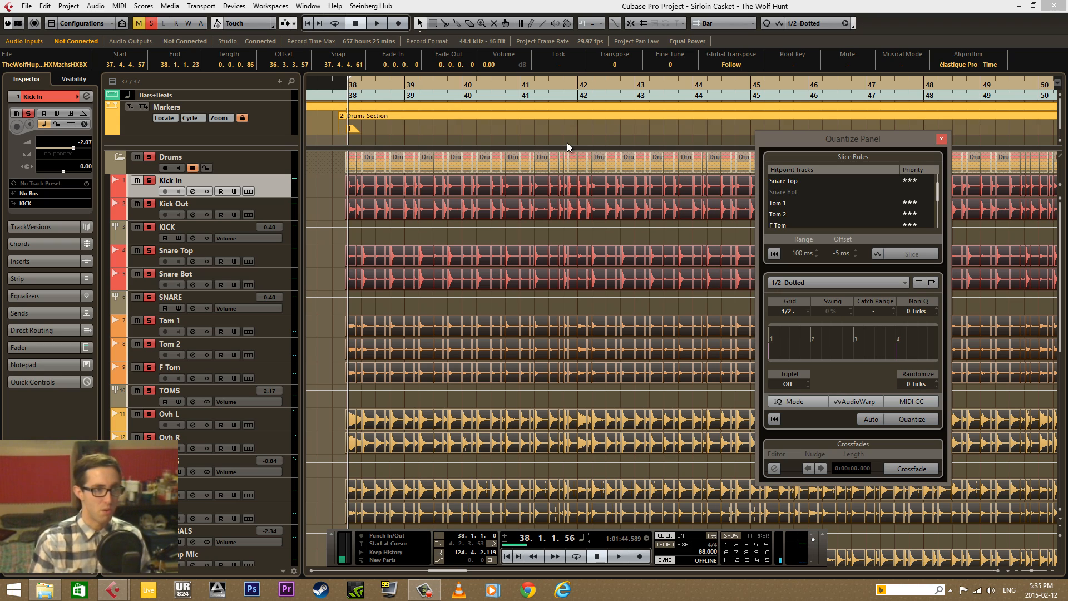
drag(389, 87, 346, 82)
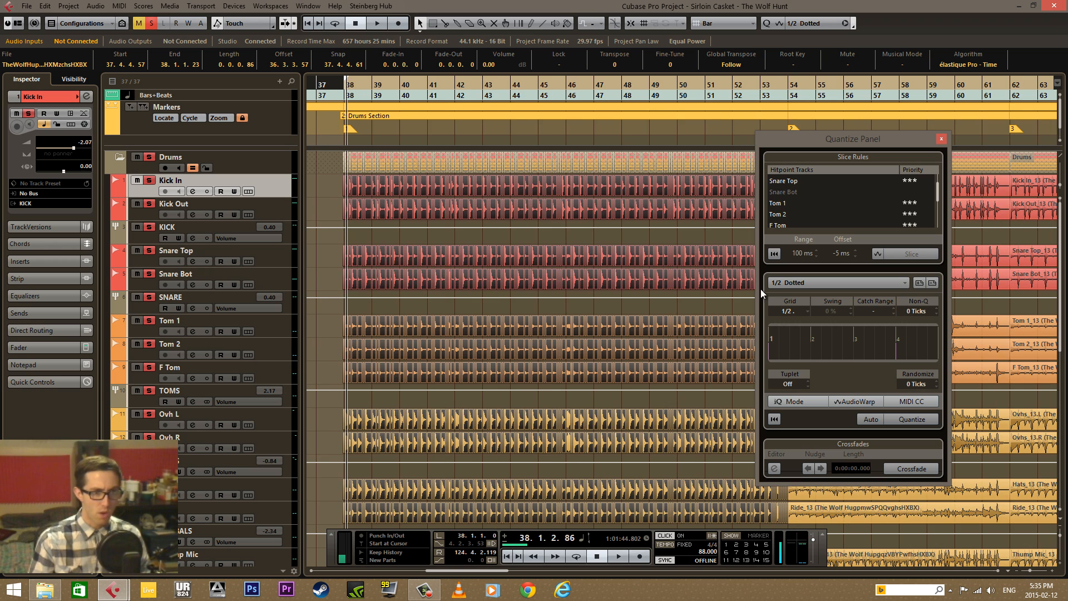
click(799, 309)
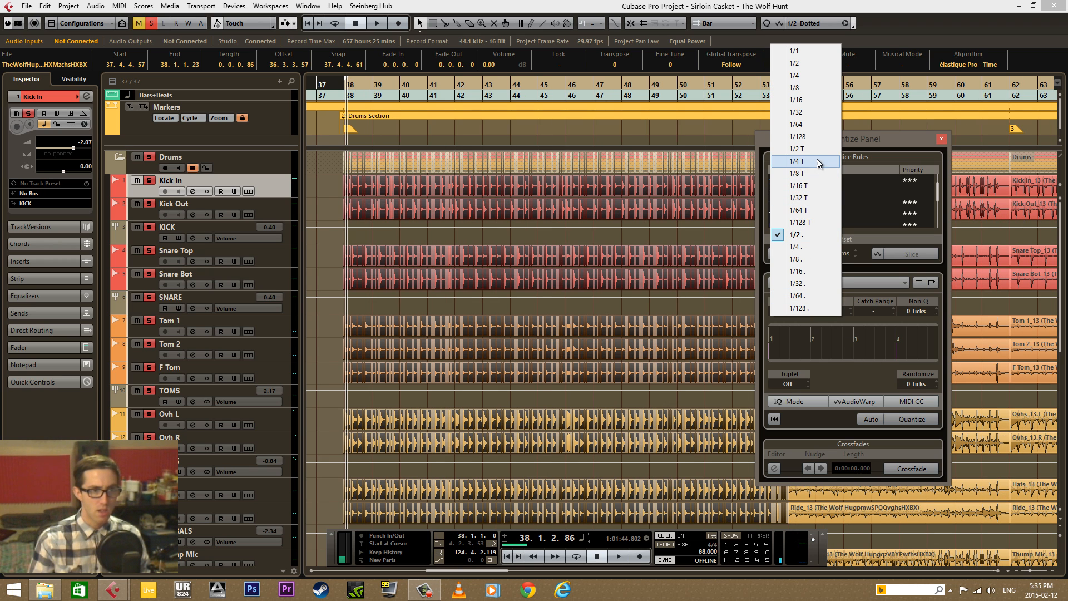
click(802, 174)
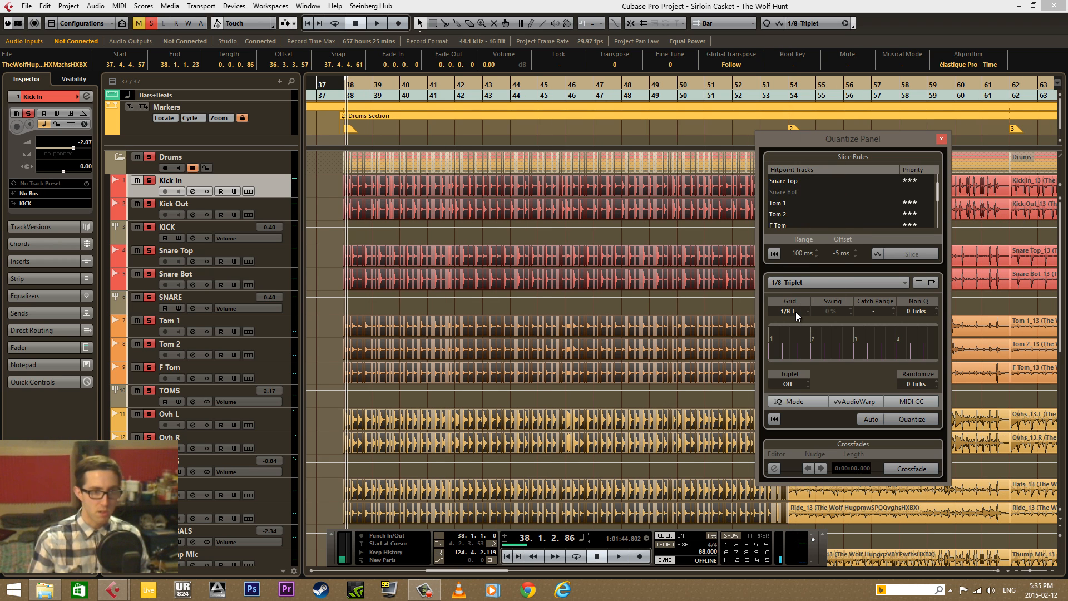
click(825, 404)
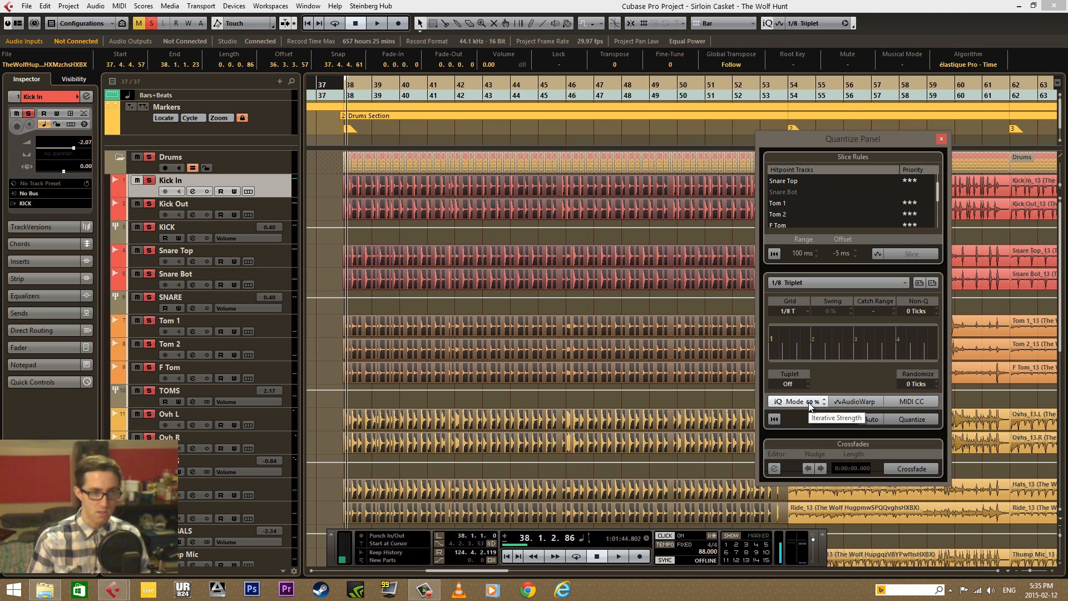
click(909, 421)
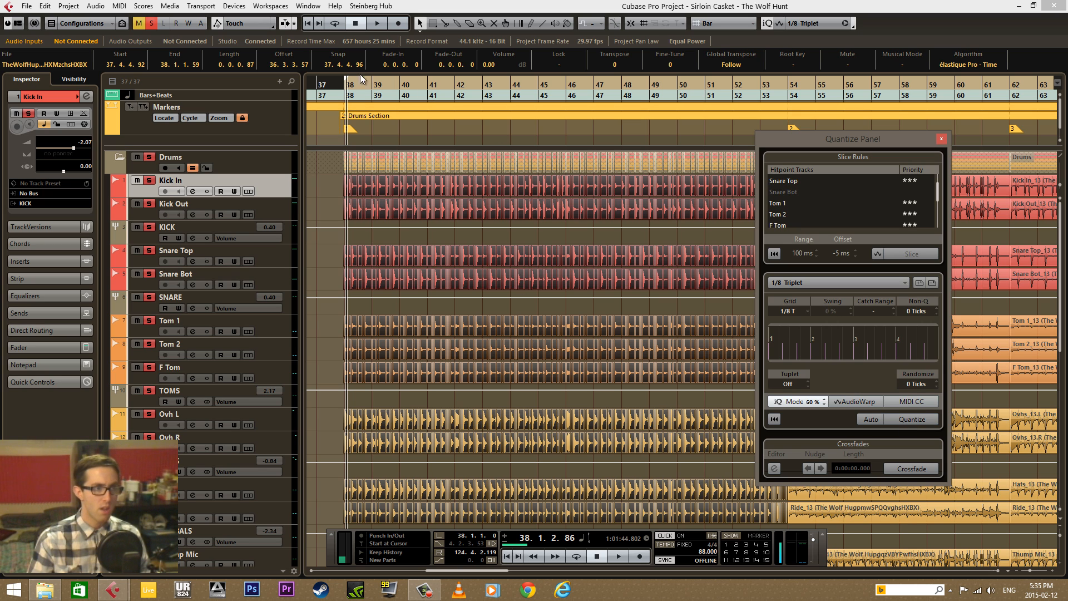
Play back the quantized drums from bar 38 to about bar 39 and crossfade all the slices
key(space)
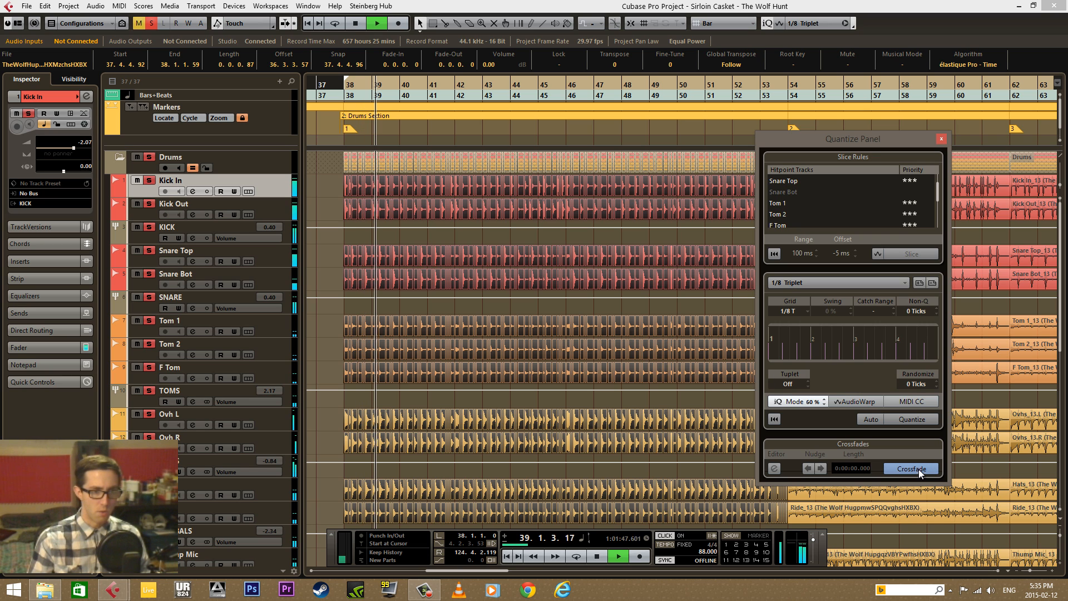
key(space)
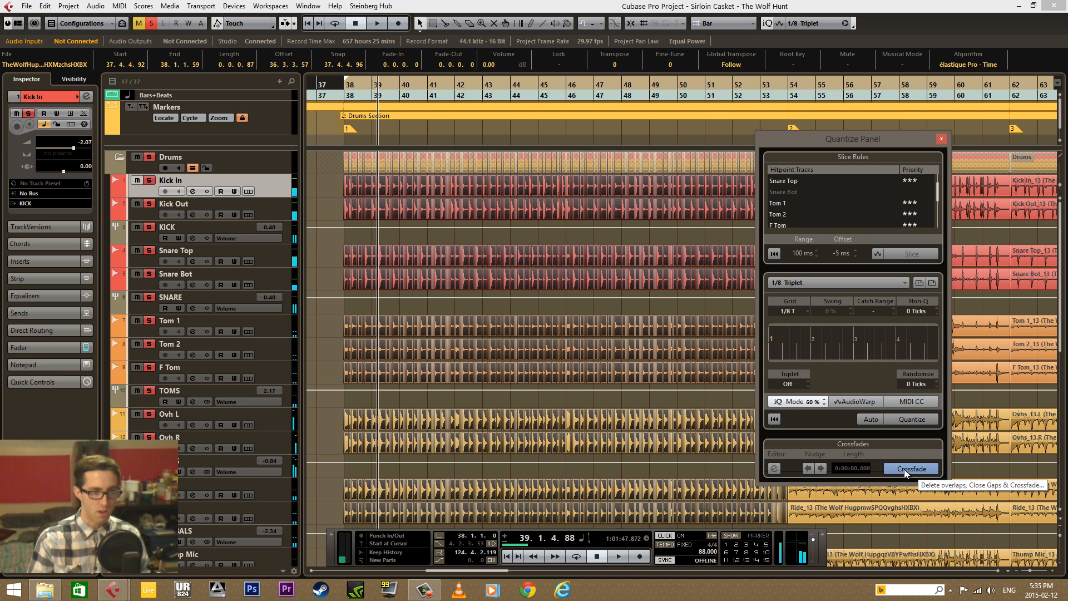
click(903, 469)
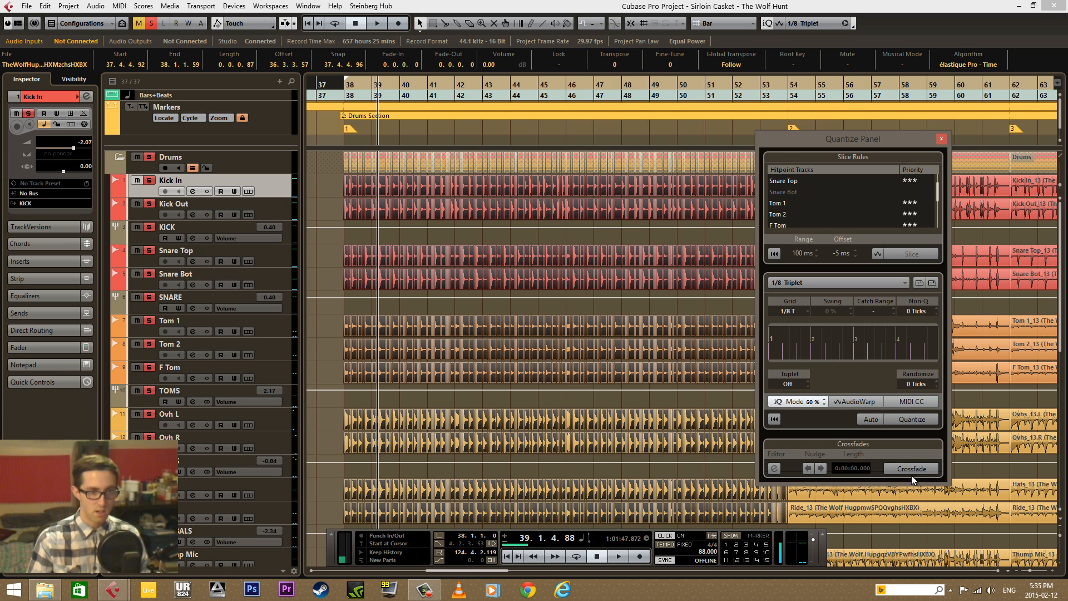
click(915, 471)
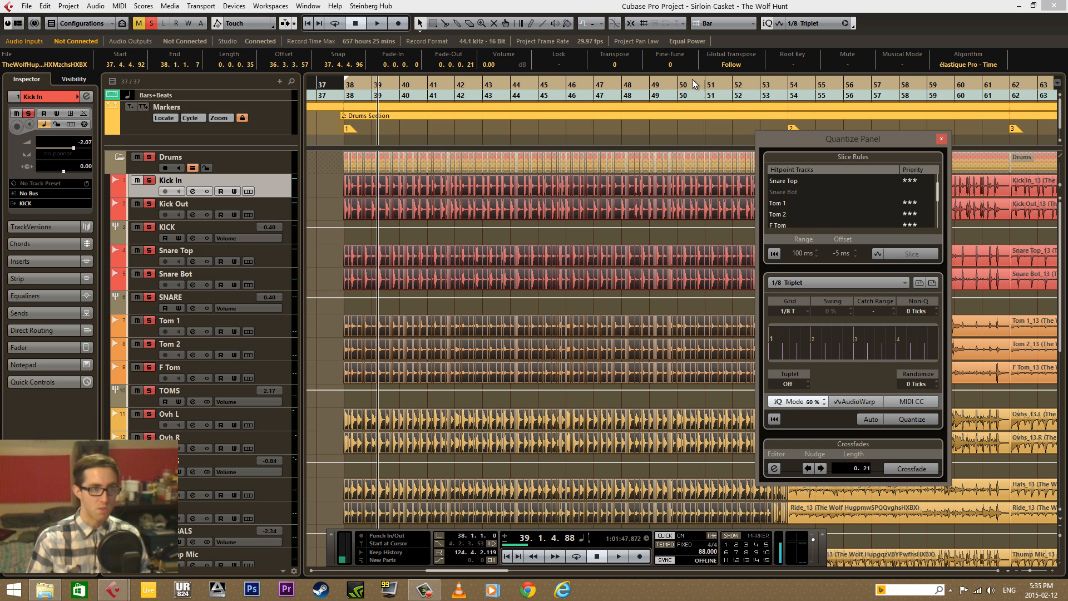
Try crossfade lengths of 13, 22 and 14 on the drum slices around 44.3, settling on 13
drag(599, 88, 527, 130)
key(h)
key(h)
key(h)
key(h)
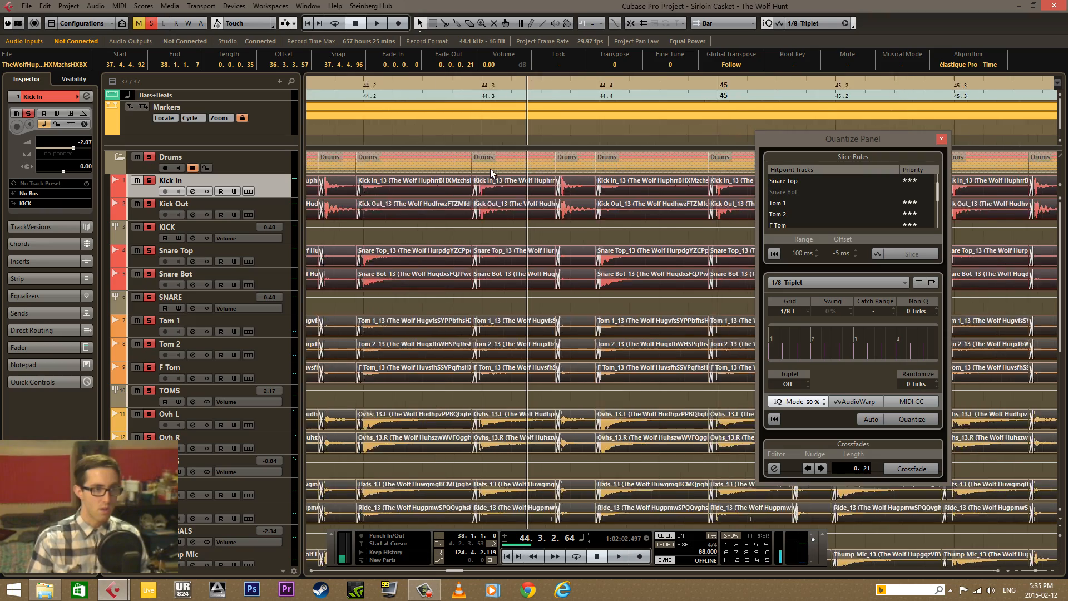
drag(490, 169, 404, 194)
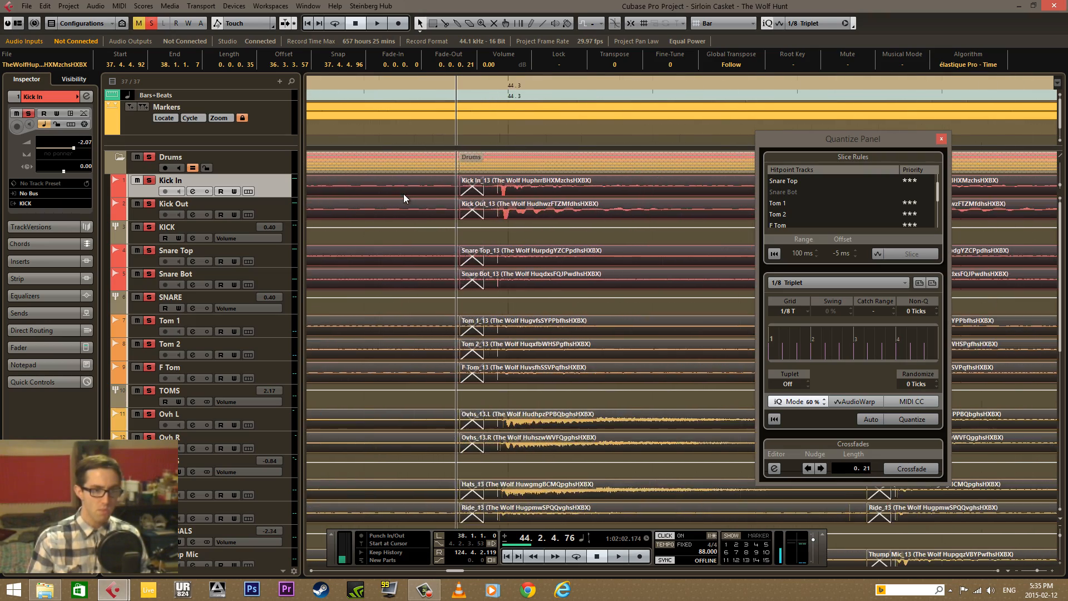
double_click(868, 473)
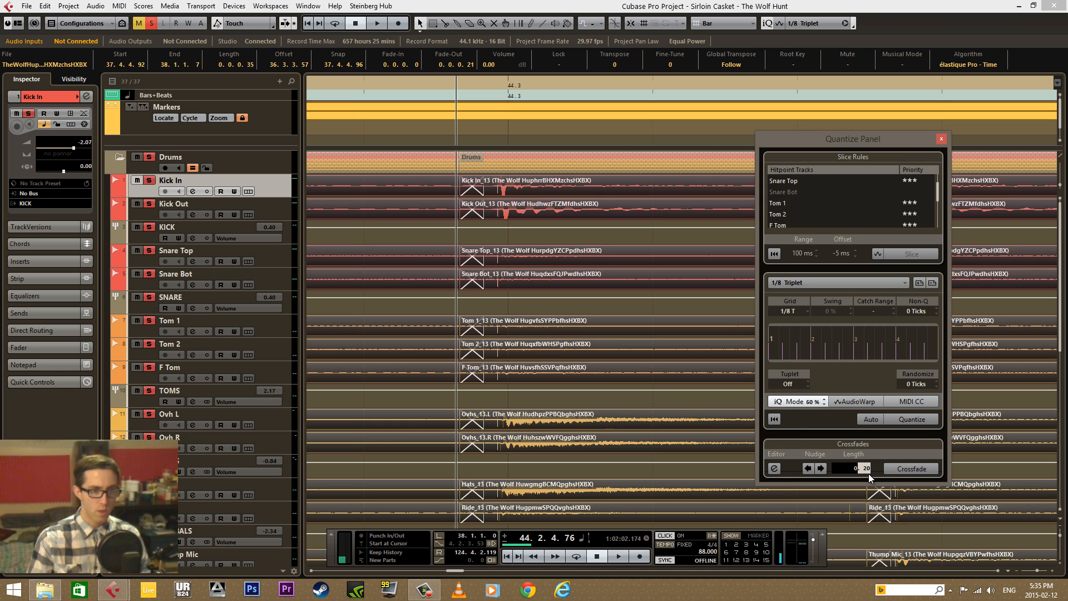
scroll(869, 475, down, 7)
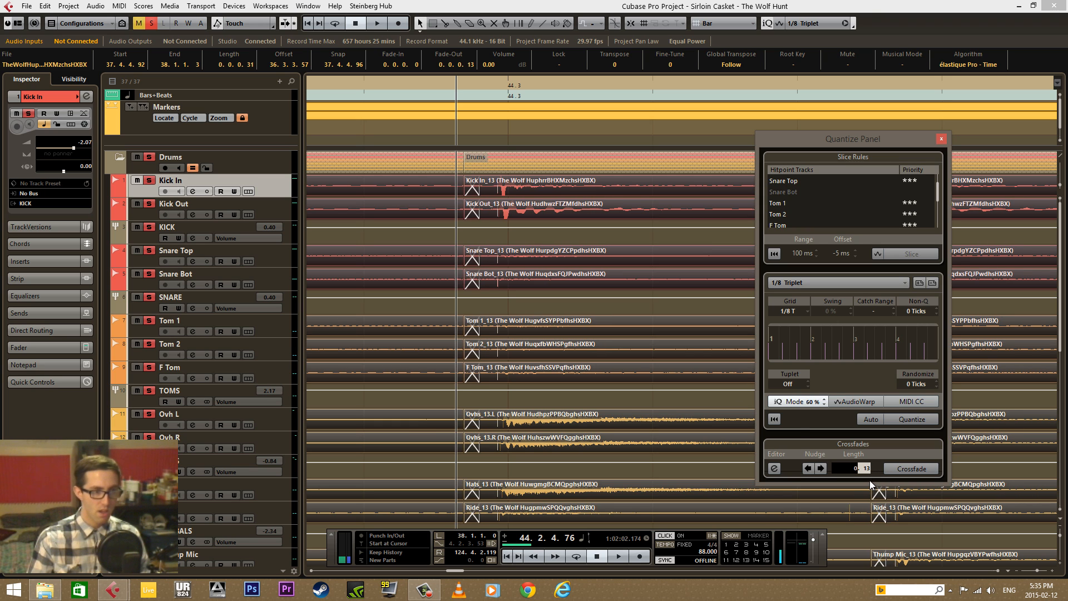
scroll(872, 470, up, 9)
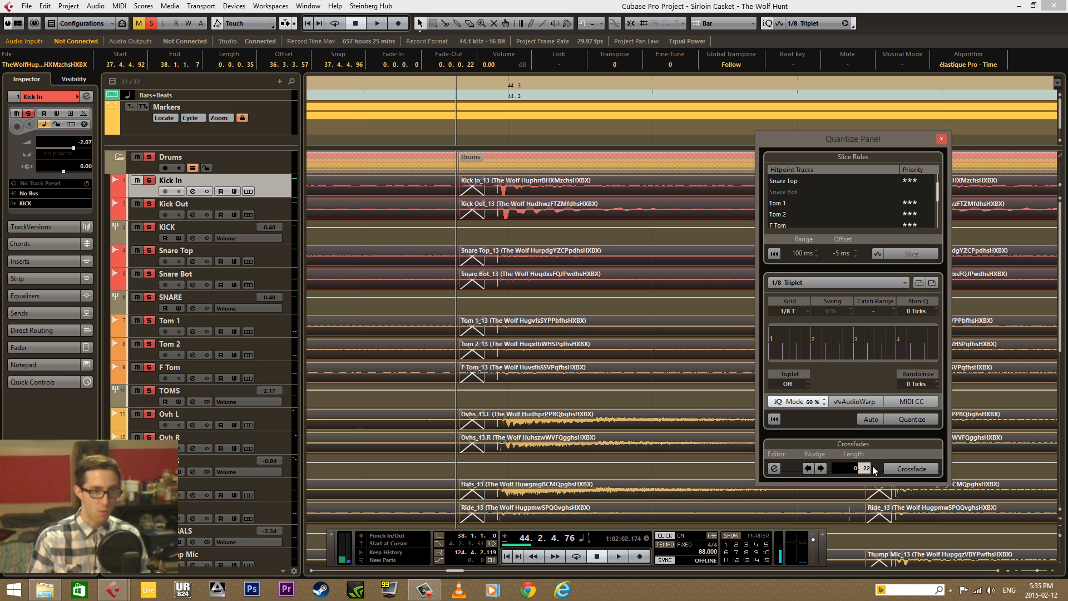
scroll(871, 469, down, 1)
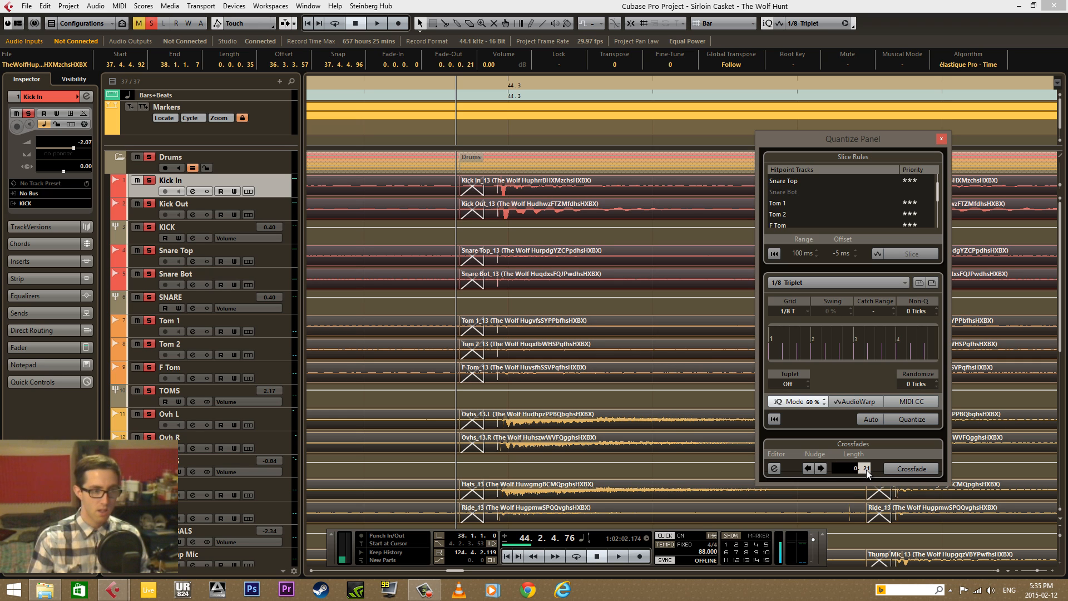
scroll(866, 469, down, 7)
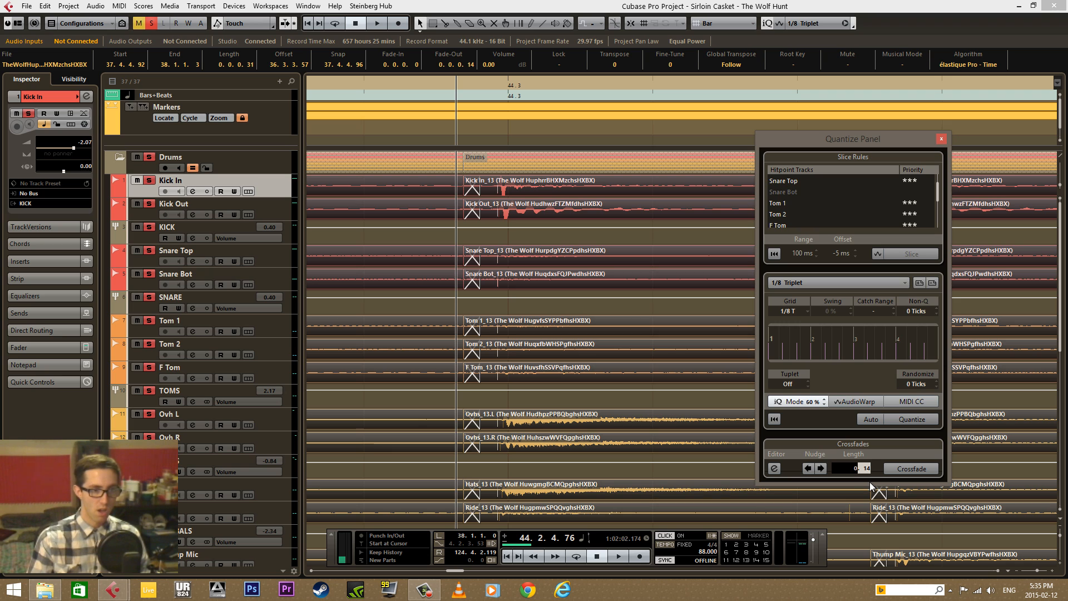
scroll(849, 470, down, 1)
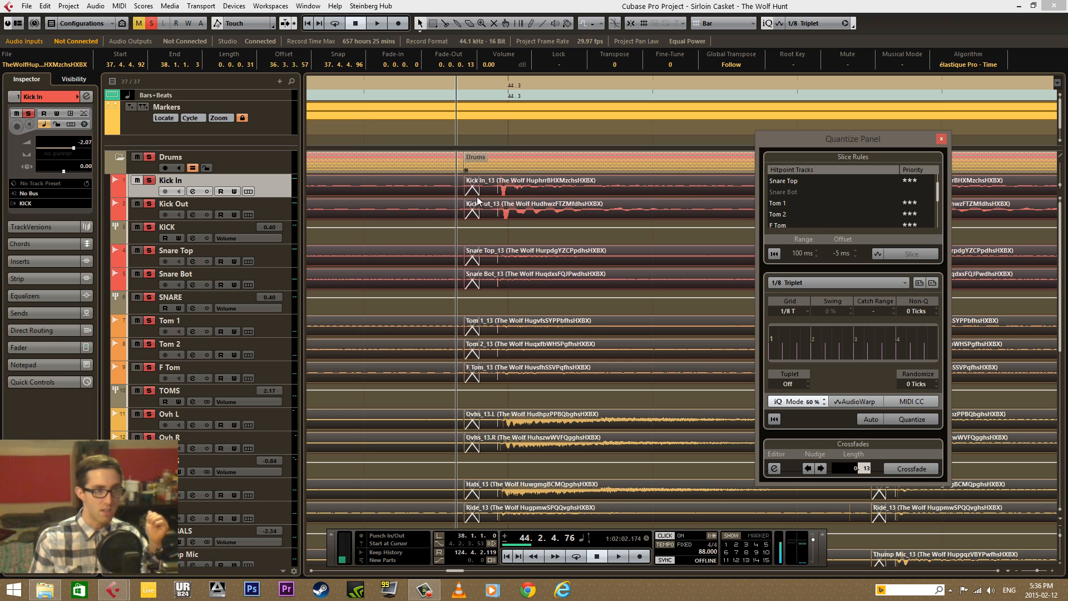
Try lengthening the drum crossfades around 44.3 to 28 and play back the transition
drag(478, 192, 498, 192)
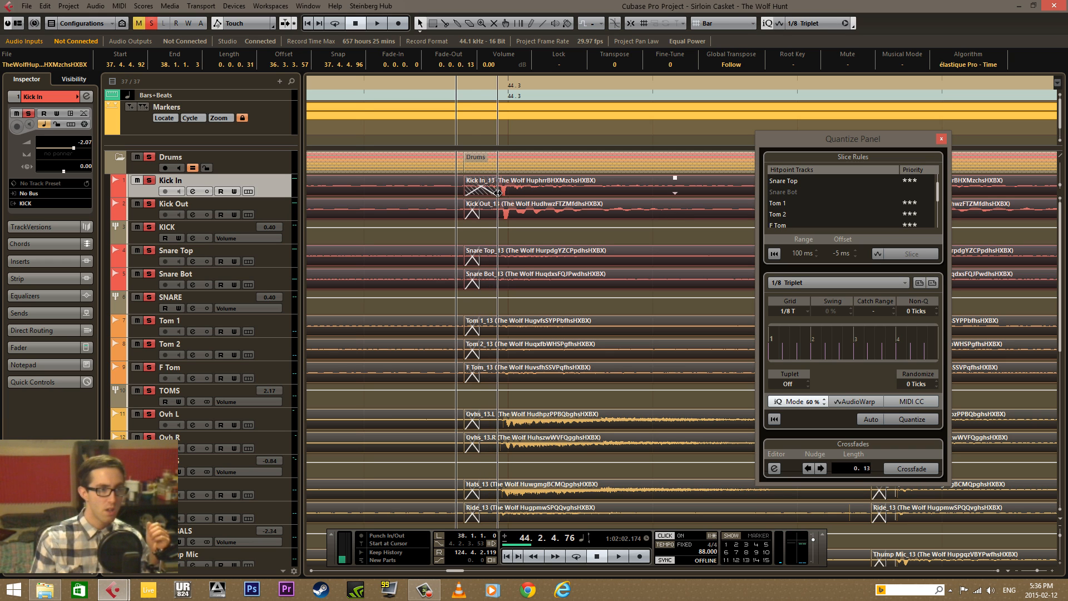
drag(488, 82, 487, 116)
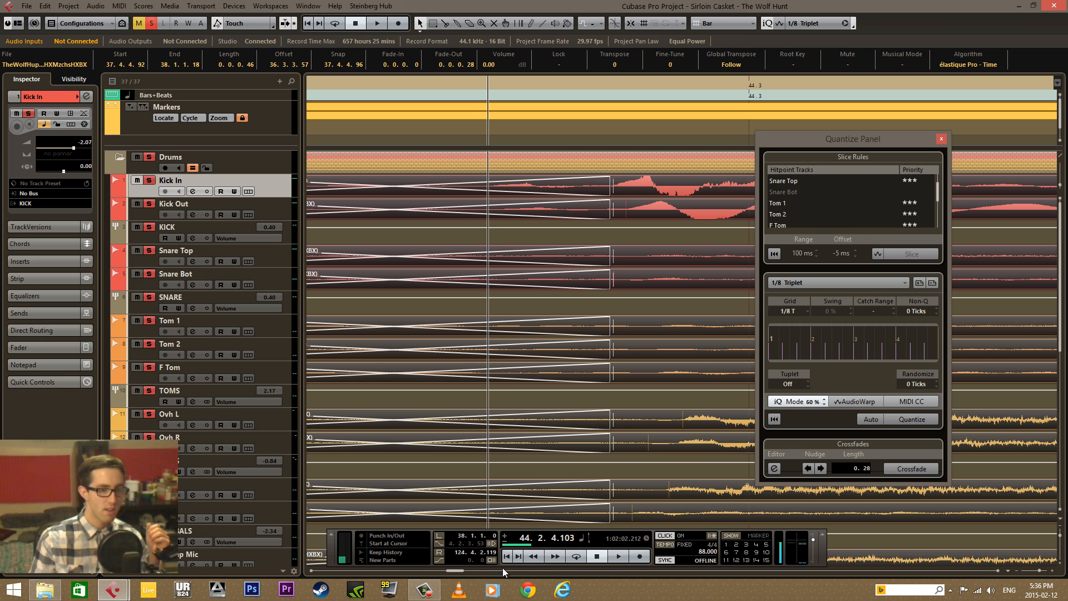
click(1015, 570)
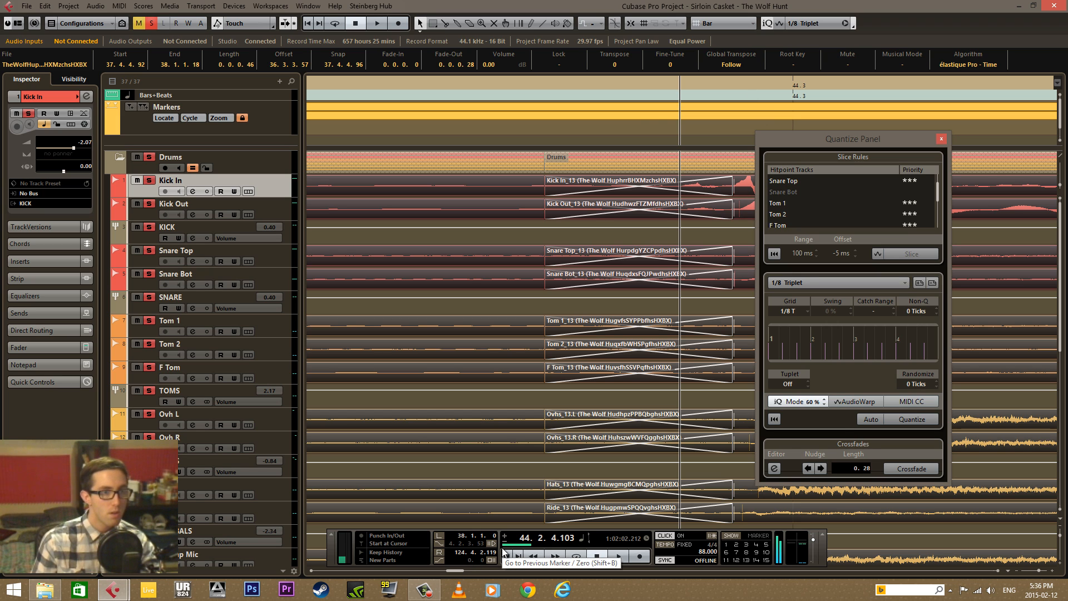
key(KP_Subtract)
key(h)
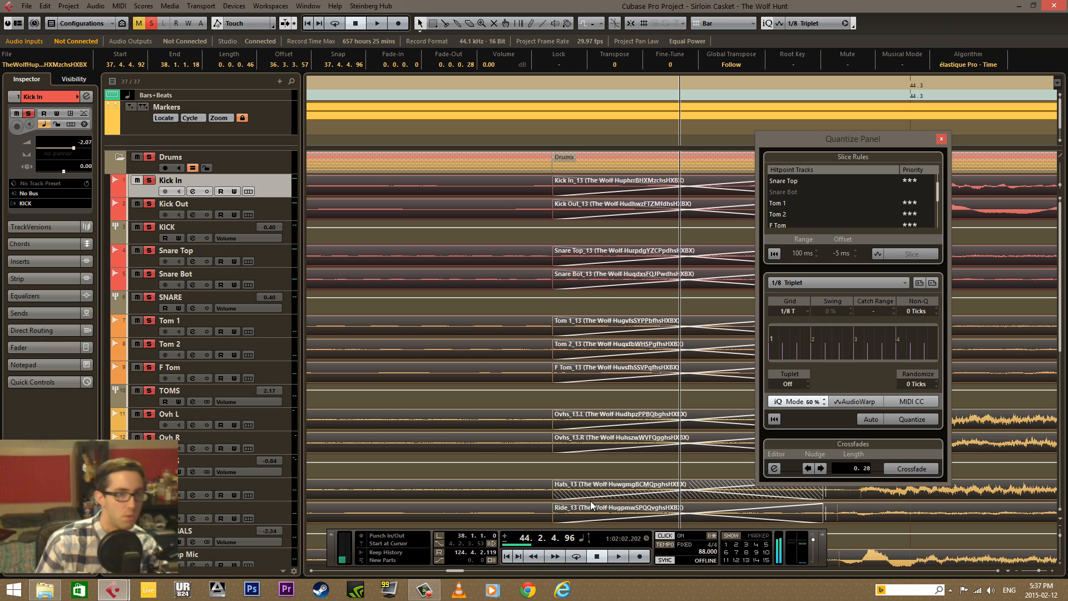
key(space)
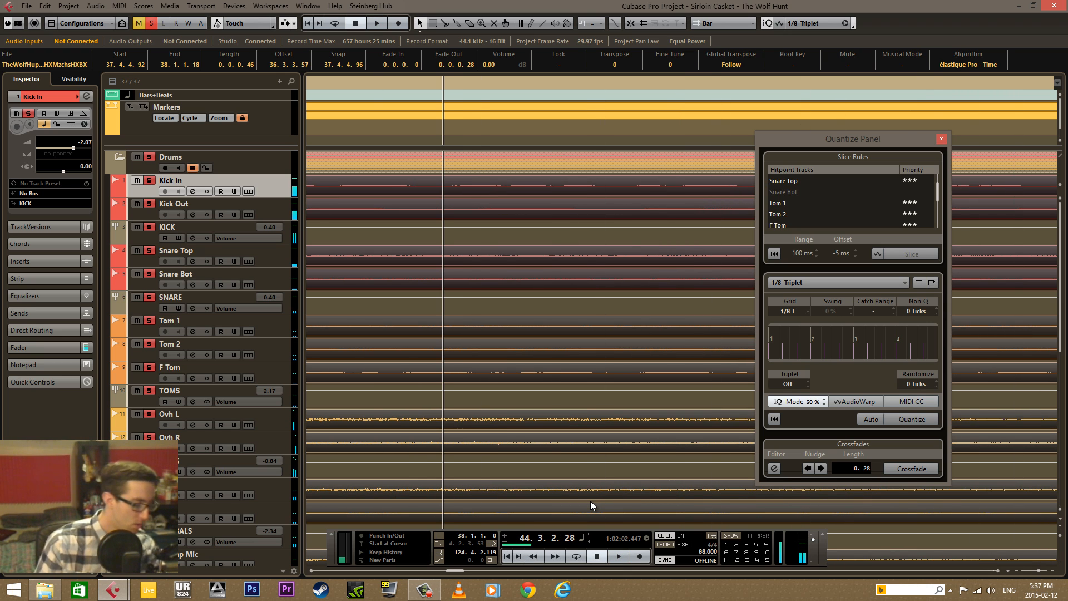
key(space)
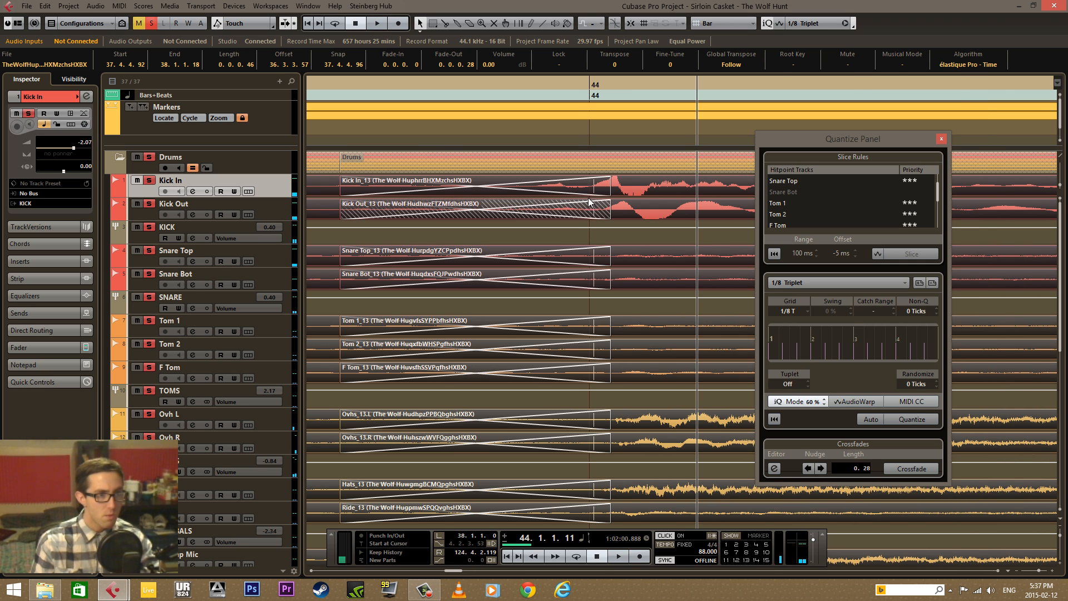
Try crossfade lengths of 25 and 30 on the drum slices at bar 44 and play back through to about 44.2
drag(609, 189, 578, 201)
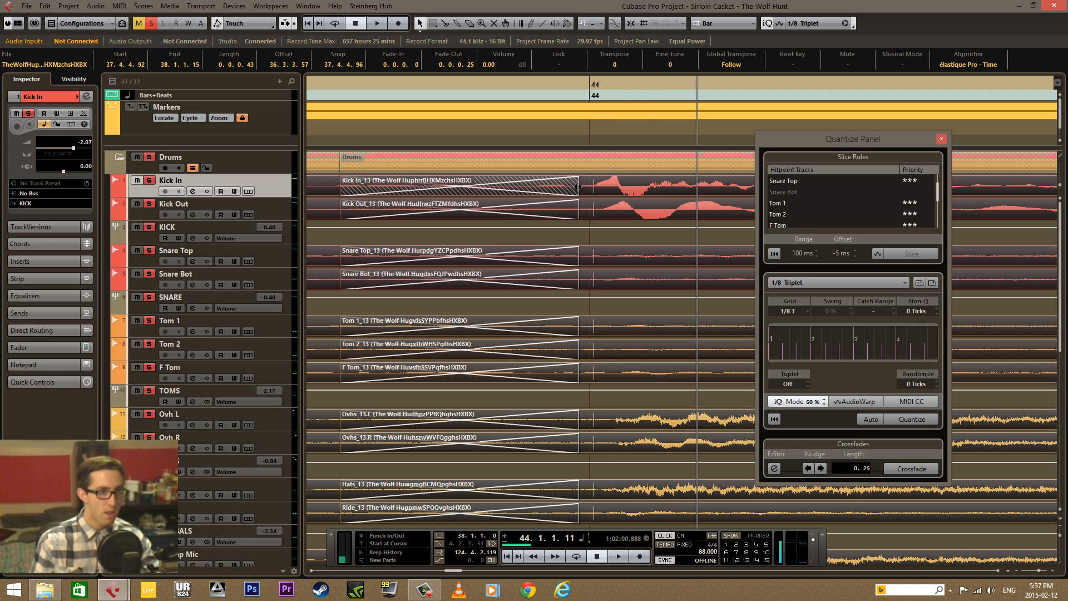
drag(578, 187, 634, 187)
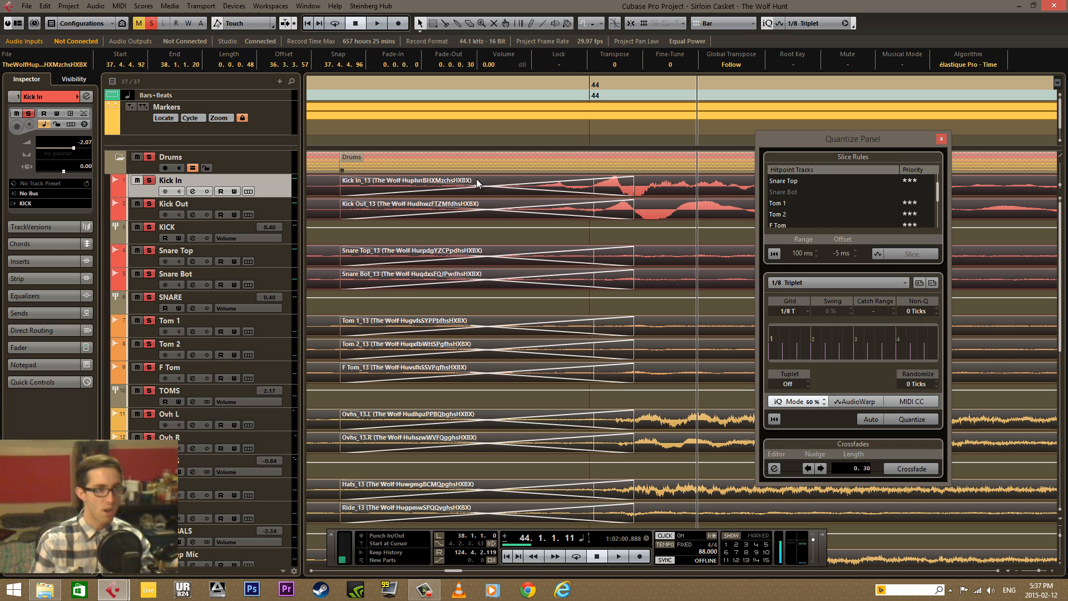
drag(505, 92, 345, 69)
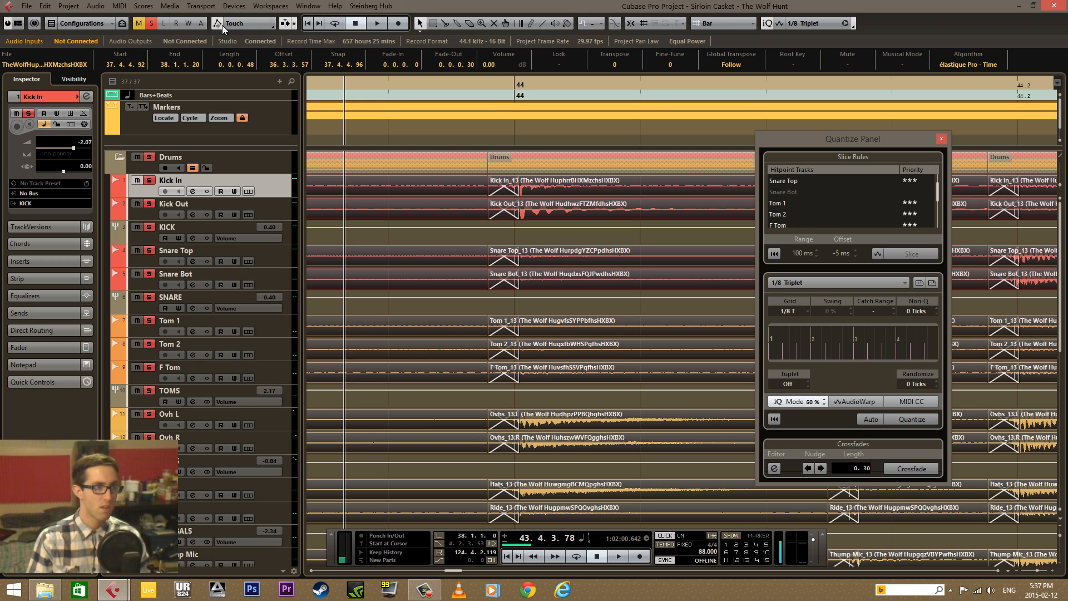
drag(384, 91, 352, 87)
key(space)
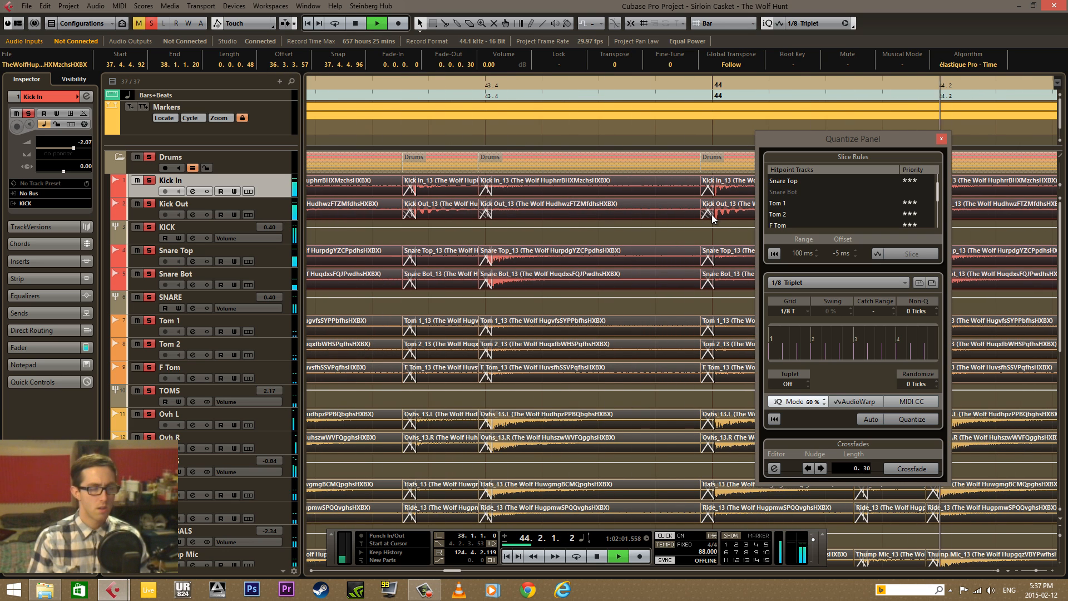
key(space)
Shorten the drum crossfade before bar 44 to 18, and pull its start later for a length of 12
mouse_move(732, 92)
mouse_down()
mouse_move(723, 139)
mouse_move(649, 169)
mouse_move(602, 171)
mouse_move(417, 128)
mouse_up()
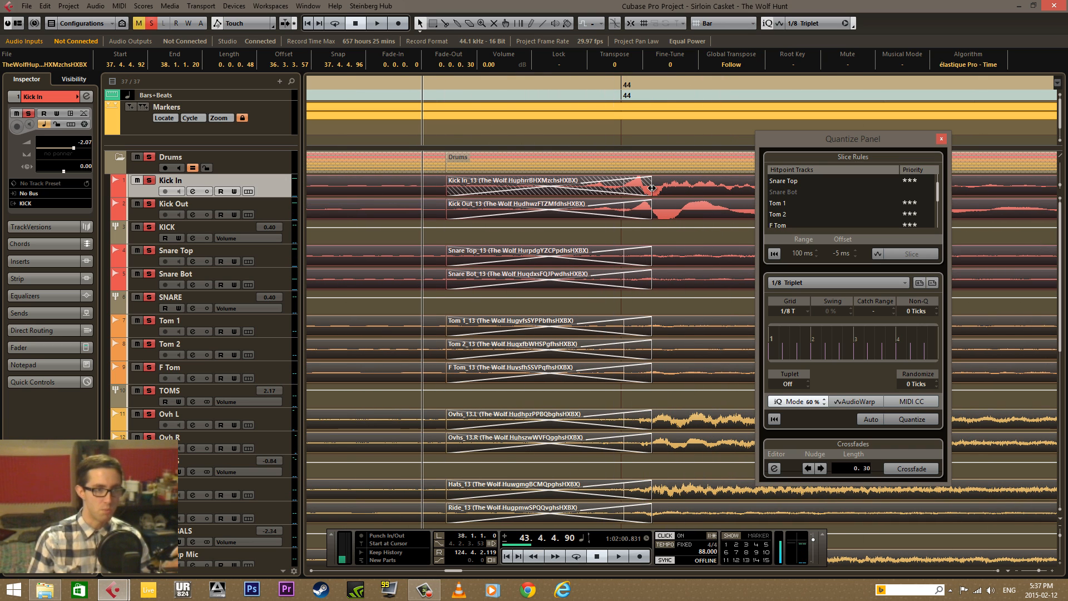
drag(653, 189, 567, 191)
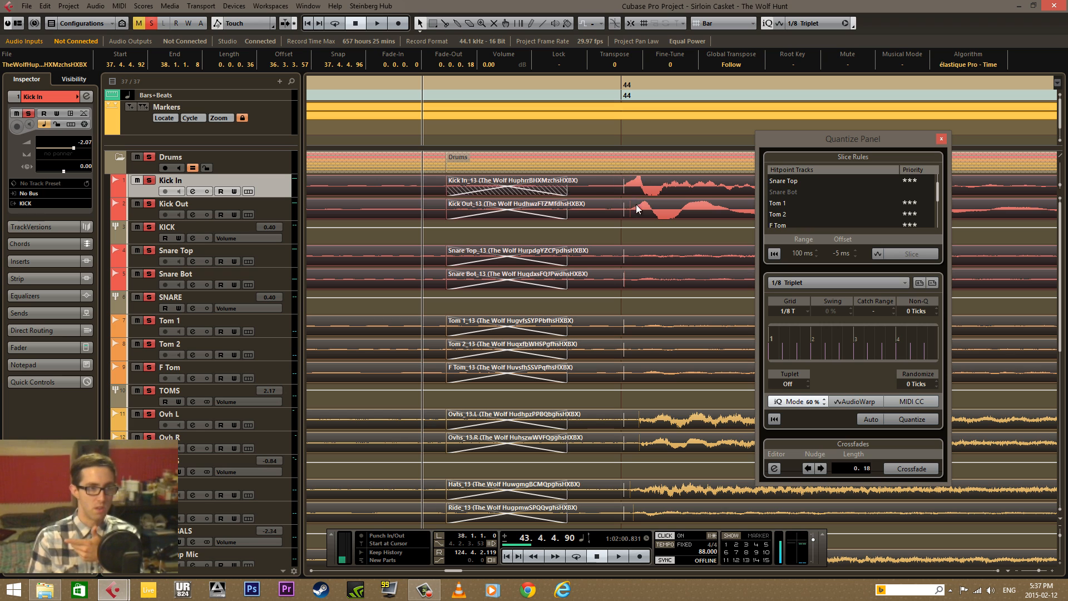
mouse_move(568, 188)
mouse_down()
mouse_move(610, 195)
mouse_move(564, 197)
mouse_up()
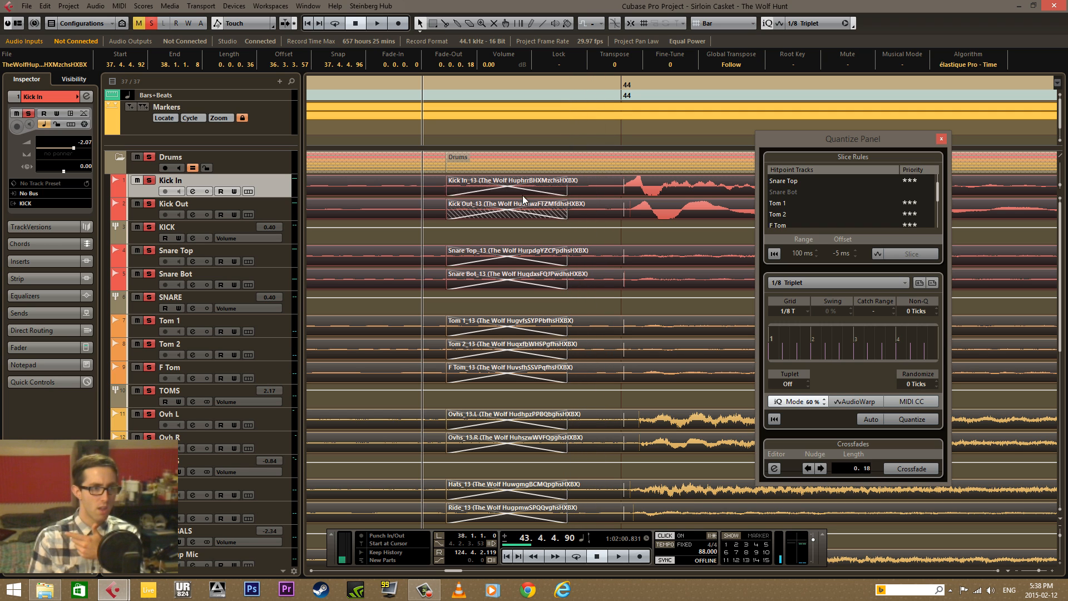
drag(447, 184, 485, 189)
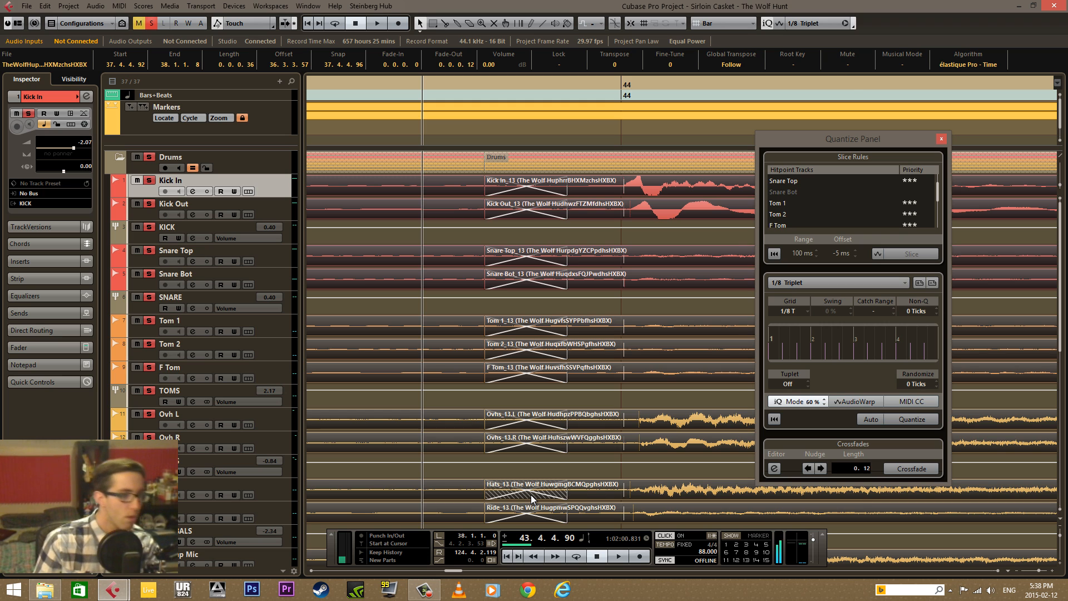
key(g)
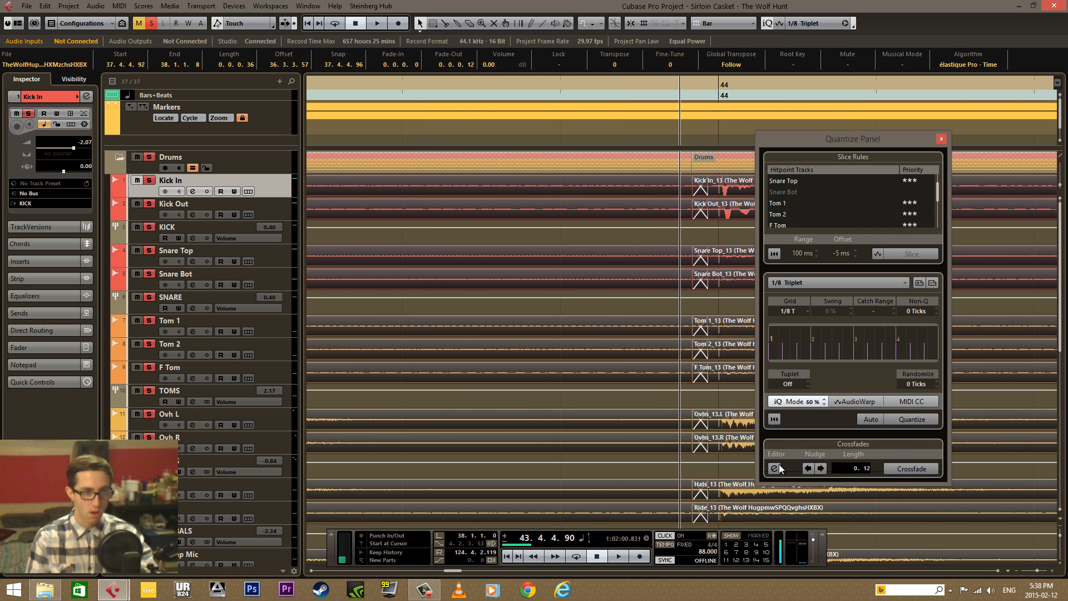
Try nudging the drum crossfades earlier and later, returning them to their original position
click(806, 468)
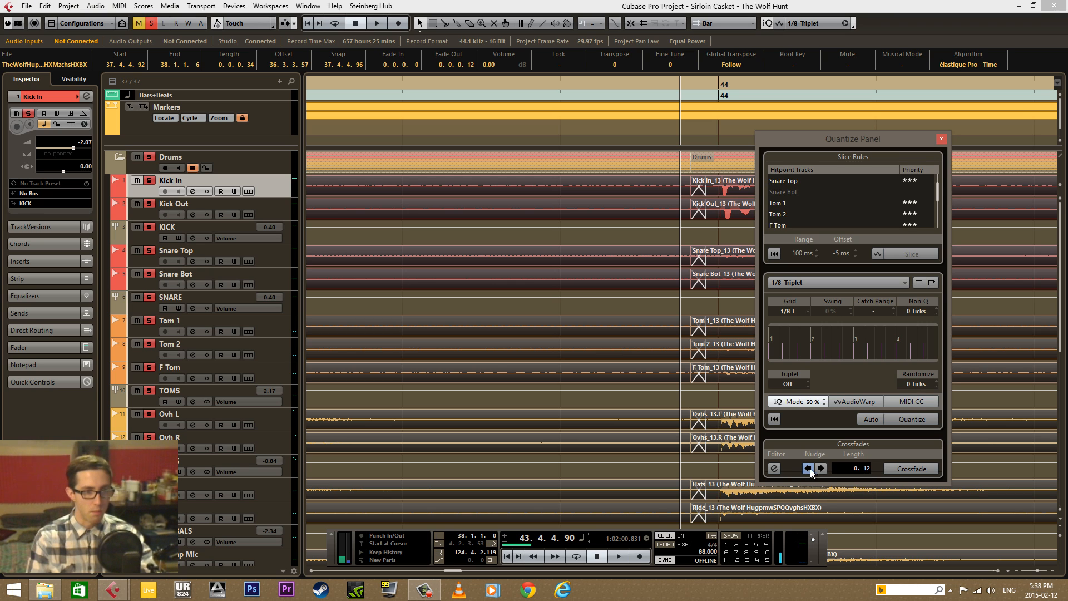
click(820, 468)
click(820, 468)
click(820, 469)
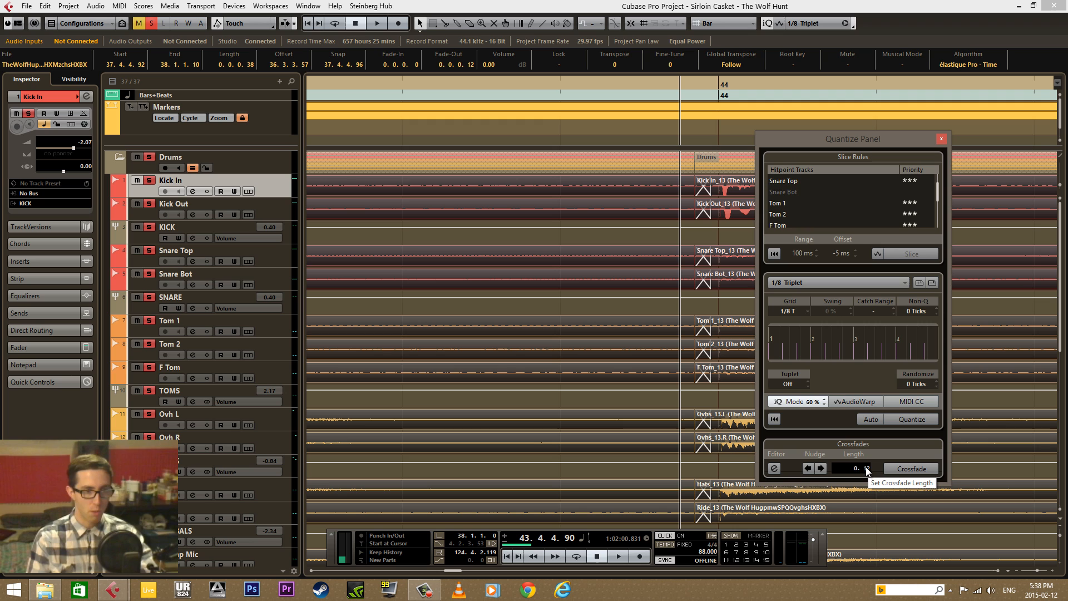
click(808, 469)
click(807, 469)
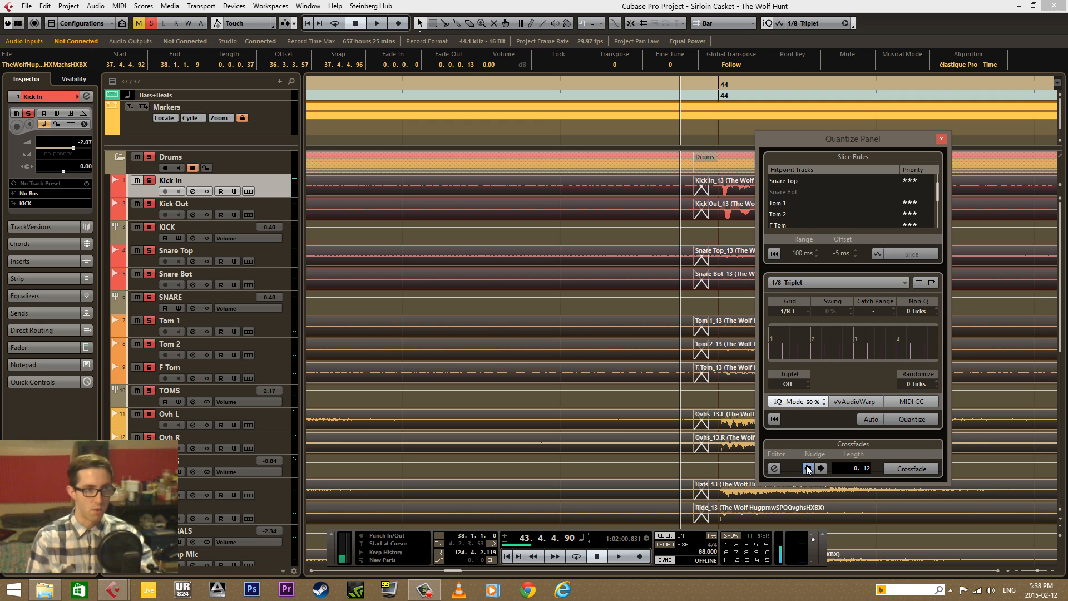
Open the crossfade editor and compare Equal Power with Equal Gain, ending on Equal Gain
click(774, 468)
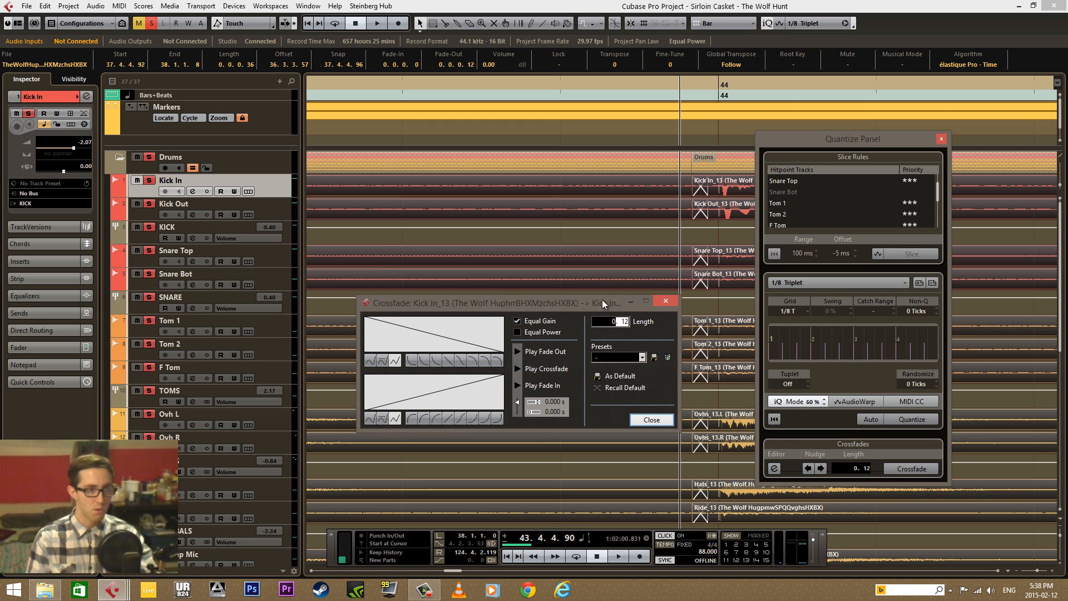
drag(602, 299, 550, 247)
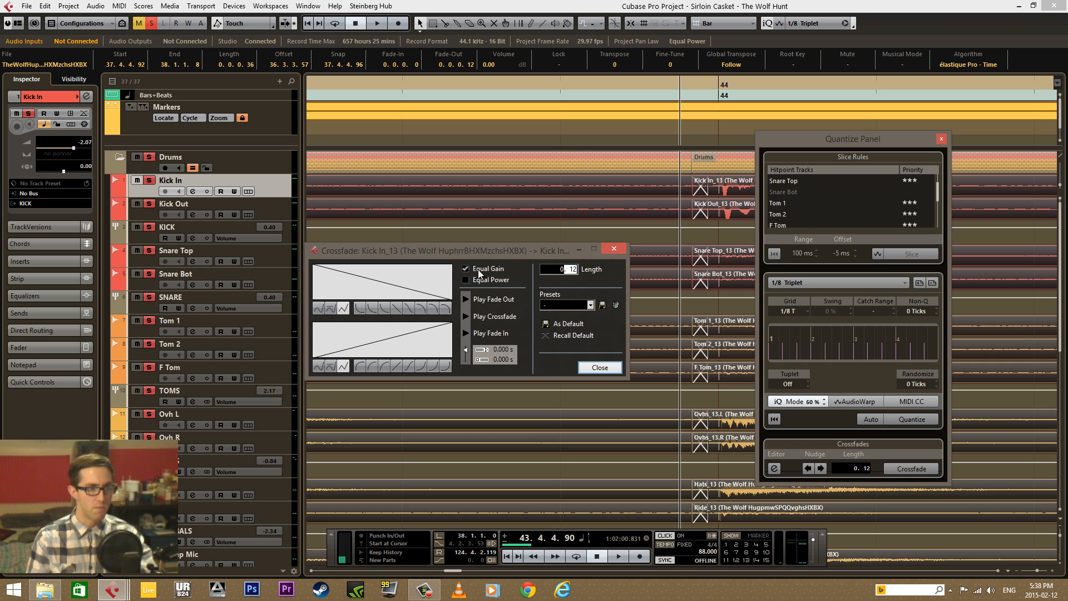
click(470, 279)
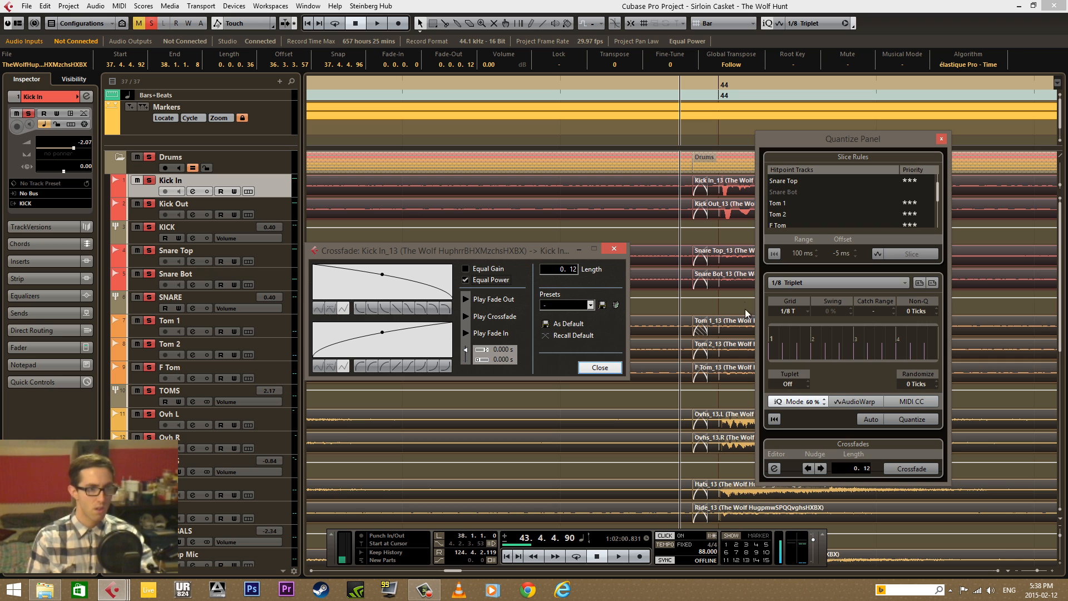
click(471, 271)
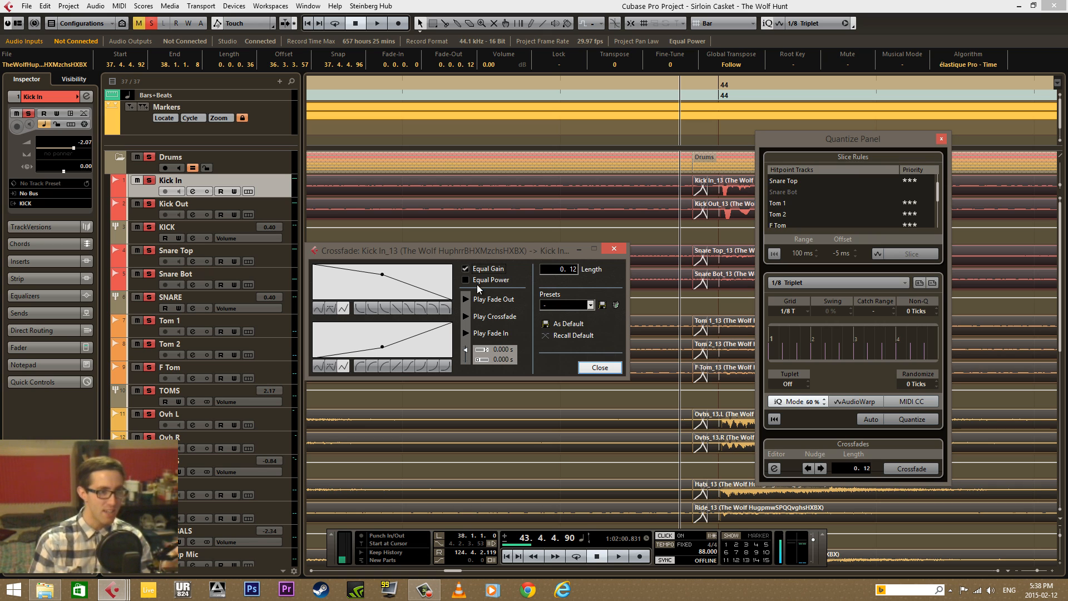
click(479, 279)
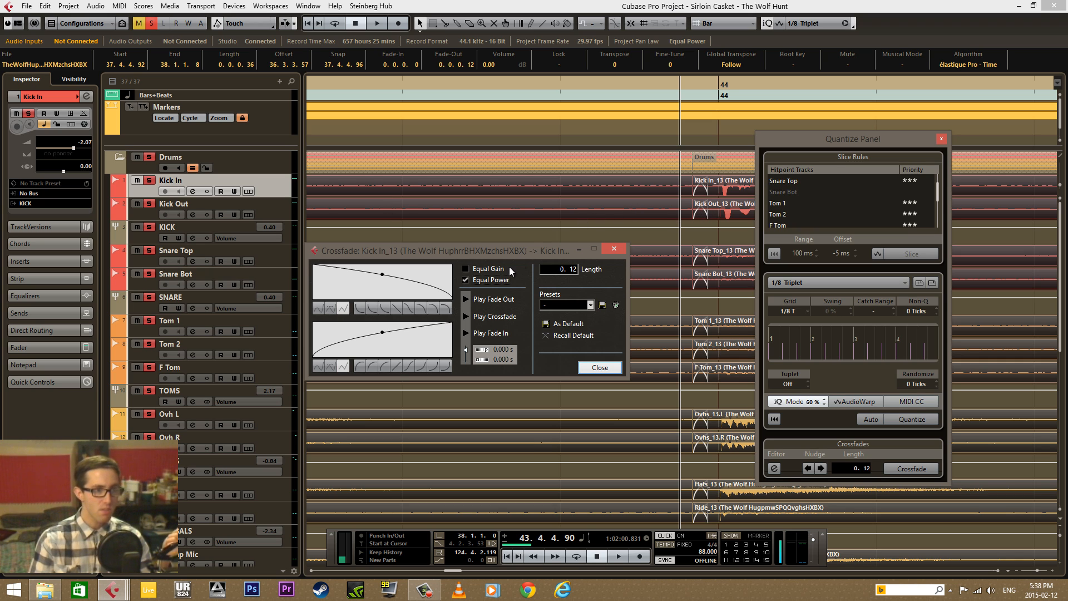
click(486, 267)
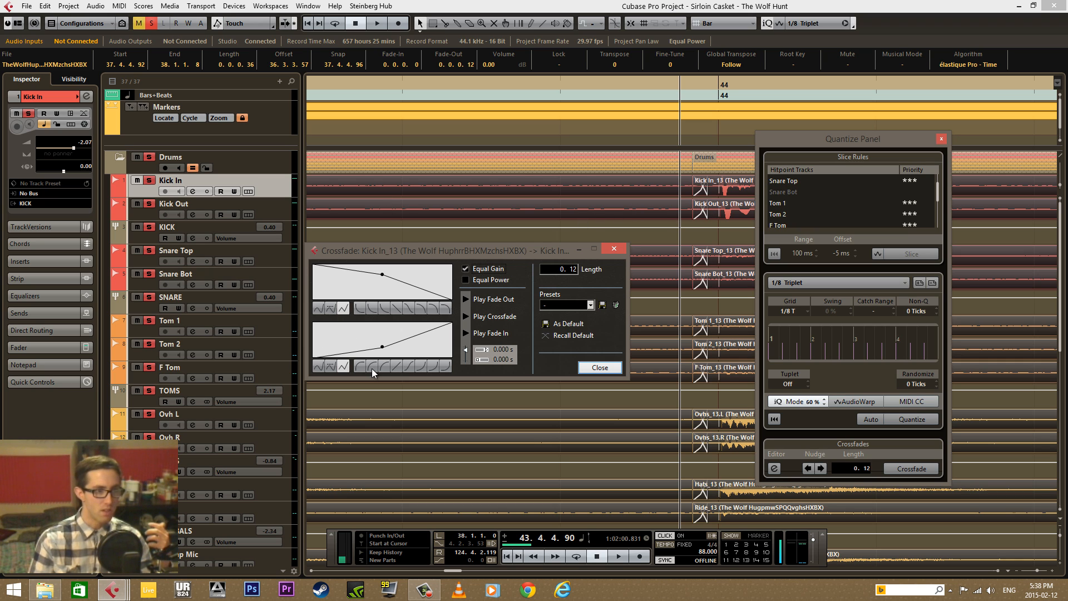
Try several preset fade-in curves on the Equal Gain crossfade before bar 44 and inspect the resulting shape
click(398, 366)
click(419, 367)
click(419, 366)
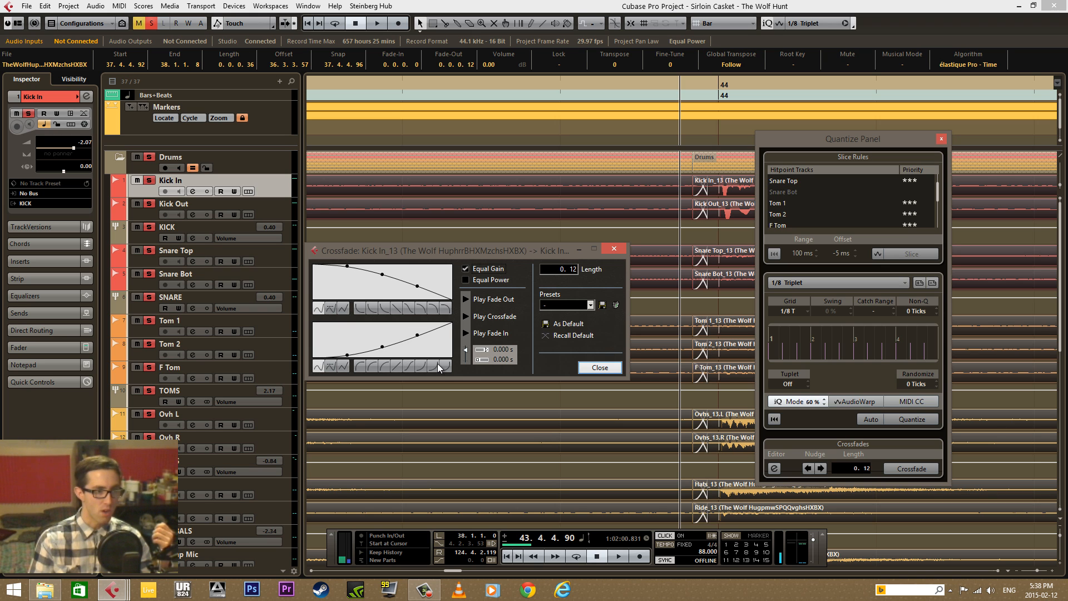
click(434, 365)
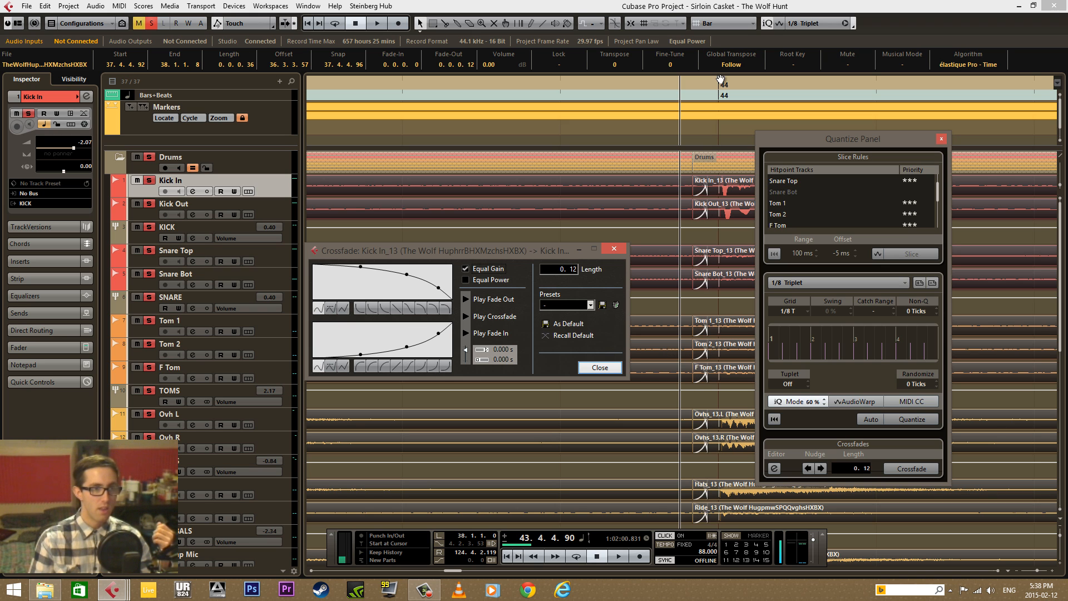
drag(708, 82, 711, 135)
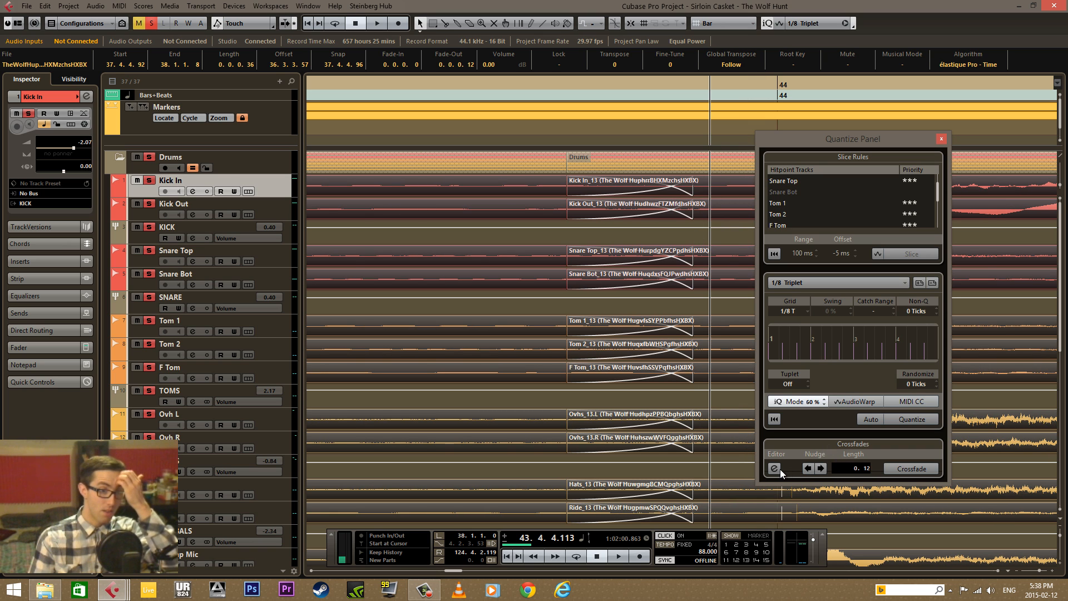
Reopen the crossfade editor and compare the steepest late-rising fade-in curve with a fast early-rising one
click(774, 468)
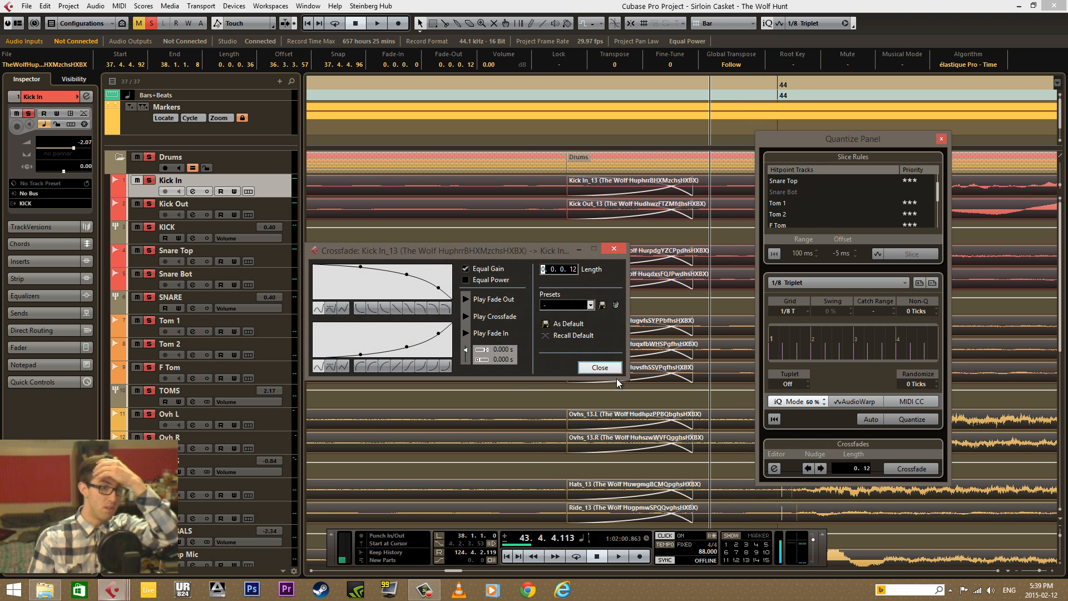
click(445, 368)
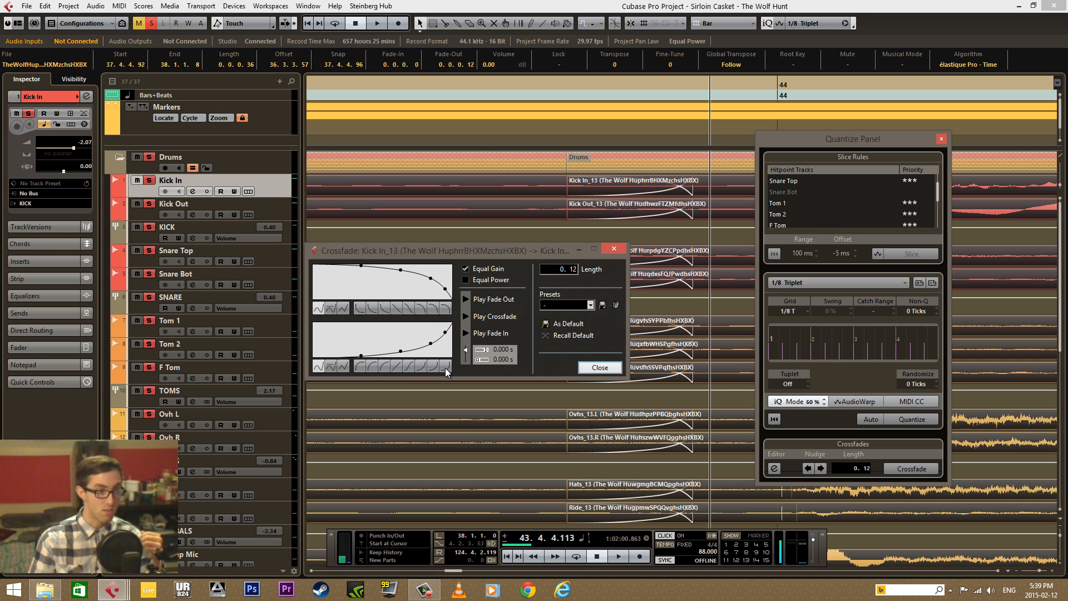
click(367, 369)
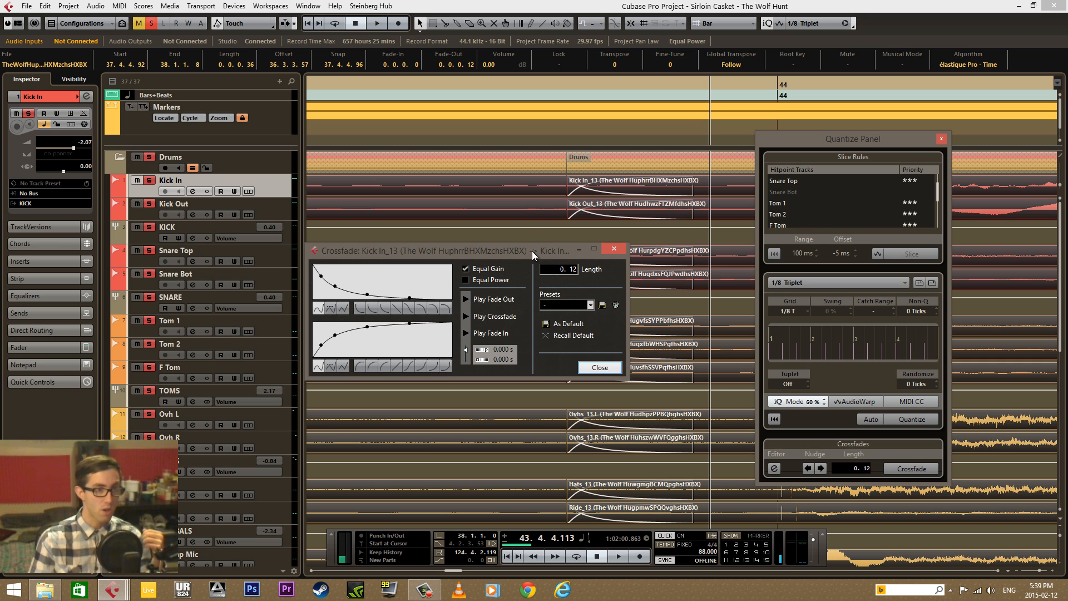
Apply the steepest late-rising fade-in curve and extend the drum crossfades to a length of 20, ending at bar 44
drag(532, 252, 557, 339)
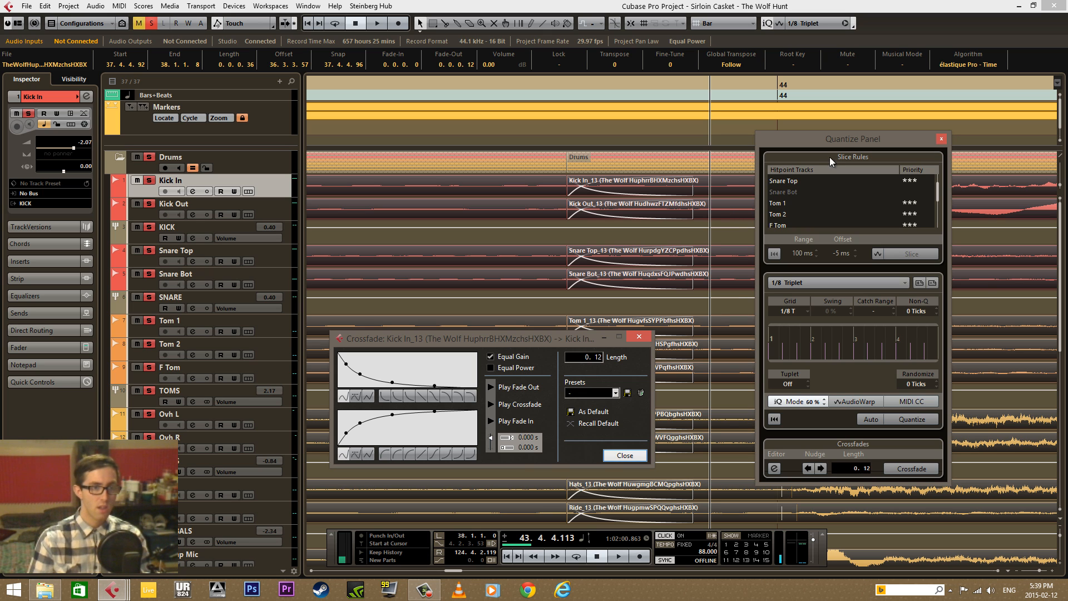
drag(848, 138, 976, 161)
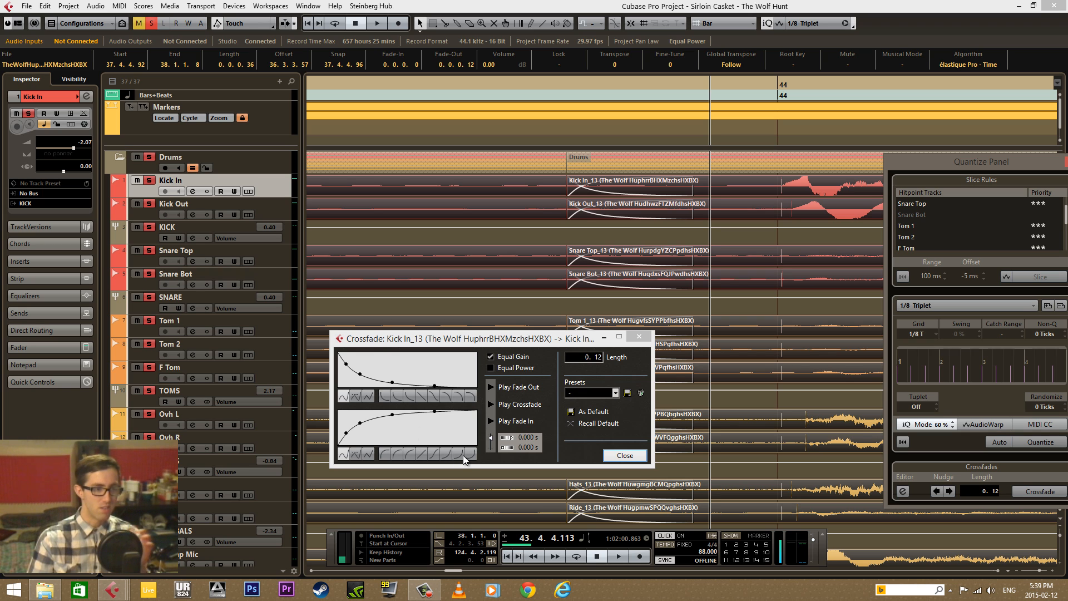
click(469, 455)
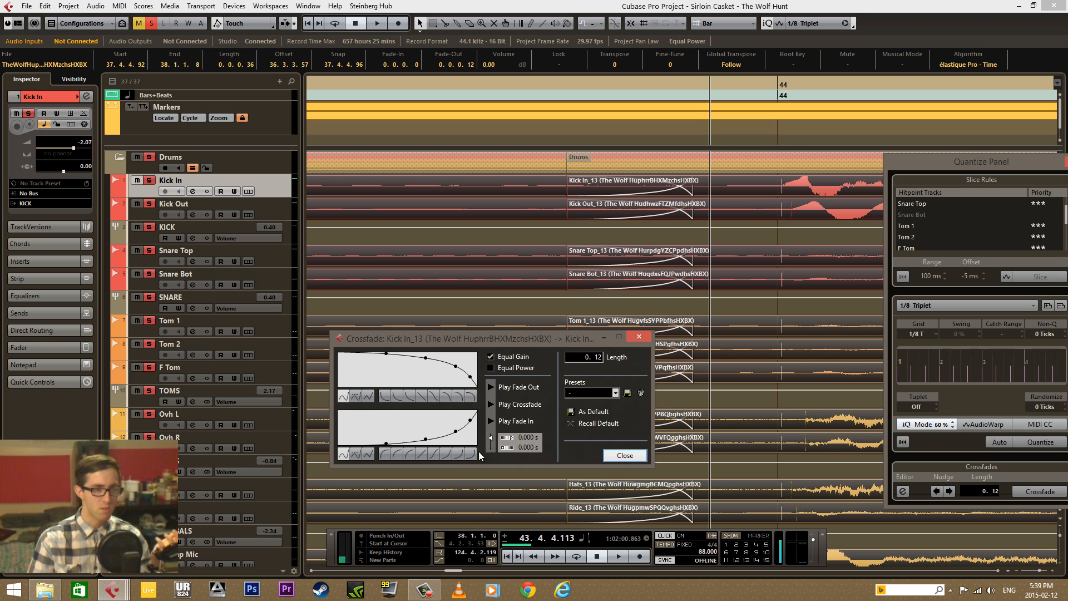
drag(585, 341, 571, 352)
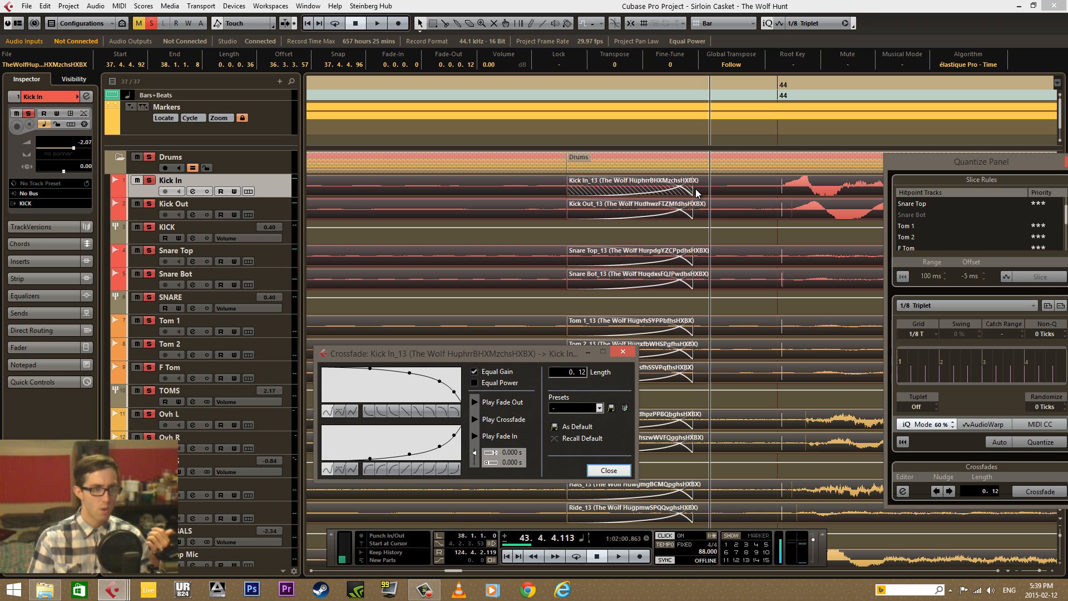
drag(688, 195, 777, 195)
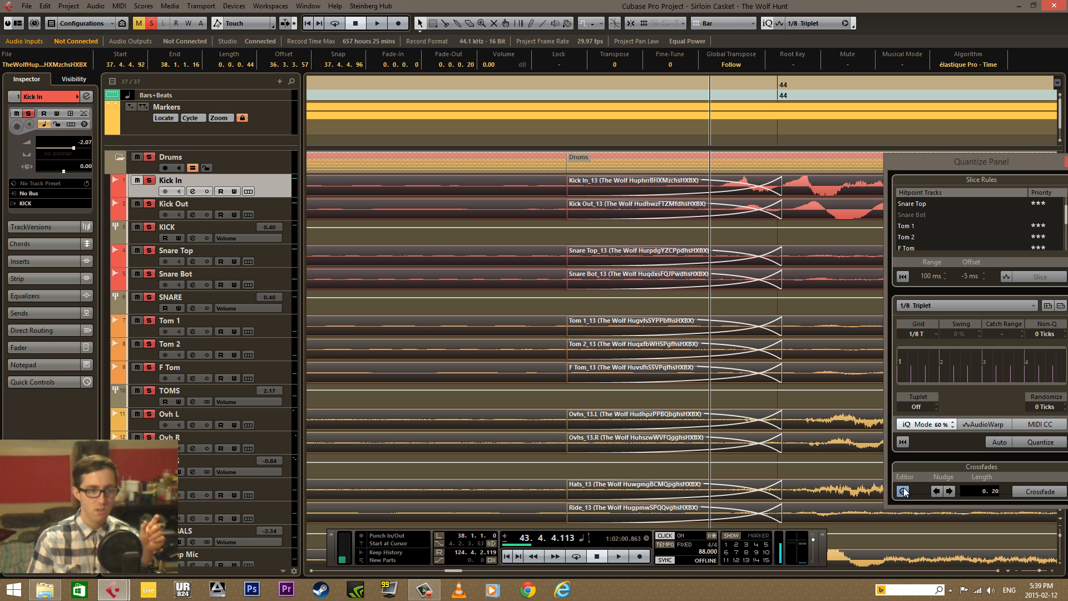
Reopen the crossfade editor and compare fast early-rising and steep late-rising fade-in curves, ending on the fast early-rising one
click(903, 491)
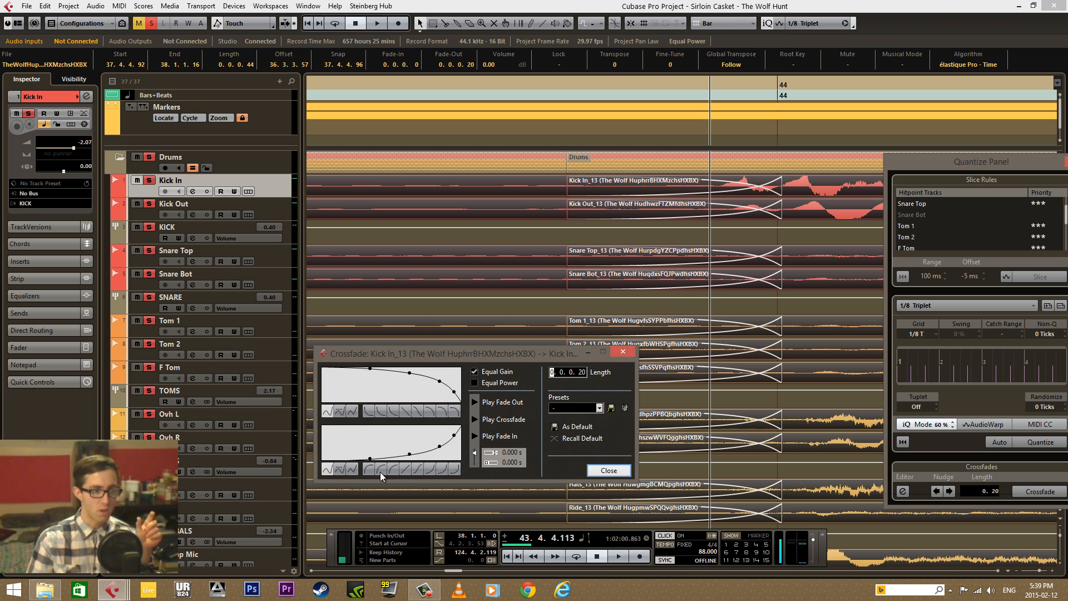
click(381, 470)
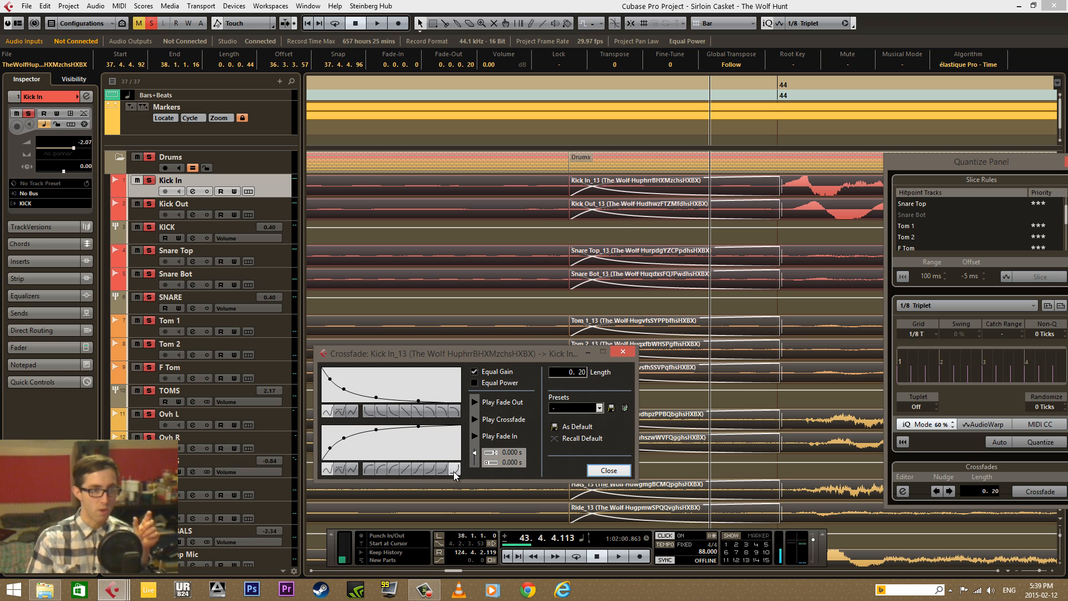
click(453, 471)
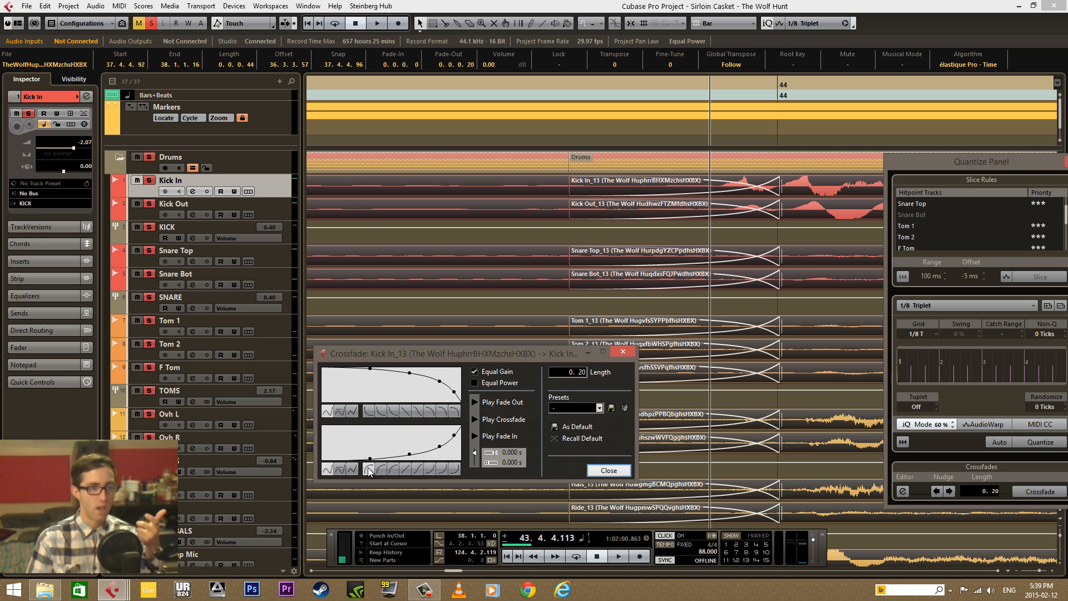
click(369, 468)
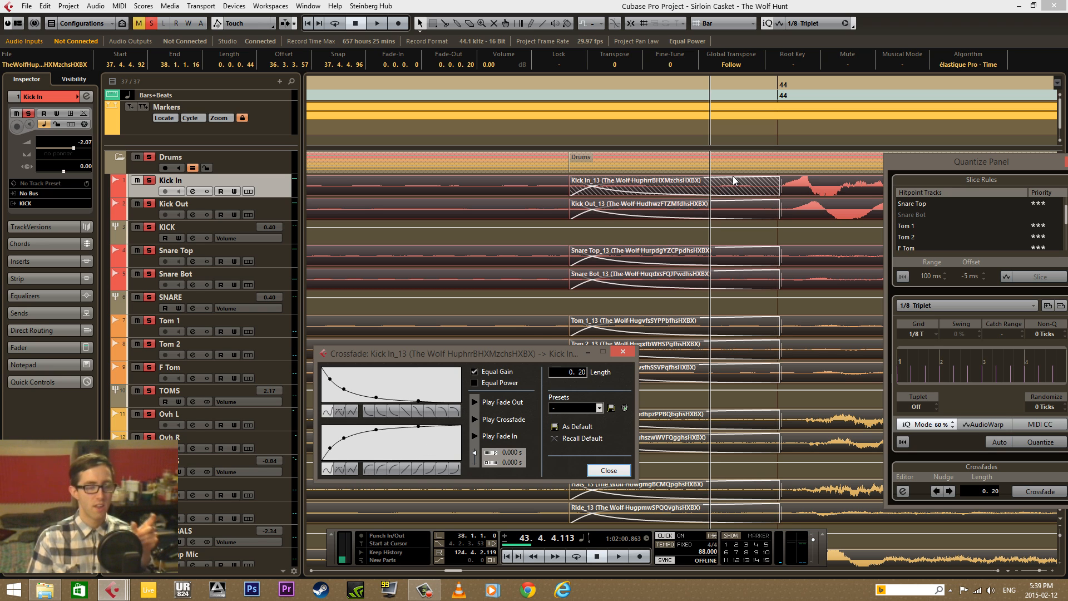
click(475, 438)
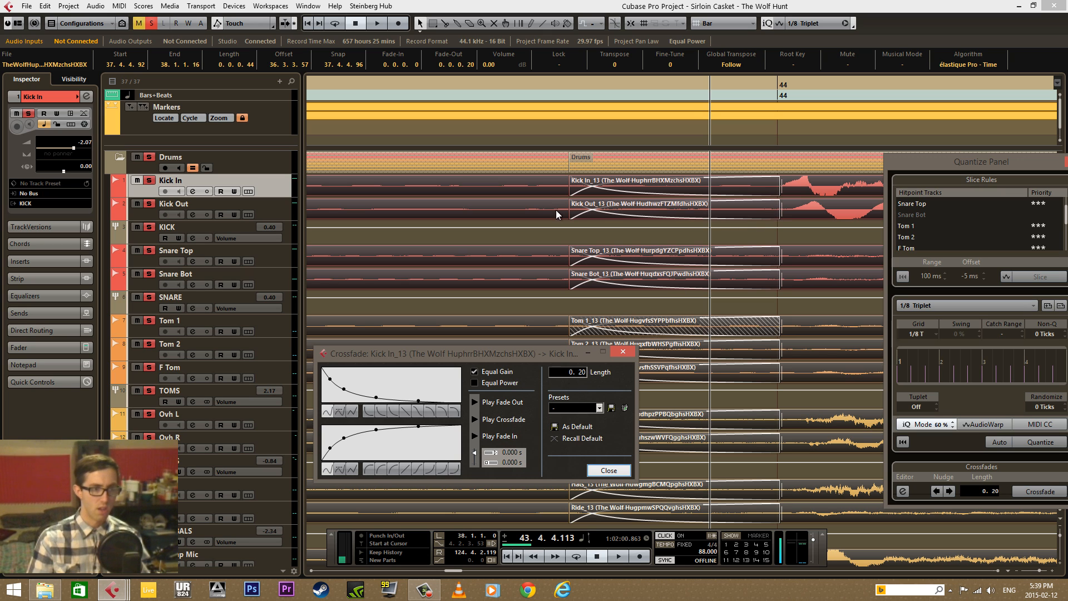
Nudge the drum crossfades earlier, shorten their length to 17, and close the crossfade editor
click(936, 491)
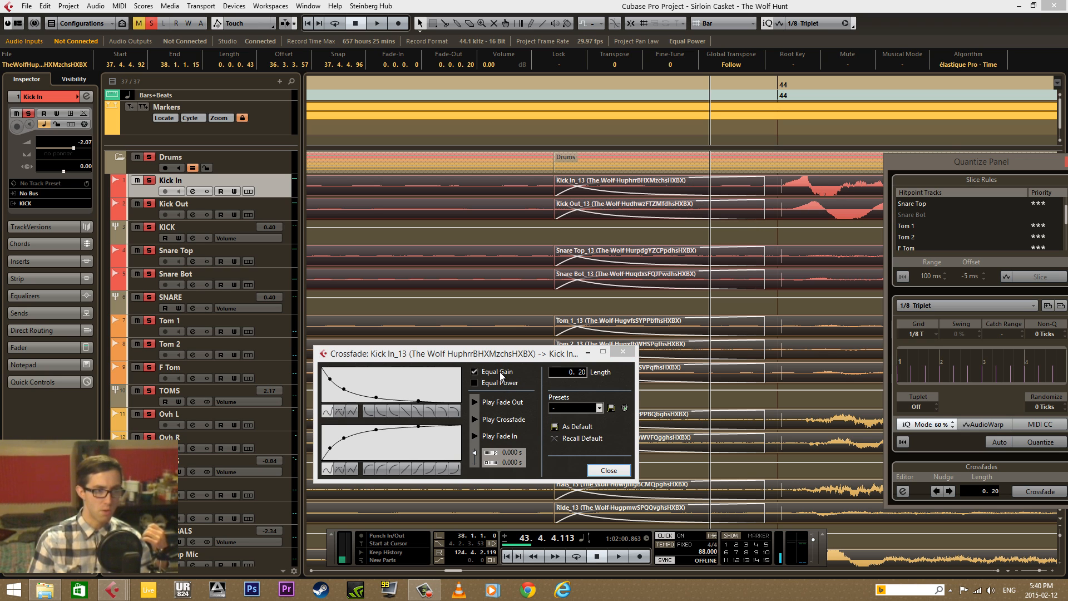
scroll(582, 372, down, 3)
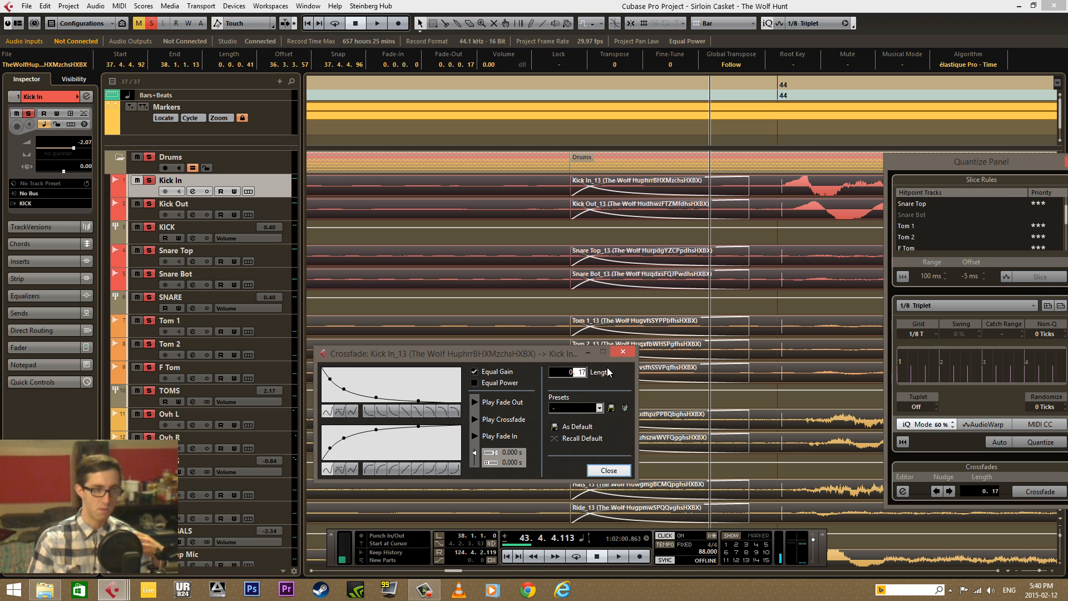
click(608, 470)
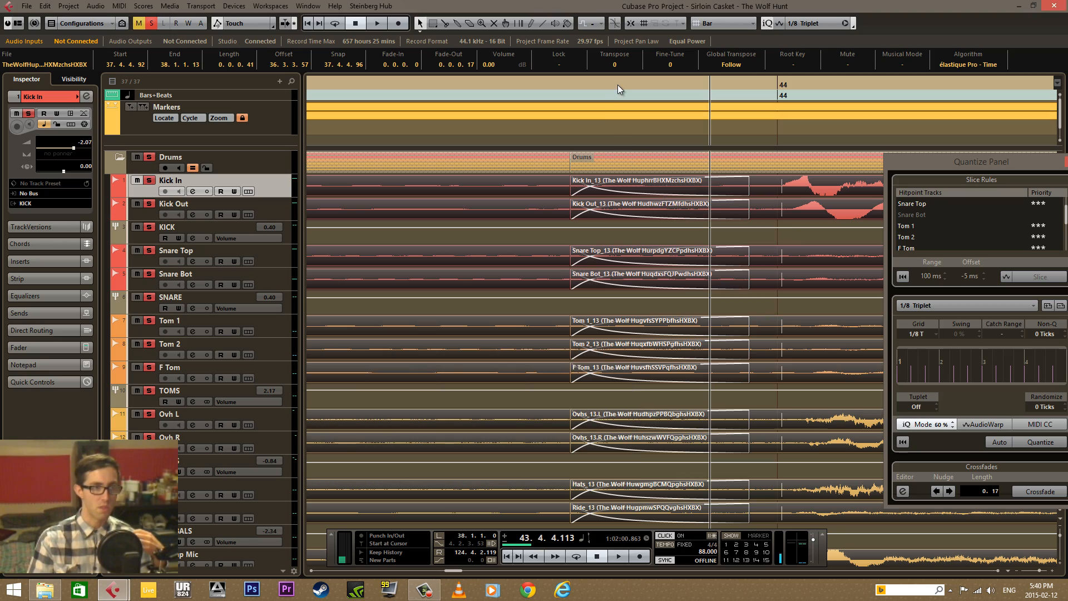
Play the edited drums from the start of the Drums Section at bar 38, closing the Quantize Panel during playback
drag(618, 85, 645, 4)
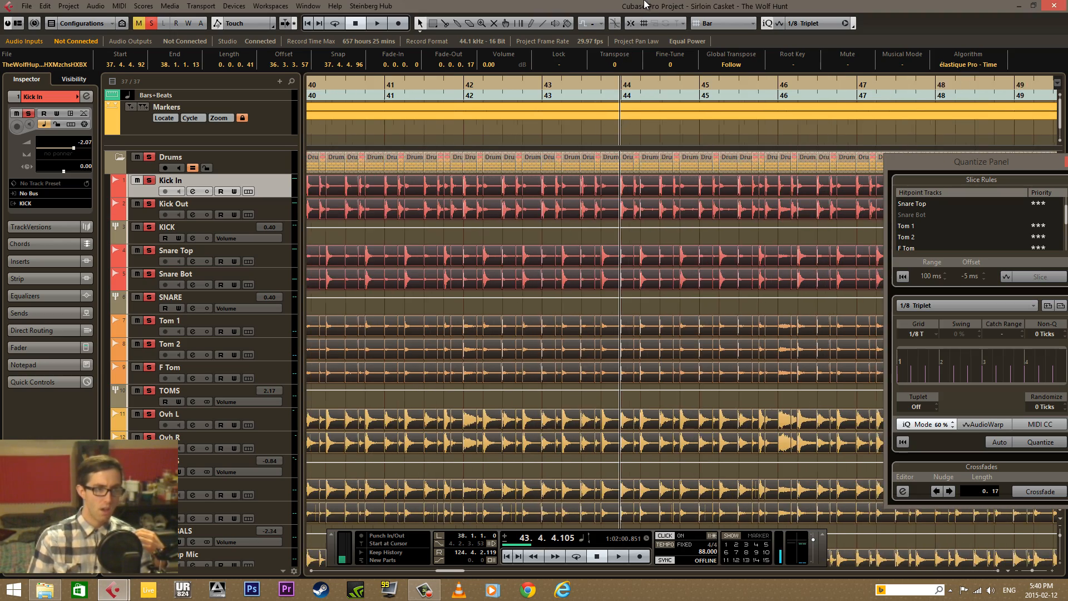
drag(629, 88, 531, 105)
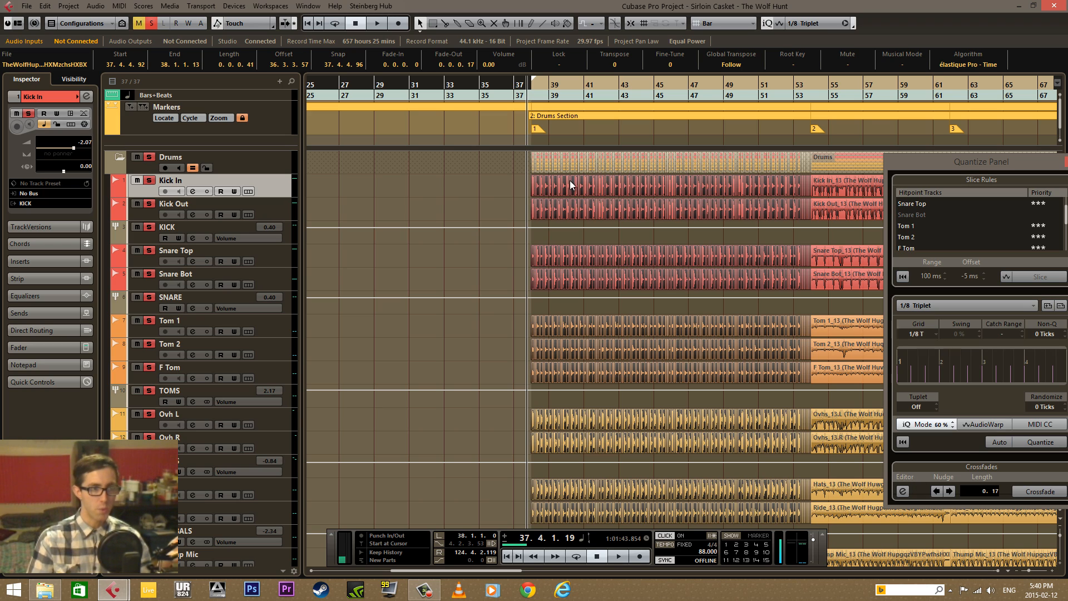
drag(535, 94, 493, 125)
key(space)
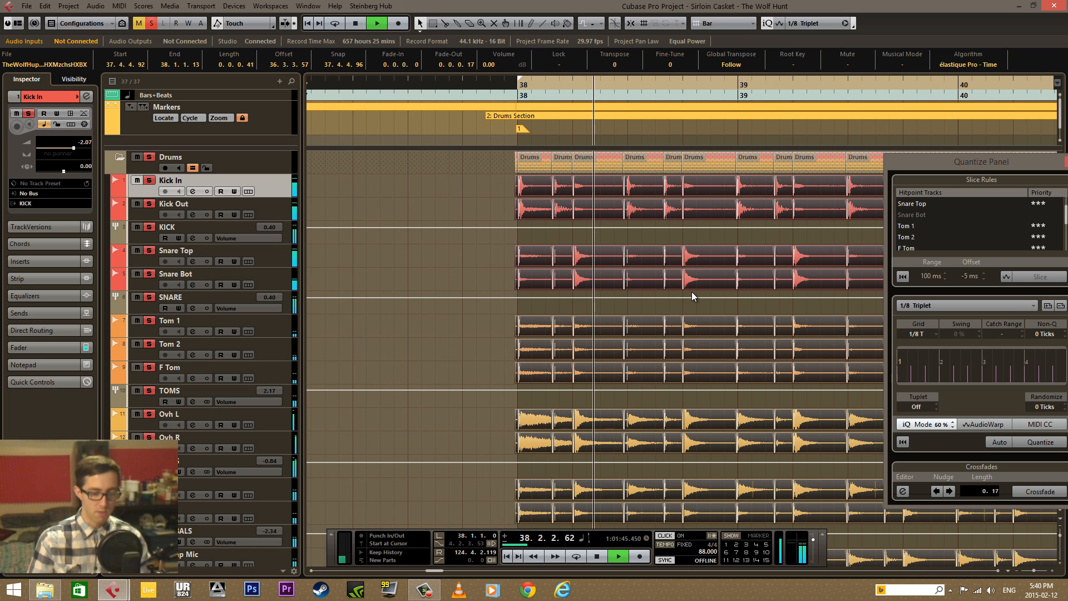
drag(1000, 162, 878, 158)
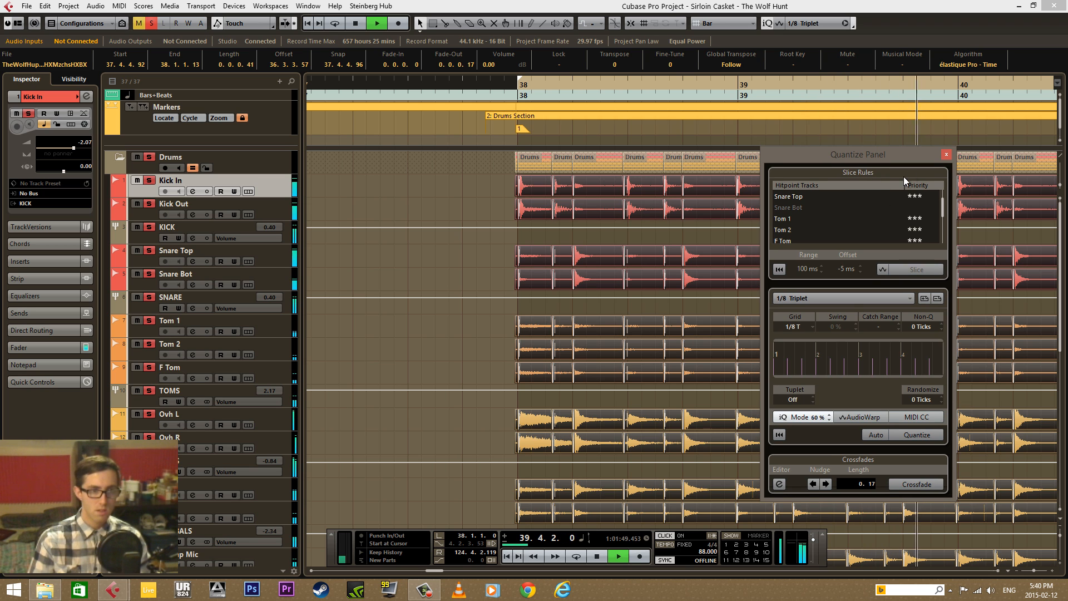
click(855, 22)
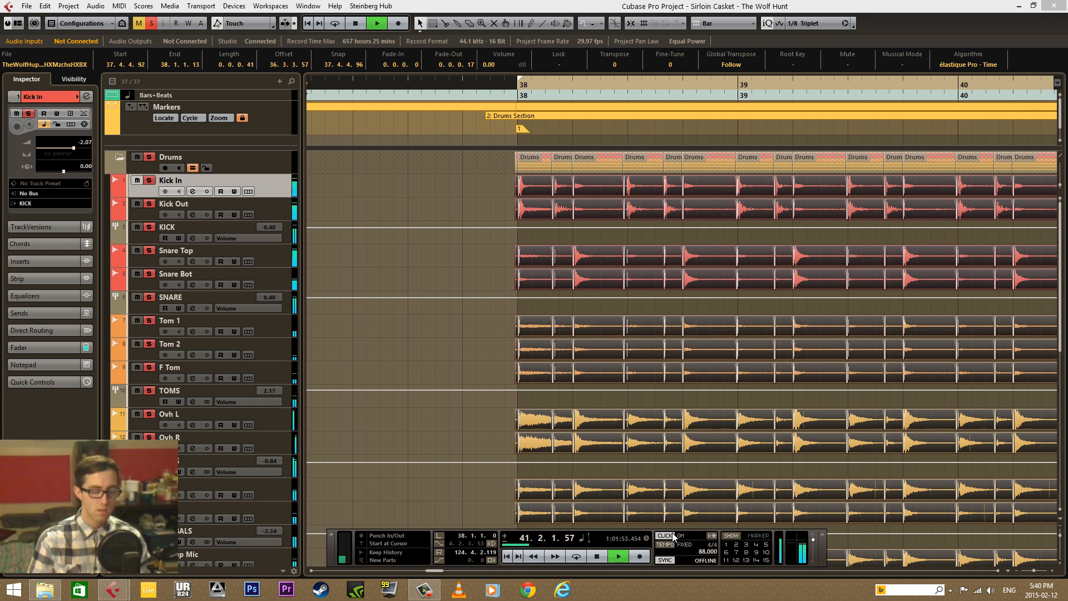
key(space)
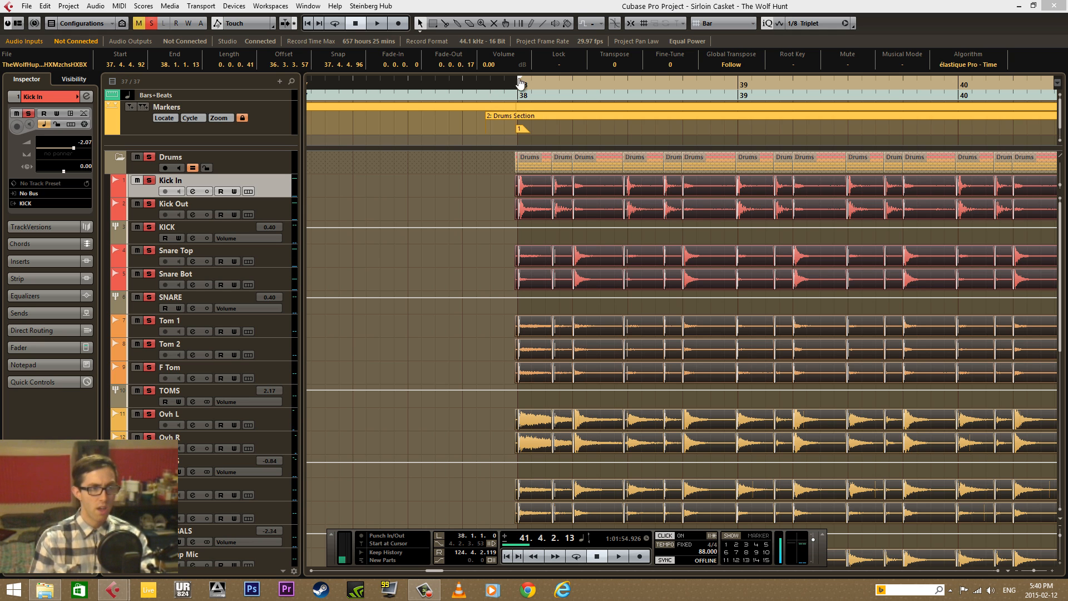
Turn off the metronome click and play the drums from just before bar 38 to about bar 41
drag(533, 91, 519, 70)
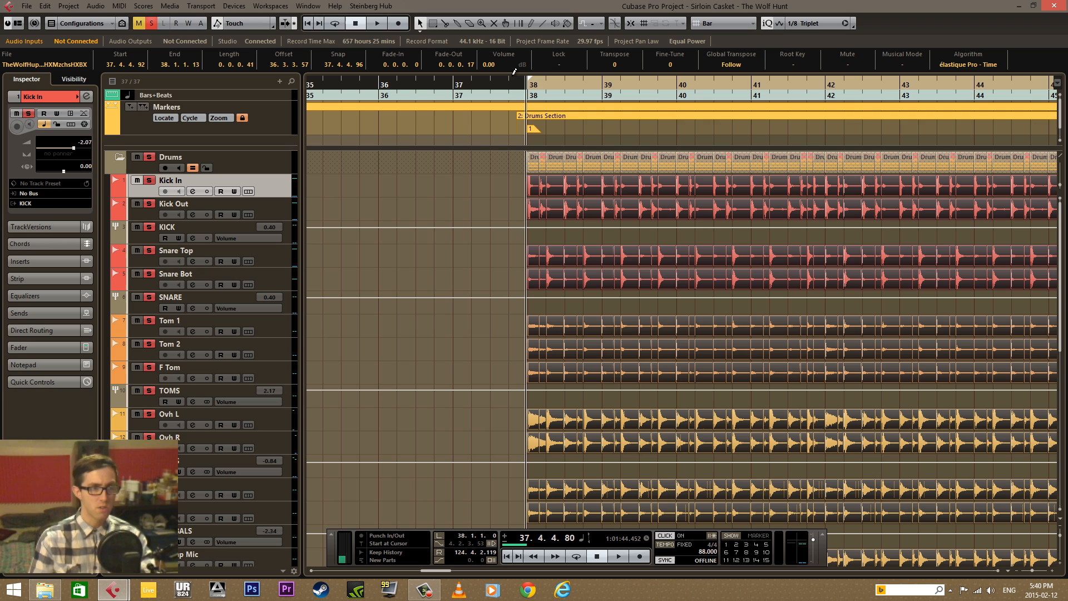
click(678, 536)
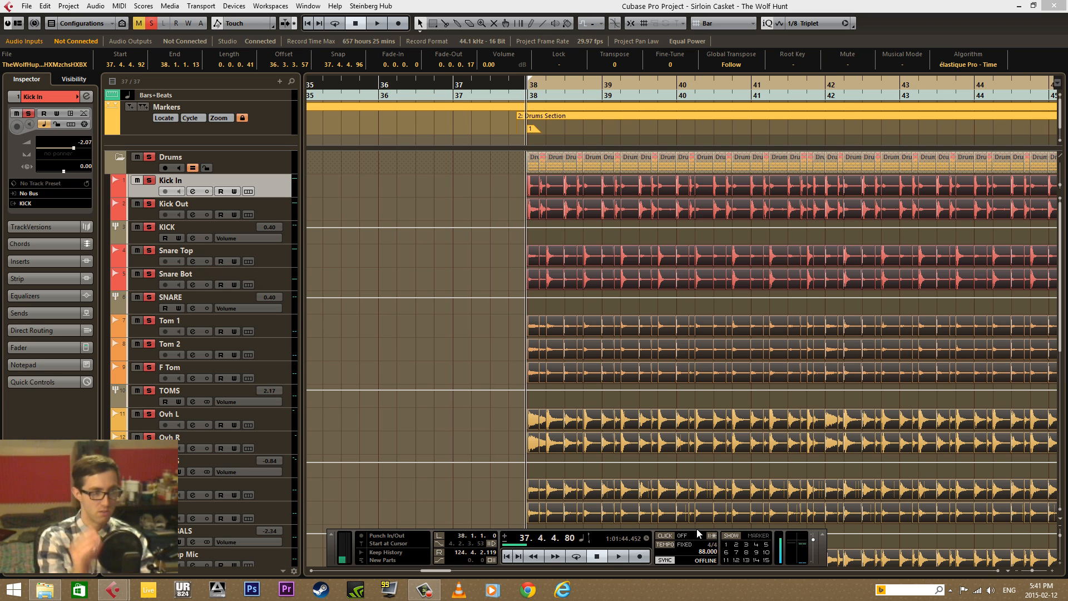
key(space)
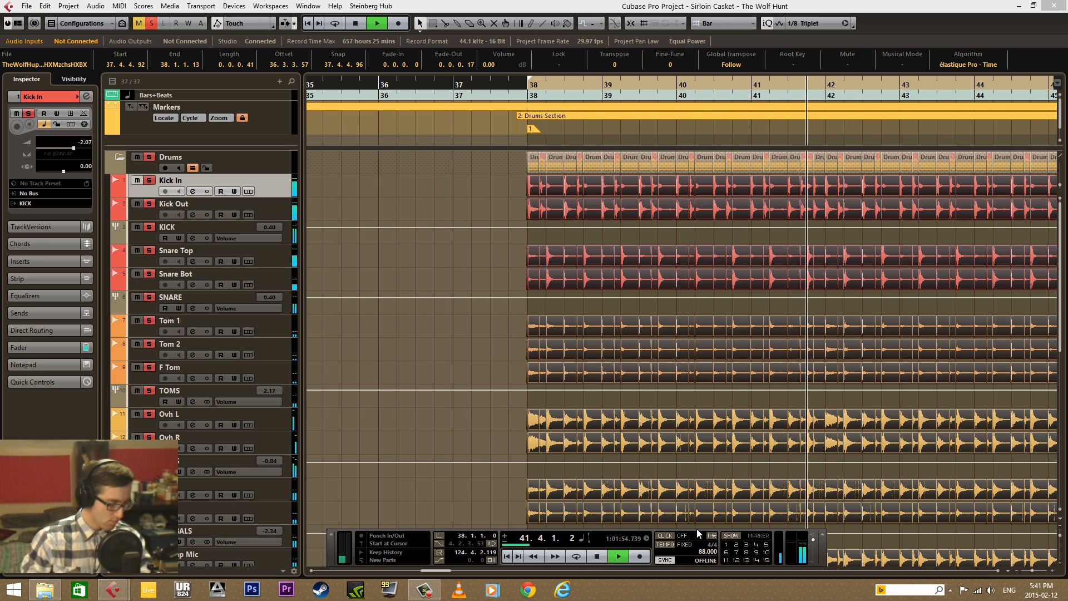
key(space)
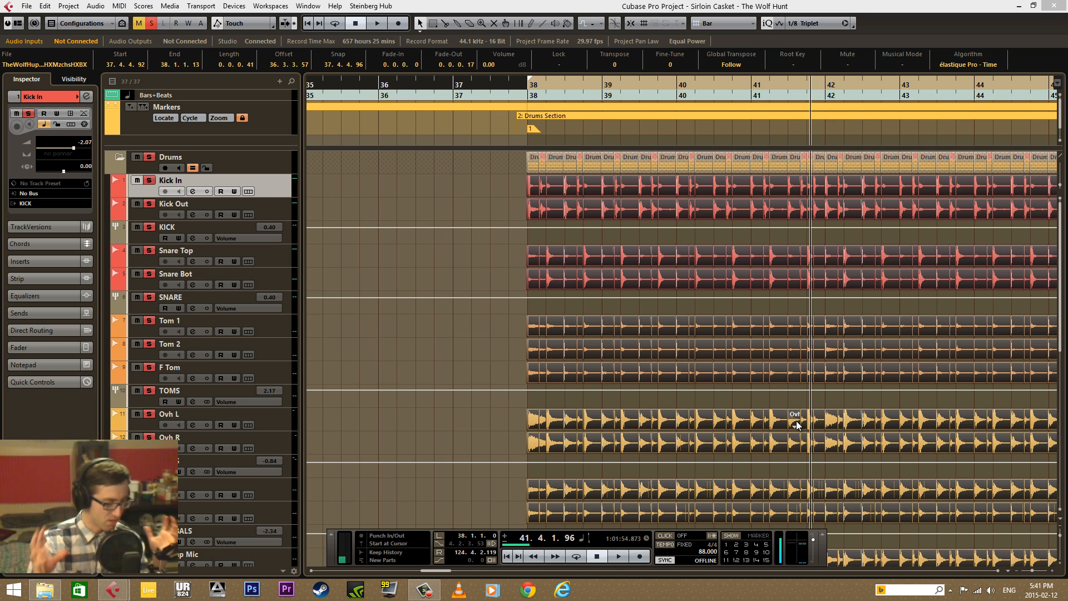
Listen to the drums from bar 41 to about bar 49 for crossfade artifacts and replay the passage from beat 47.3
key(space)
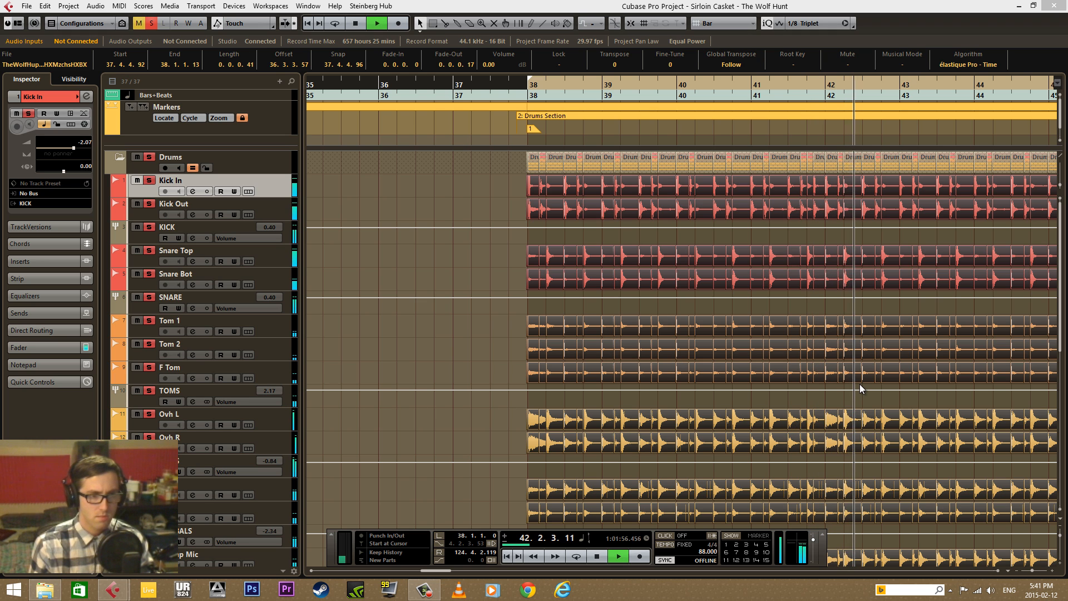
drag(439, 571, 464, 583)
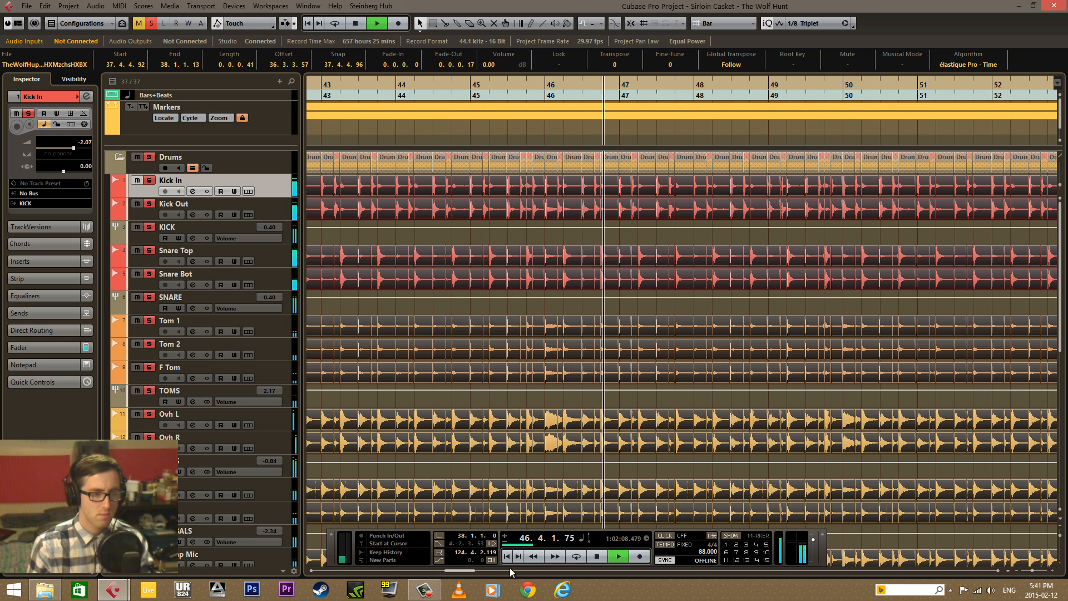
drag(471, 570, 480, 573)
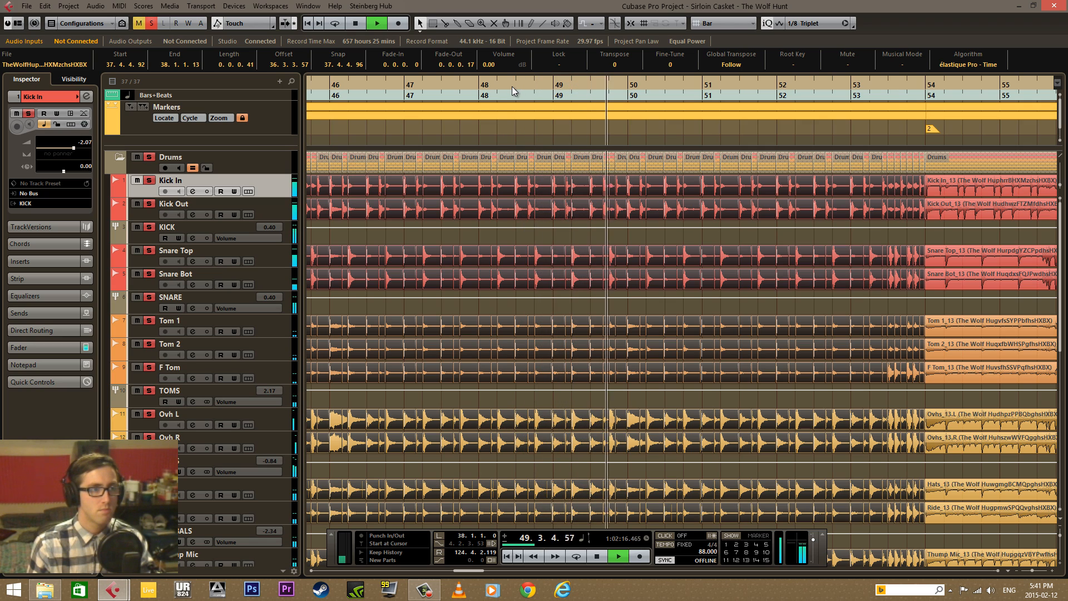
key(space)
drag(512, 86, 266, 80)
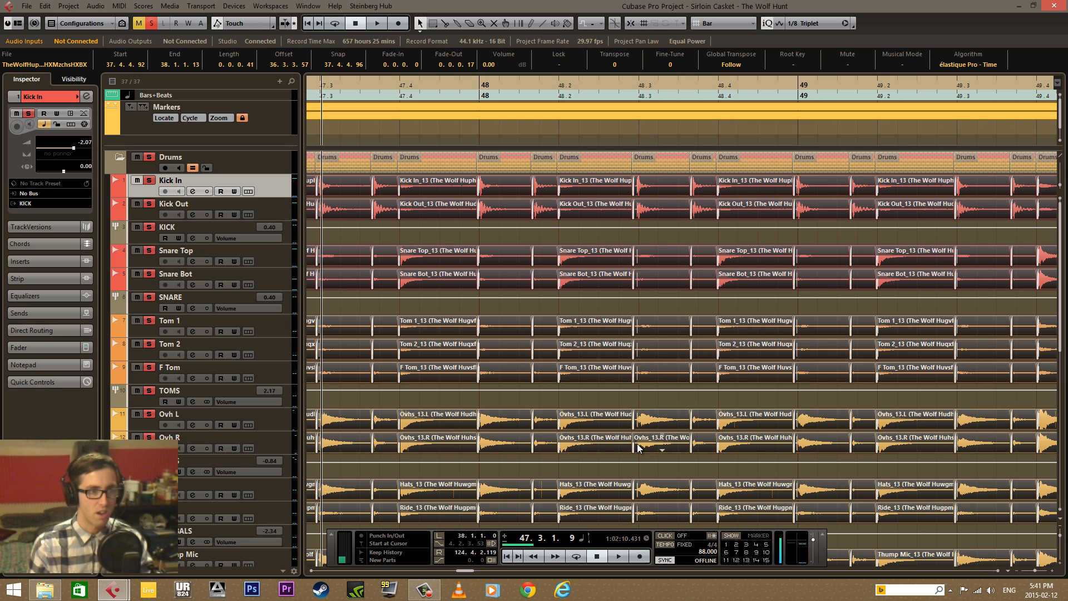
key(space)
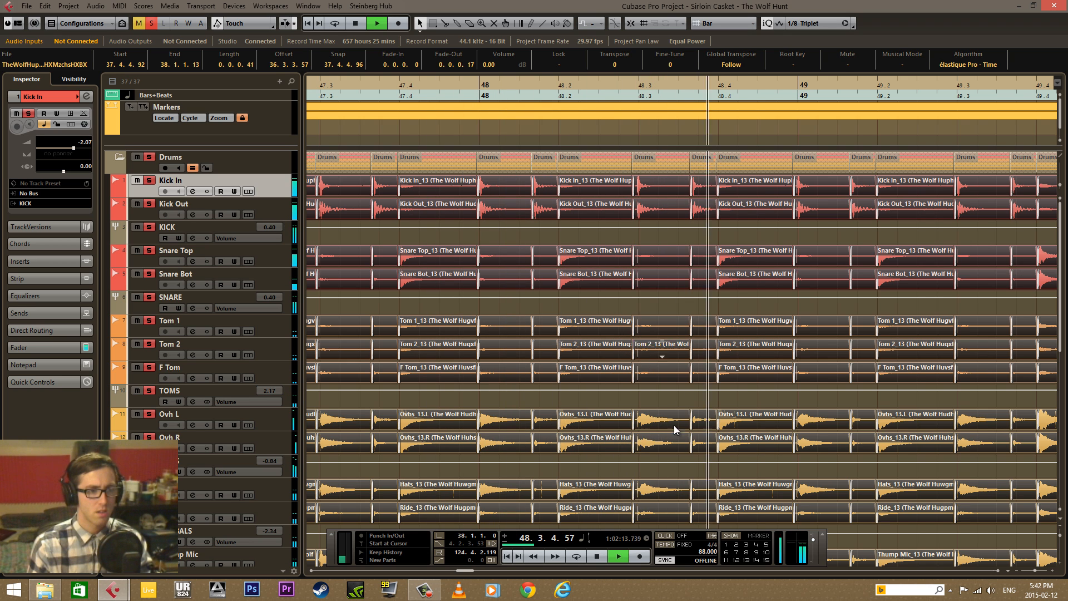
key(space)
Extend the end of the drum crossfade just before beat 48.3 to give a length of 24
click(637, 98)
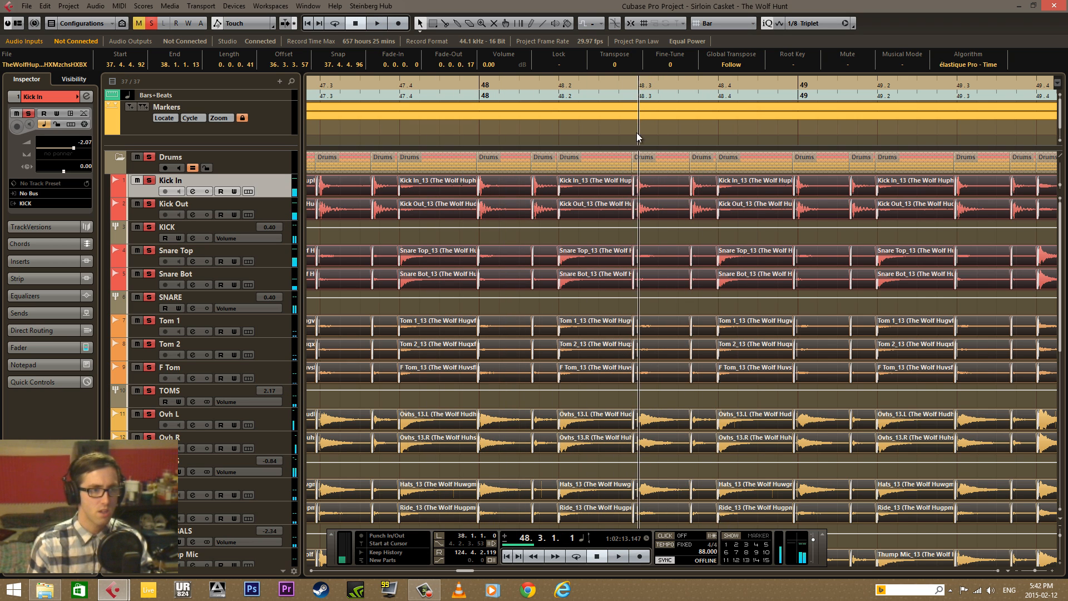
drag(636, 133, 623, 165)
scroll(692, 293, down, 5)
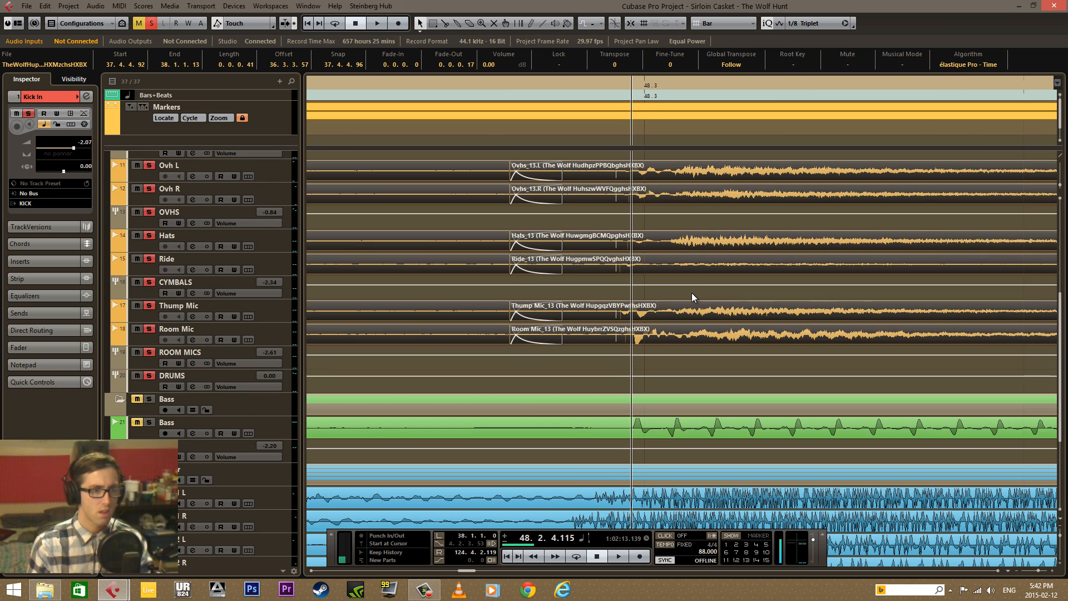
scroll(692, 292, up, 5)
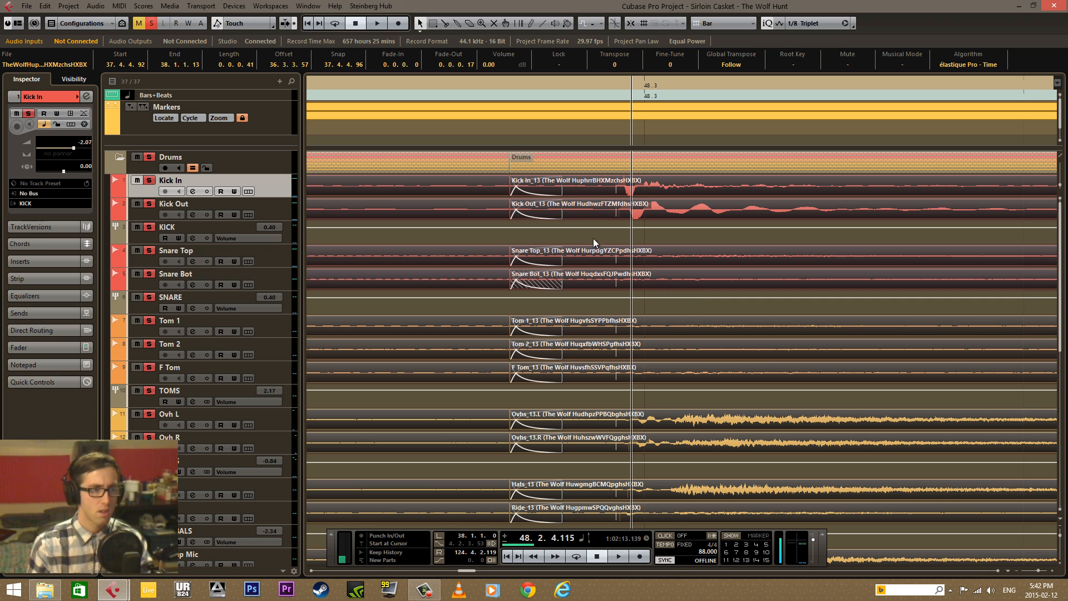
mouse_move(563, 212)
mouse_down()
mouse_move(637, 223)
mouse_move(582, 221)
mouse_up()
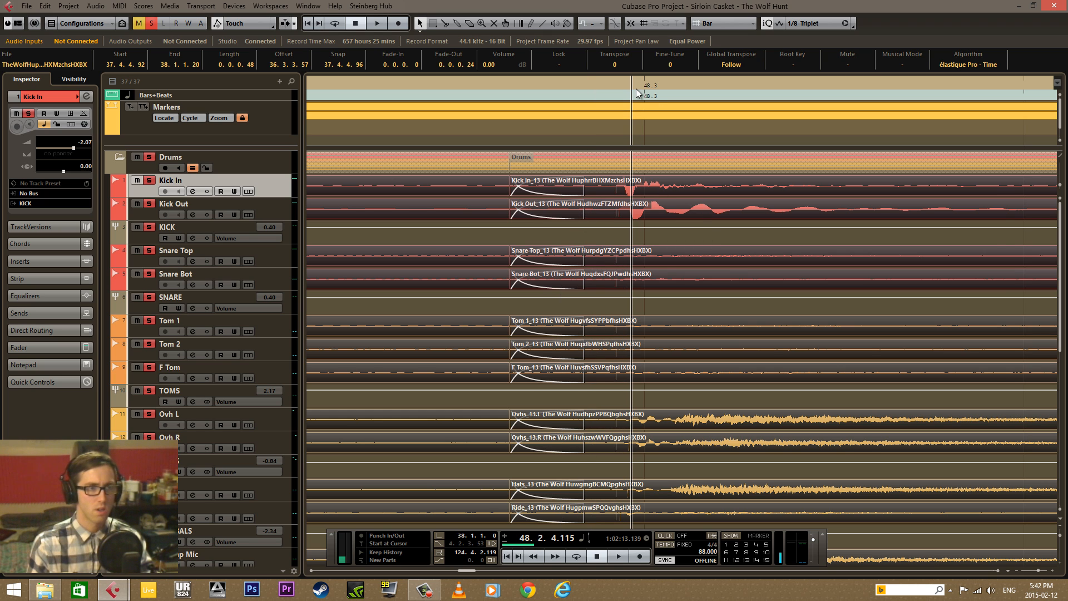
Play the drums from beat 47.3 past beat 48.4 to check the 24-long crossfades
drag(636, 88, 611, 57)
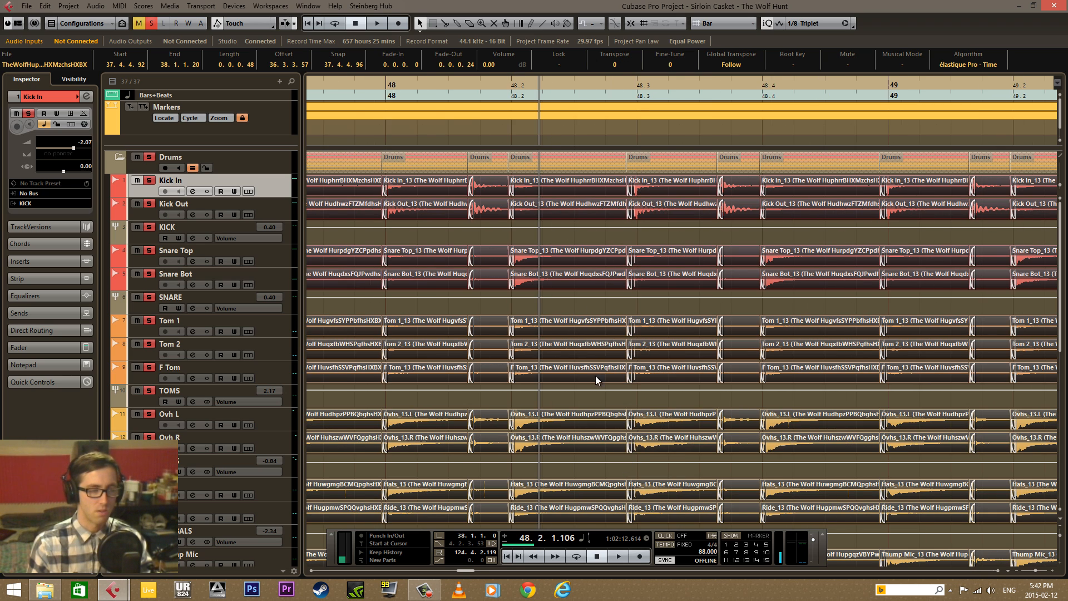
drag(544, 71, 362, 82)
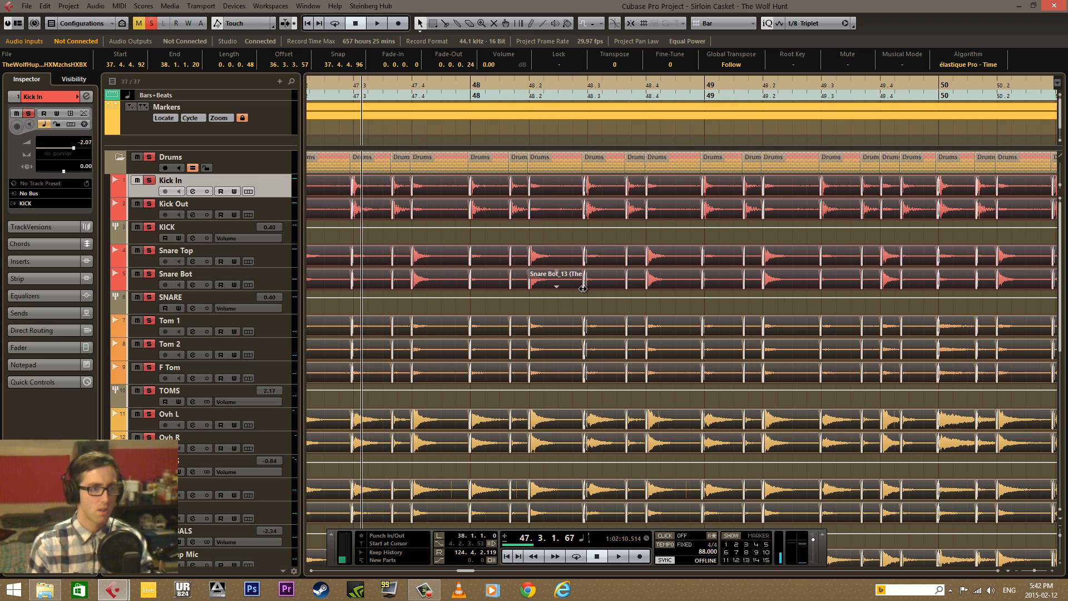
key(space)
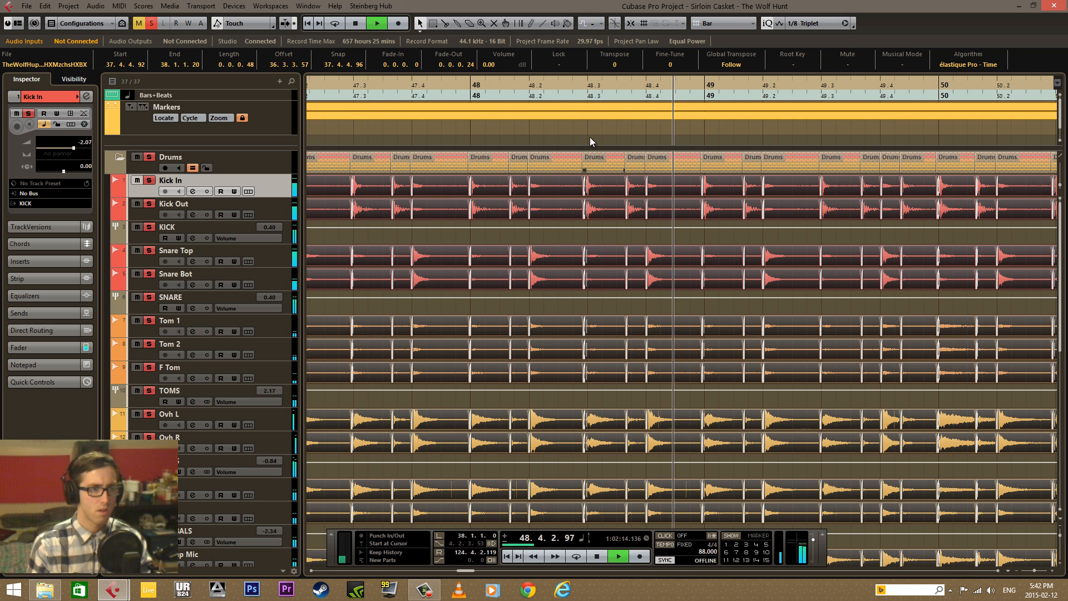
key(space)
Pull the start of the crossfade before beat 48.3 earlier to a length of 44, and play the passage through bar 49
drag(588, 84, 504, 195)
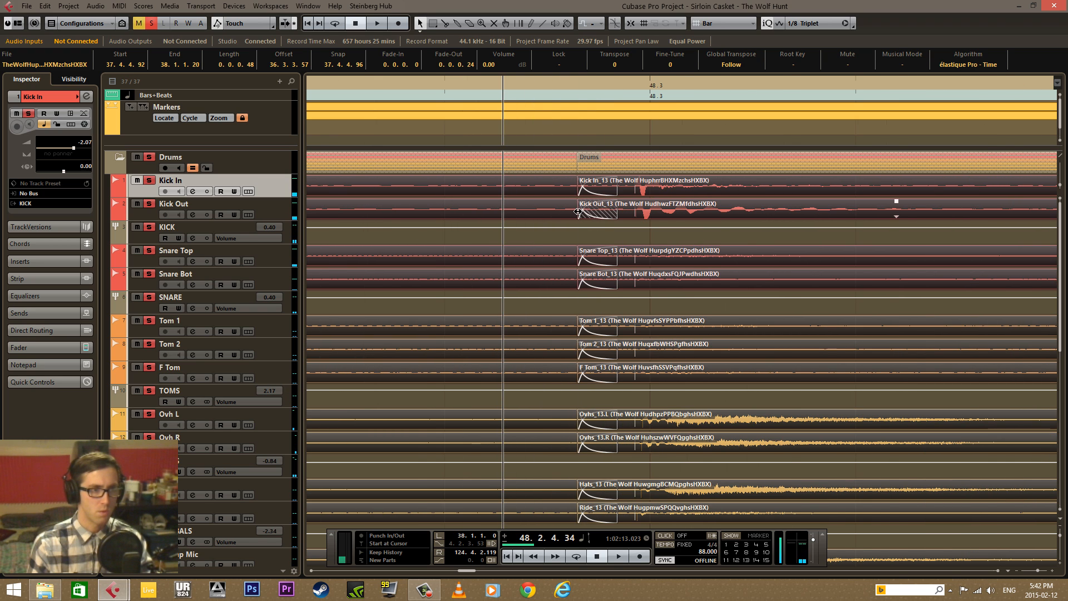
drag(578, 212, 543, 212)
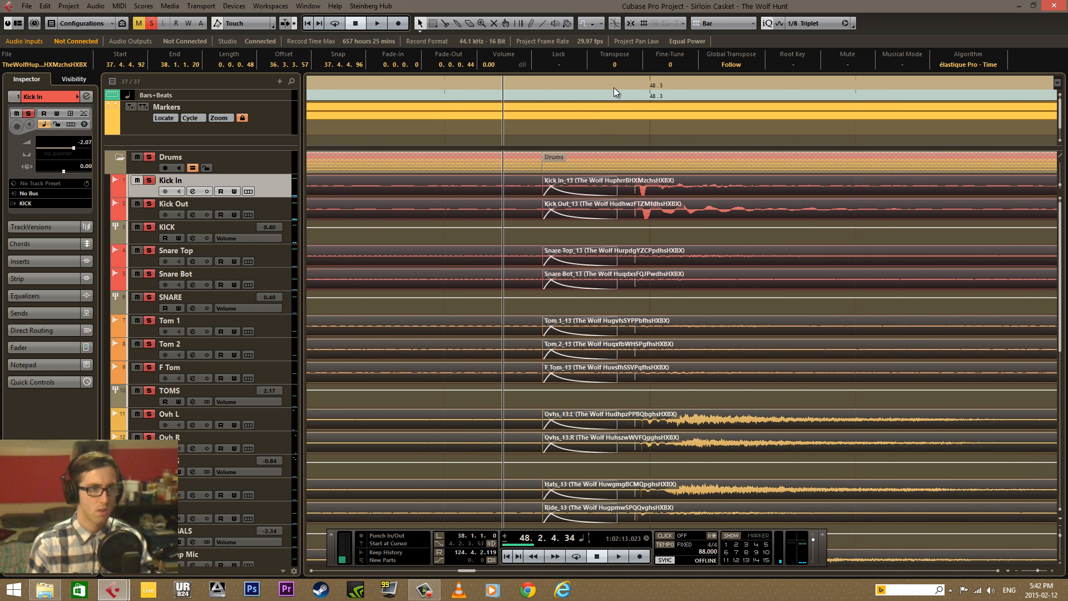
drag(614, 88, 418, 74)
key(space)
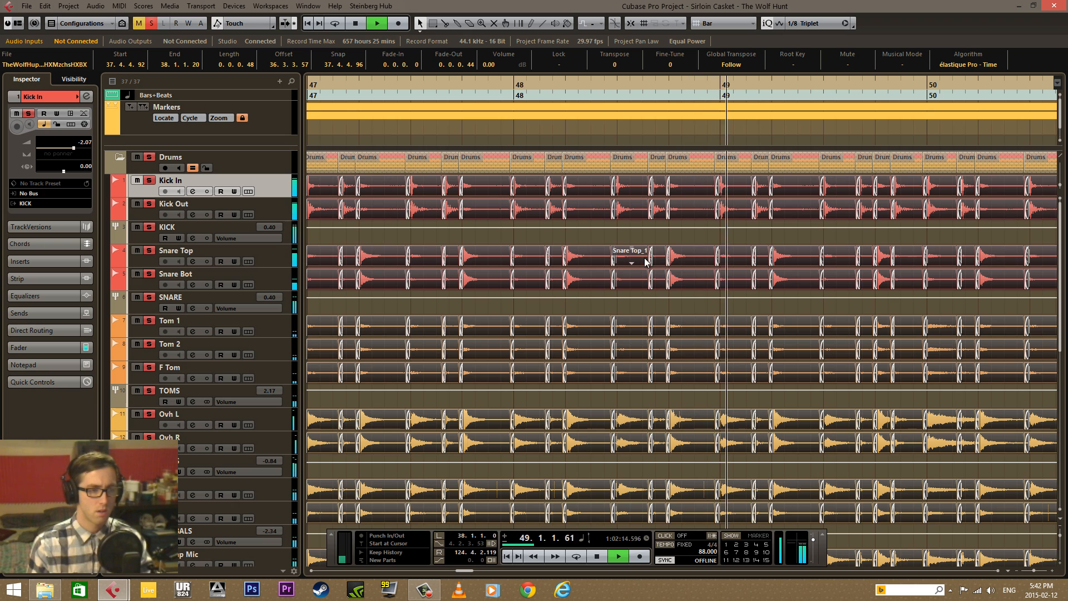
key(space)
Enlarge the drum waveforms around beat 48.3 and pull the crossfade start earlier to a length of 74
scroll(611, 347, down, 3)
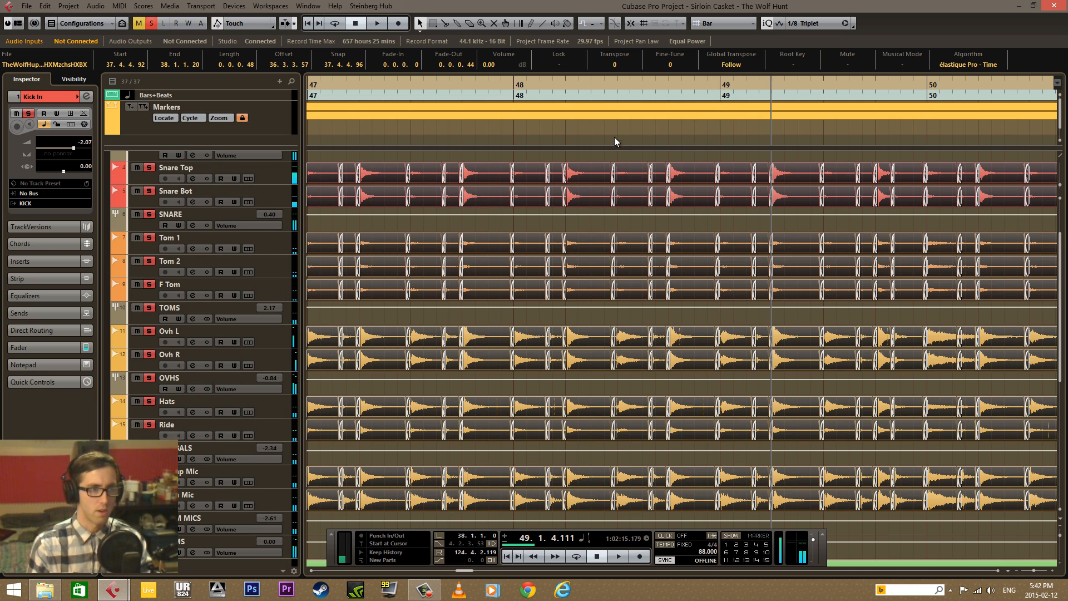
drag(616, 87, 652, 146)
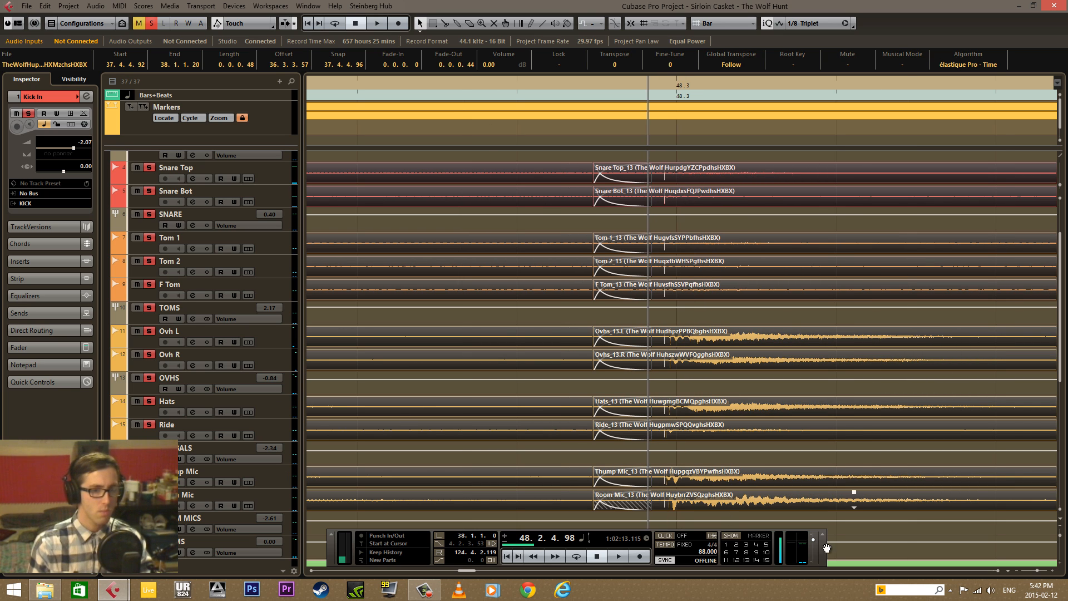
click(1059, 568)
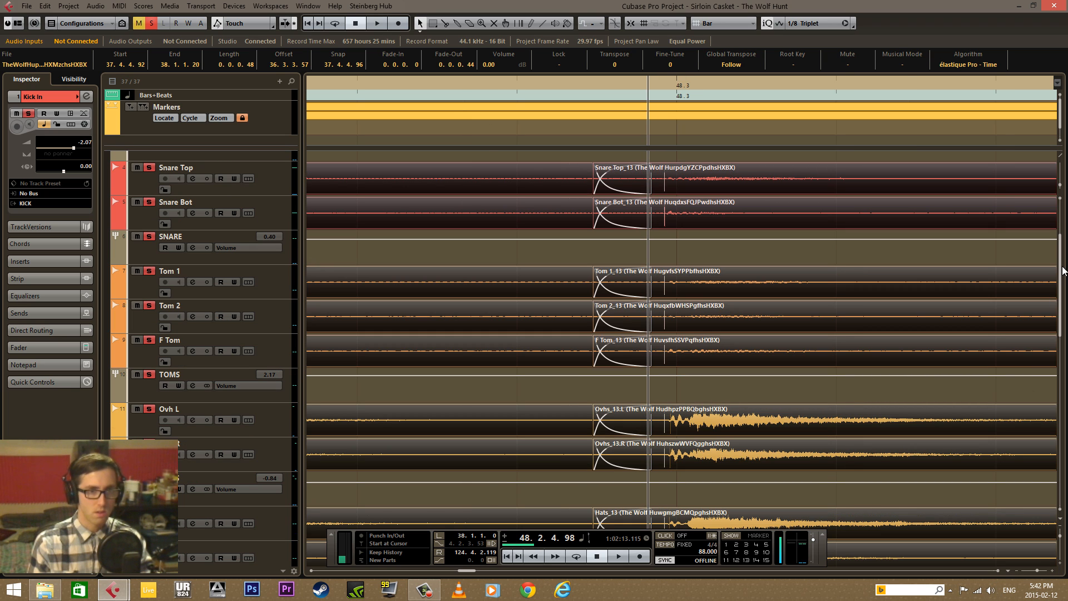
drag(1060, 184, 1061, 172)
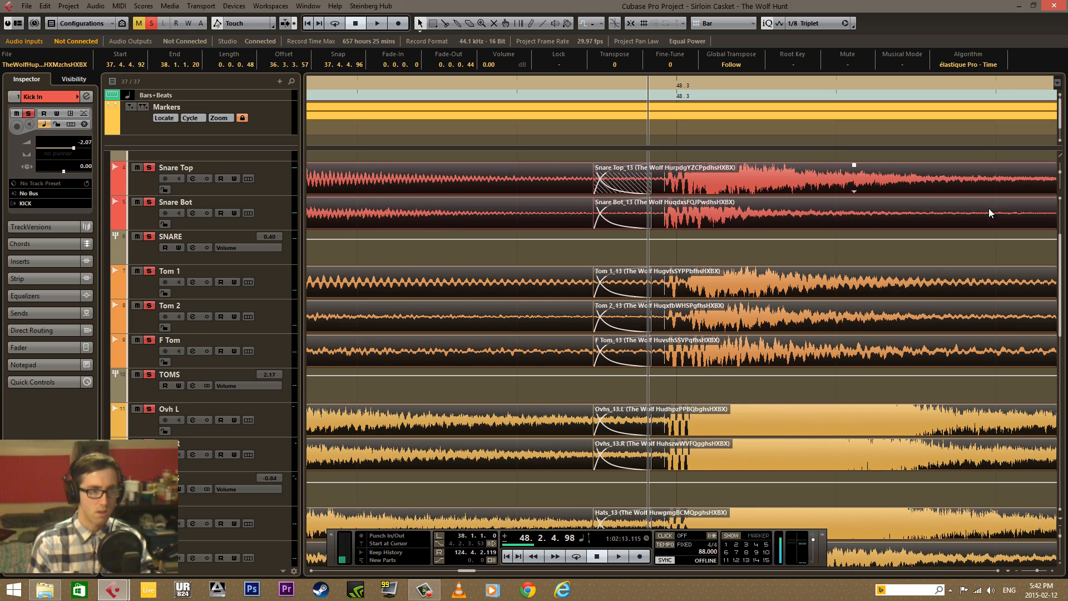
scroll(910, 279, down, 5)
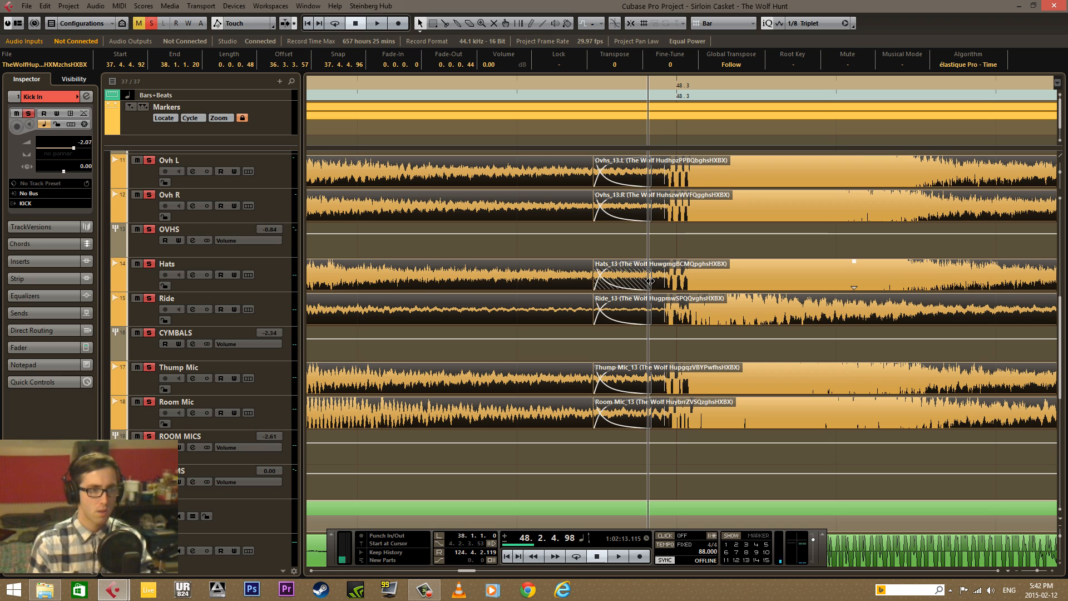
drag(650, 281, 539, 287)
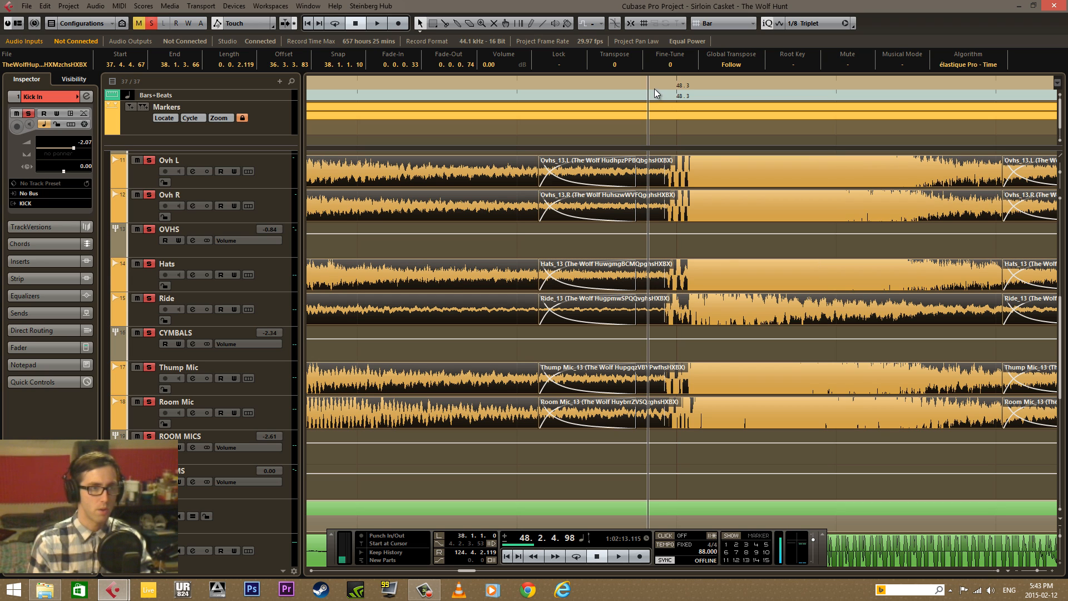
Play the drums repeatedly from beat 47.3 to as far as bar 50, listening for artifacts in the 74-long crossfades
drag(656, 86, 472, 72)
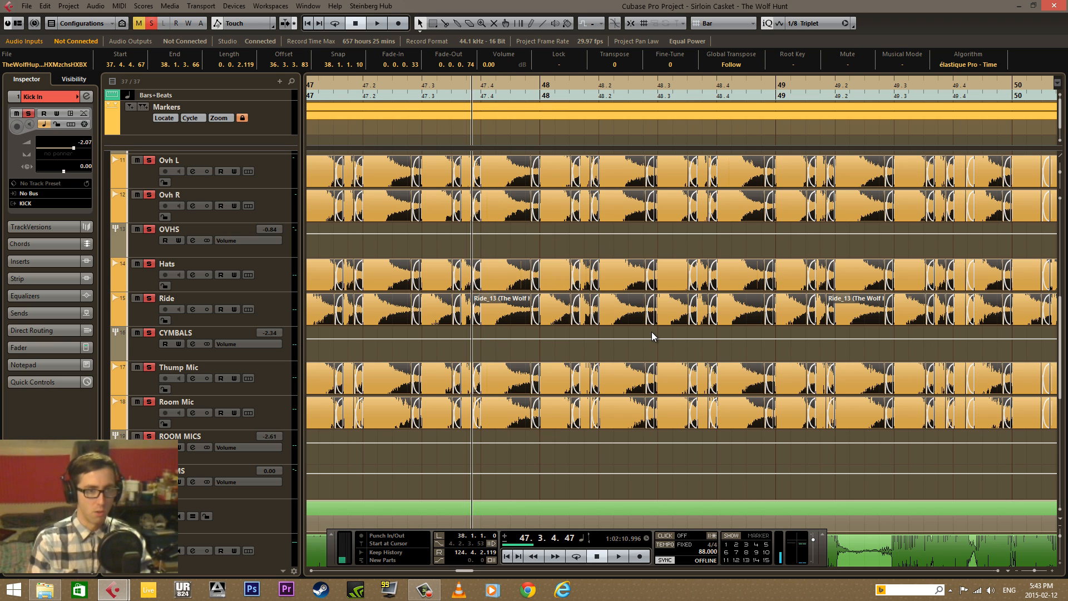
key(space)
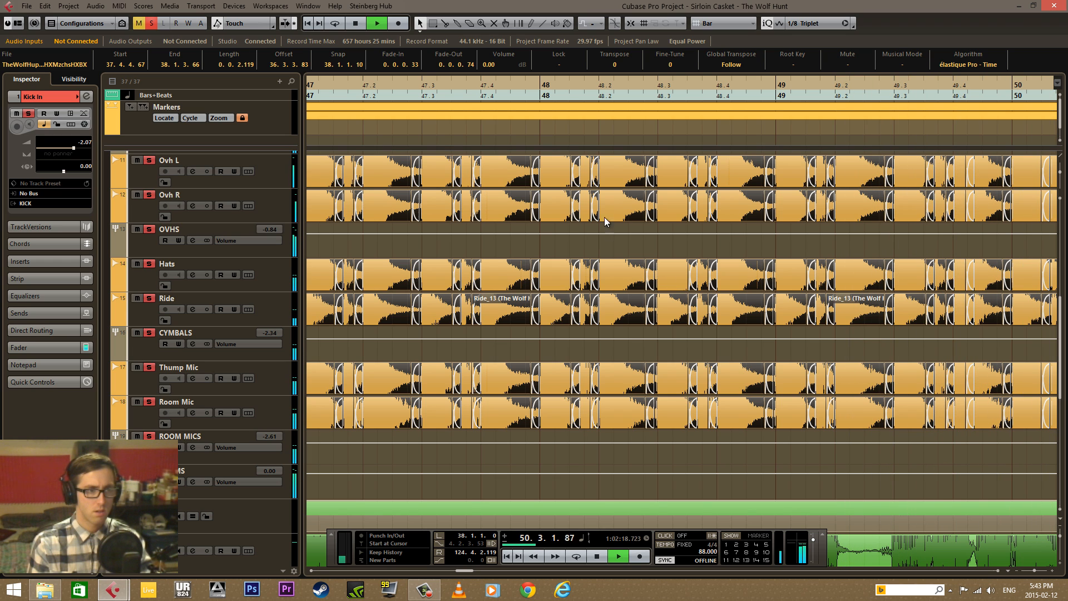
key(space)
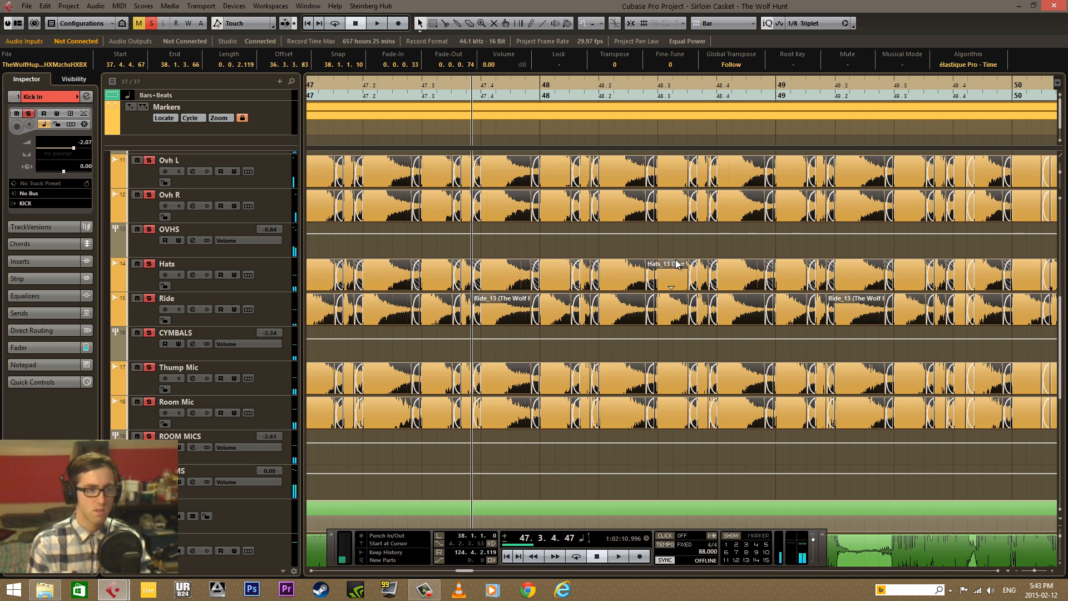
key(space)
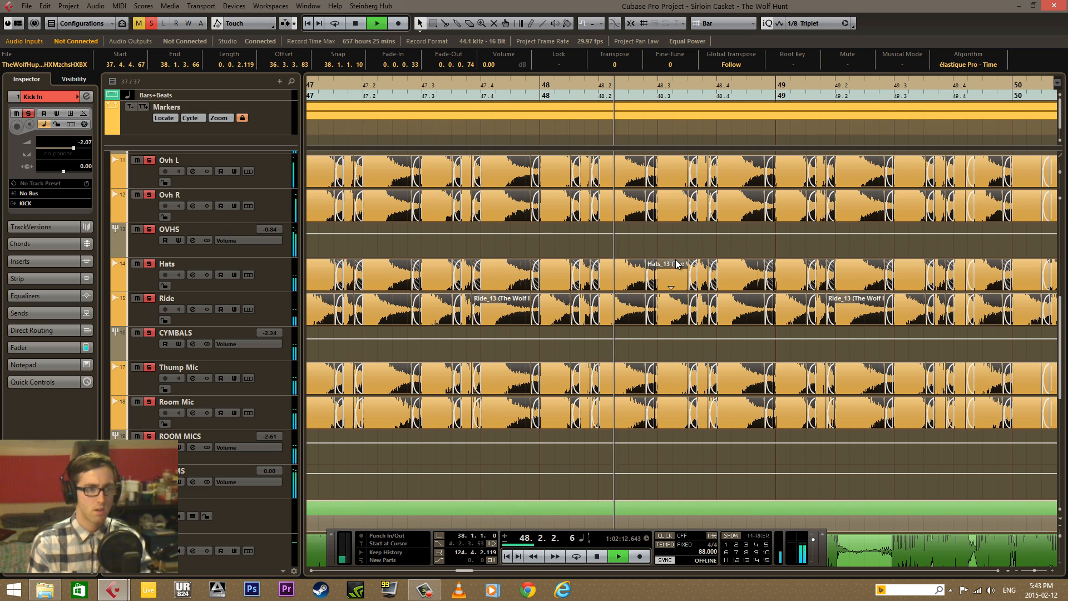
key(space)
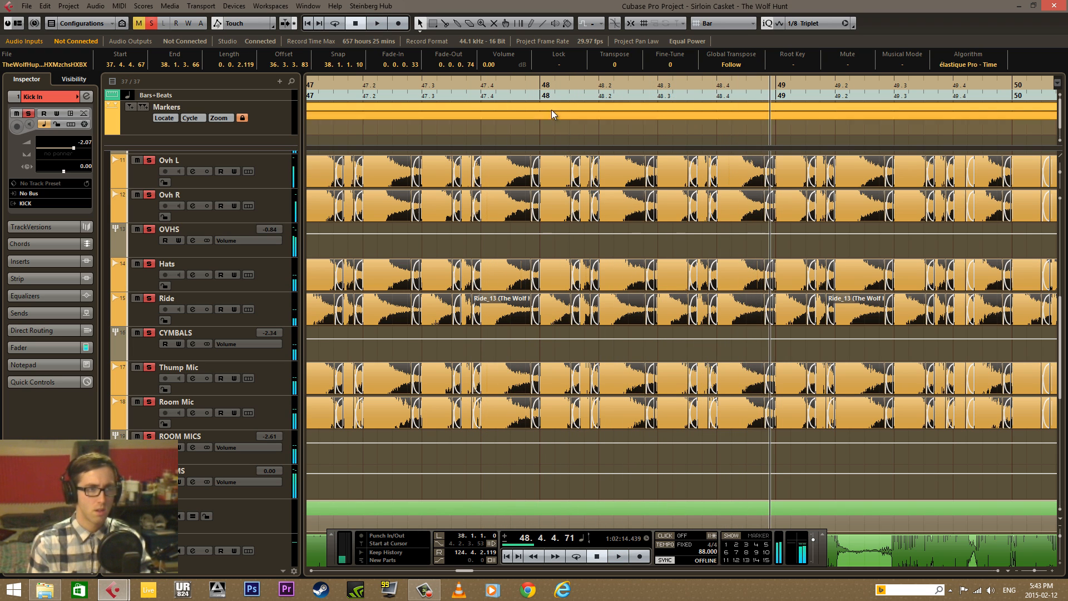
click(437, 89)
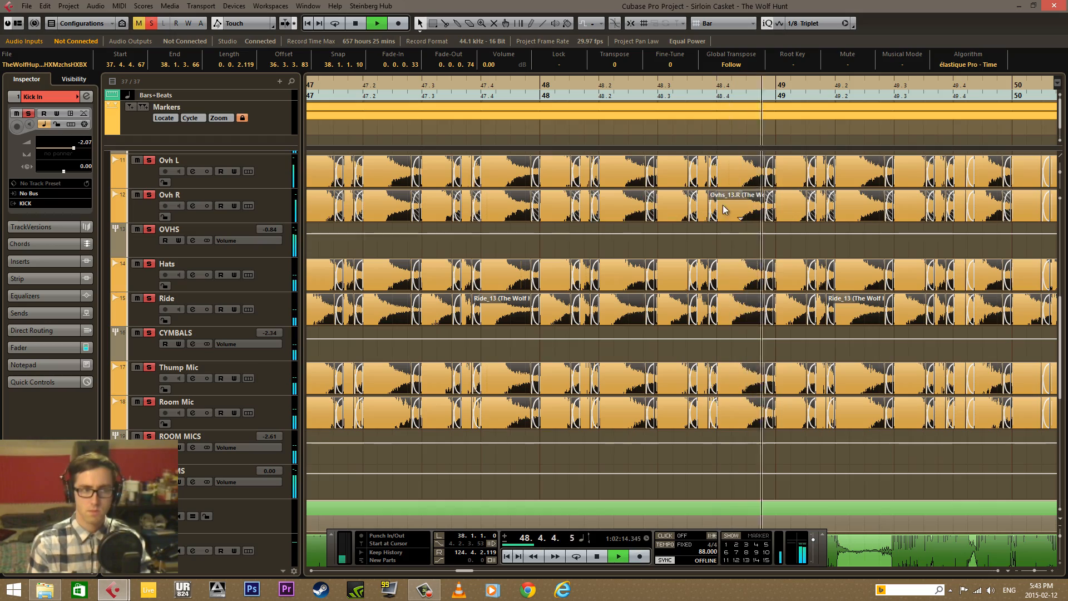
key(space)
Reduce the track heights and waveform zoom, and set the CYMBALS group track's volume to 0
drag(662, 89, 478, 93)
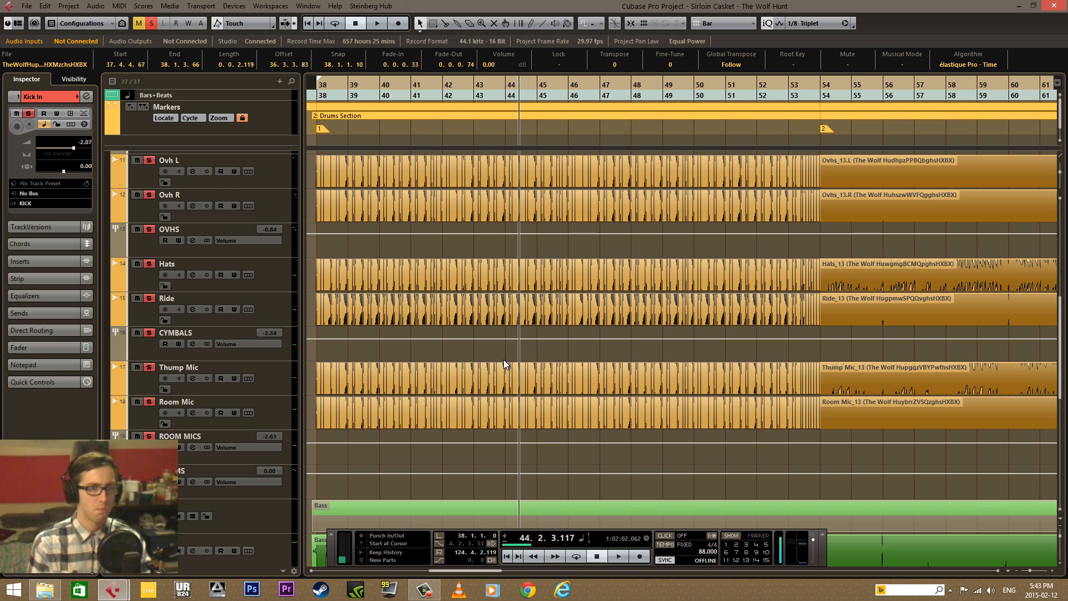
click(1061, 531)
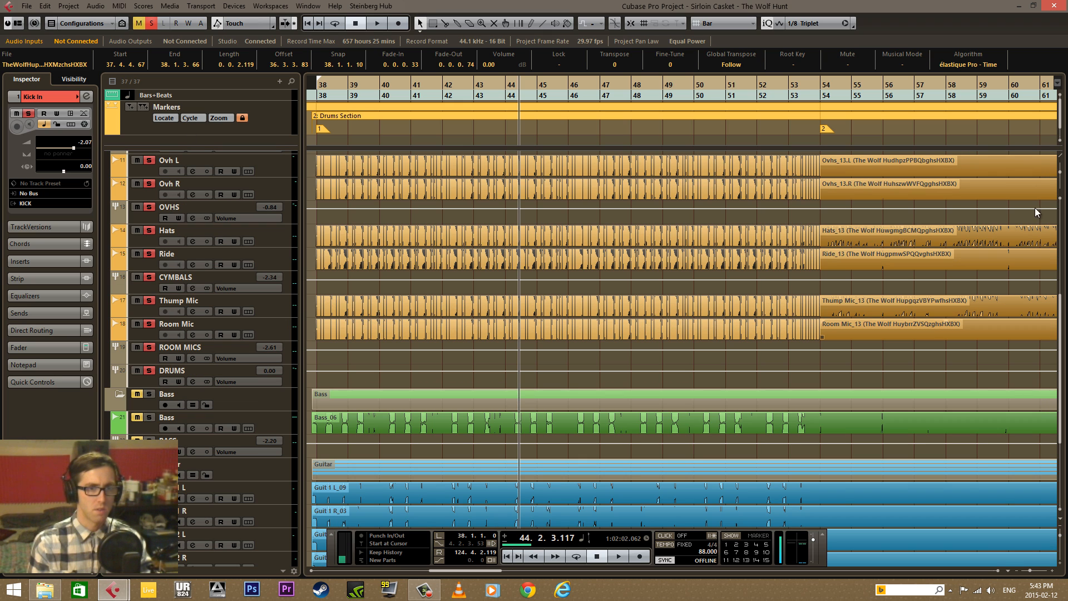
drag(1061, 178, 1060, 185)
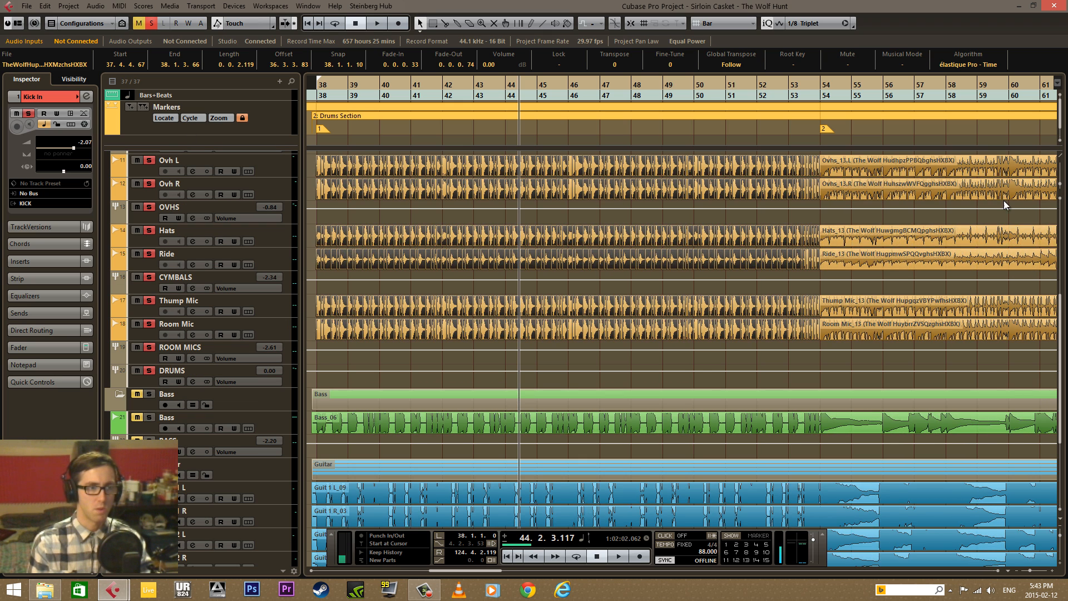
drag(259, 281, 258, 271)
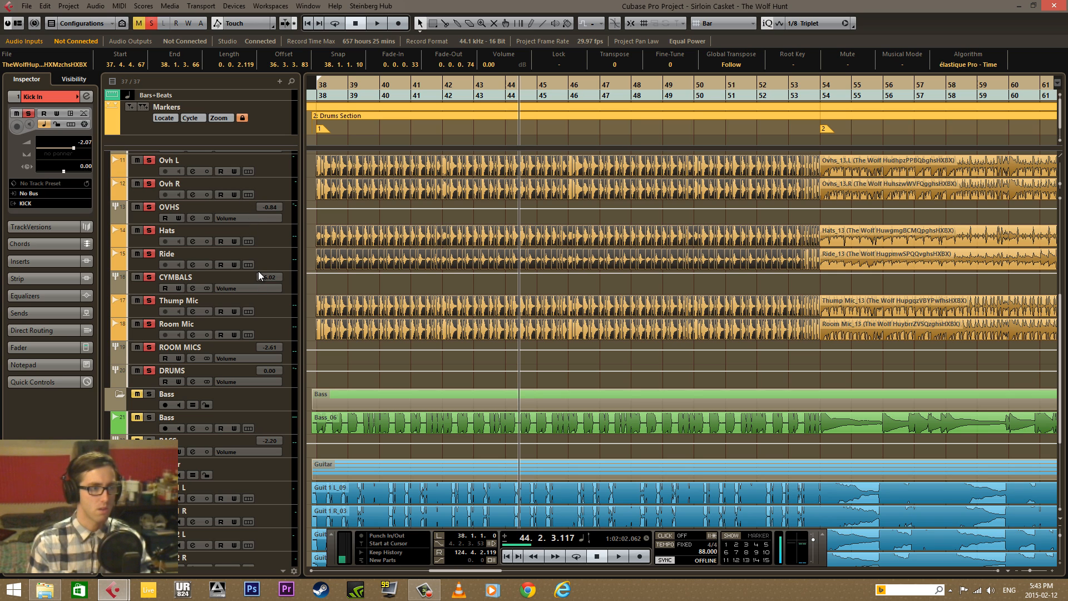
double_click(272, 278)
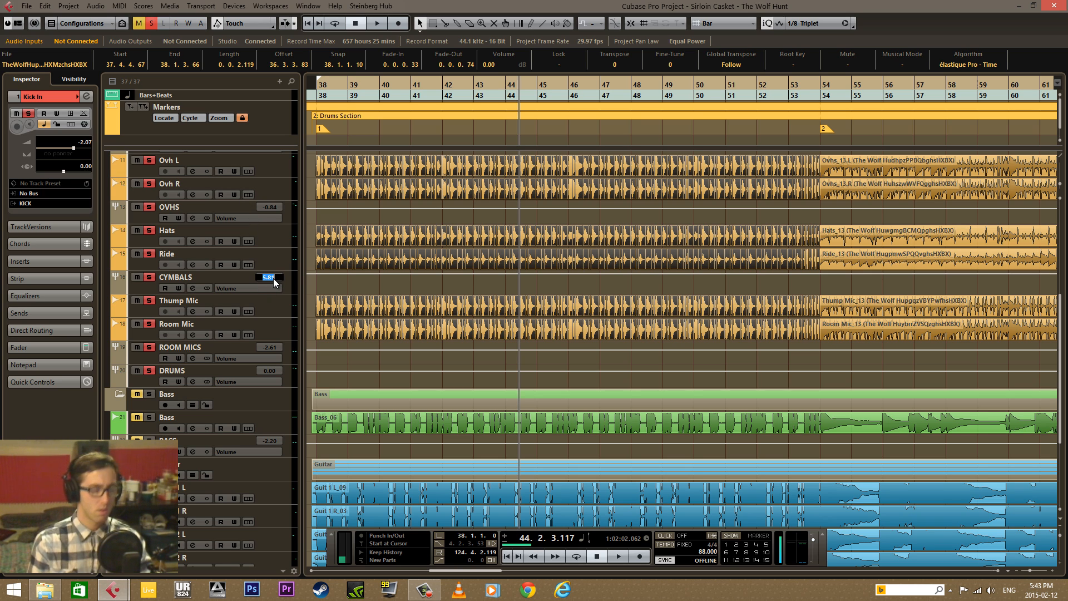
text(0)
key(Return)
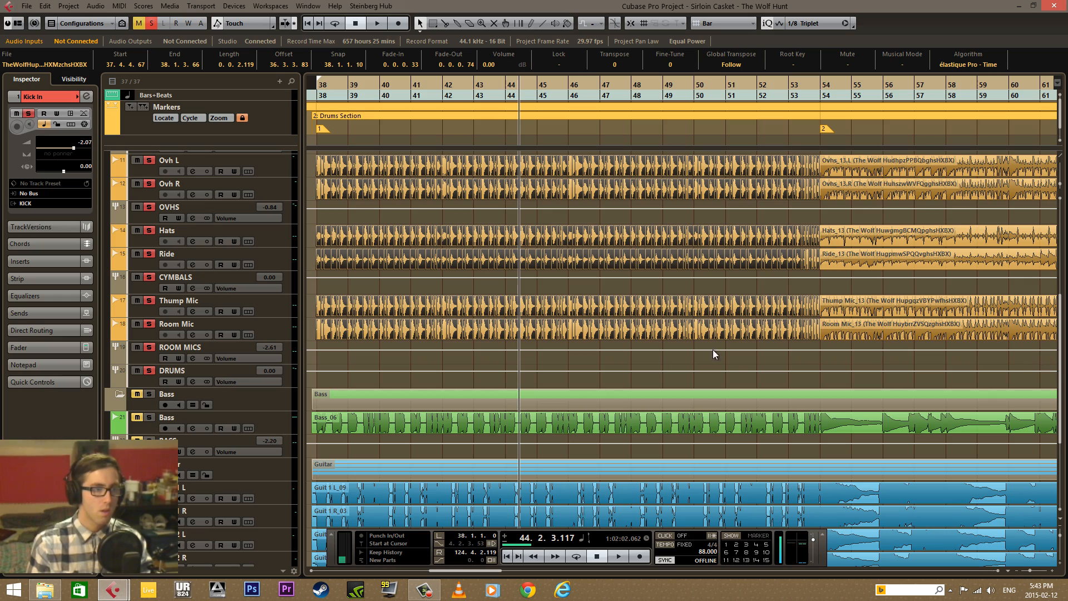
Unsolo the Drums folder and play the full mix from bar 44 to about bar 50
scroll(310, 243, up, 5)
click(149, 157)
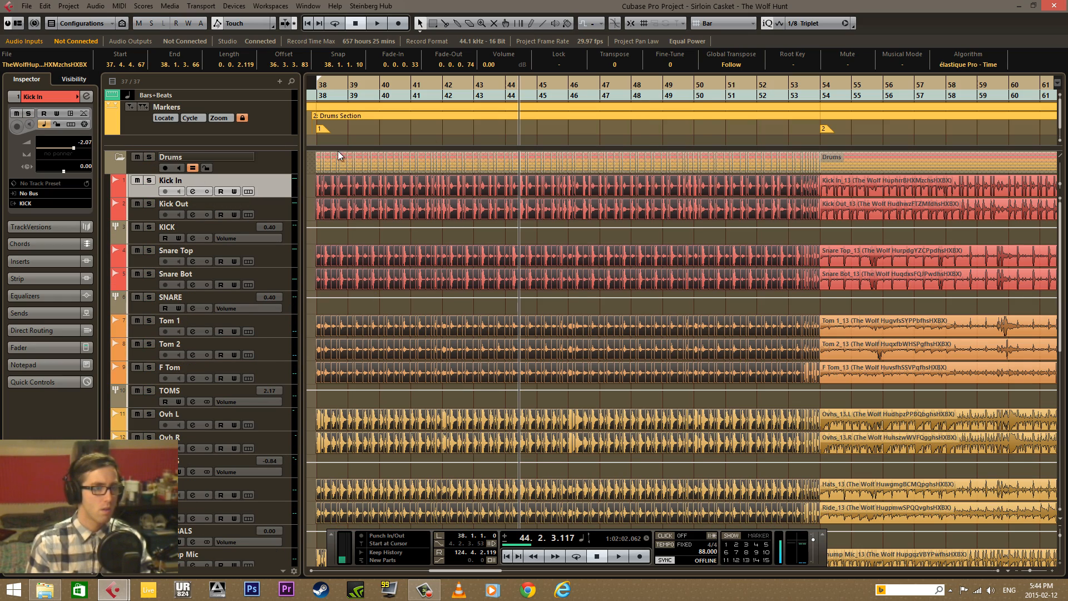
scroll(552, 359, down, 6)
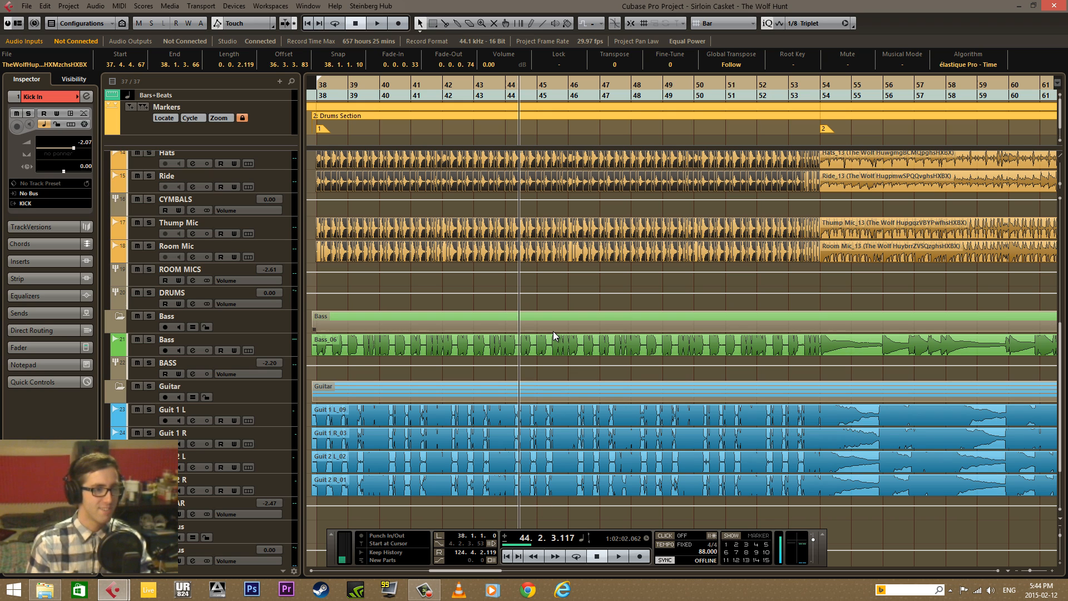
key(space)
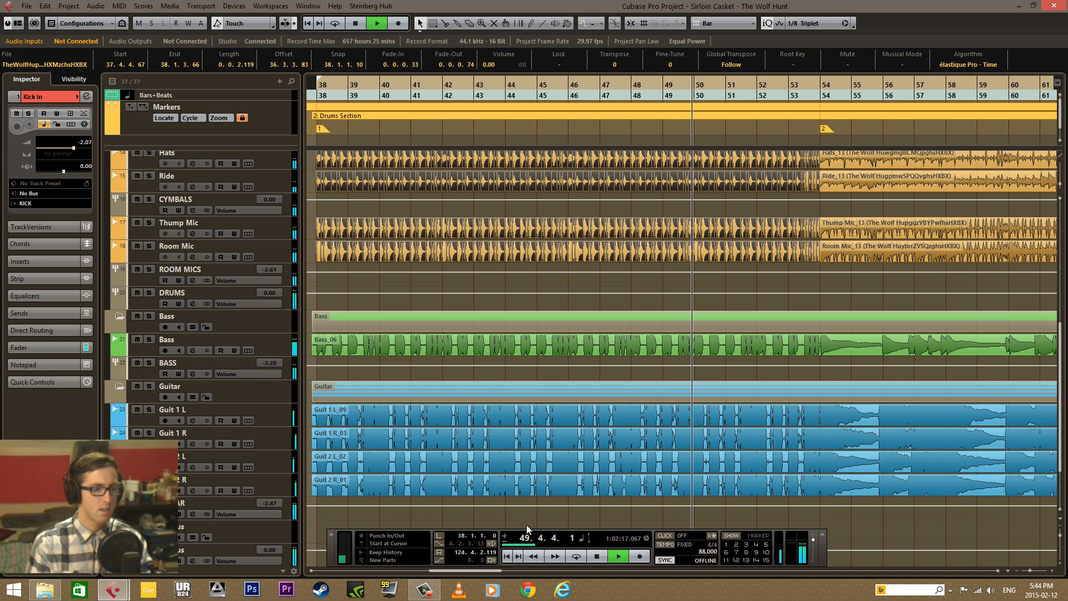
key(space)
Solo the Drums folder and play from bar 44 past bar 51 against the metronome click, switching the click off at the end
click(663, 535)
scroll(531, 356, up, 6)
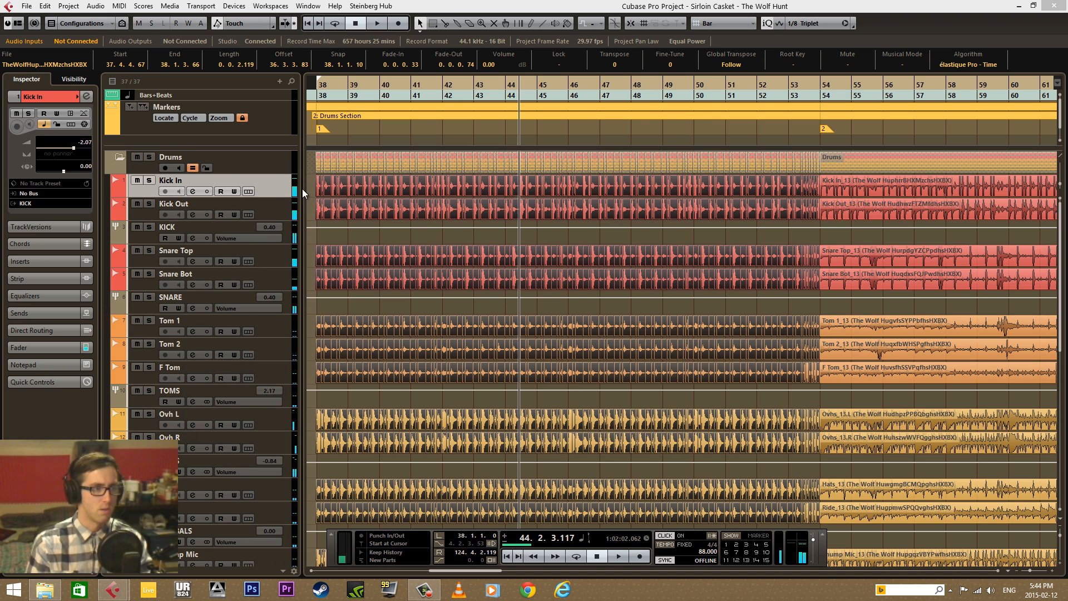
click(149, 157)
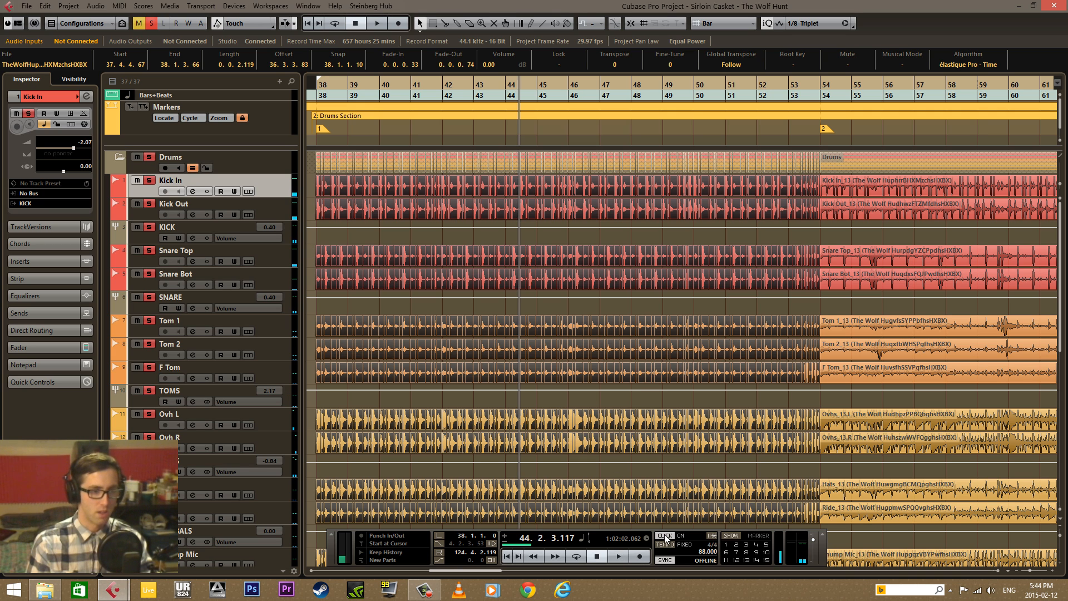
key(space)
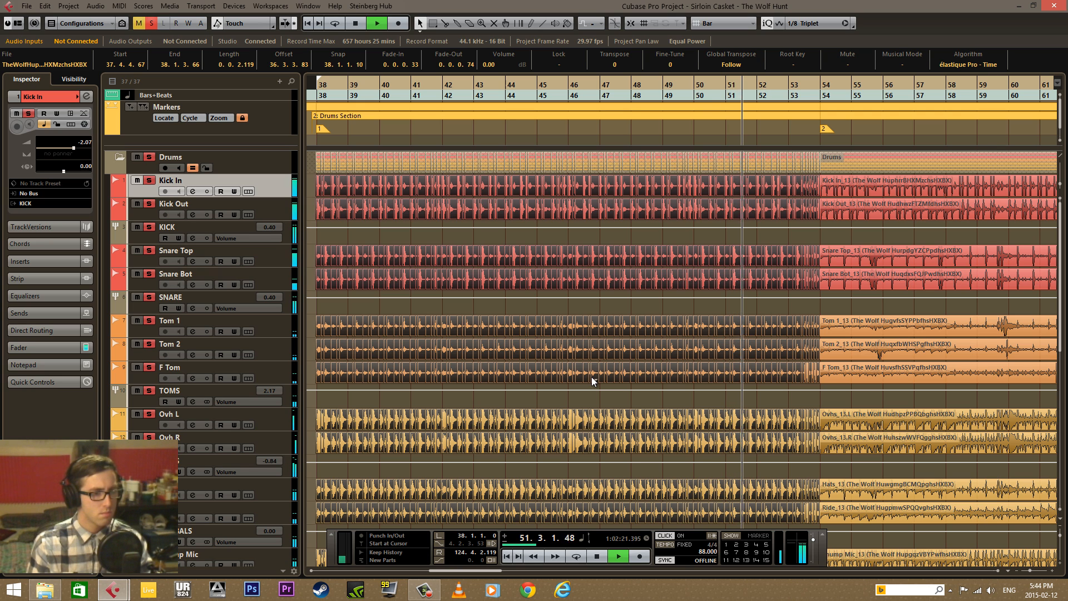
key(space)
click(664, 535)
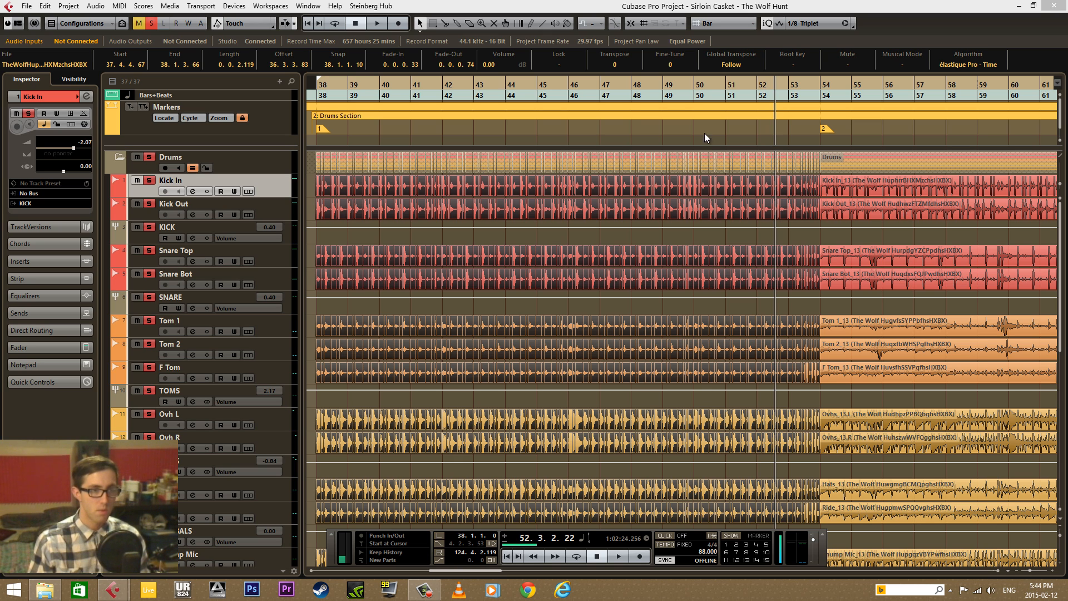
Play the soloed drums through bars 52 and 53 into bar 54 to check the end of the quantized section
drag(733, 82, 562, 137)
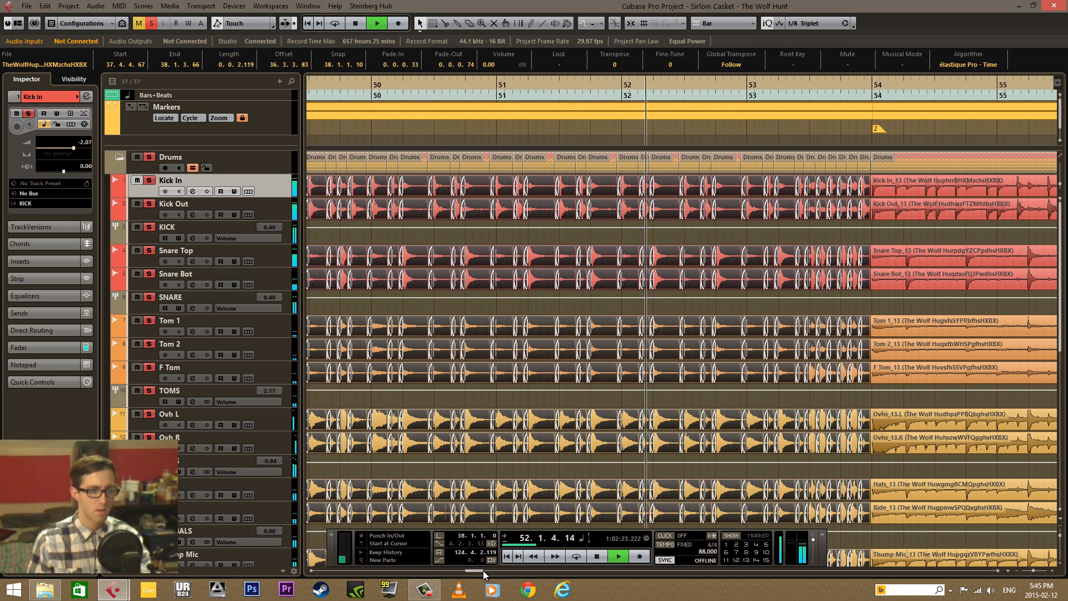
drag(482, 570, 485, 571)
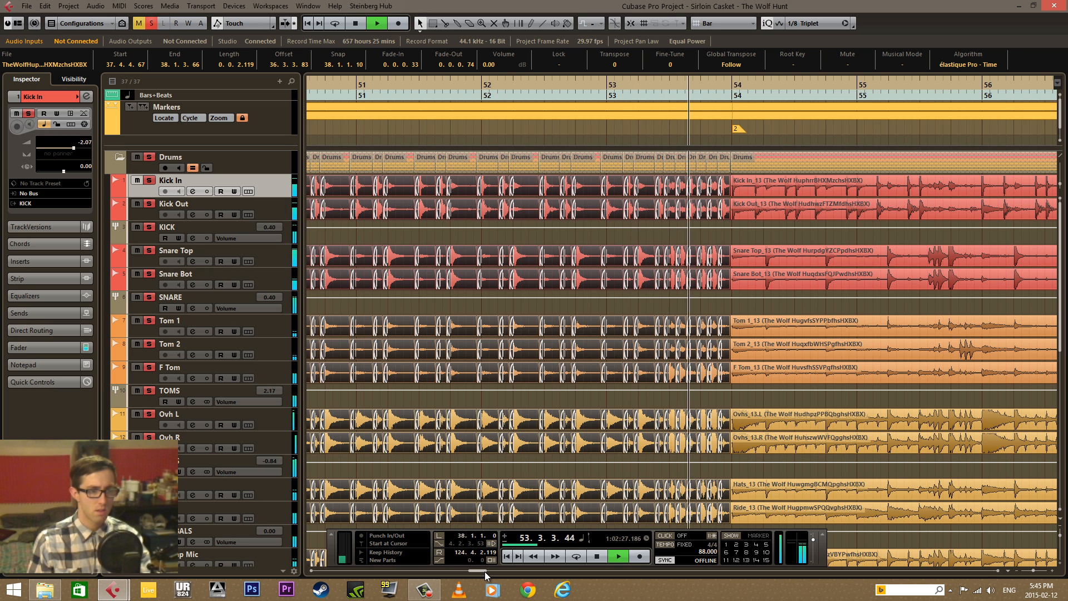
key(space)
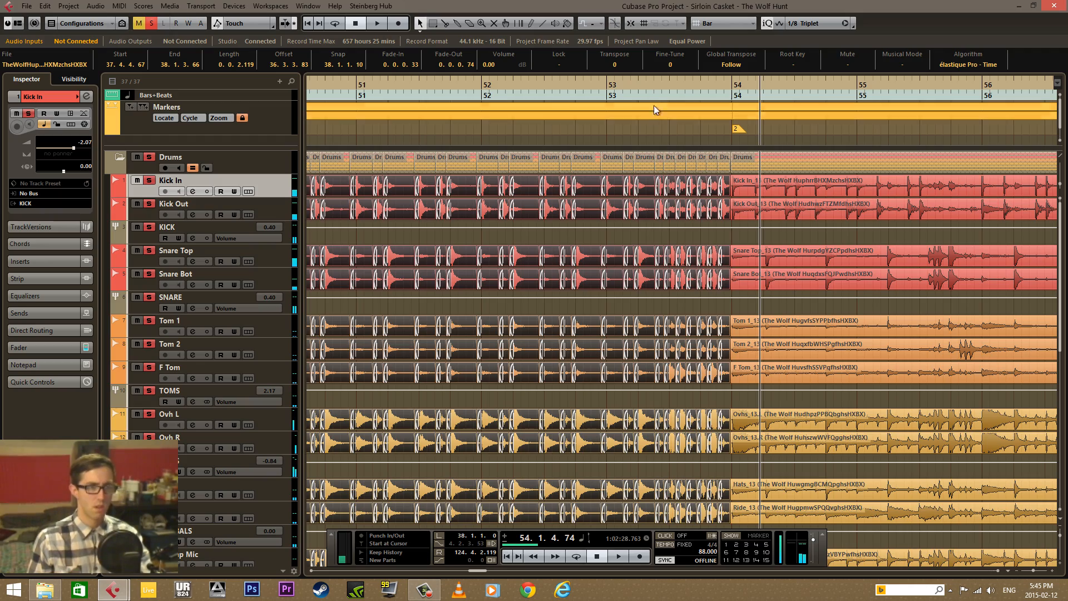
Reset the drums' quantization and requantize them to 1/8 triplet with iQ at 40 %
drag(673, 89, 397, 79)
click(853, 24)
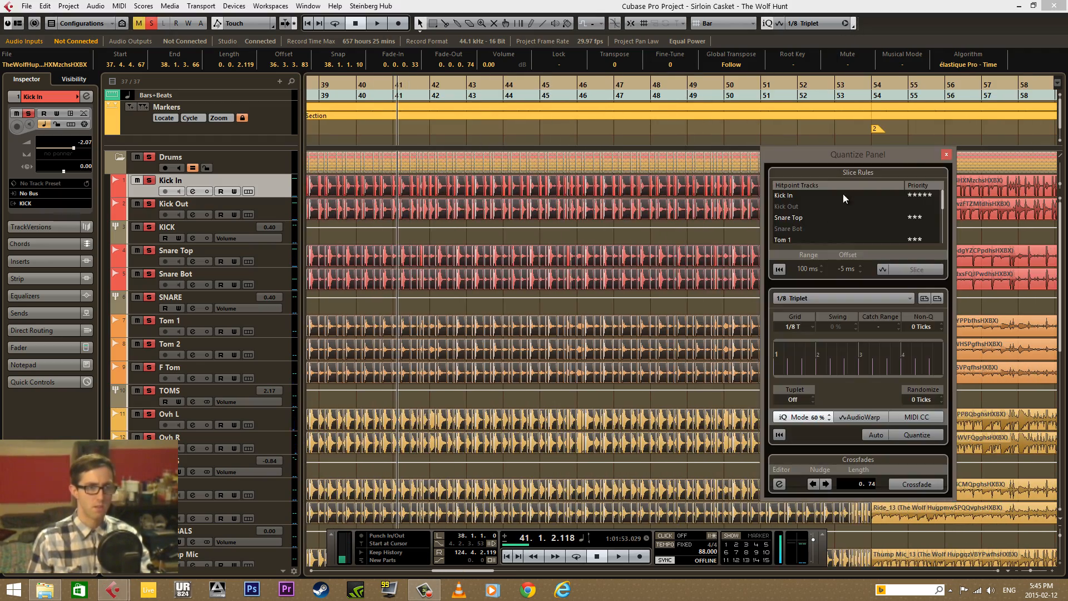
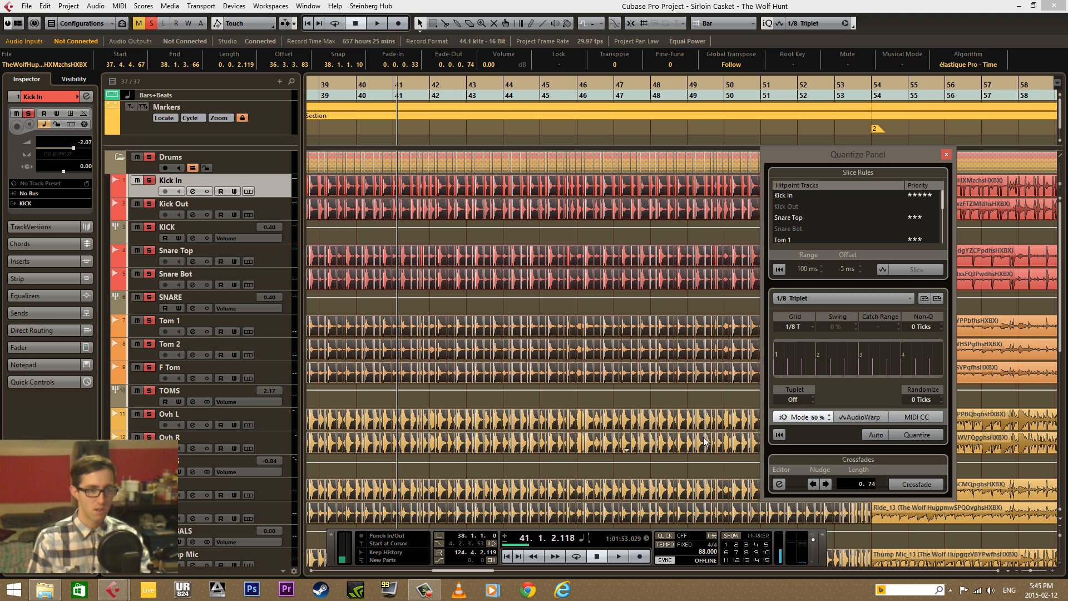
click(778, 435)
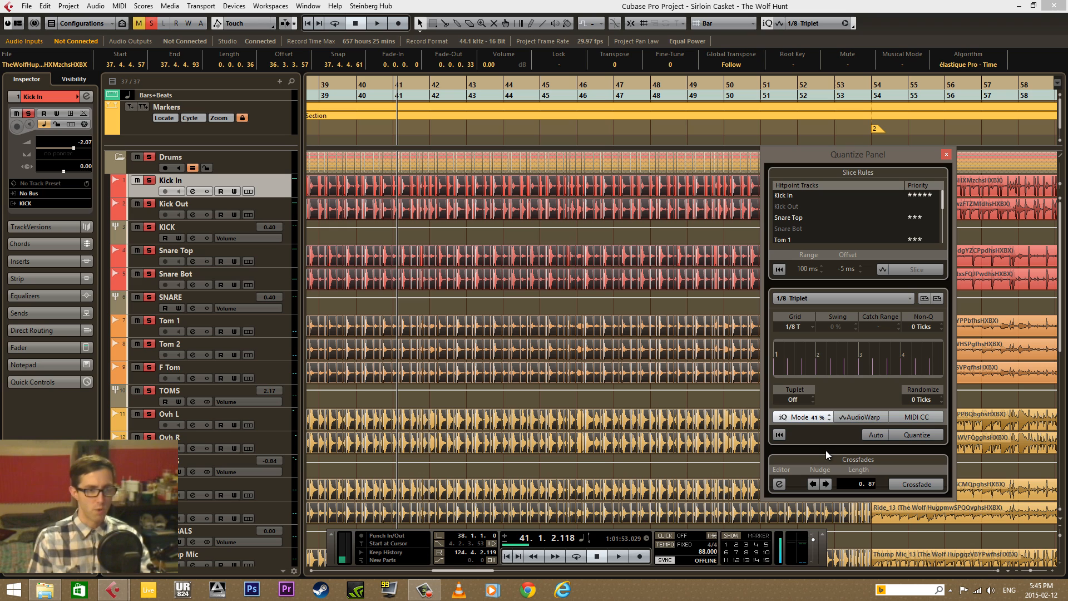
click(913, 438)
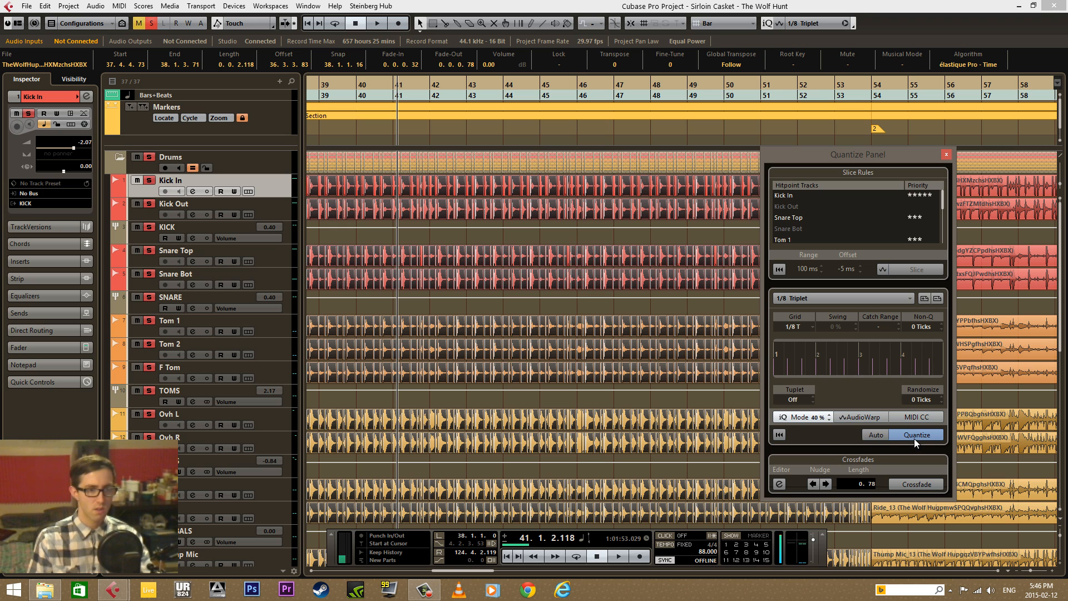
Crossfade the requantized drum slices with a length of 78 and play the drums from bar 41
click(890, 484)
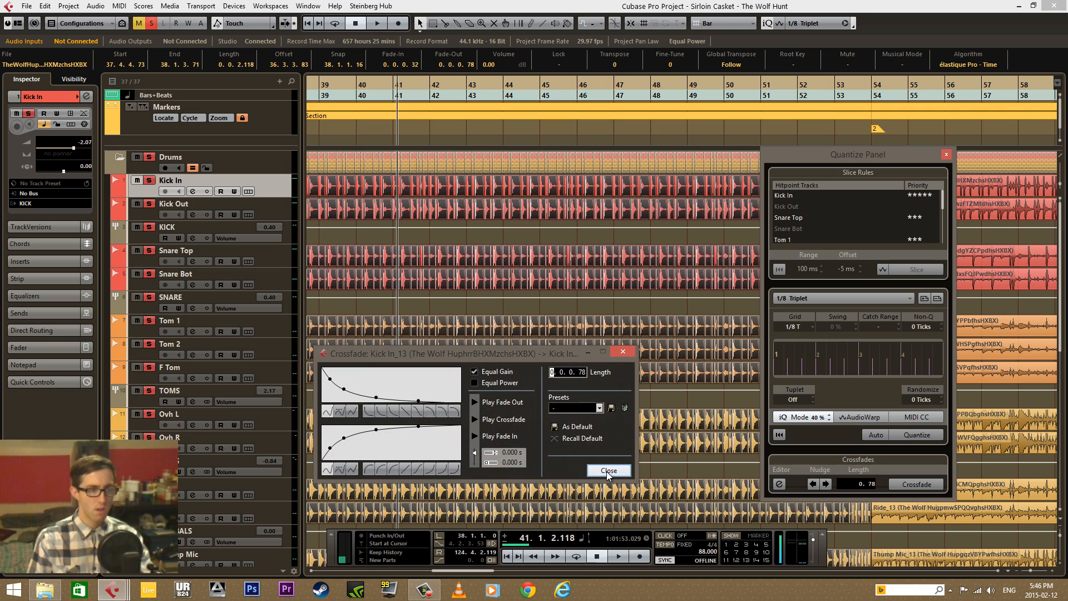
click(608, 472)
drag(407, 92, 419, 119)
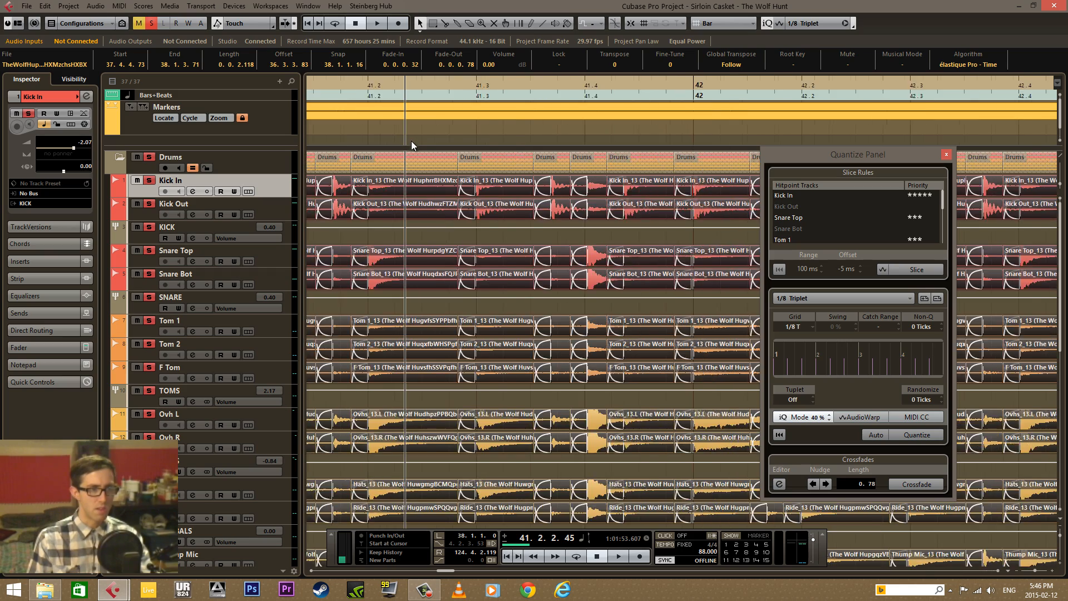
key(space)
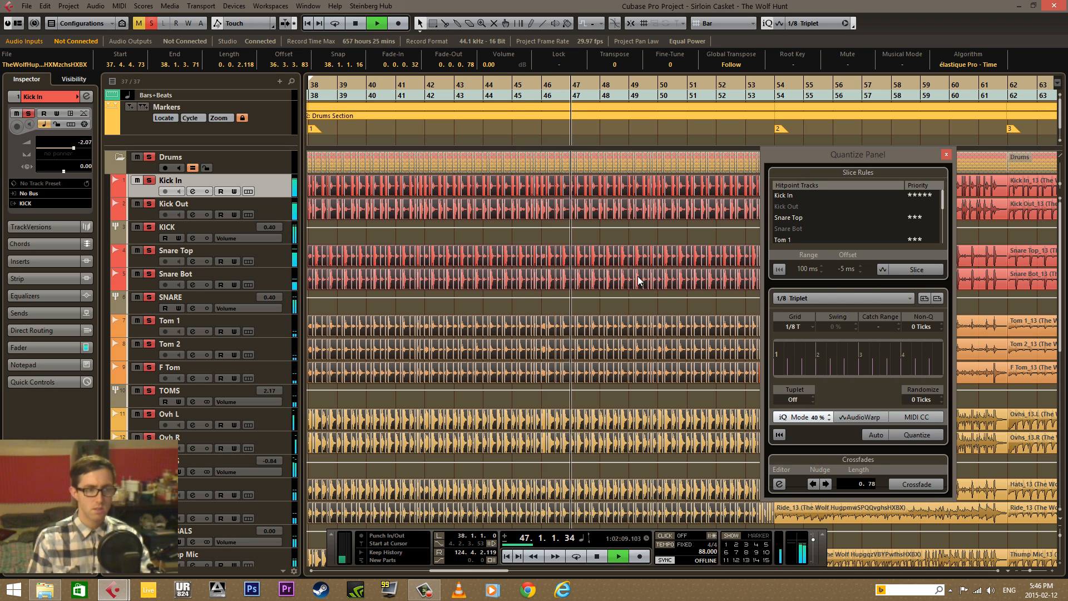
Play the soloed drums from about bar 45 to bar 47 twice to check the crossfades around bar 46
key(space)
drag(552, 99, 449, 173)
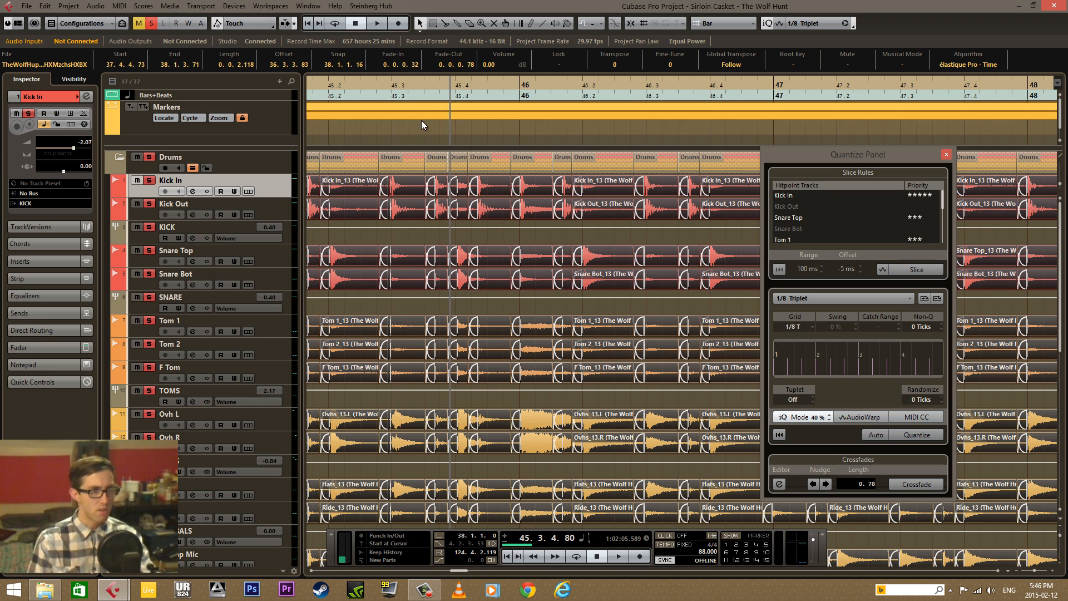
click(416, 93)
key(h)
key(space)
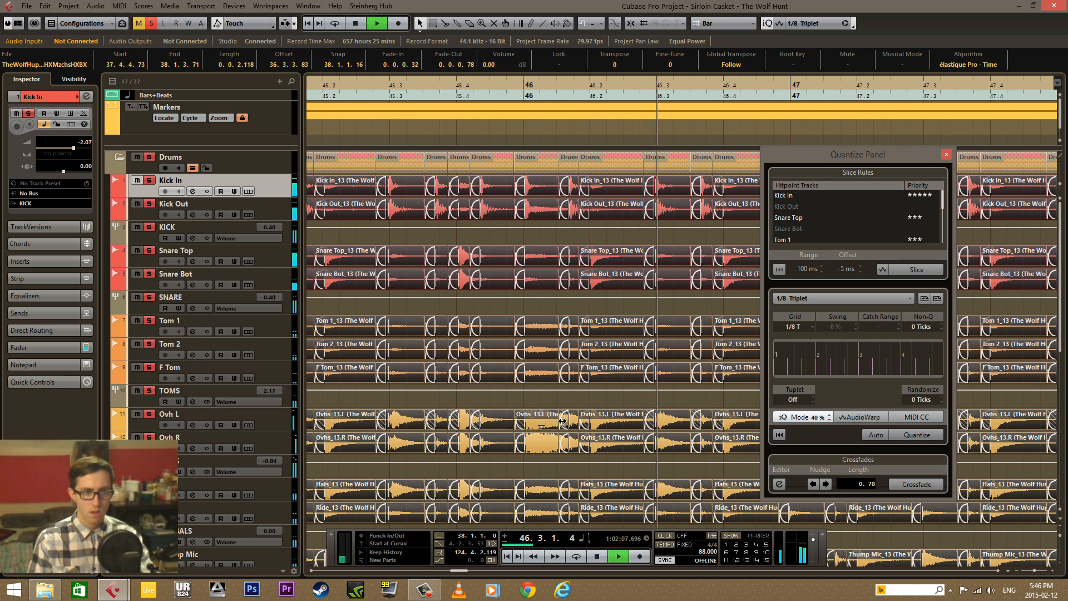
key(space)
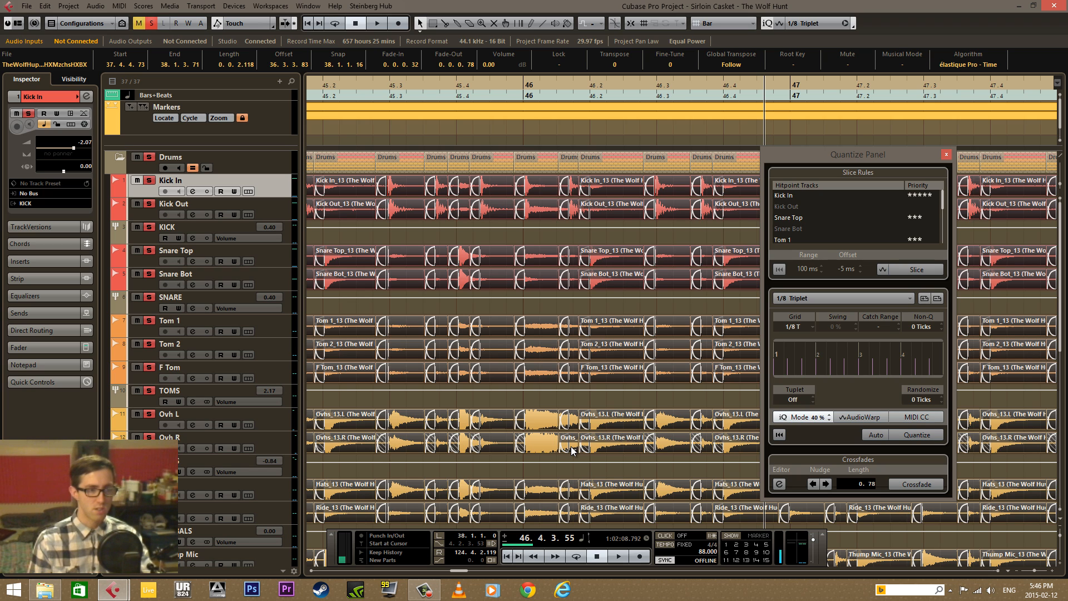
drag(605, 86, 295, 108)
key(space)
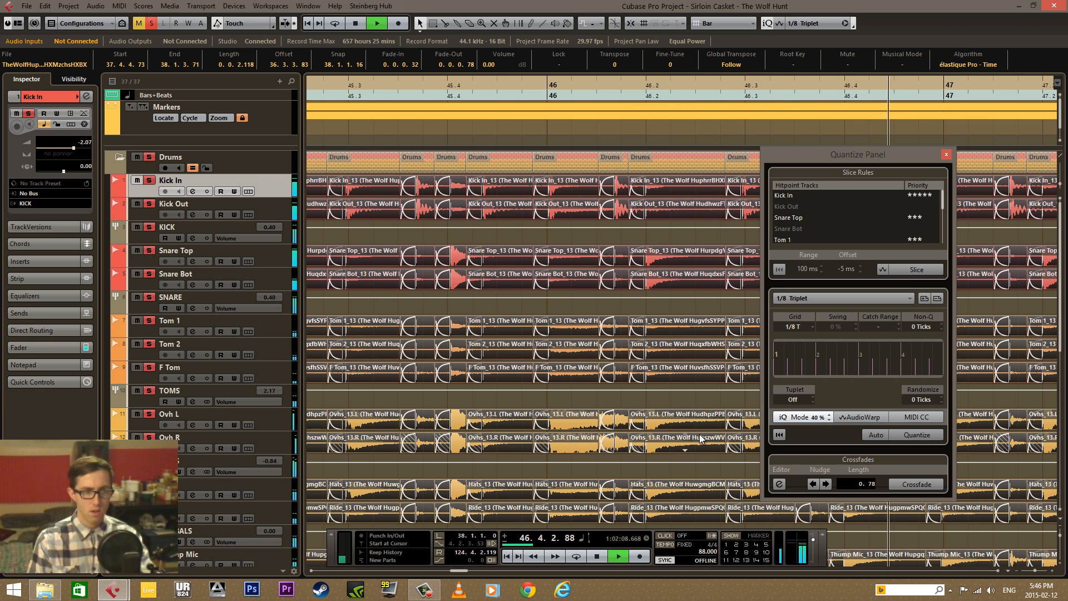
key(space)
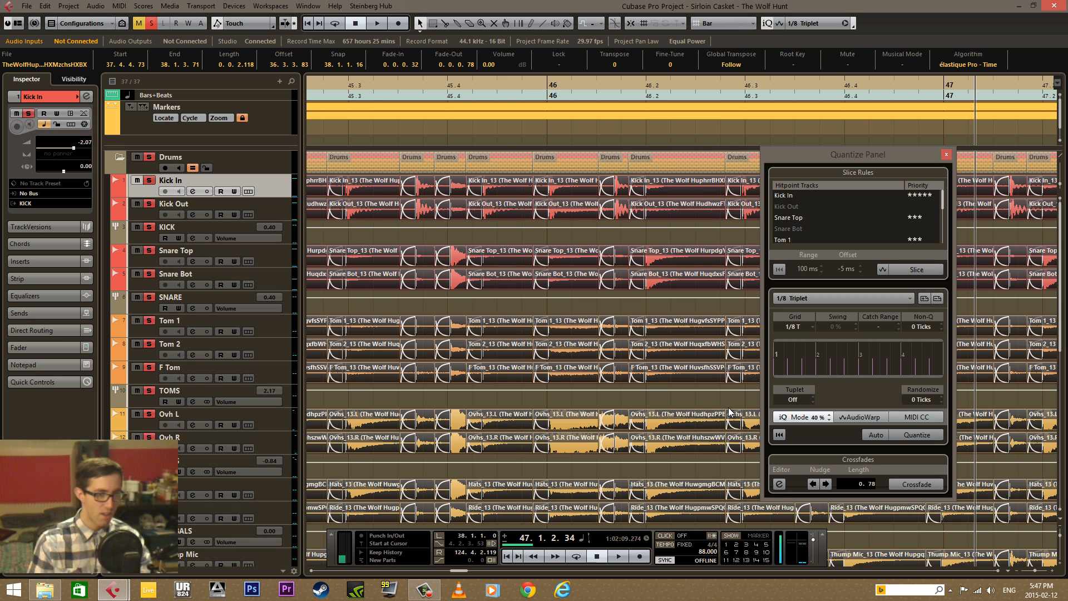
Pull the crossfade start near beat 46.2 later on all selected slices to a length of 9 and play the drums from bar 44
drag(642, 108, 643, 163)
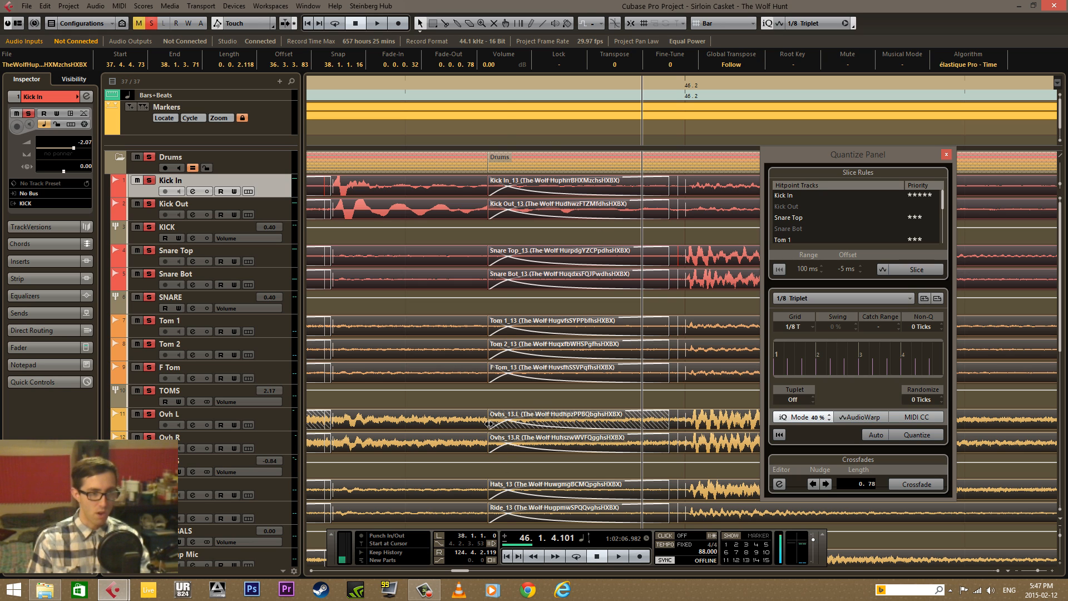
drag(488, 424, 649, 400)
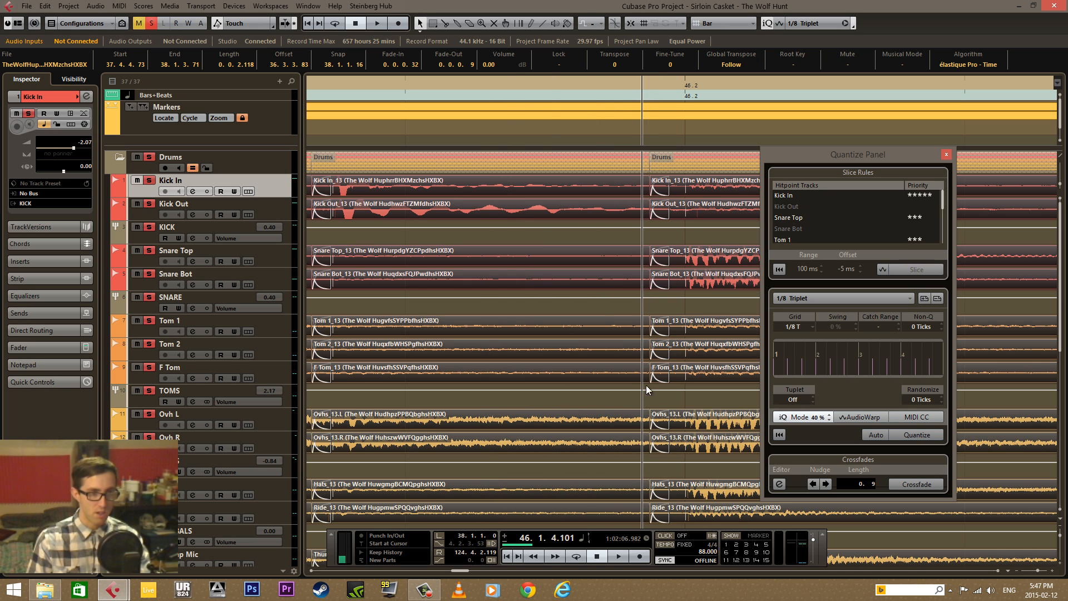
drag(637, 88, 560, 35)
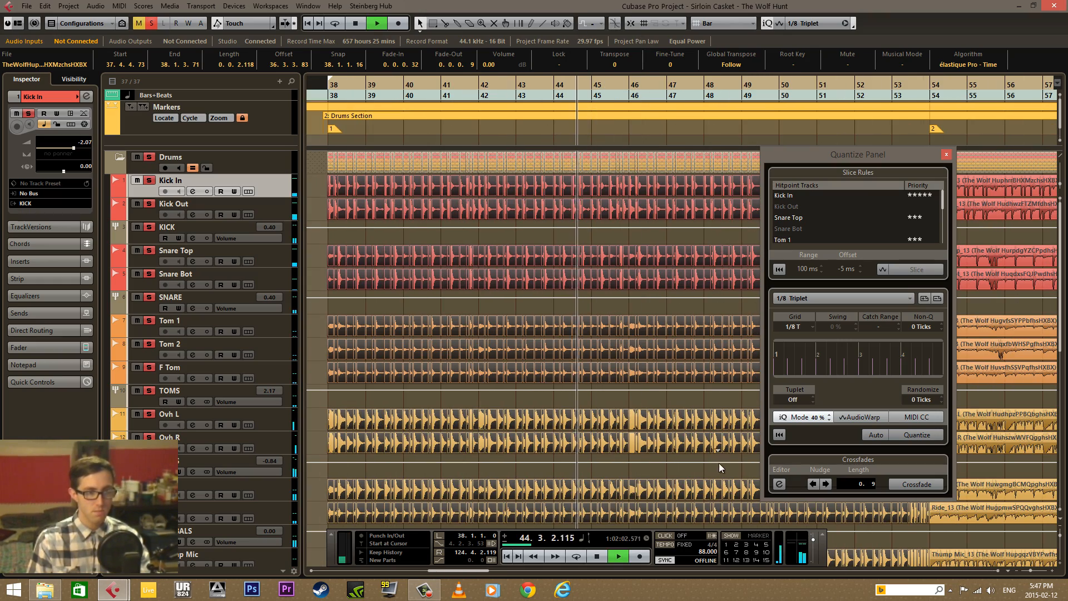
key(h)
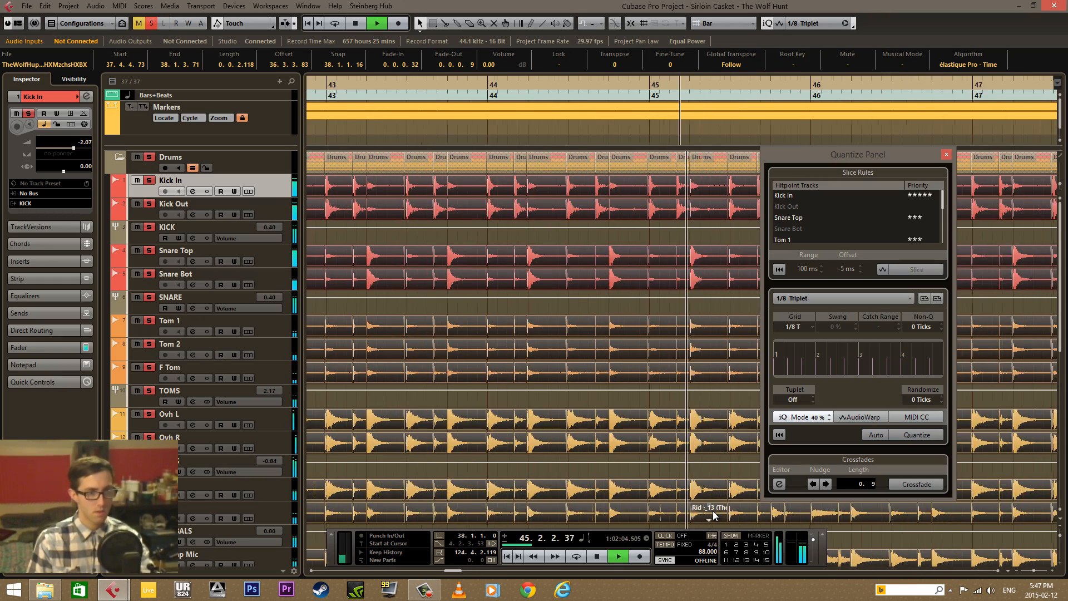
key(h)
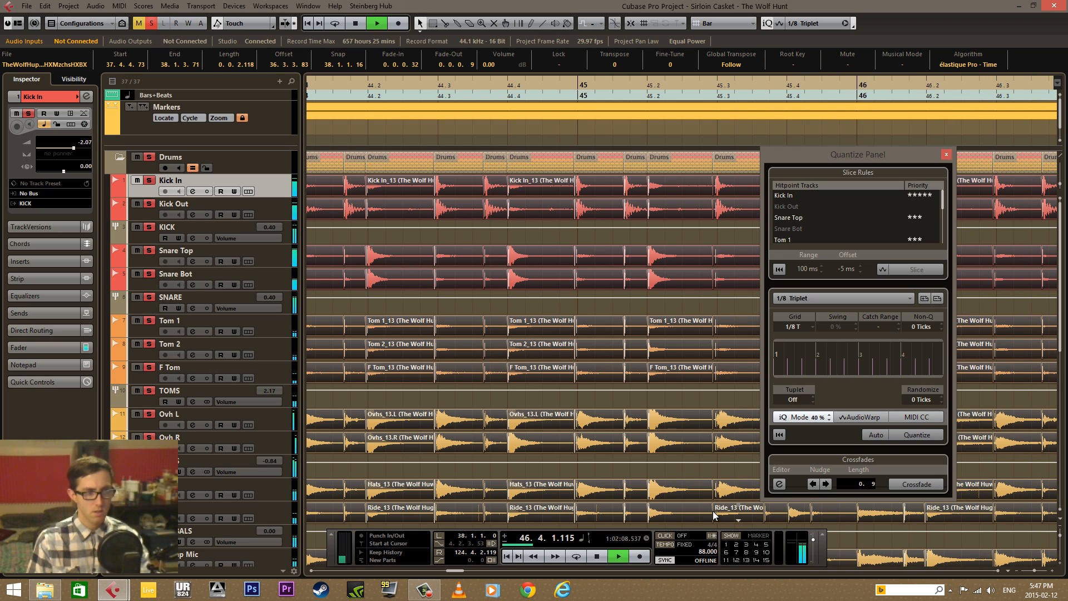
key(space)
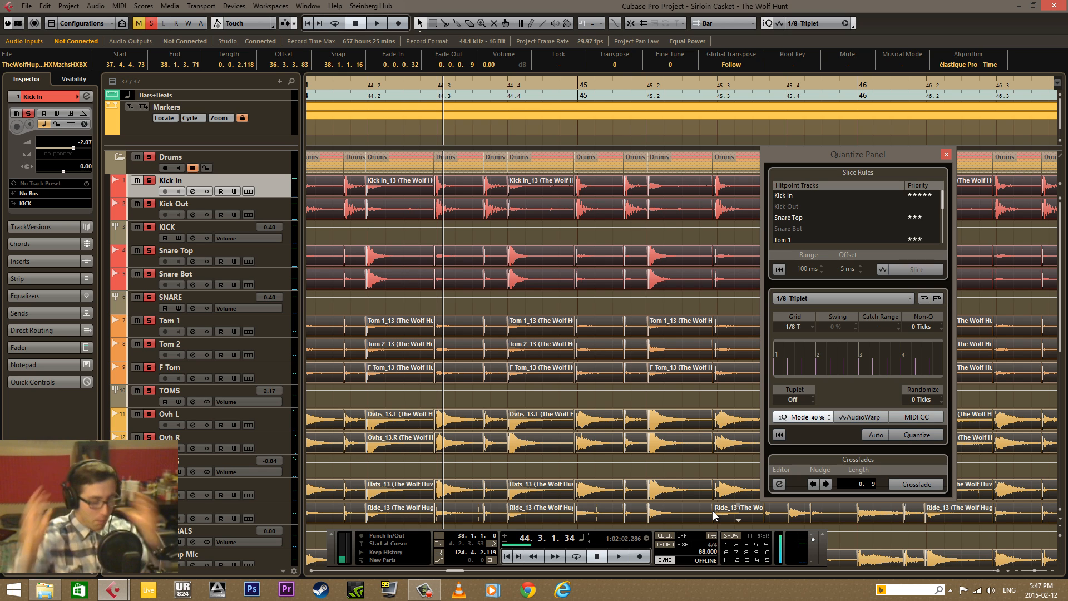
Replay the soloed drums from bar 44 through bar 46 and inspect the shortened crossfades
key(space)
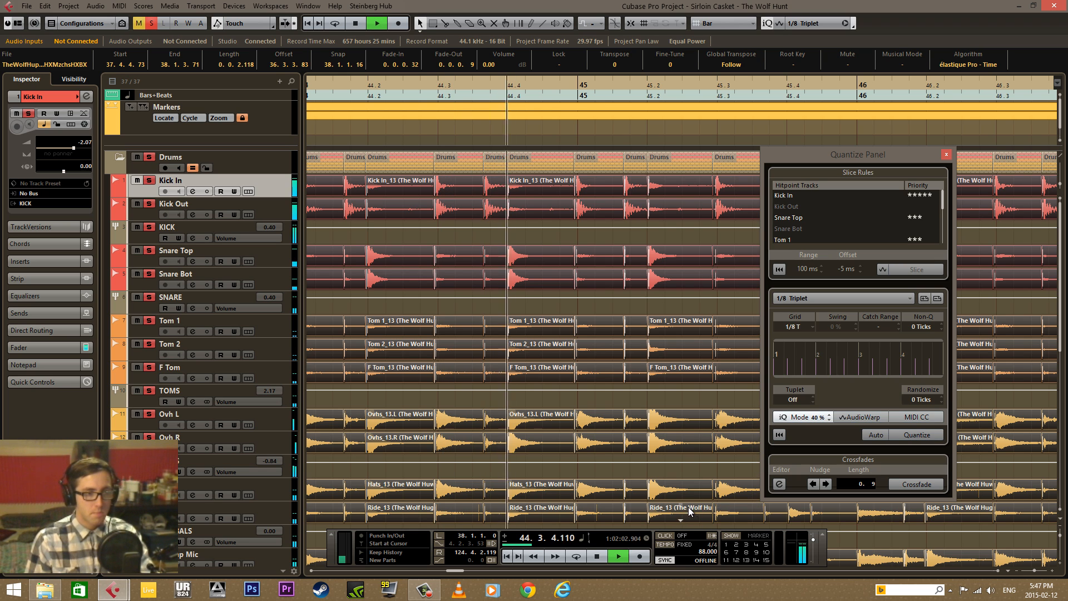
drag(454, 571, 459, 572)
key(h)
key(h)
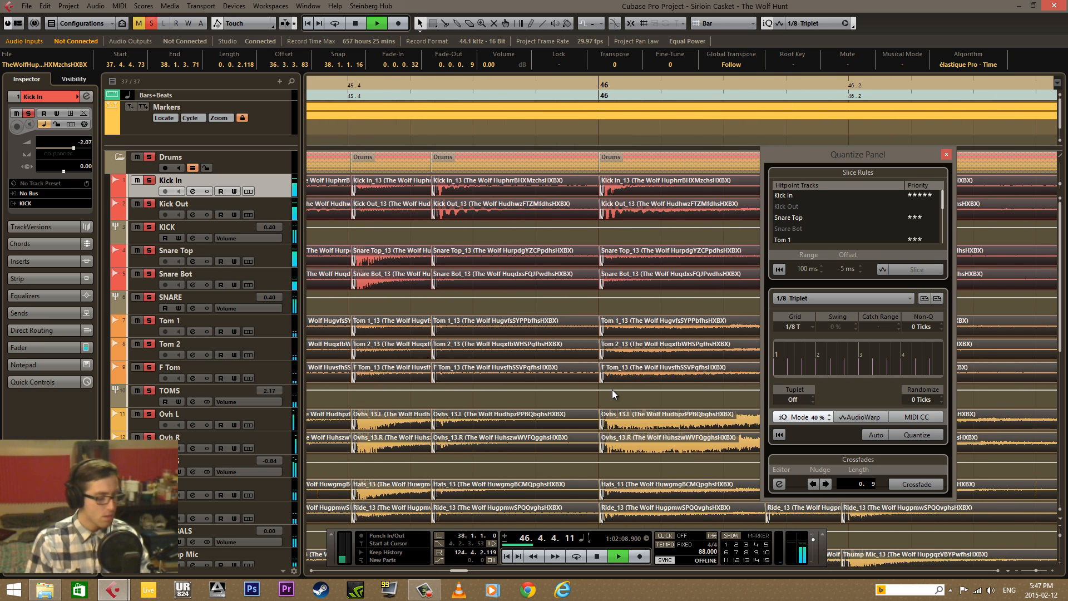
key(space)
Adjust both ends of the crossfade at bar 46 on all selected drum slices to shorten the crossfades to a length of 5
drag(599, 87, 599, 140)
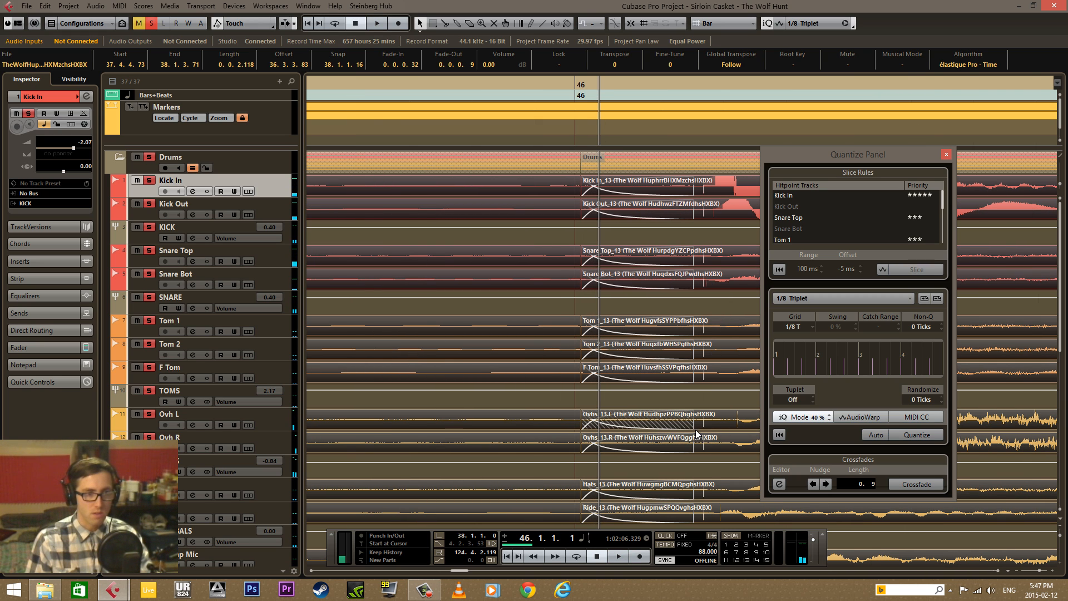
mouse_move(695, 430)
mouse_down()
mouse_move(747, 432)
mouse_move(722, 432)
mouse_up()
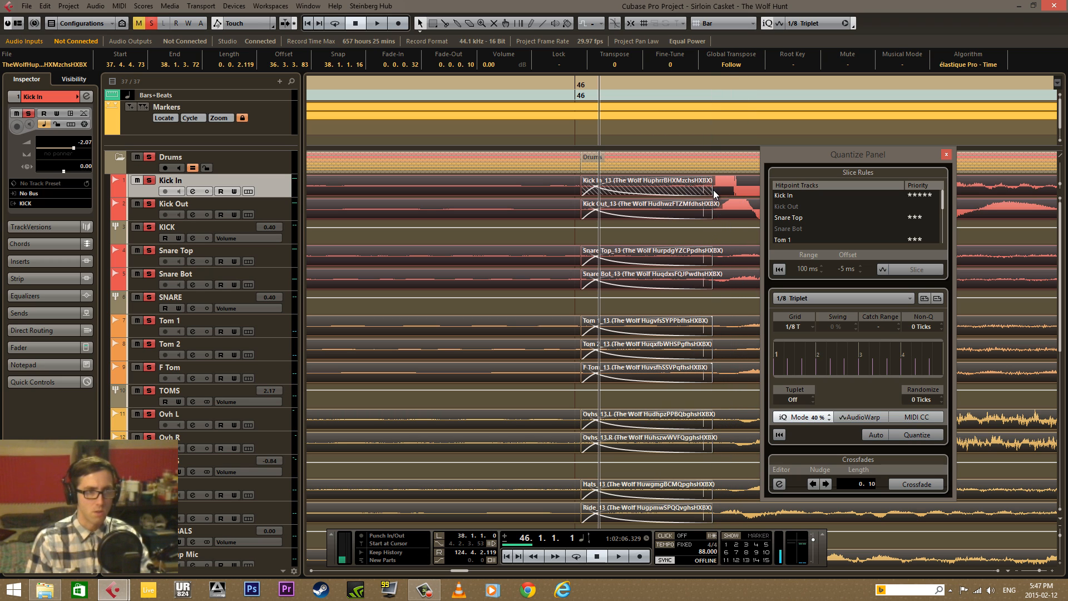
drag(713, 195, 682, 197)
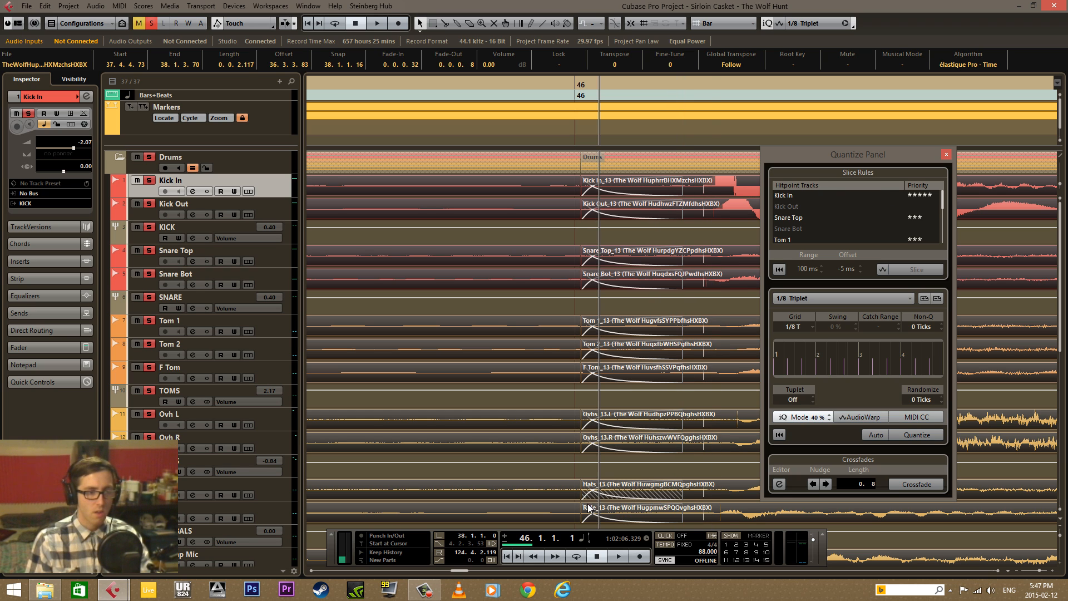
drag(581, 498, 621, 500)
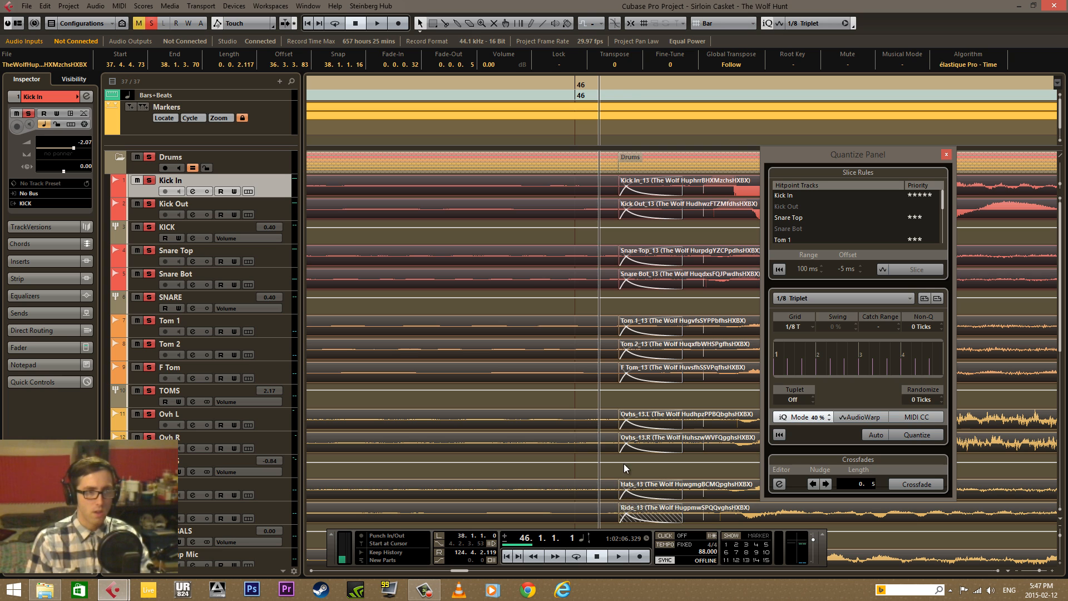
Play the soloed drums from bar 45 past bar 50 to check the crossfades, and close the Quantize Panel
drag(626, 85, 327, 29)
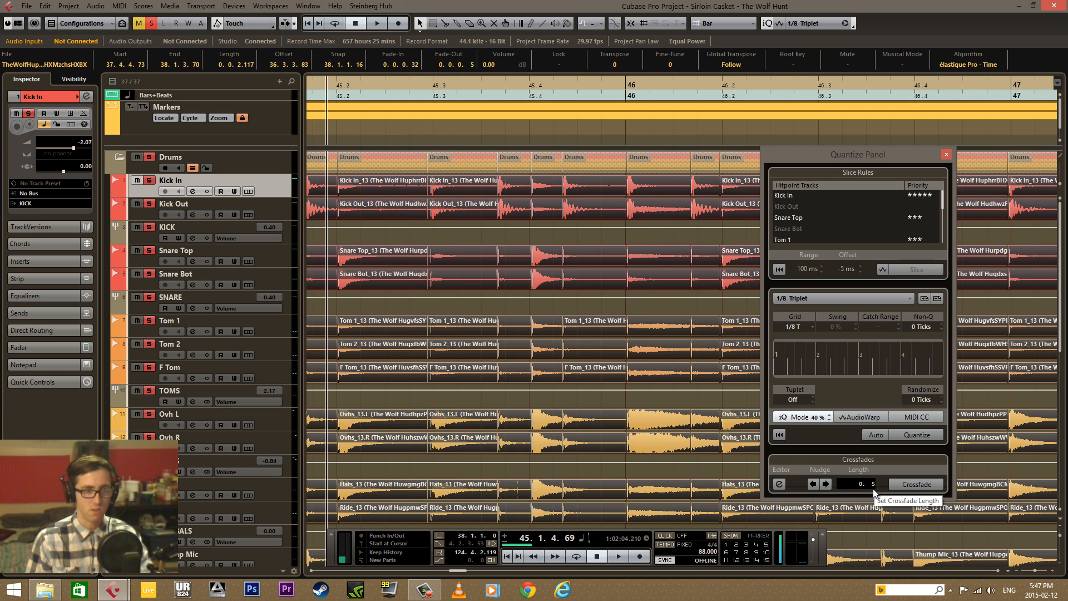
key(space)
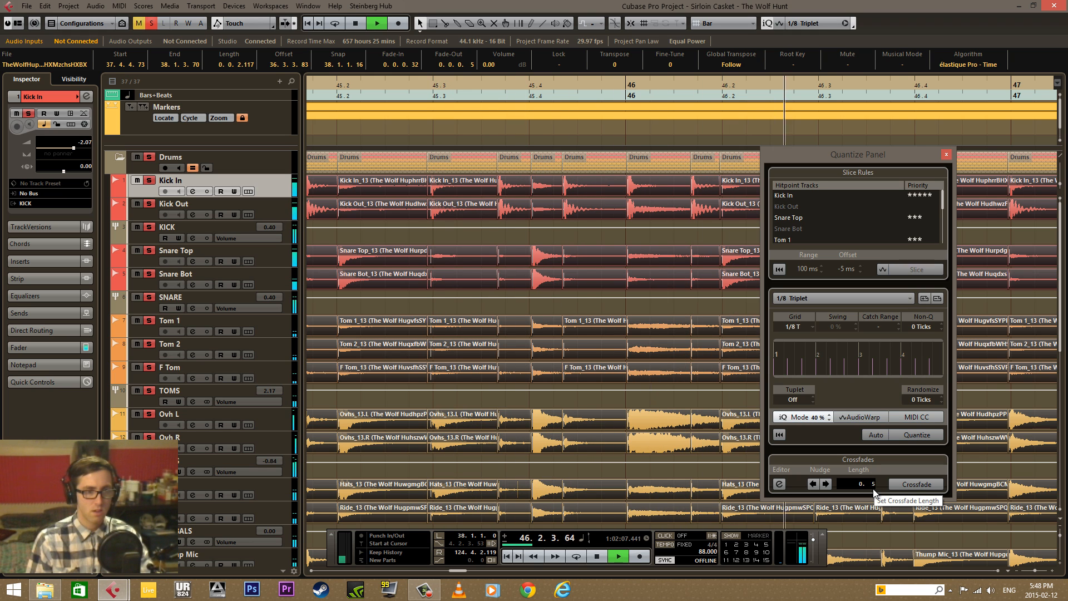
drag(866, 152, 912, 138)
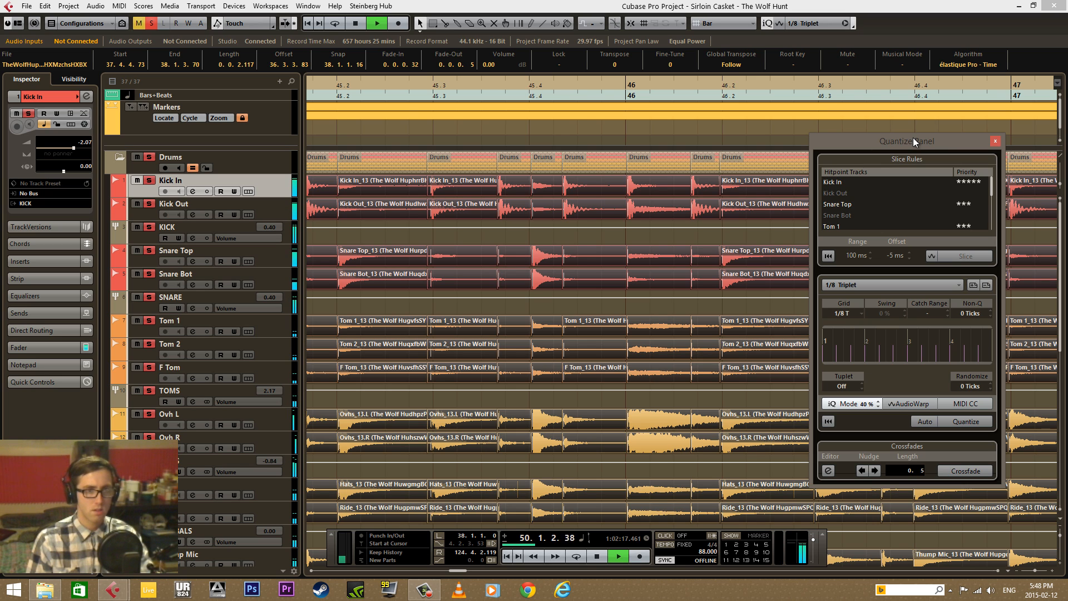
key(space)
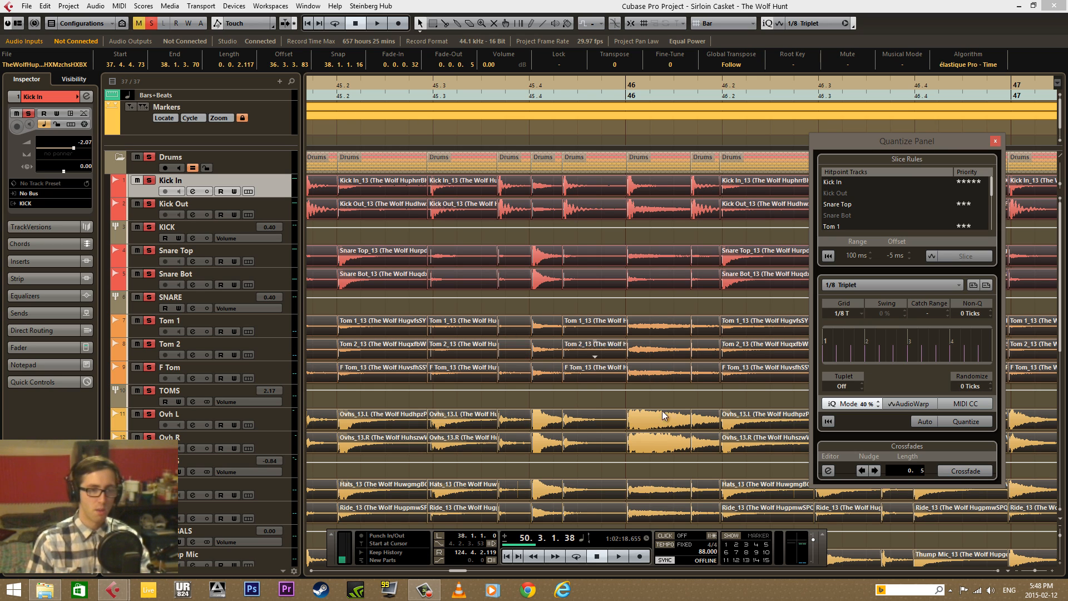
click(993, 141)
Play the overhead, cymbal and room tracks from beat 46.2 to bar 50, and replay the passage from beat 49.3
scroll(457, 571, right, 3)
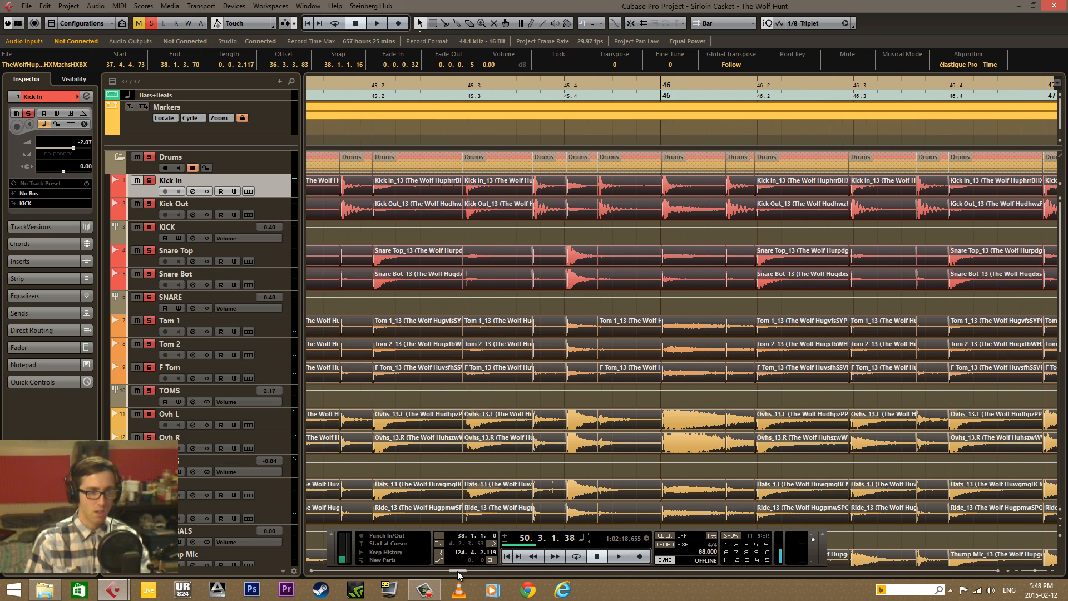
scroll(603, 459, down, 5)
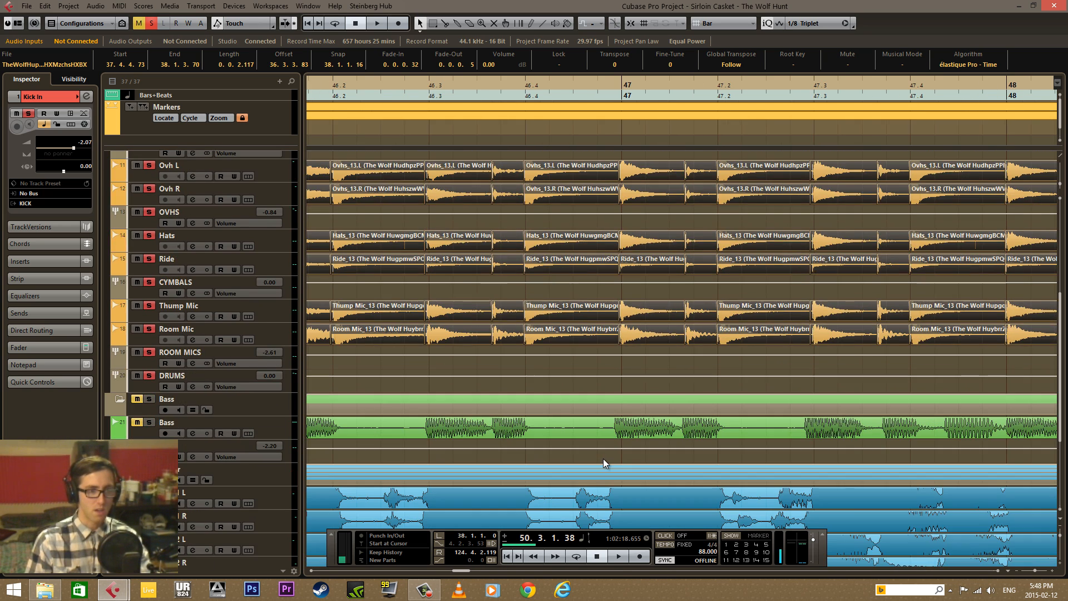
drag(437, 86, 395, 85)
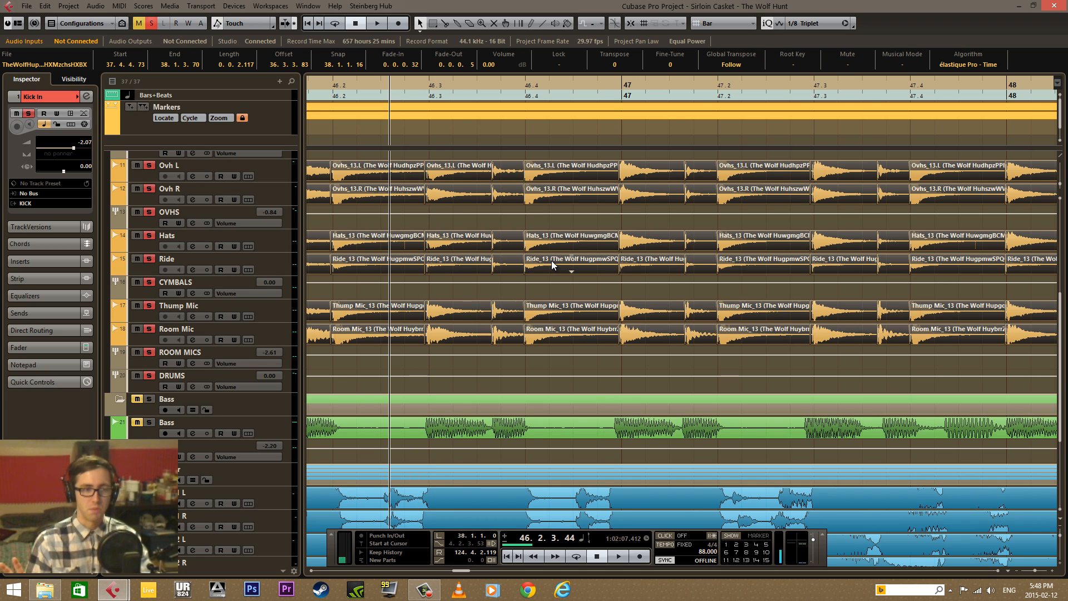
key(space)
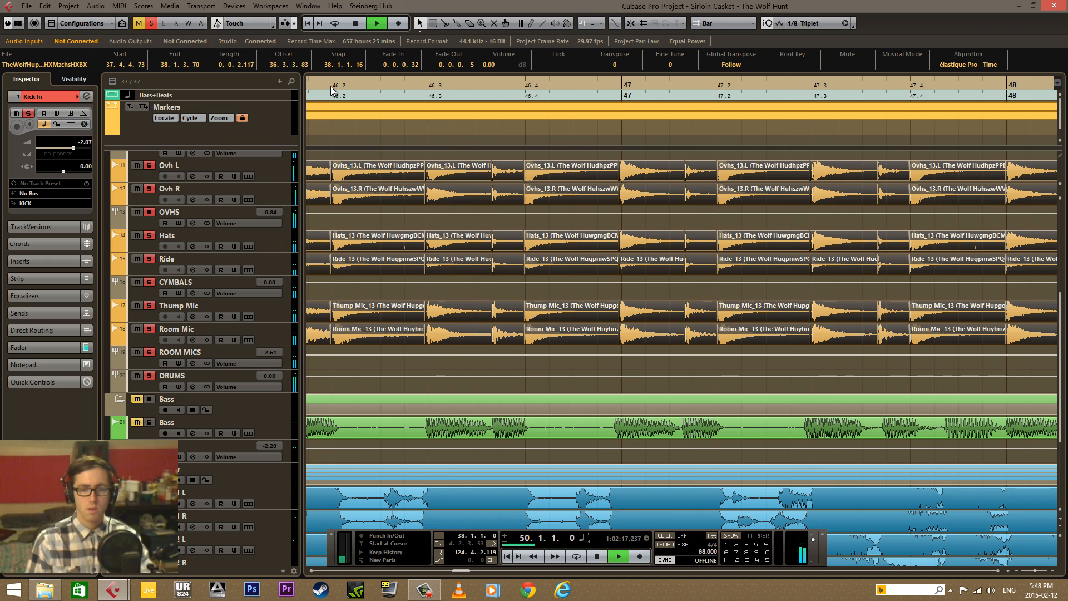
key(space)
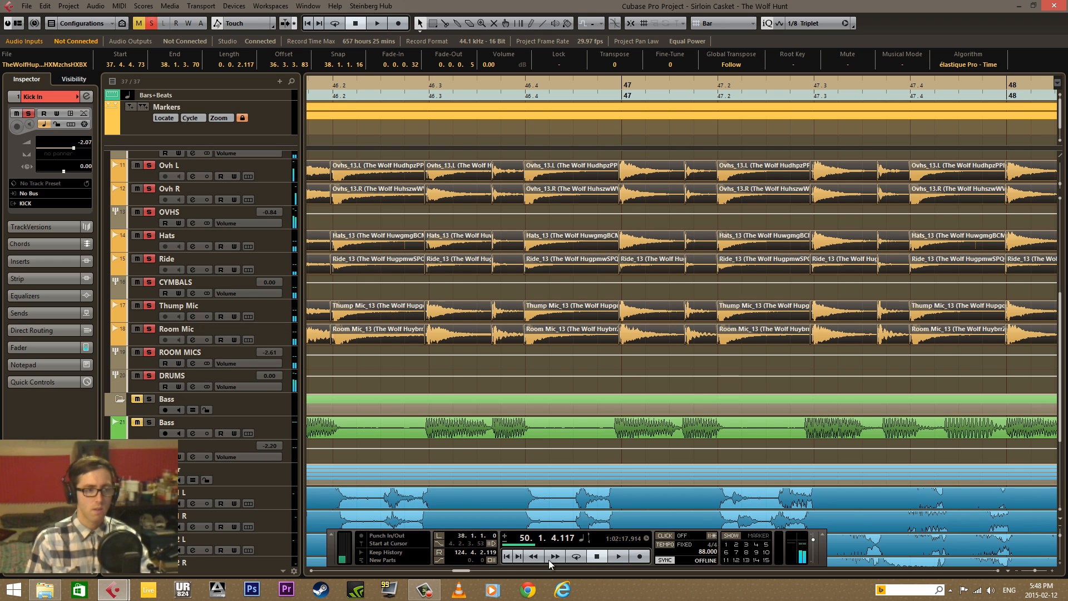
drag(465, 572, 476, 577)
key(space)
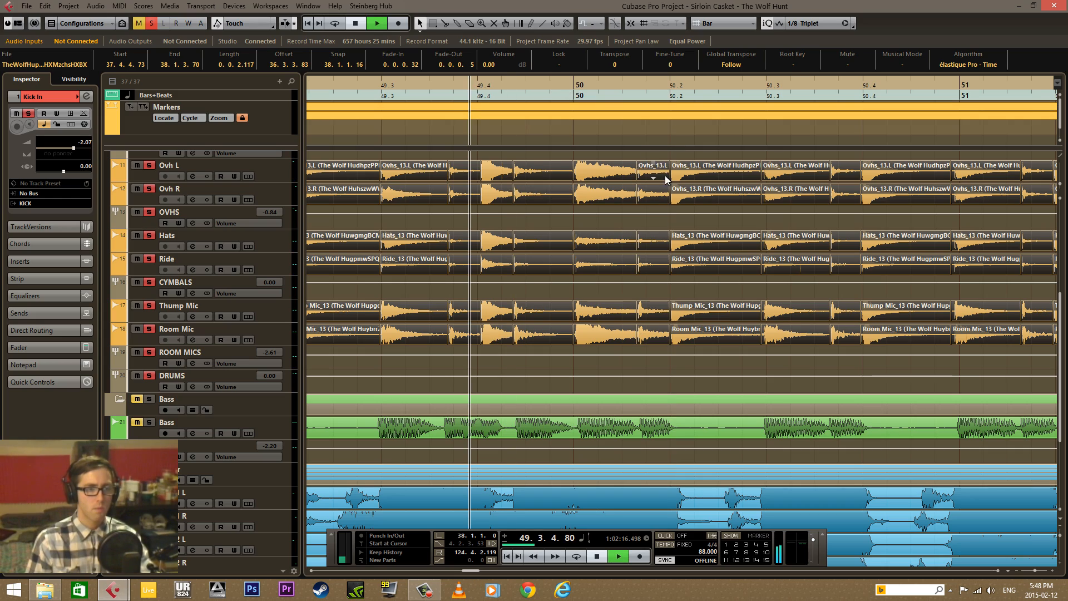
Deselect the drum events, extend only the slice at bar 50 back to 49.4.4.106, and shorten its fade-in to 8
drag(569, 94, 630, 138)
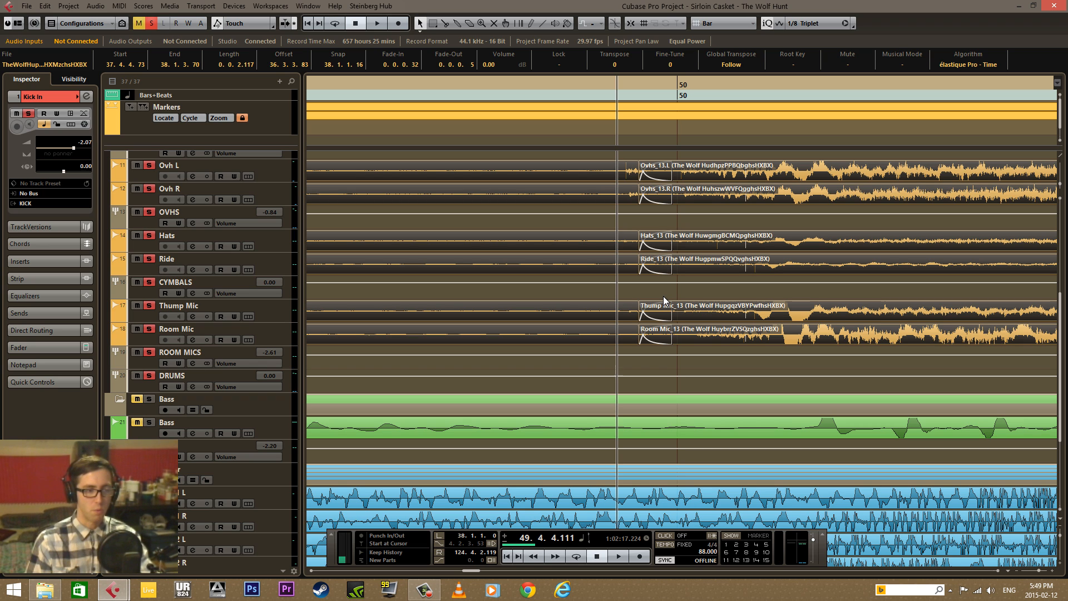
click(610, 225)
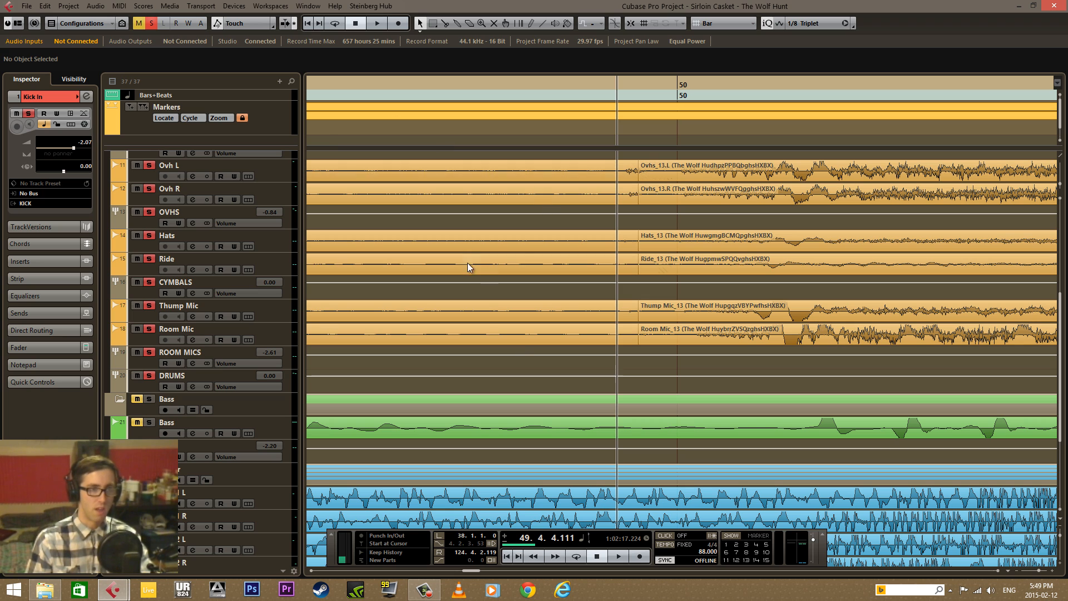
click(646, 176)
drag(640, 173, 588, 174)
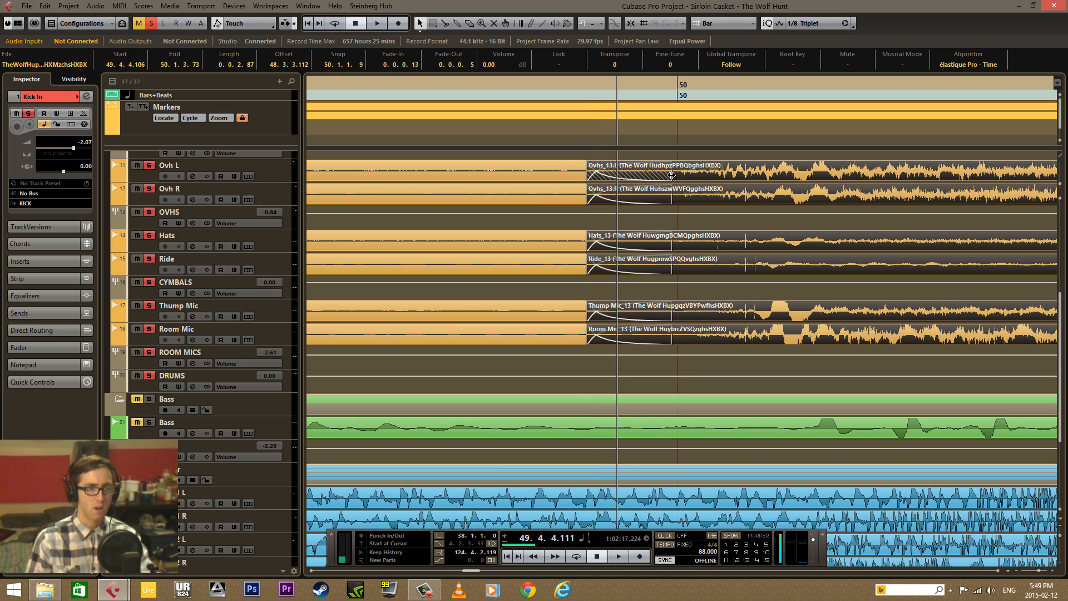
drag(671, 175, 638, 175)
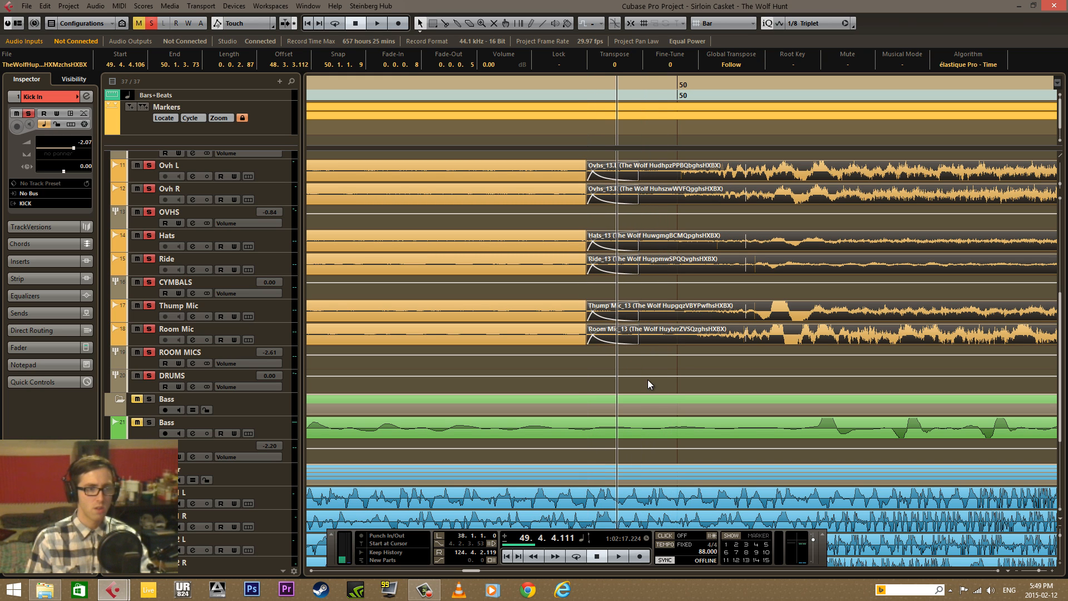
click(647, 380)
Play the soloed drums across bar 50 to check the adjusted crossfade
drag(624, 63, 342, 62)
key(space)
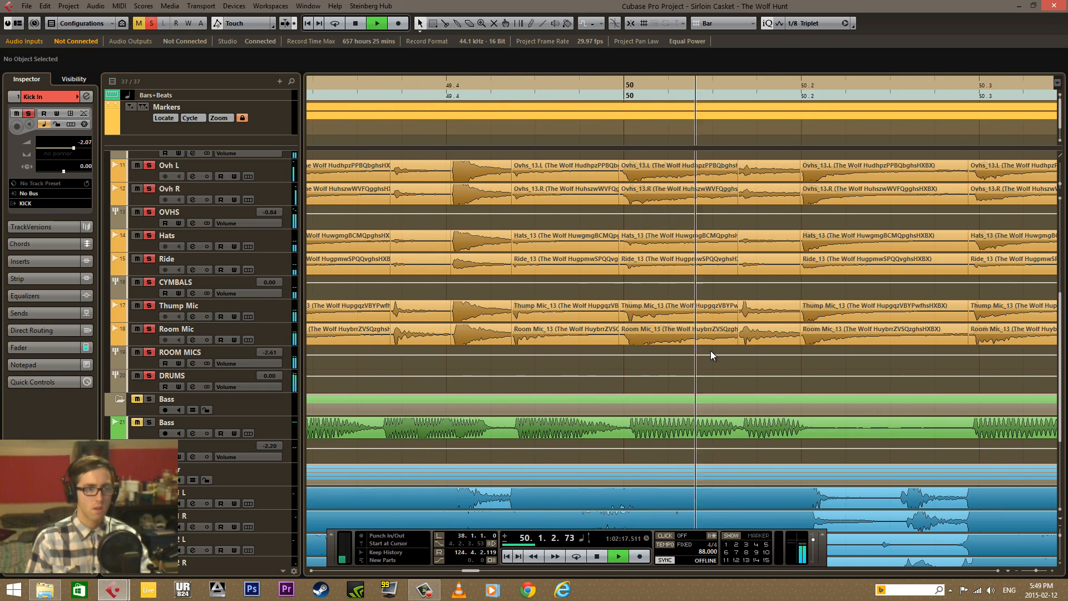
key(space)
Play the edited drums from just before bar 38 past bar 45 to review the whole section
drag(658, 88, 463, 108)
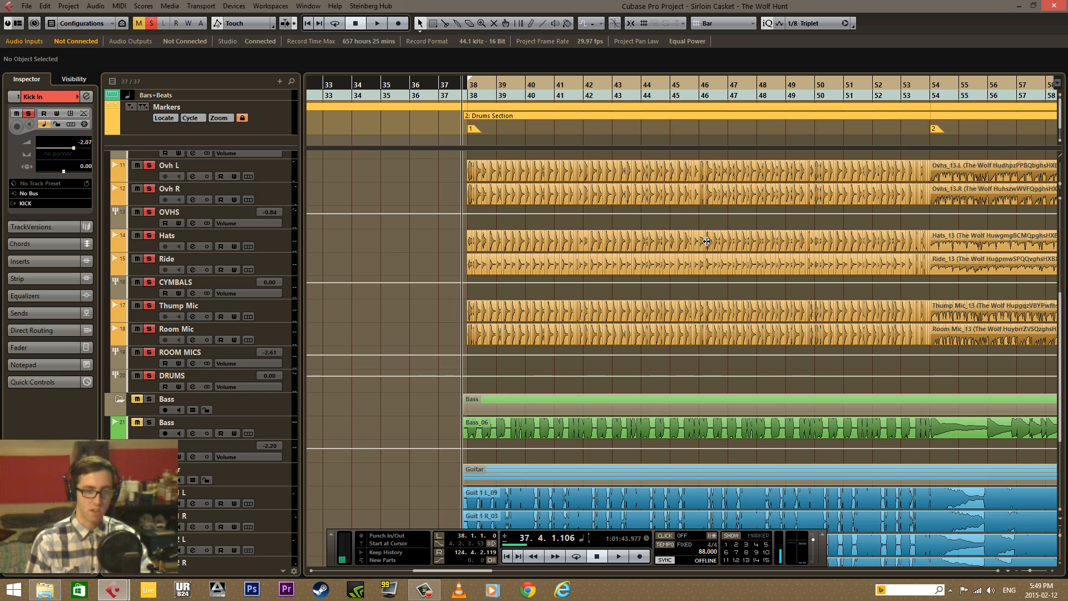
key(space)
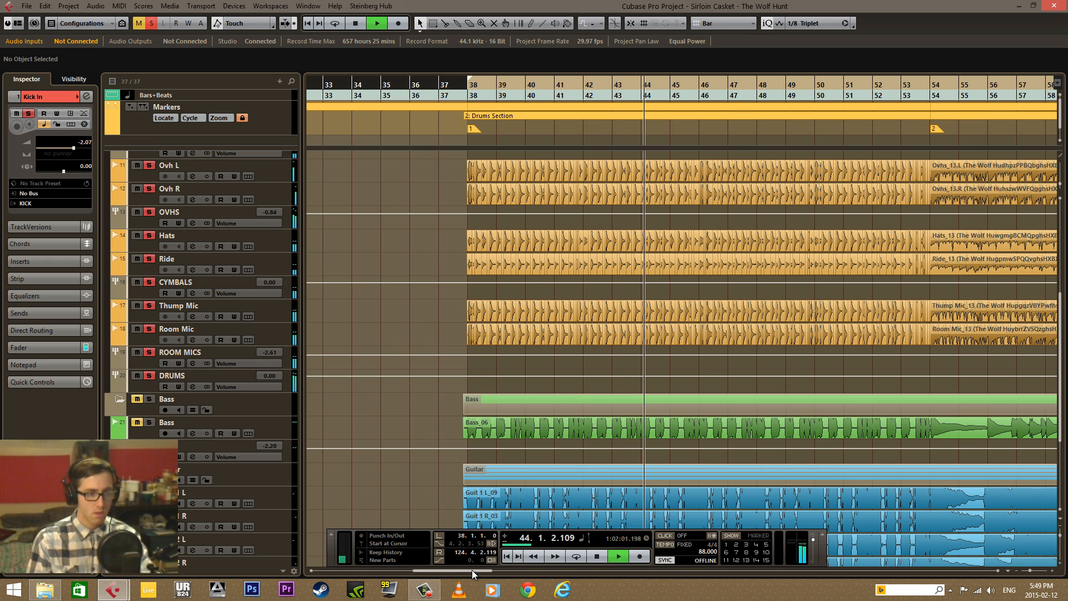
drag(472, 569, 487, 573)
scroll(590, 355, up, 5)
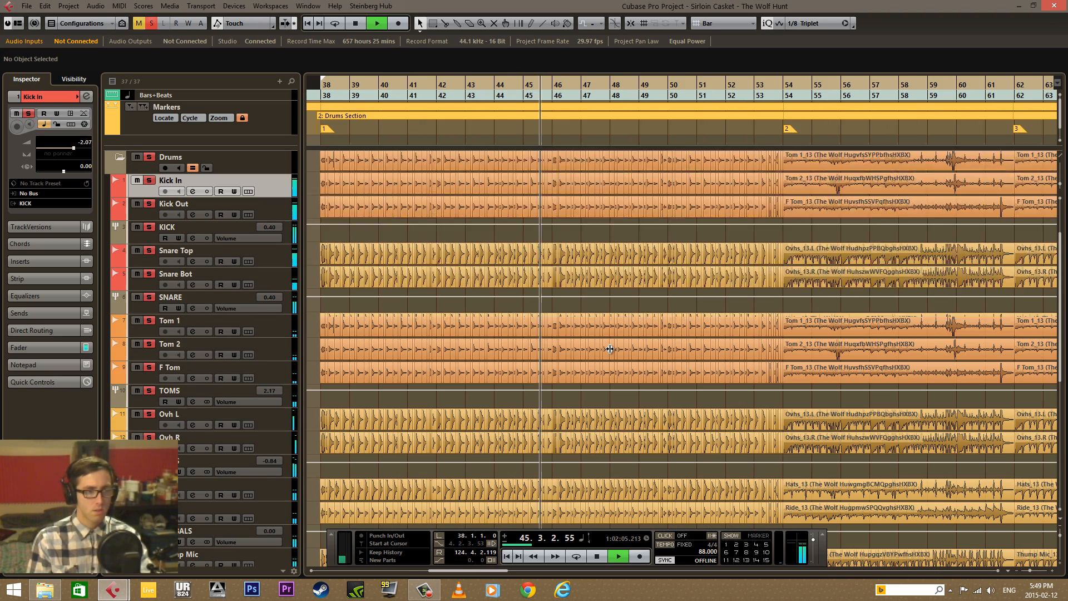
Play the edited drums on through bar 49 and replay the passage around bar 48 from closer in
scroll(610, 349, down, 3)
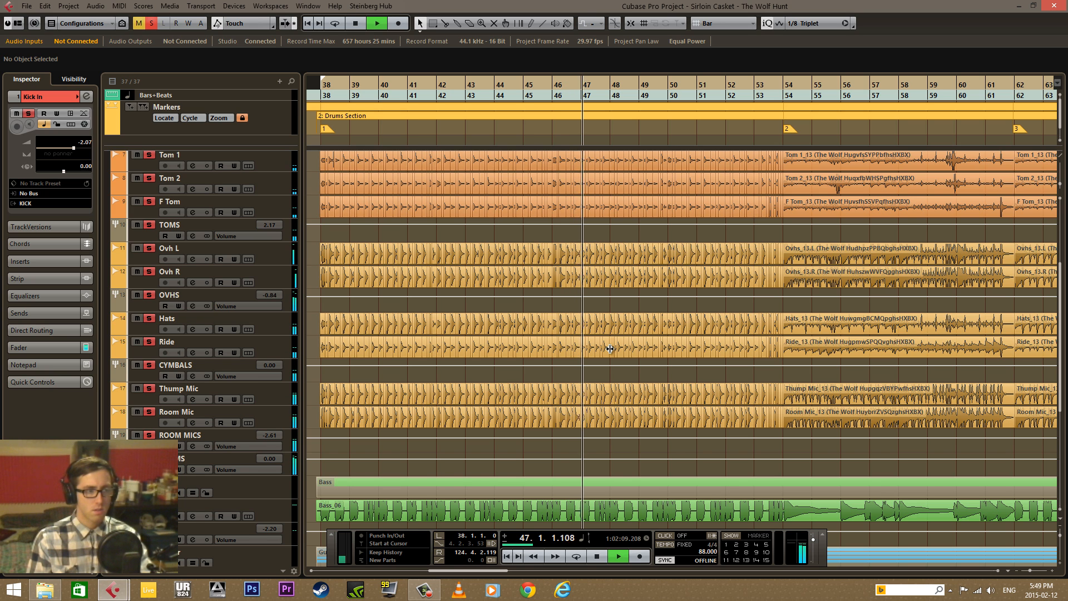
scroll(609, 348, up, 2)
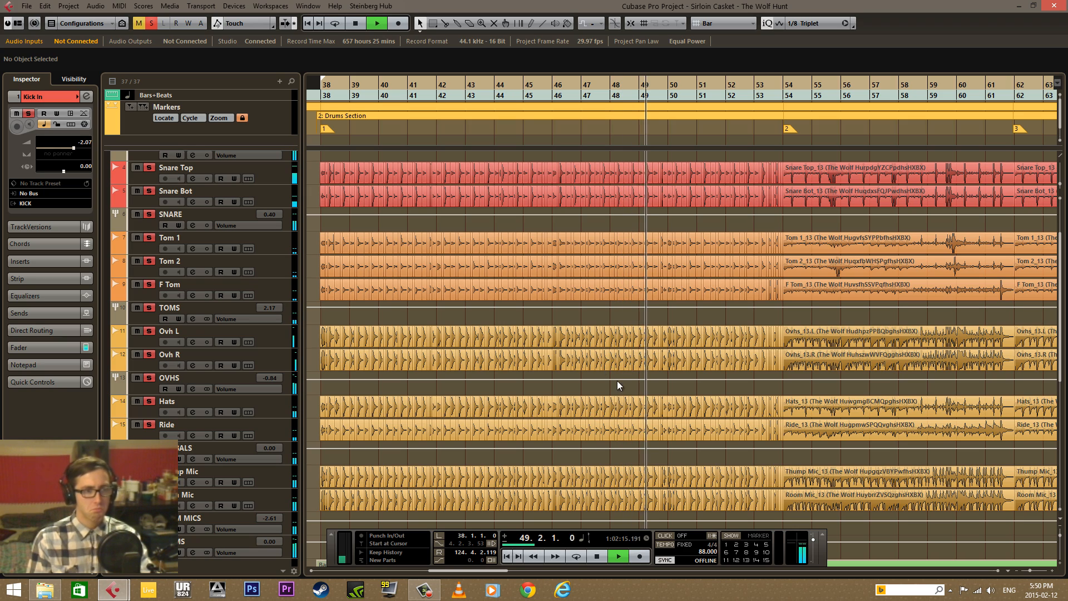
key(space)
drag(612, 98, 551, 125)
key(space)
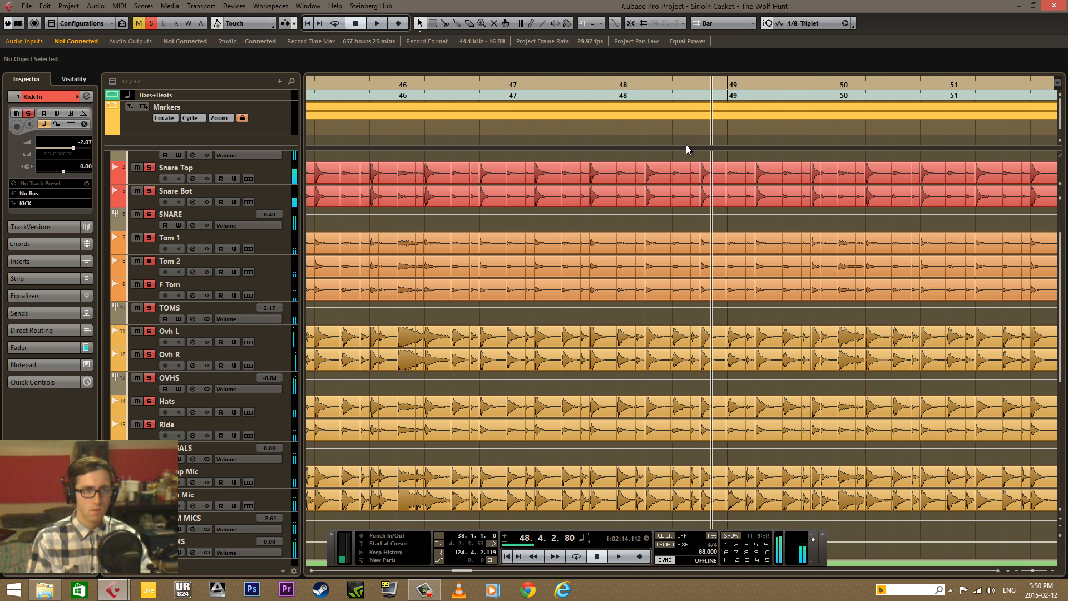
key(space)
drag(640, 88, 631, 118)
key(space)
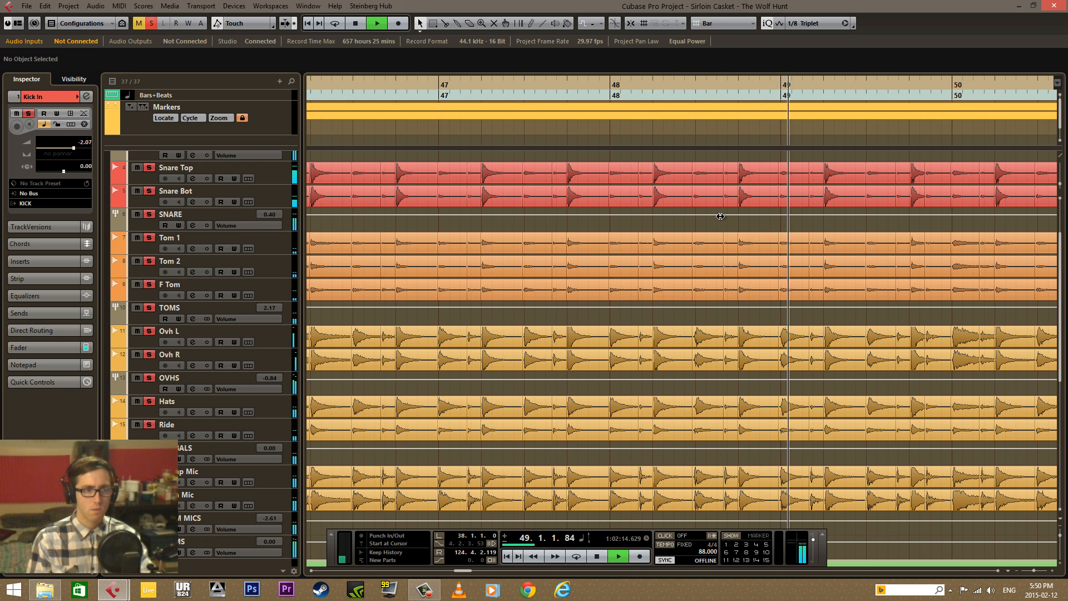
scroll(714, 189, up, 3)
key(space)
Move the drum slice before beat 48.3 to start at 48.2.4.96, close the gap to the preceding slice, and crossfade the two
drag(691, 85, 692, 140)
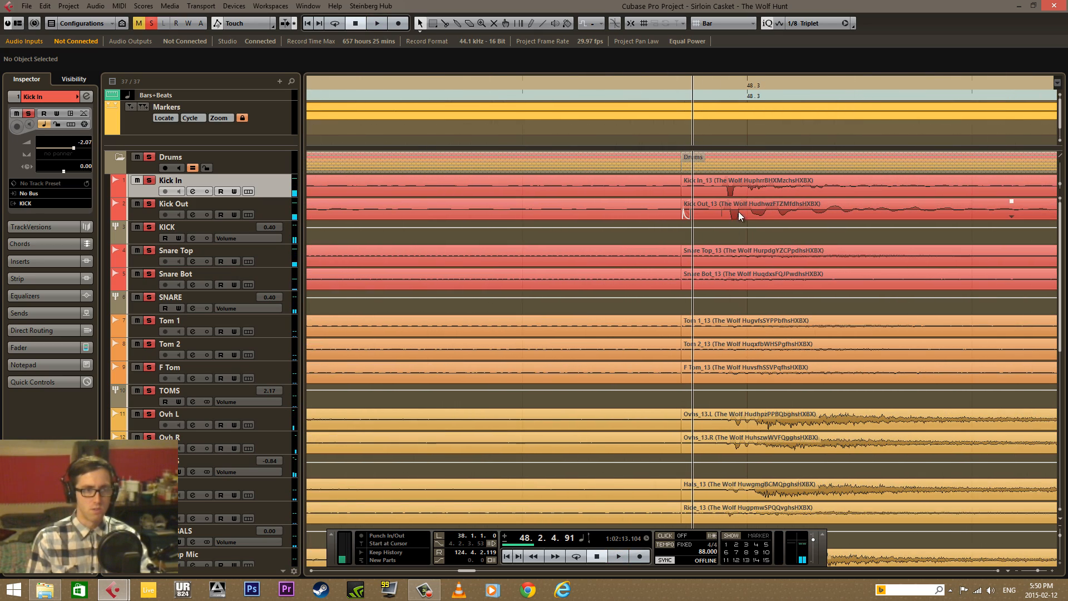
click(732, 189)
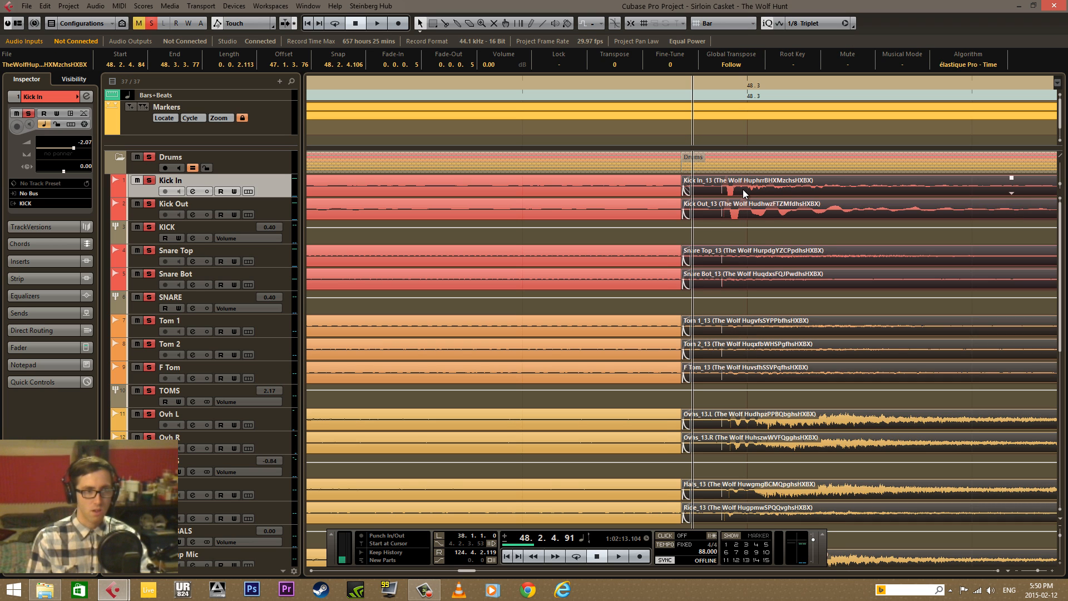
drag(732, 189, 754, 192)
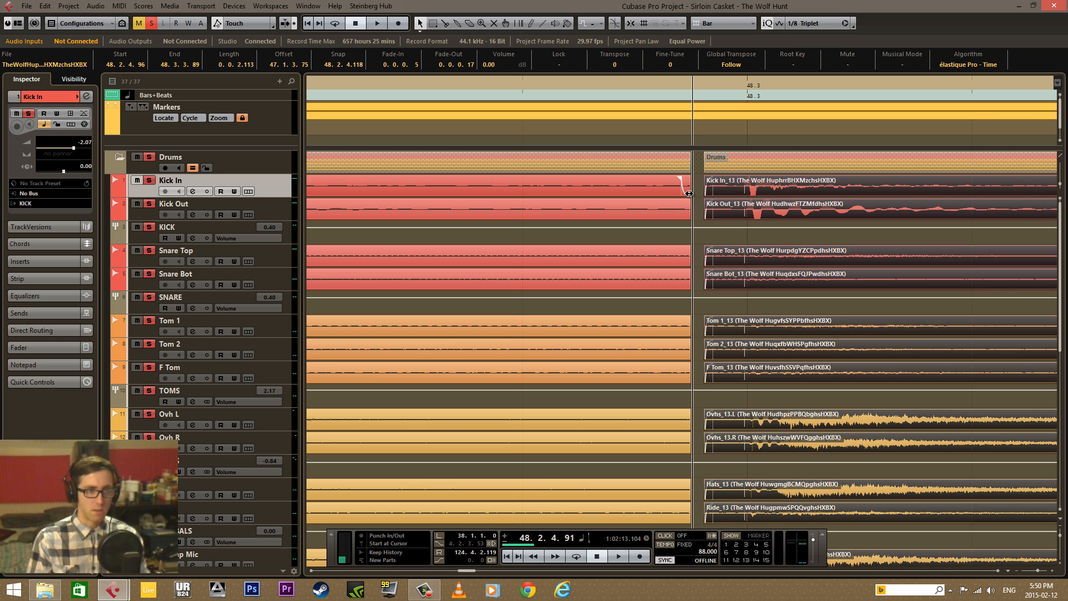
mouse_move(688, 193)
mouse_down()
mouse_move(709, 196)
mouse_move(690, 200)
mouse_move(697, 217)
mouse_move(653, 200)
mouse_move(682, 210)
mouse_up()
shift+click(711, 210)
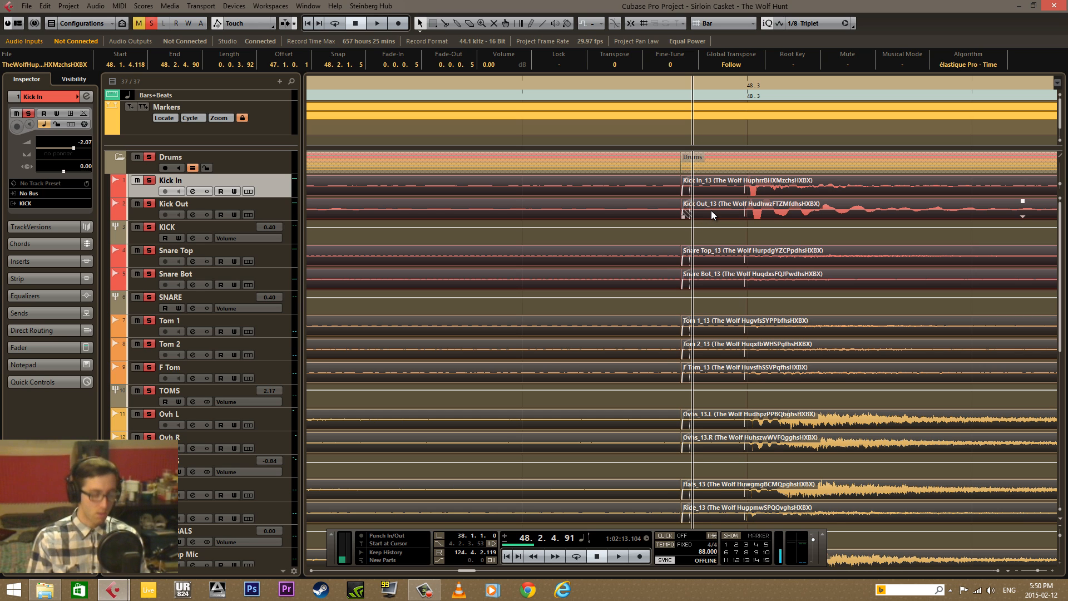
key(x)
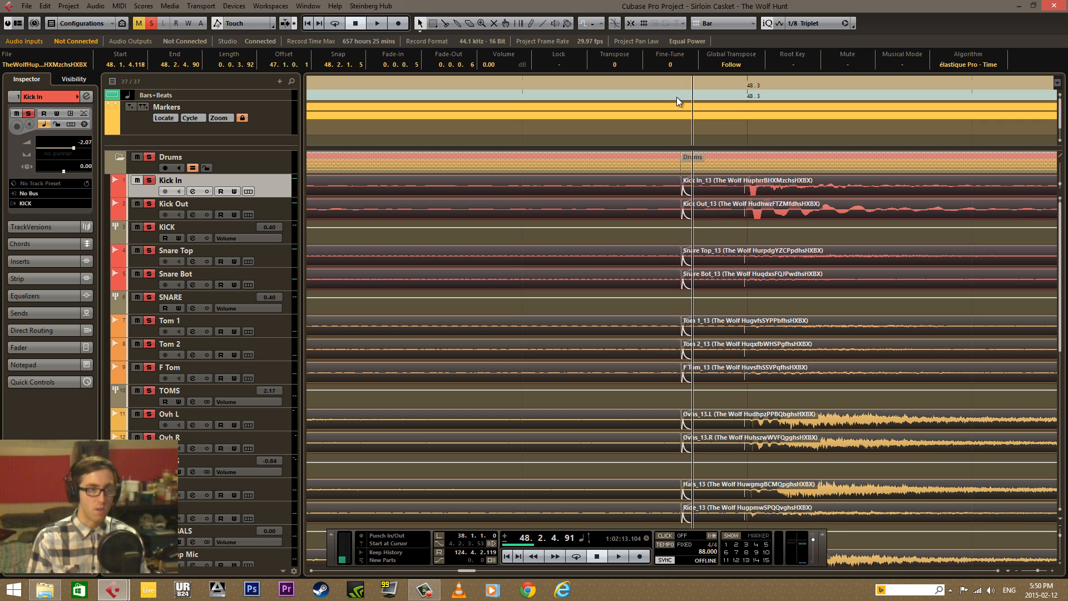
click(684, 240)
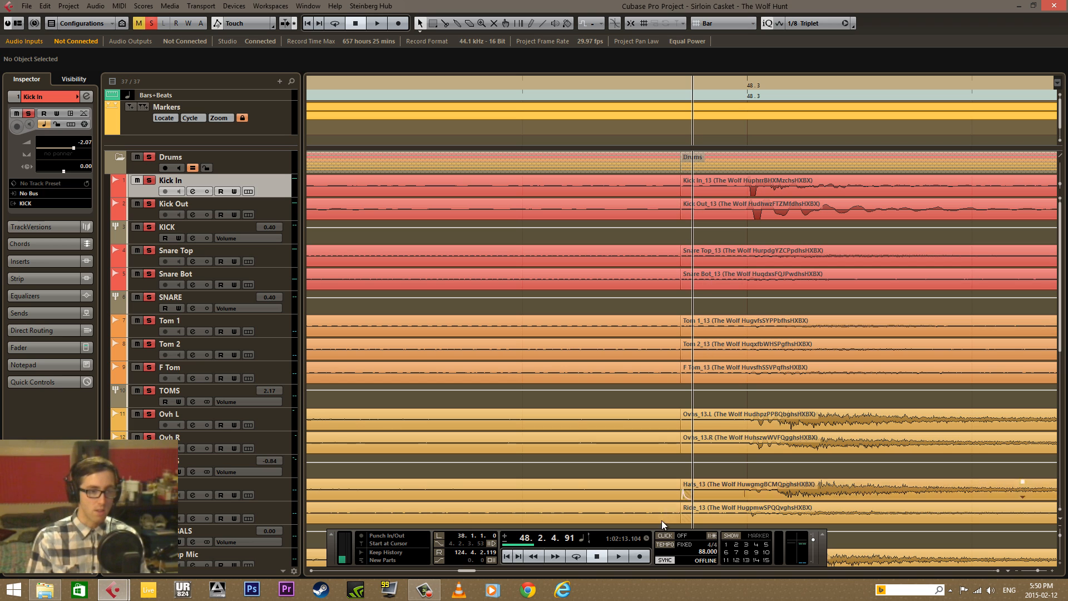
Shorten the fade-in of the drum slice starting at 48.3.3.72 to 5
click(997, 571)
click(997, 571)
click(997, 571)
click(997, 571)
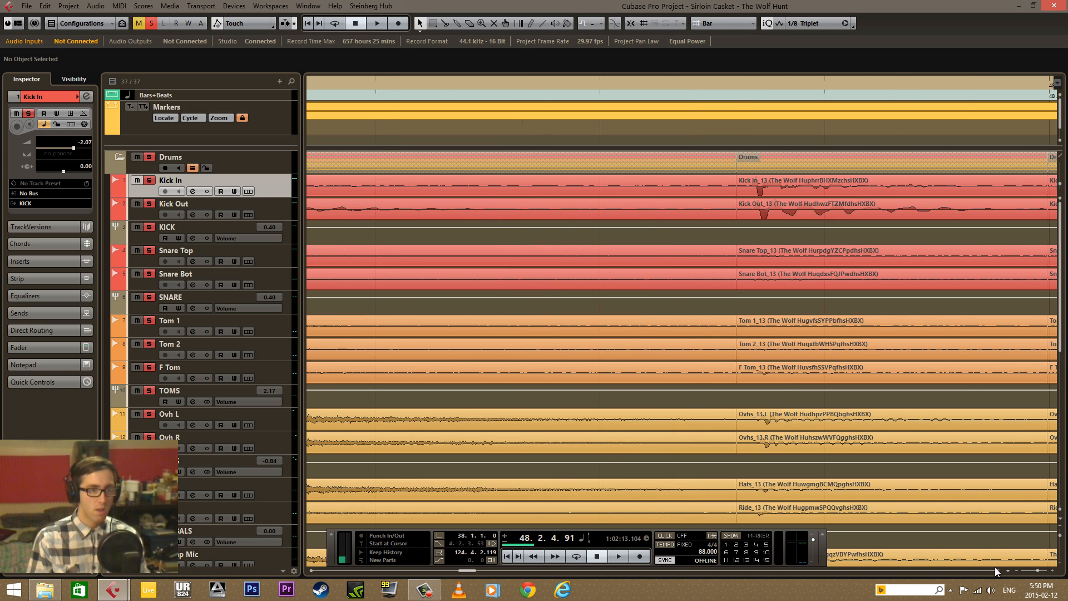
click(758, 207)
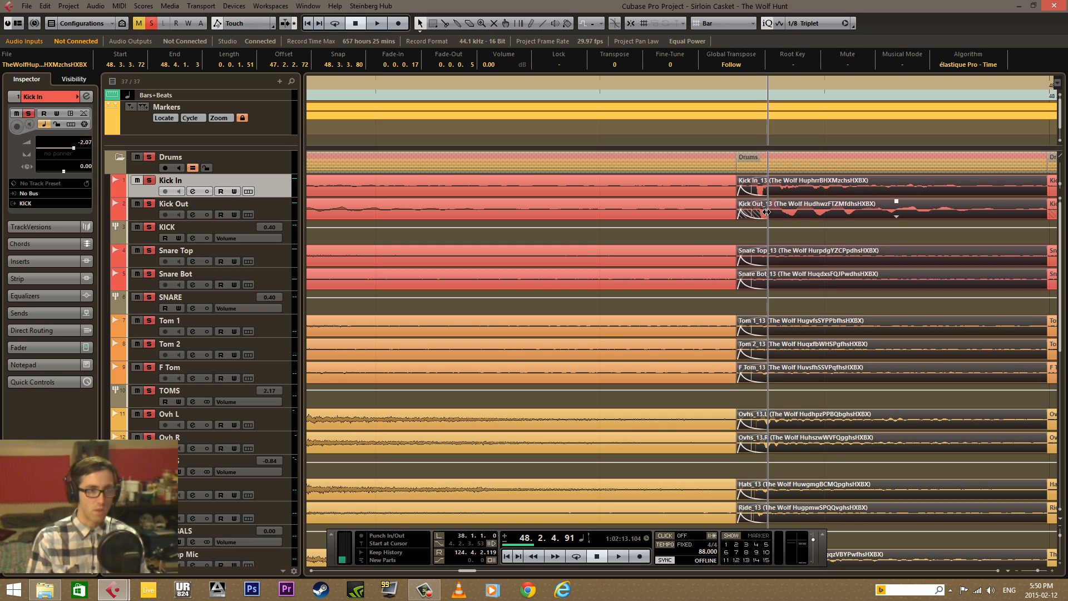
drag(766, 212, 744, 210)
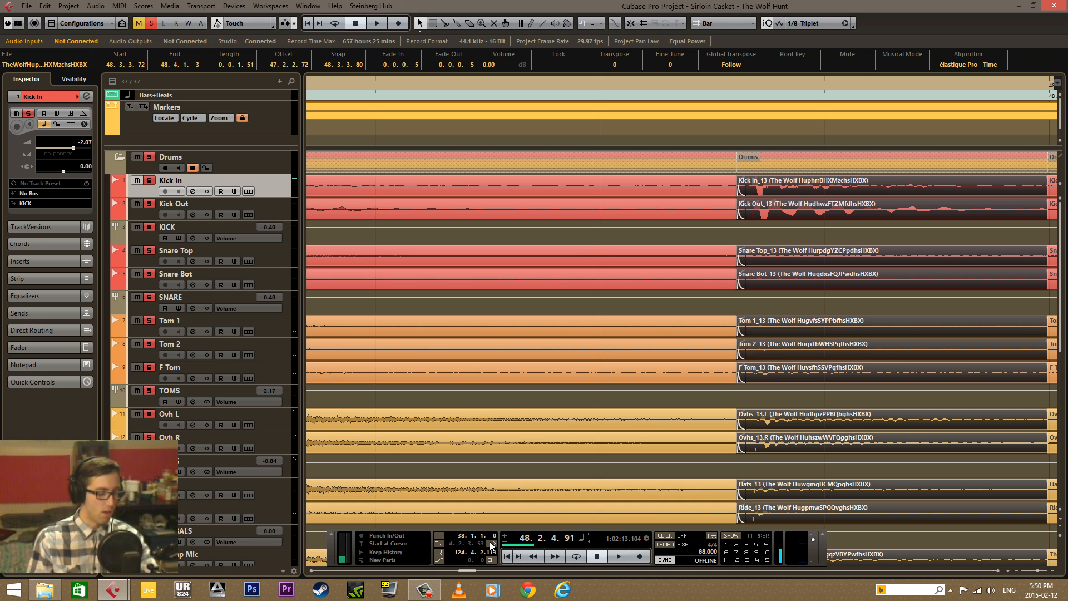
Play the drums from 48.1.1.77 to check the edited slices, and deselect the drum events
key(g)
key(g)
key(g)
key(g)
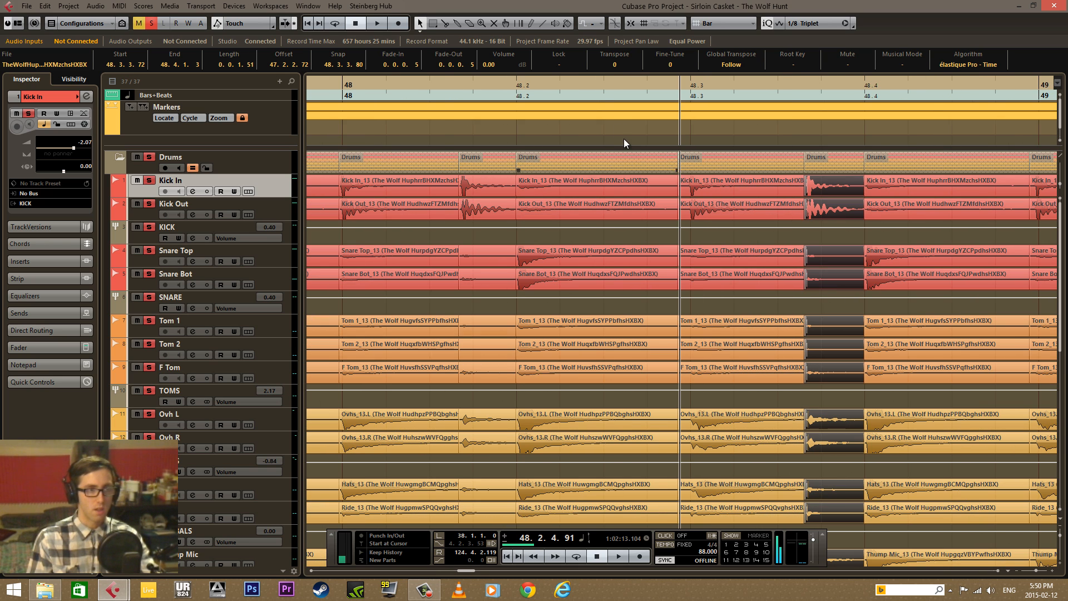
click(371, 87)
key(space)
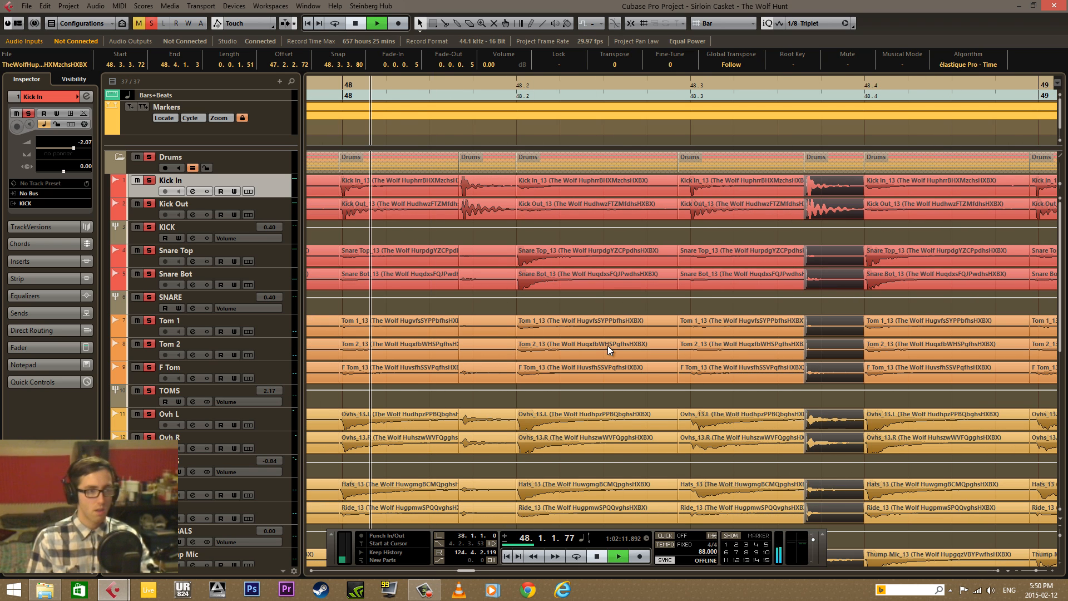
click(591, 302)
key(space)
Play the drums from just before beat 47.4 past beat 49.2, and replay the edited slices around beat 48.3
click(546, 82)
key(g)
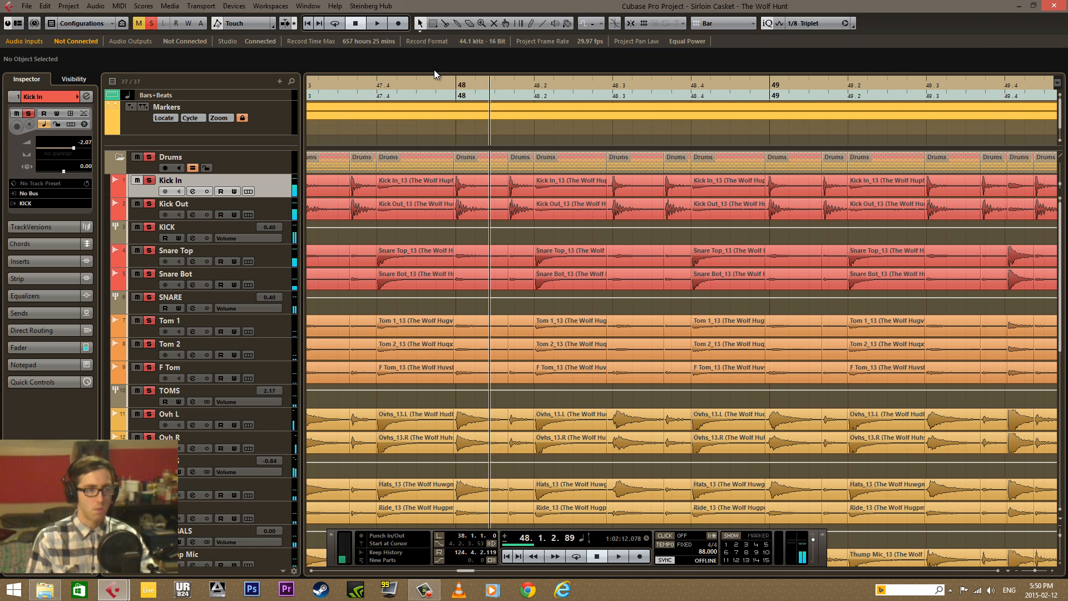
click(340, 85)
key(space)
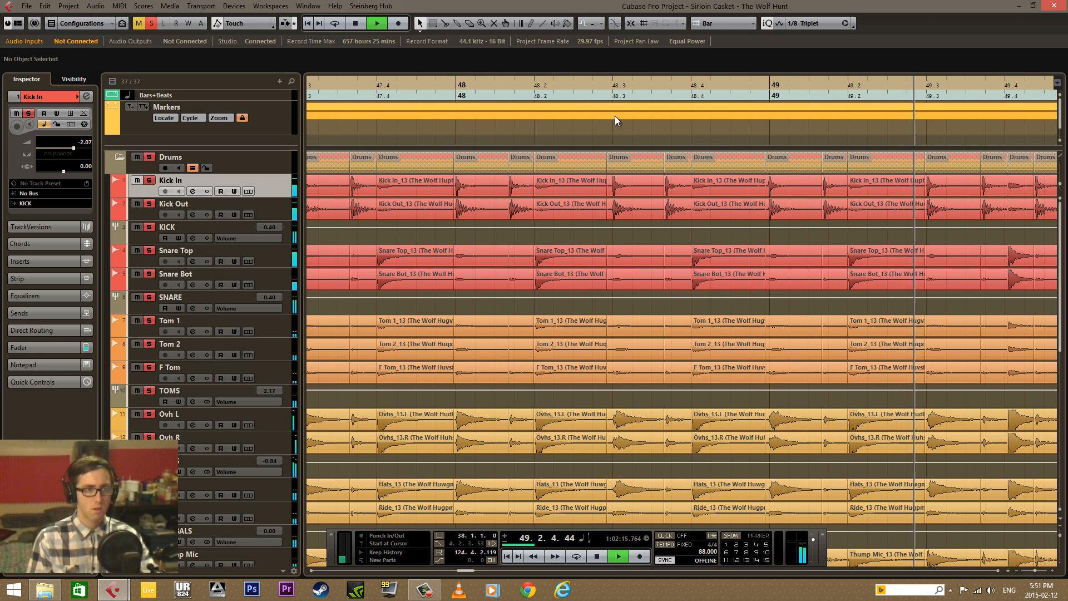
key(space)
key(space)
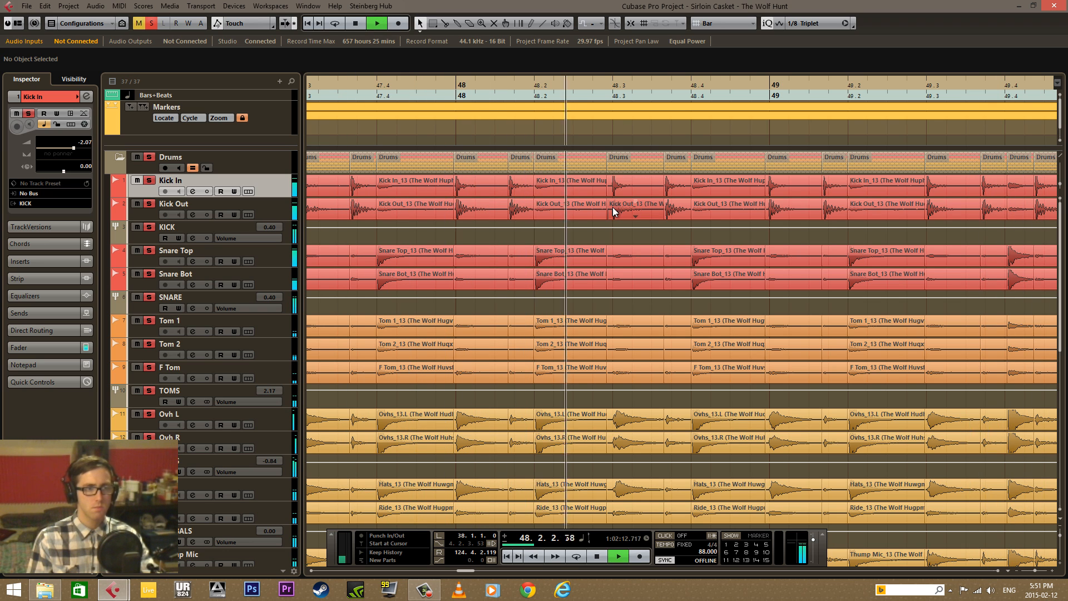
key(space)
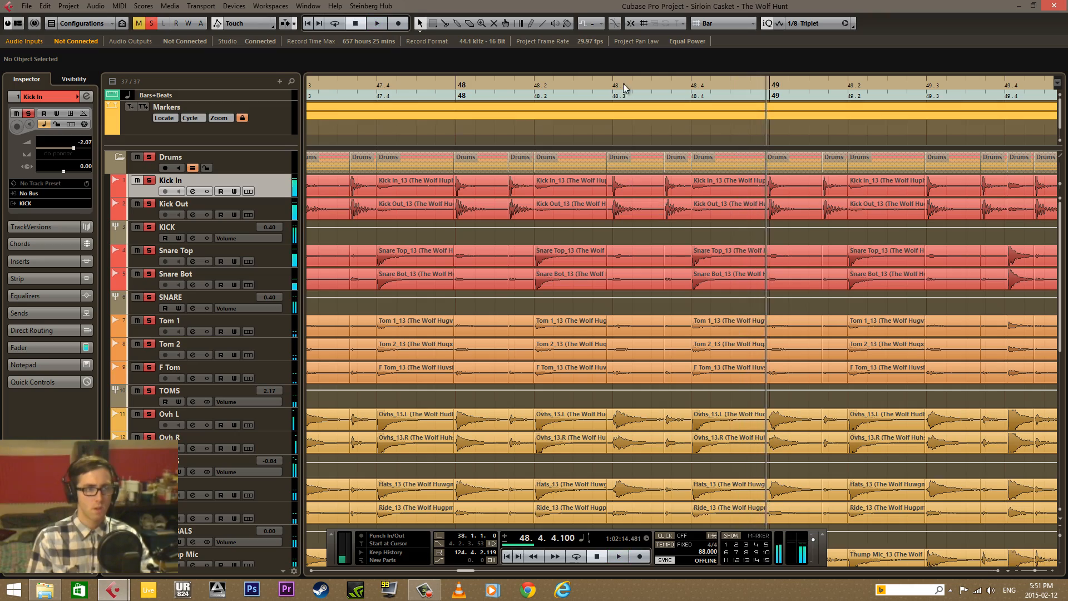
Play the edited drums from 48.1.4.105 to the transition at bar 54
drag(617, 92, 546, 133)
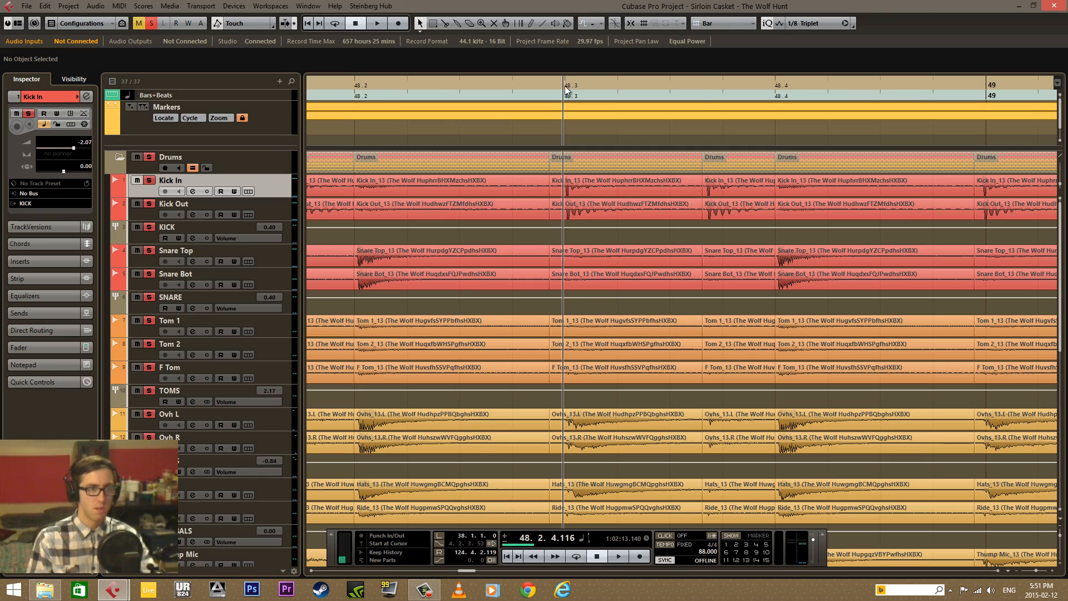
drag(565, 86, 549, 62)
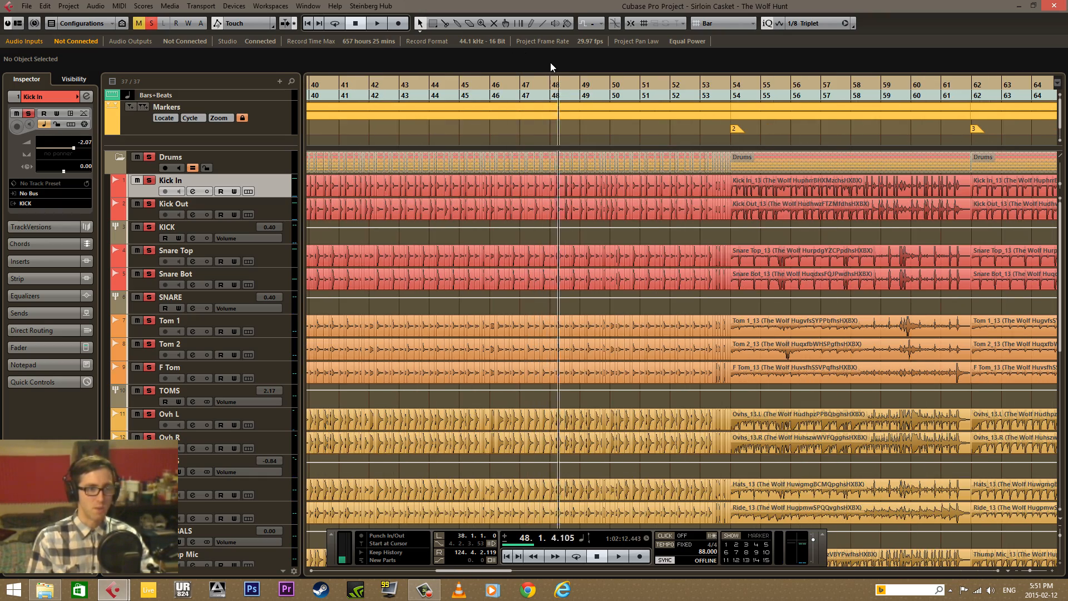
key(space)
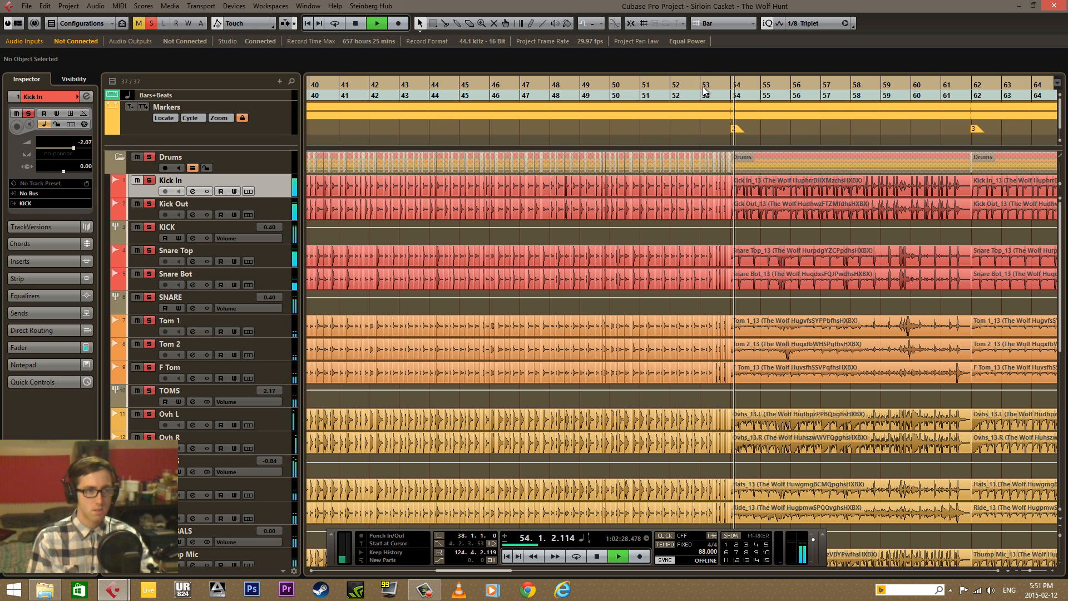
key(space)
Play the drums against the metronome click from beat 48.3 to bar 52, and switch the click back off
click(669, 536)
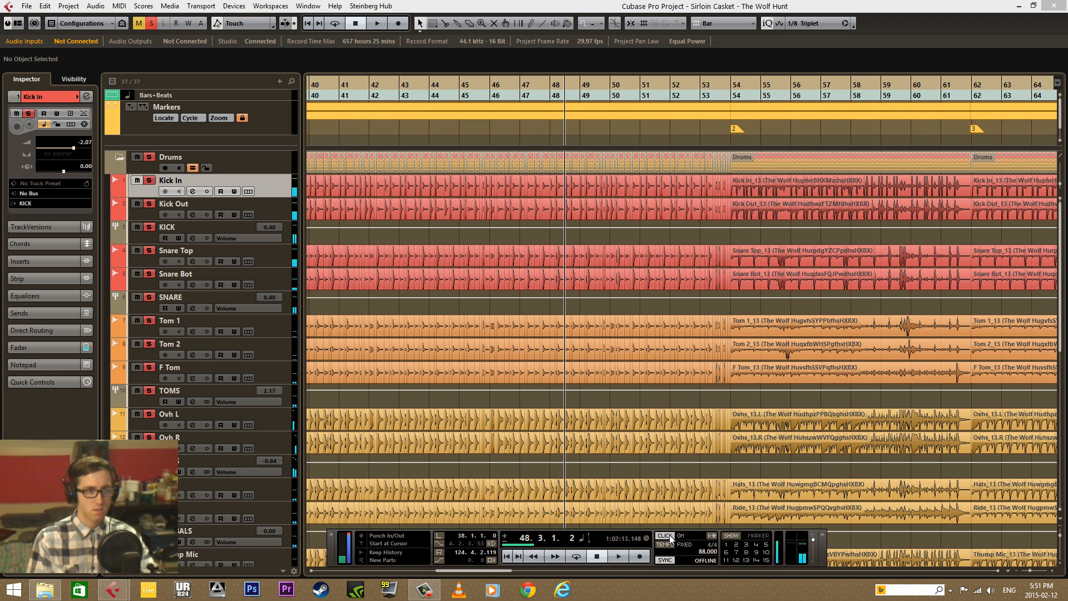
key(space)
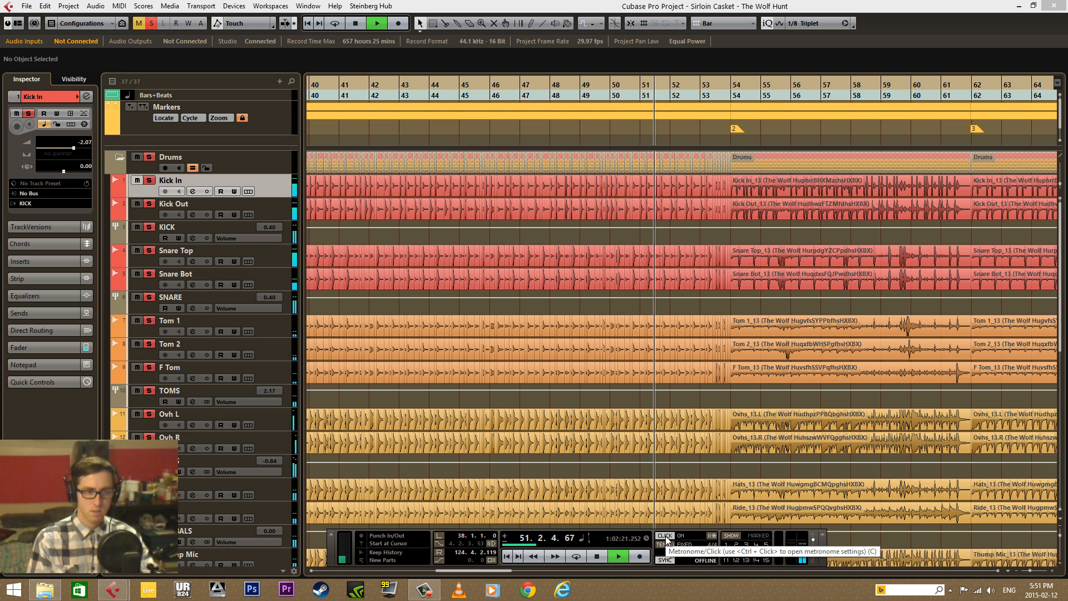
key(space)
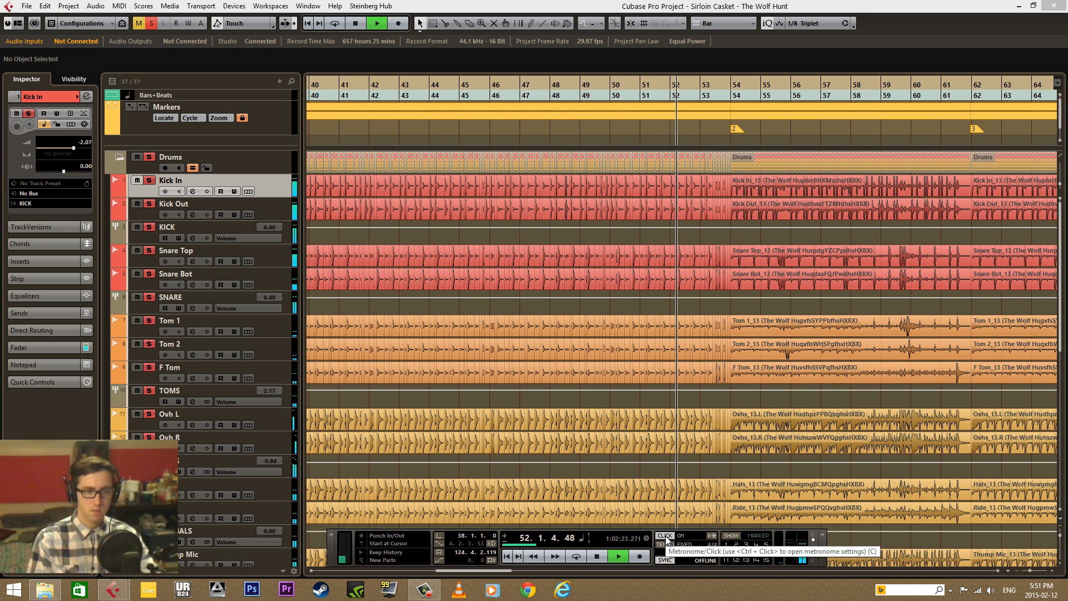
click(666, 537)
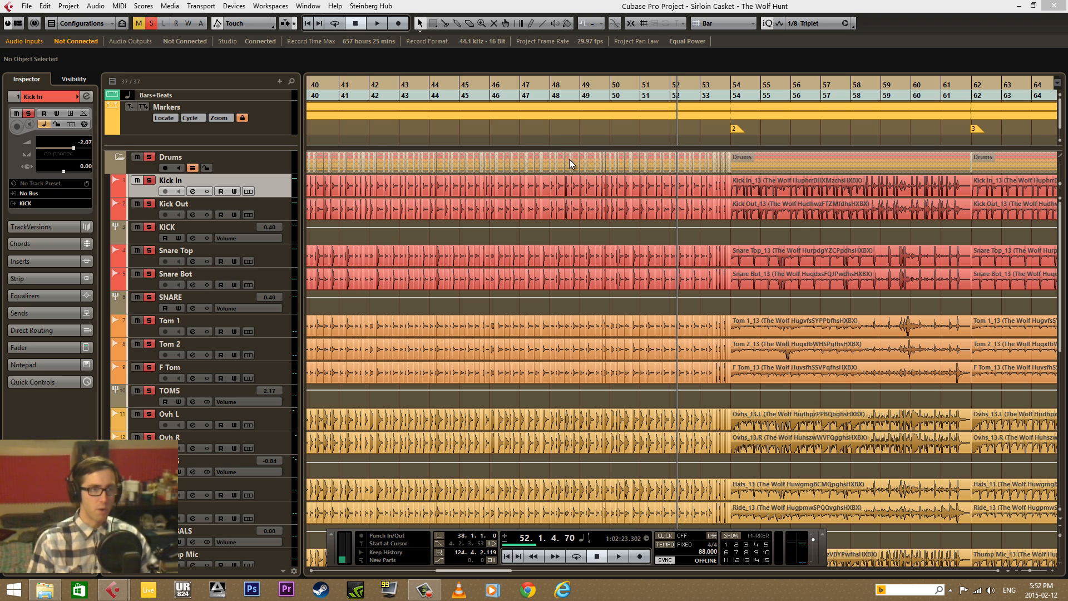
Try other iQ Mode strengths in the Quantize Panel, return to 40 %, and close the panel
click(853, 24)
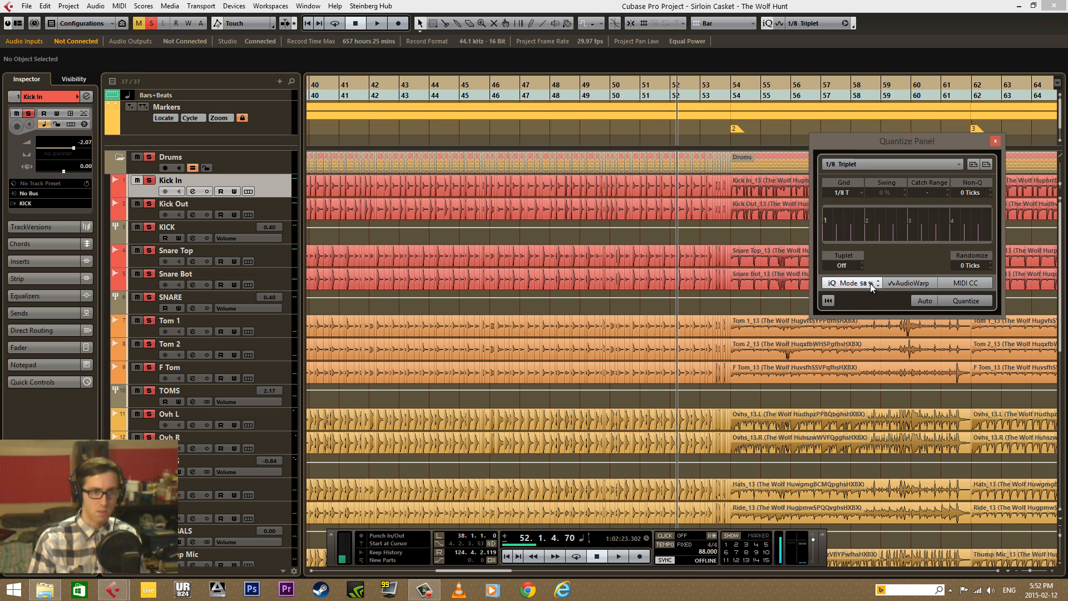
drag(873, 295, 874, 300)
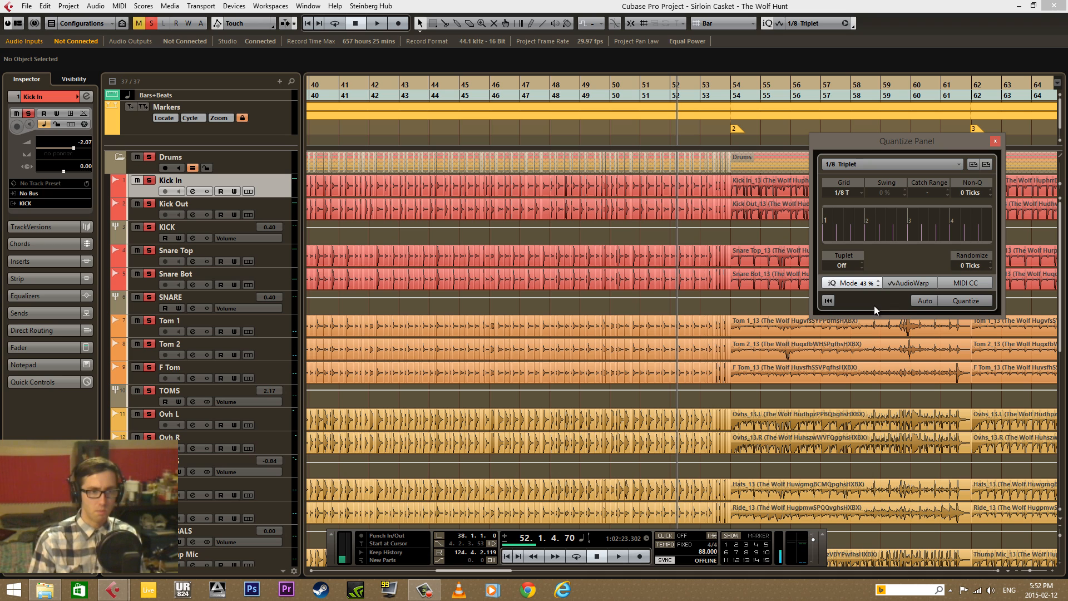
click(994, 142)
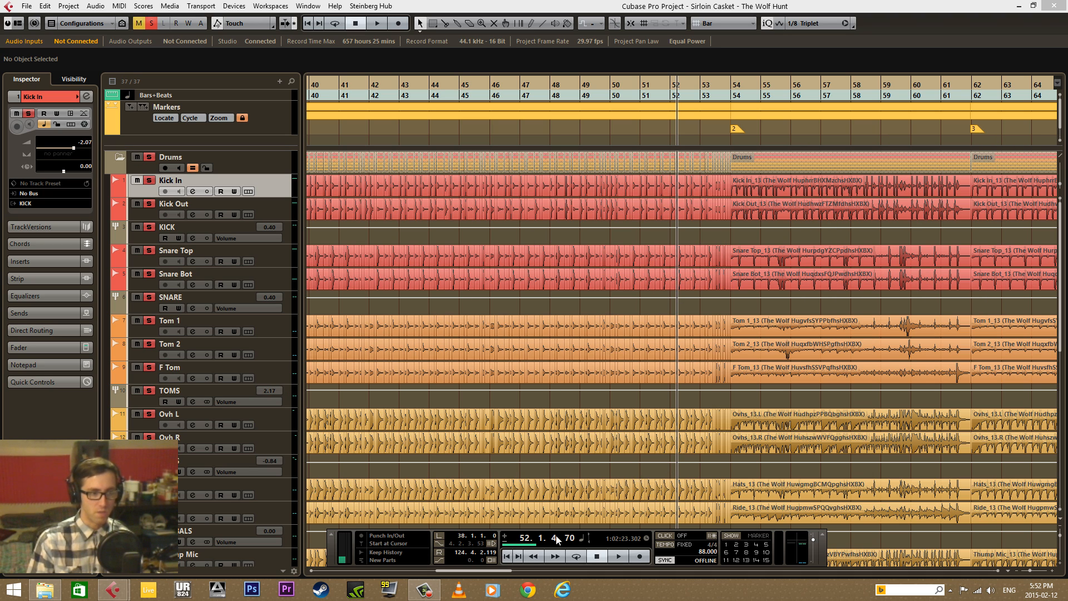
Place the playback cursor at 53.4.4.88 and select the grouped drum events between bars 54 and 62
drag(507, 571, 518, 571)
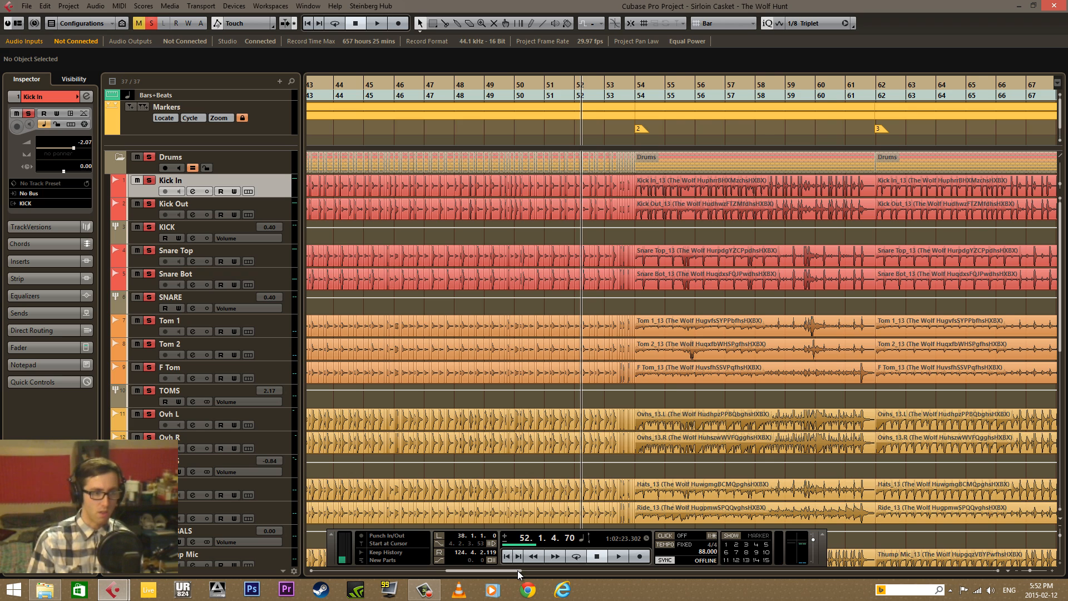
drag(518, 573, 522, 573)
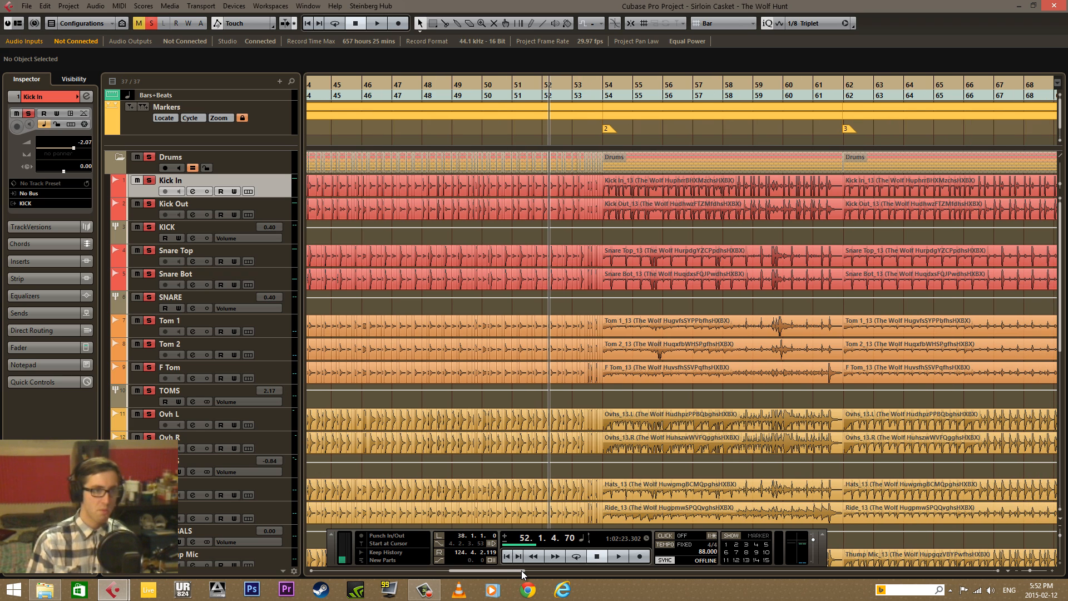
click(635, 95)
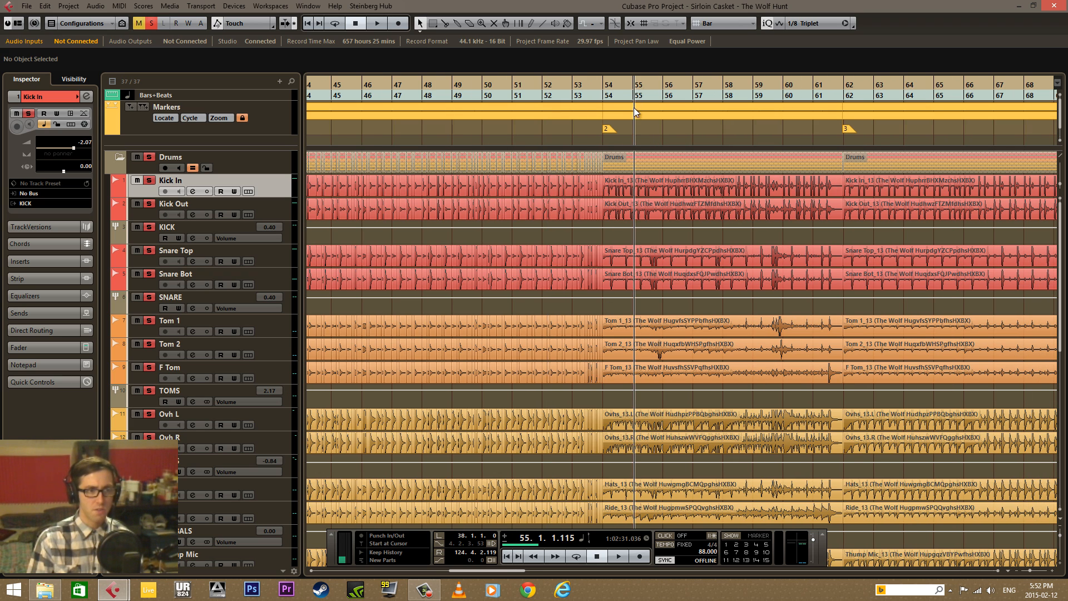
key(h)
key(h)
drag(587, 96, 529, 76)
click(578, 192)
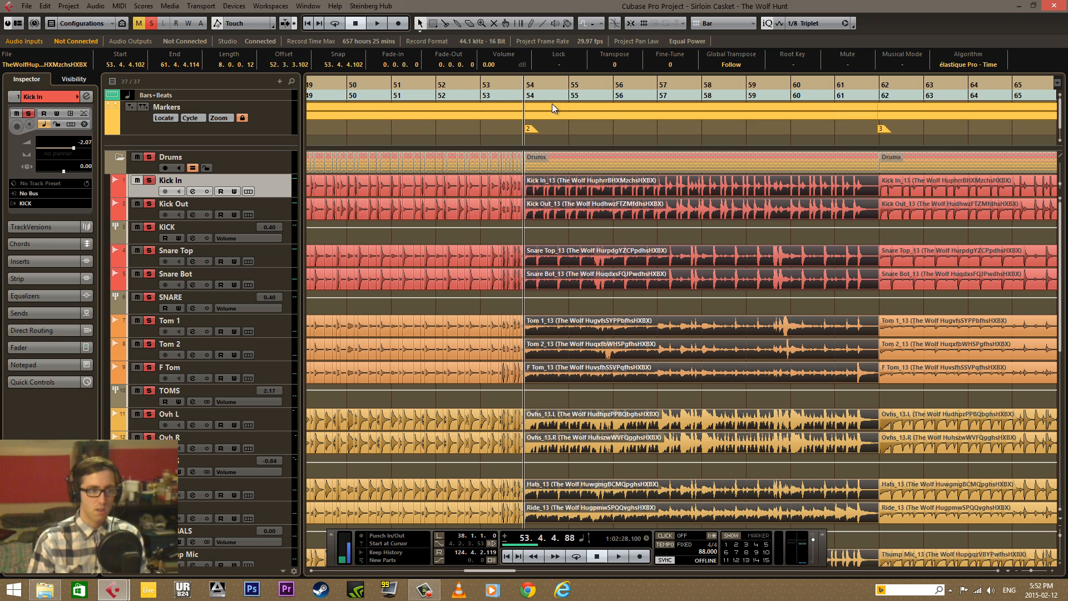
Play the selected drum section up to bar 57 and open the Quantize Panel with its slice rules
key(space)
click(851, 24)
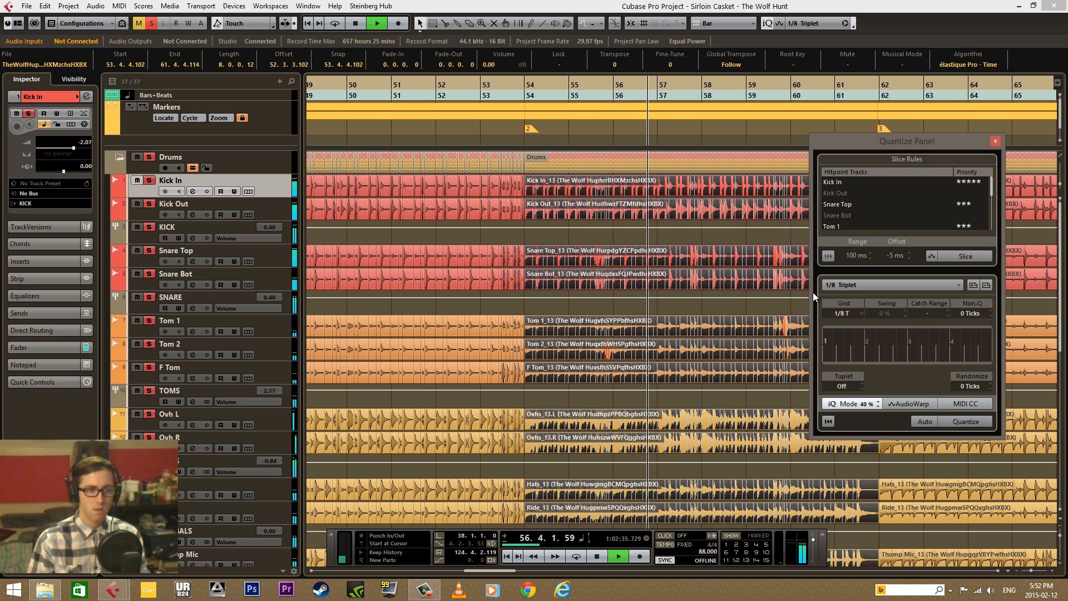
key(space)
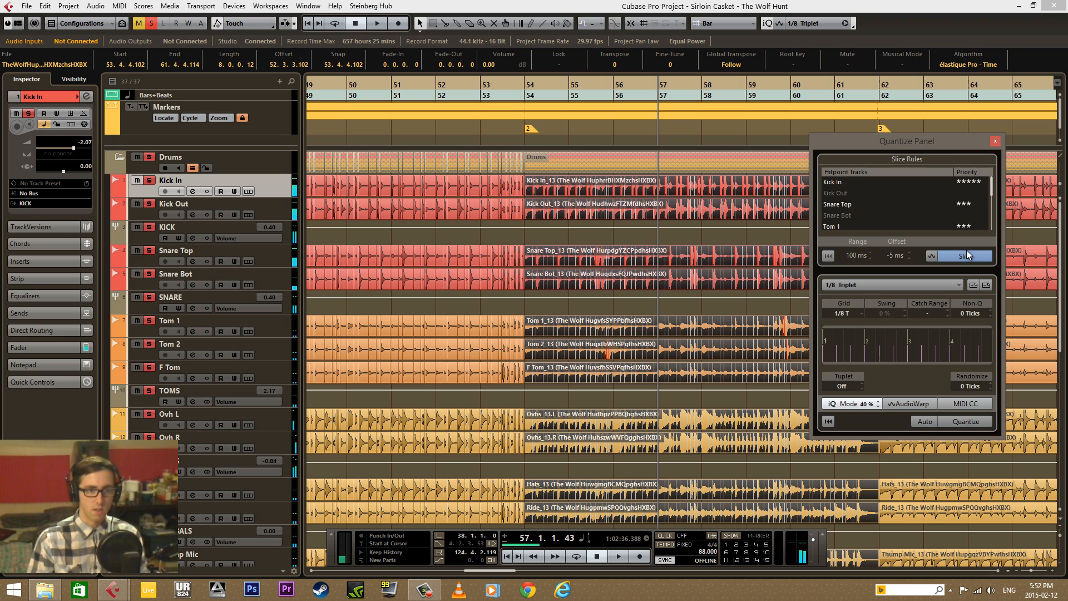
Choose 1/8 Triplet as the quantize preset for the selected drum events
click(844, 285)
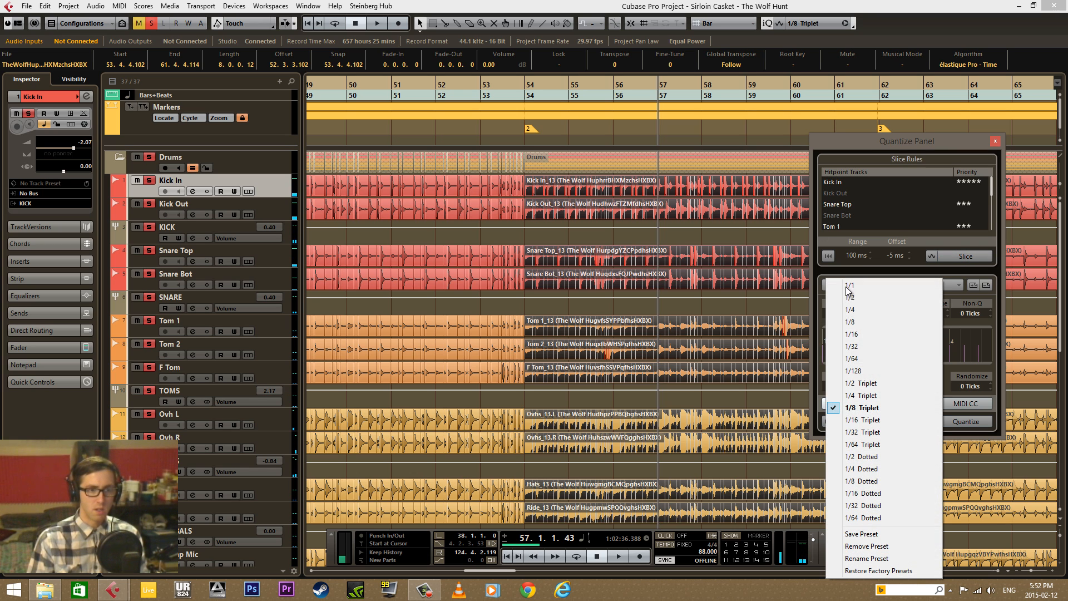
click(861, 413)
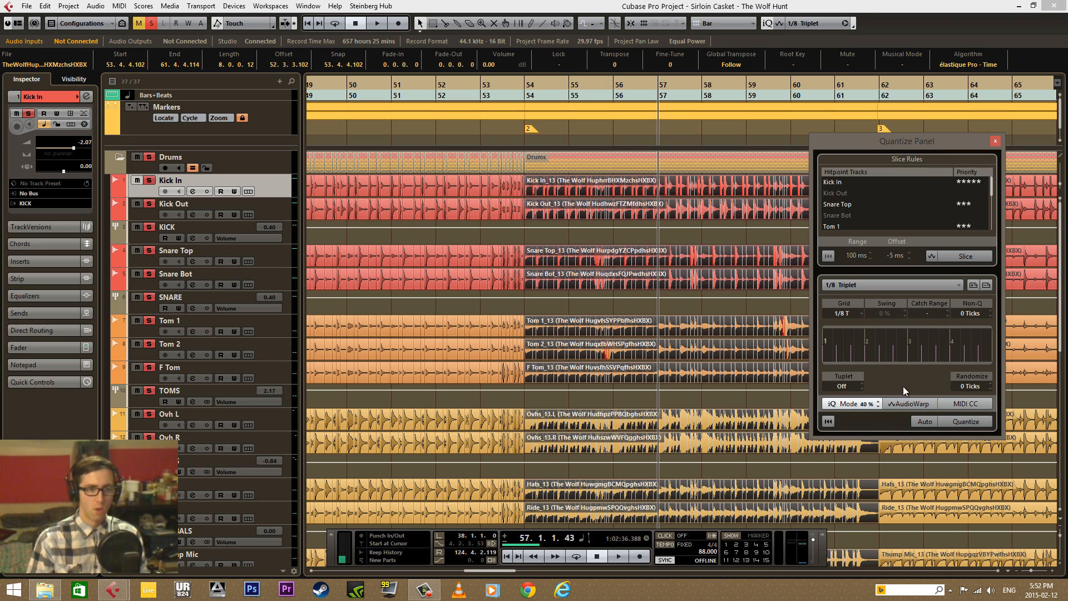
click(937, 421)
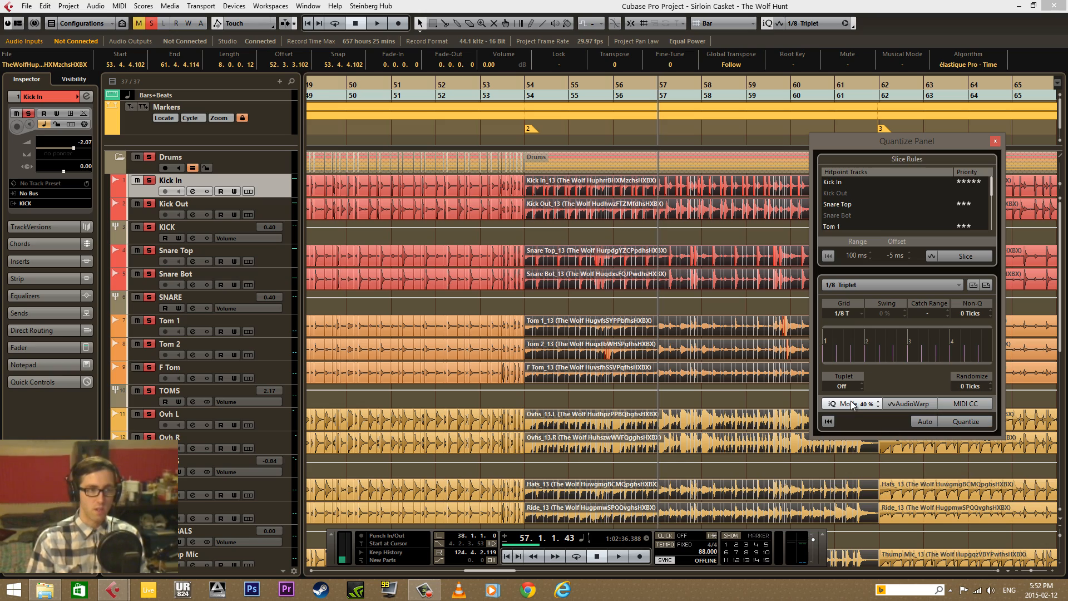
Deselect the drums and examine the event boundary at bar 54, the overall song layout, and the section between bars 54 and 62
drag(524, 85, 502, 161)
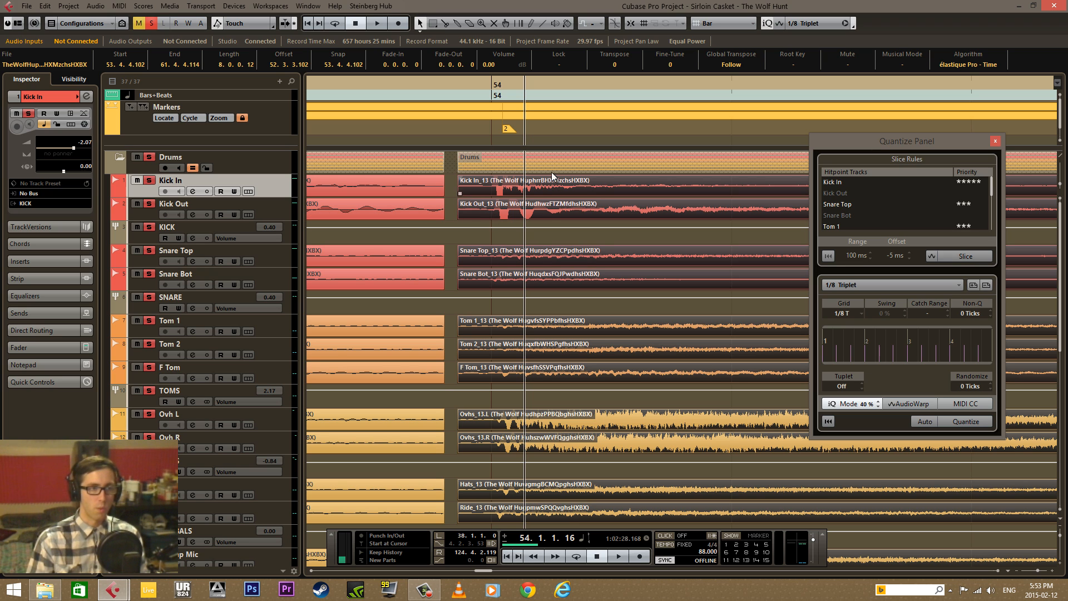
click(456, 227)
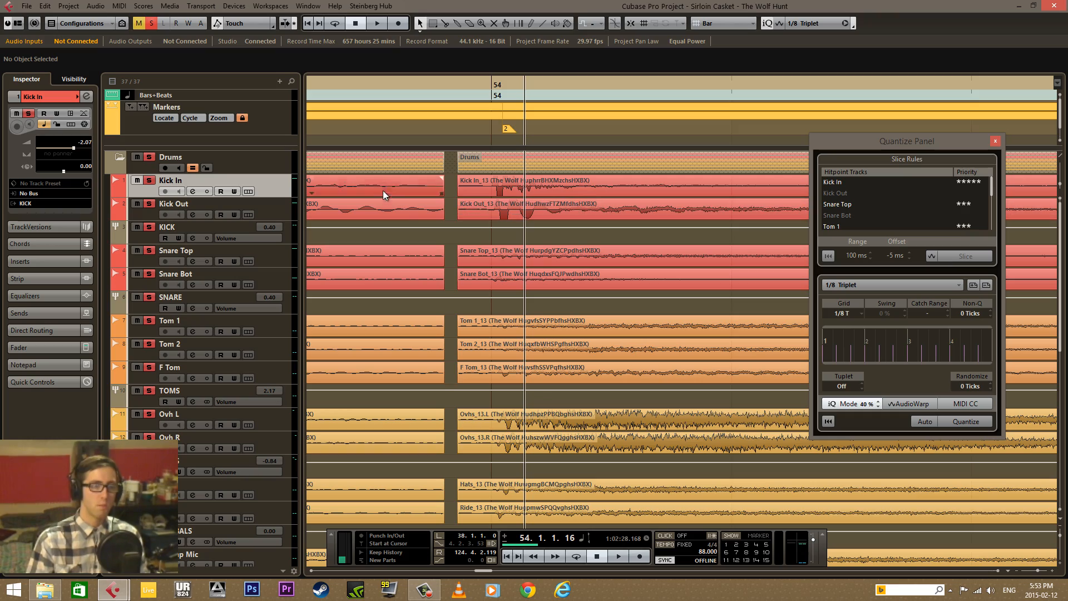
drag(462, 88, 445, 1)
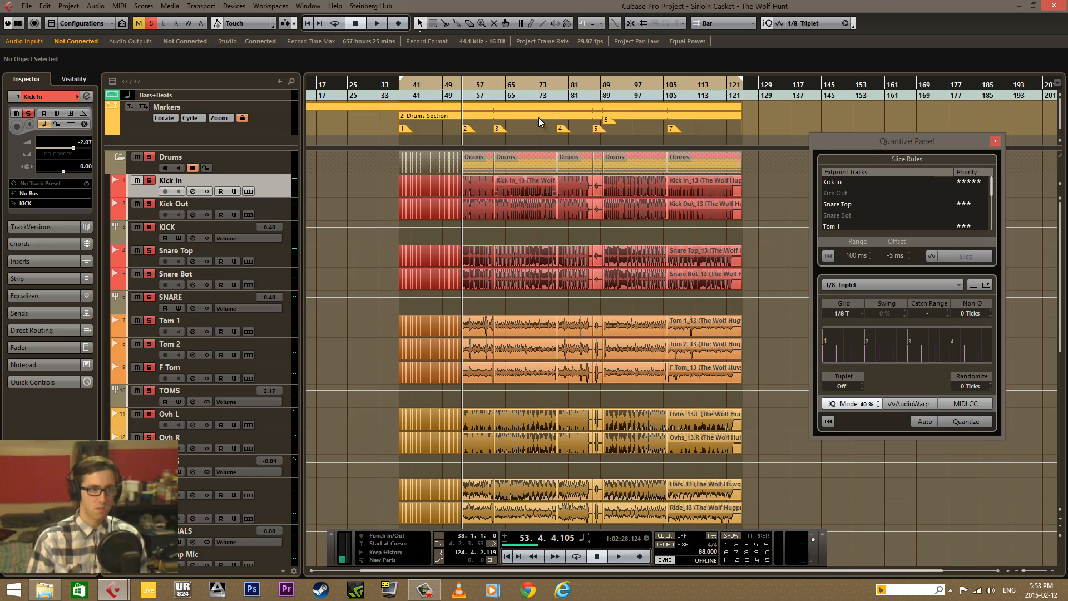
drag(474, 86, 386, 144)
key(h)
key(h)
key(h)
key(h)
key(h)
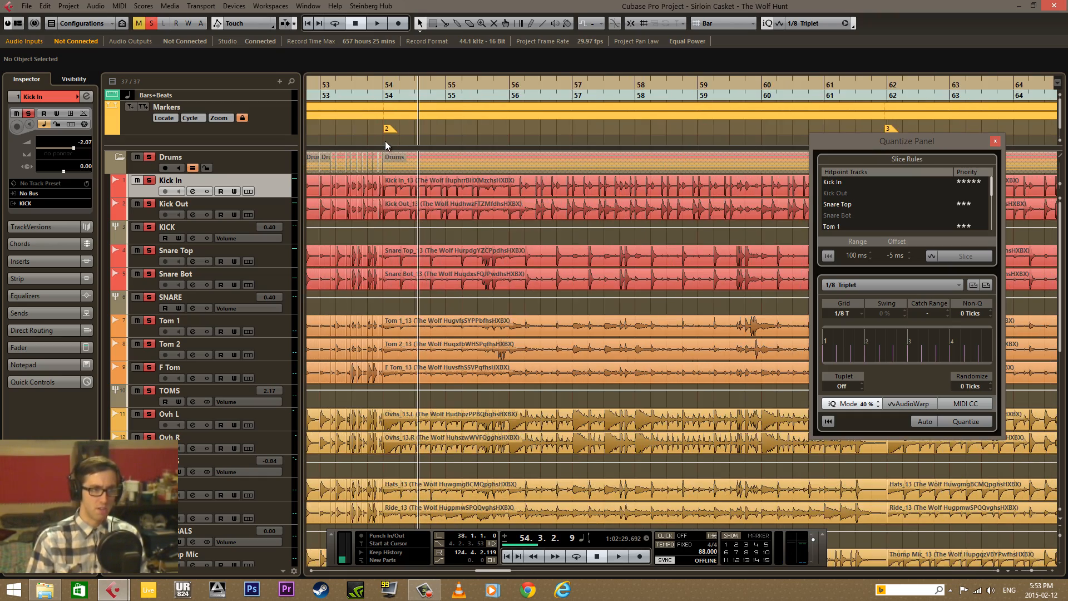
key(g)
key(g)
key(g)
key(g)
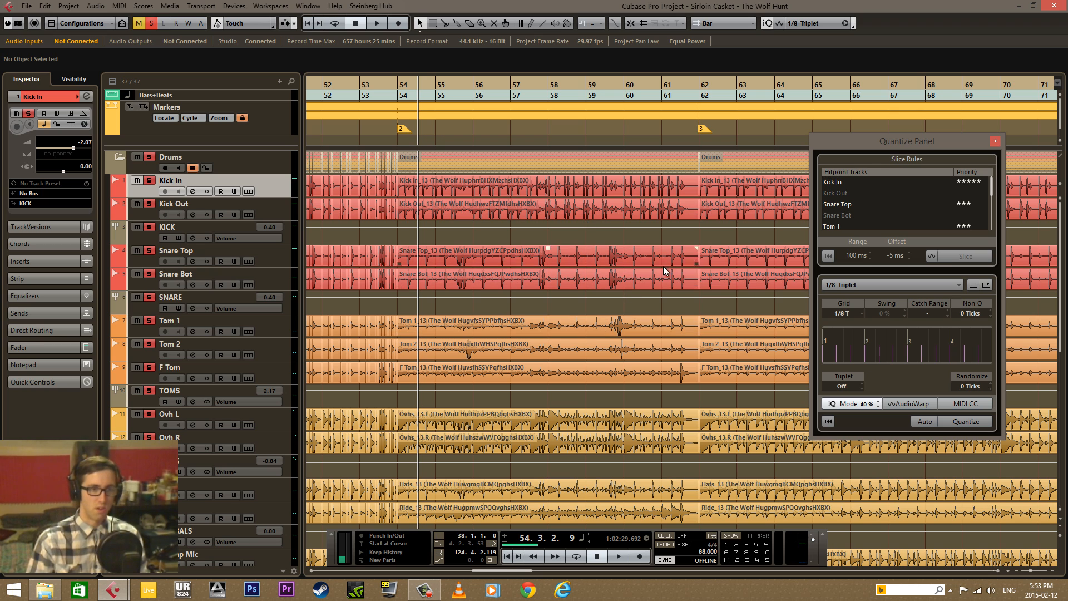
Select the grouped drum events between bars 54 and 62 and slice them at their hitpoints
click(519, 262)
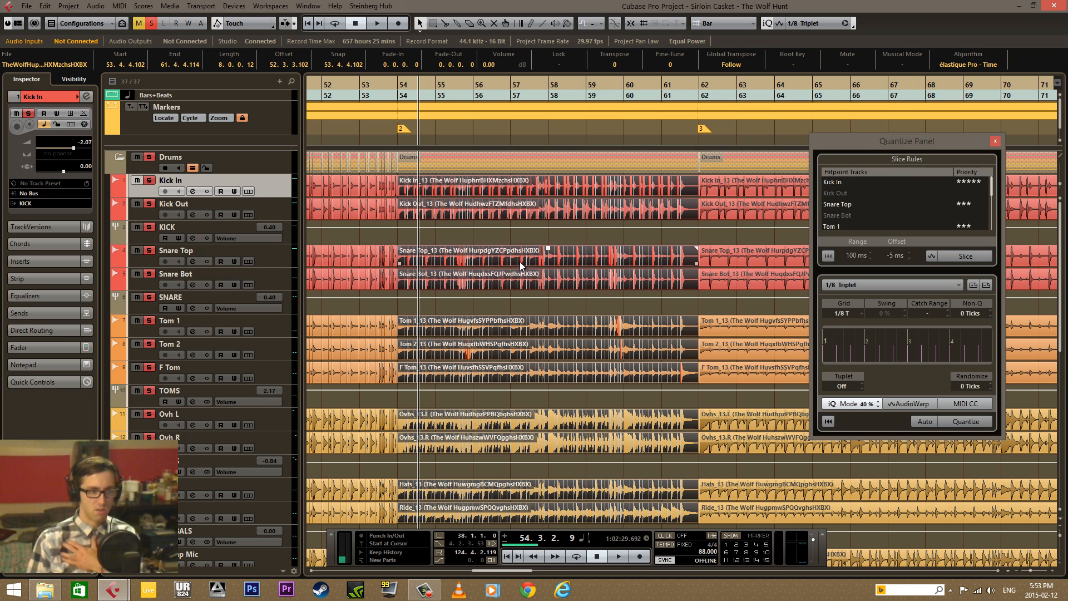
click(995, 142)
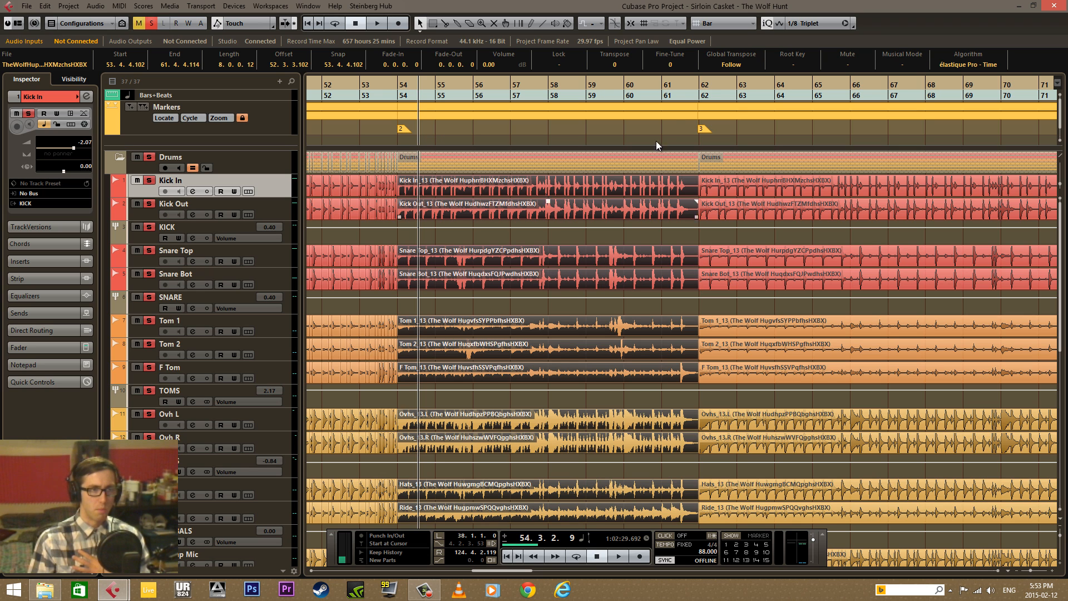
click(853, 26)
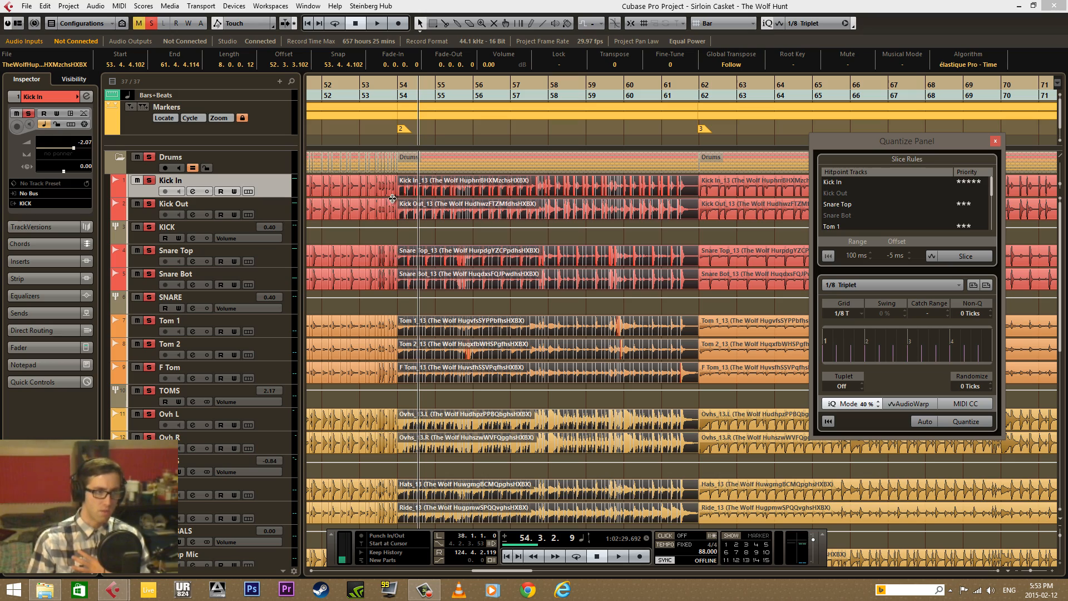
drag(421, 85, 412, 105)
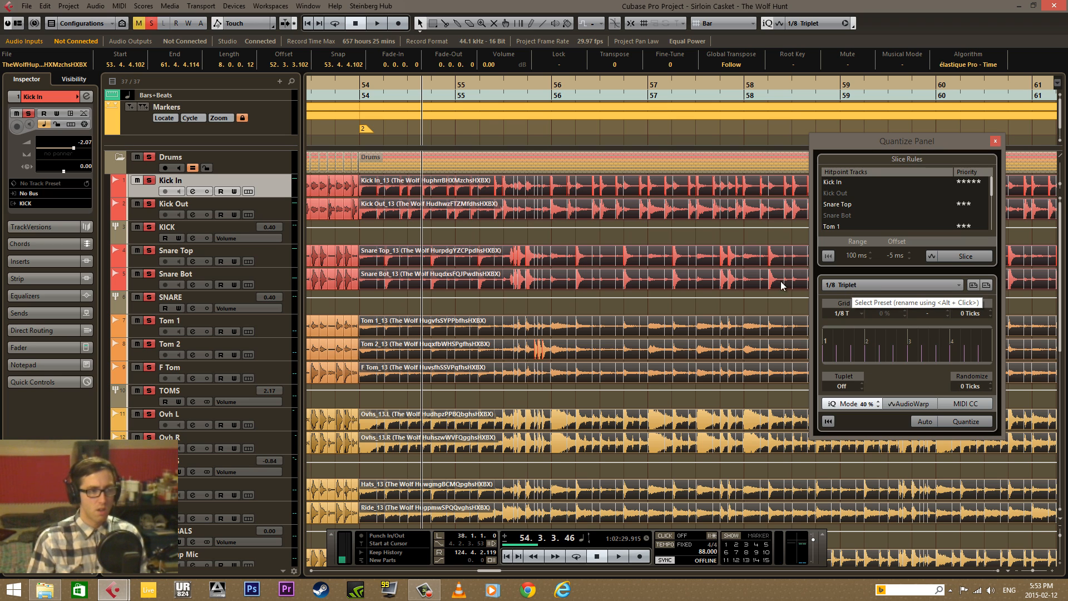
click(971, 256)
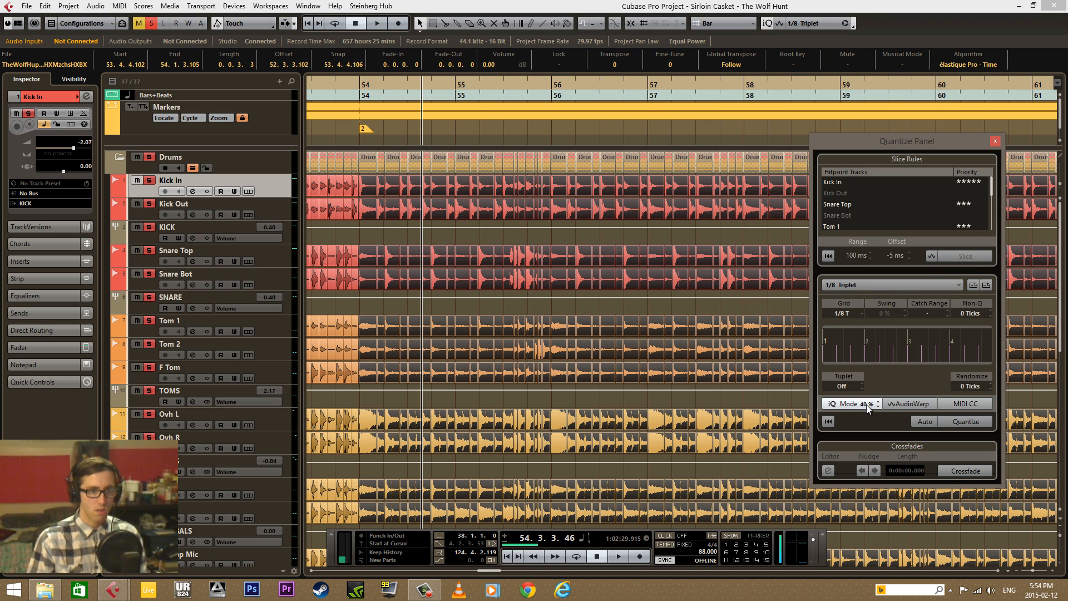
Turn off iQ Mode and quantize the drum slices fully to the 1/8 triplet grid
click(859, 405)
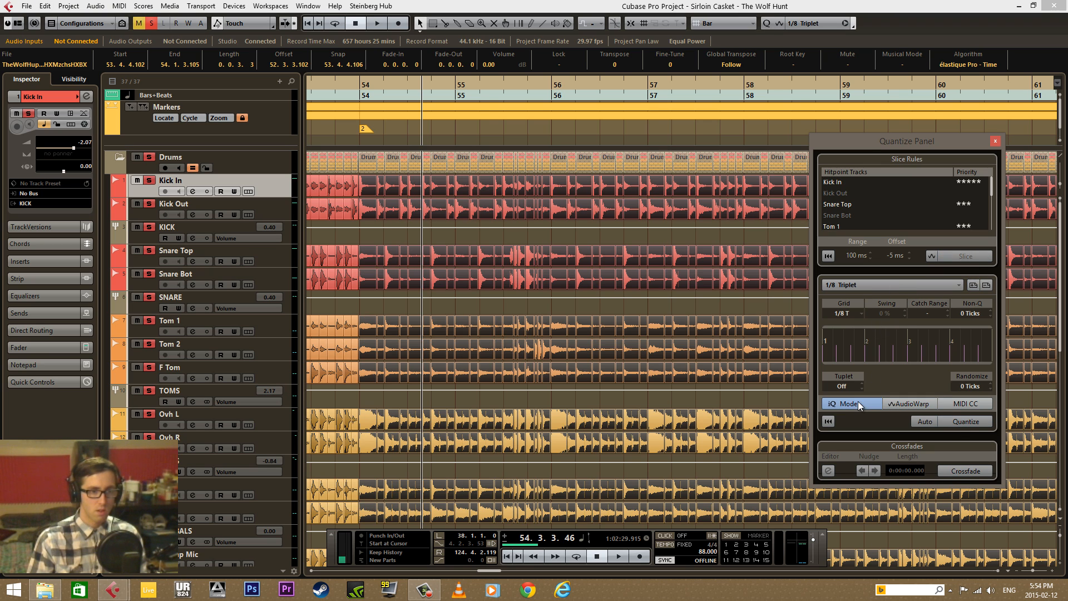
click(866, 406)
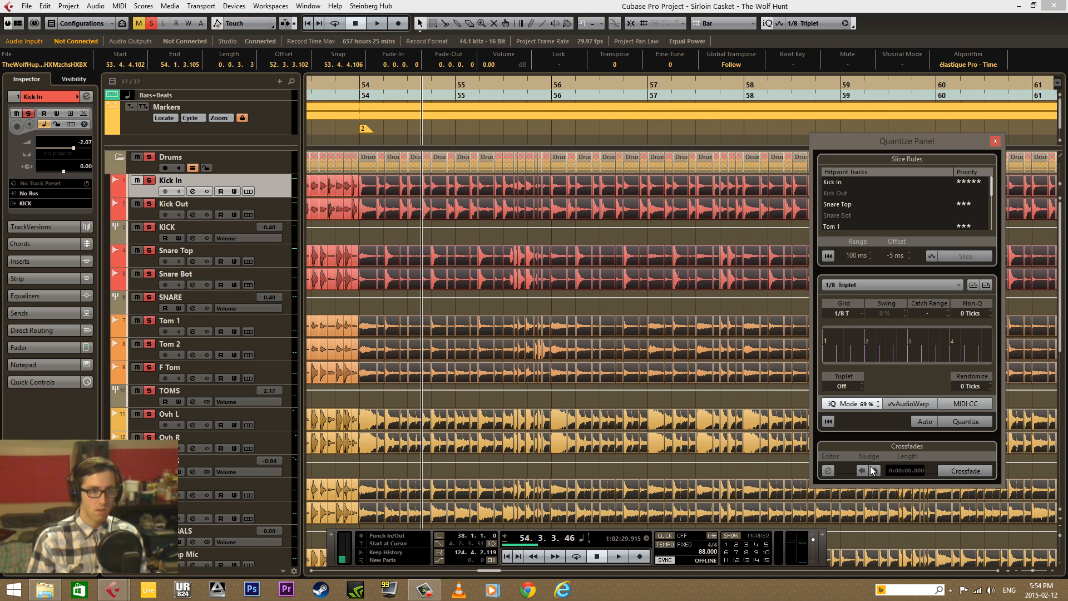
drag(871, 500, 871, 509)
click(847, 404)
click(959, 419)
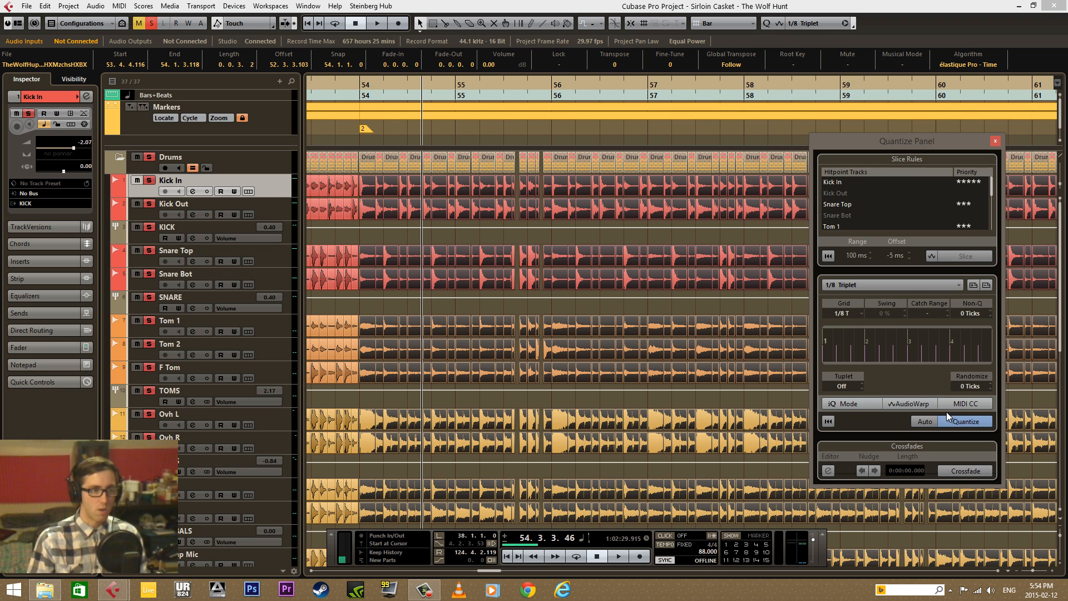
Play the quantized drums from bar 54, switch on the metronome click, and replay the fill leading into bar 56
click(369, 98)
key(space)
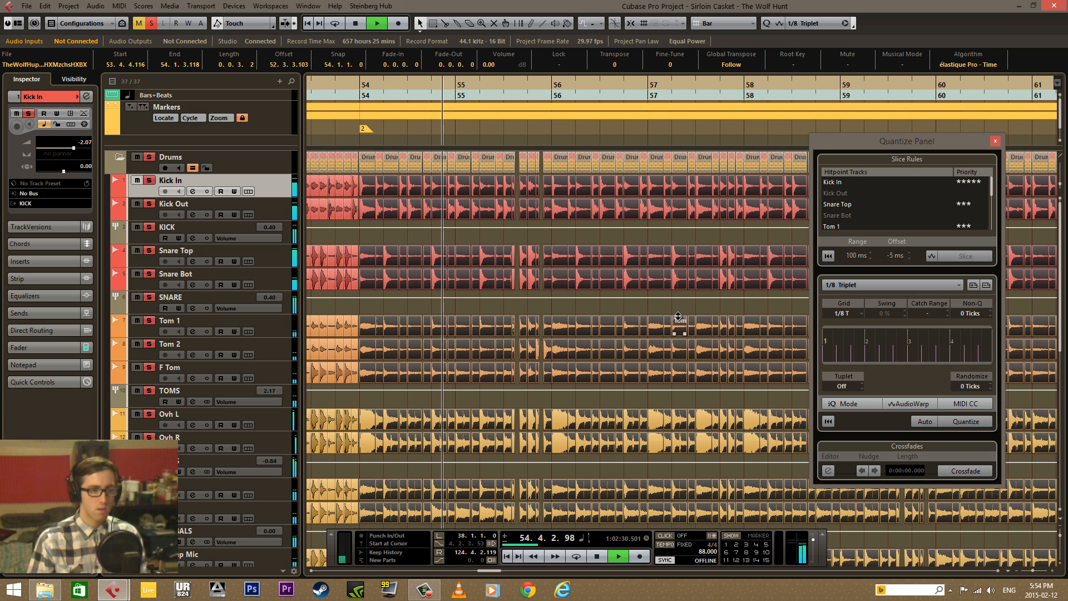
click(672, 537)
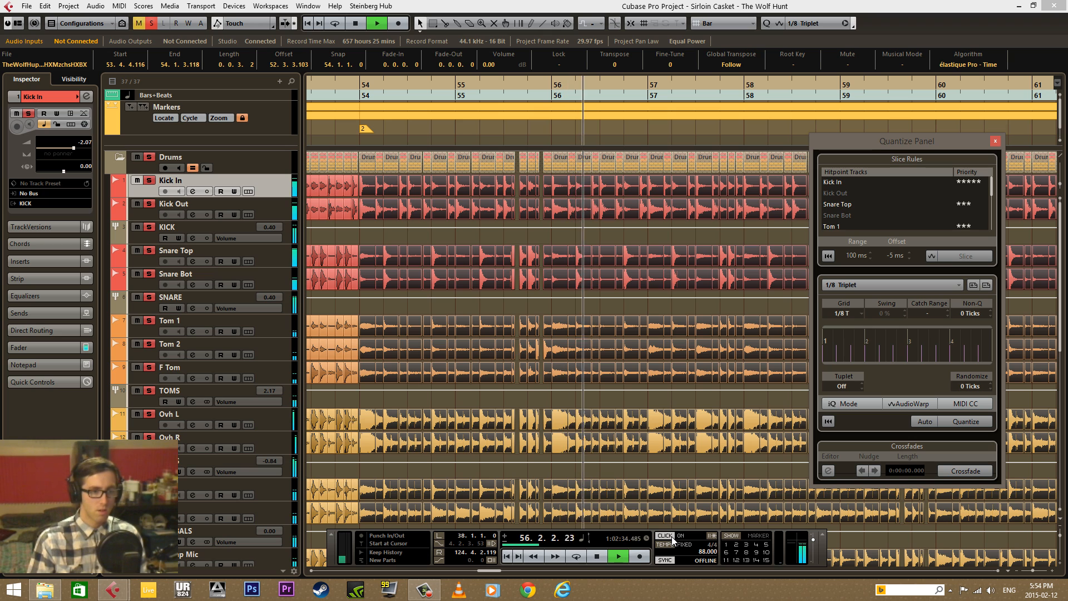
key(space)
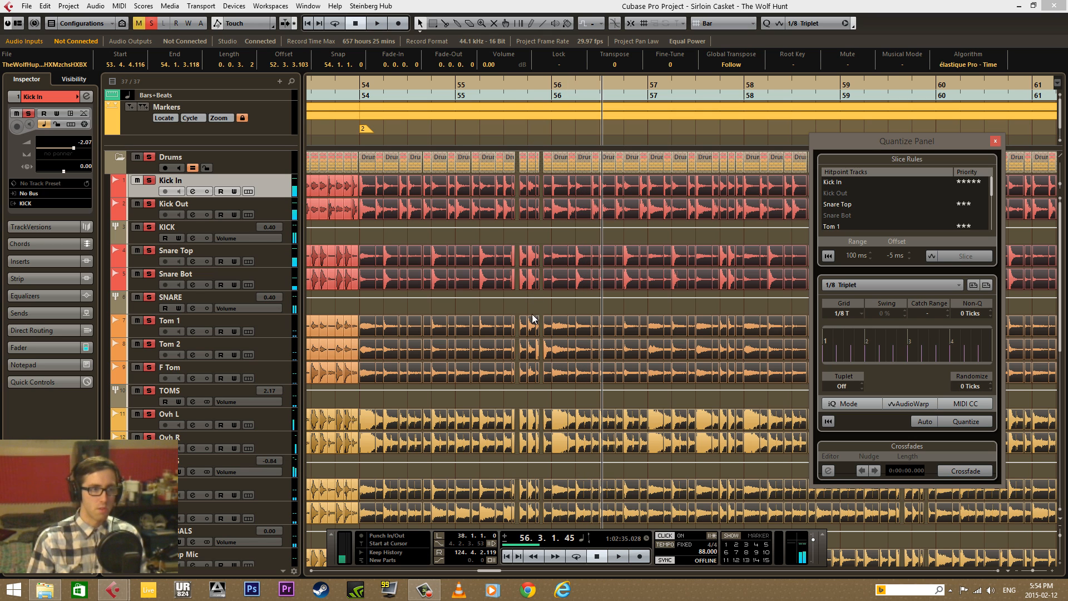
drag(508, 81, 487, 112)
key(space)
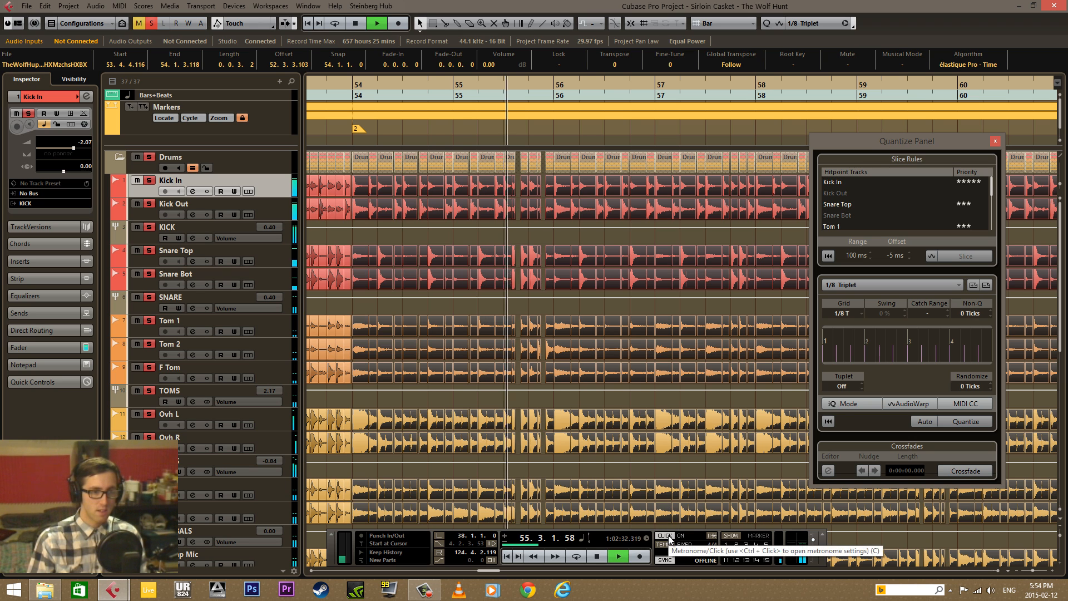
Reset the quantization of the drum slices and play the fill in bar 55 against the click
click(828, 421)
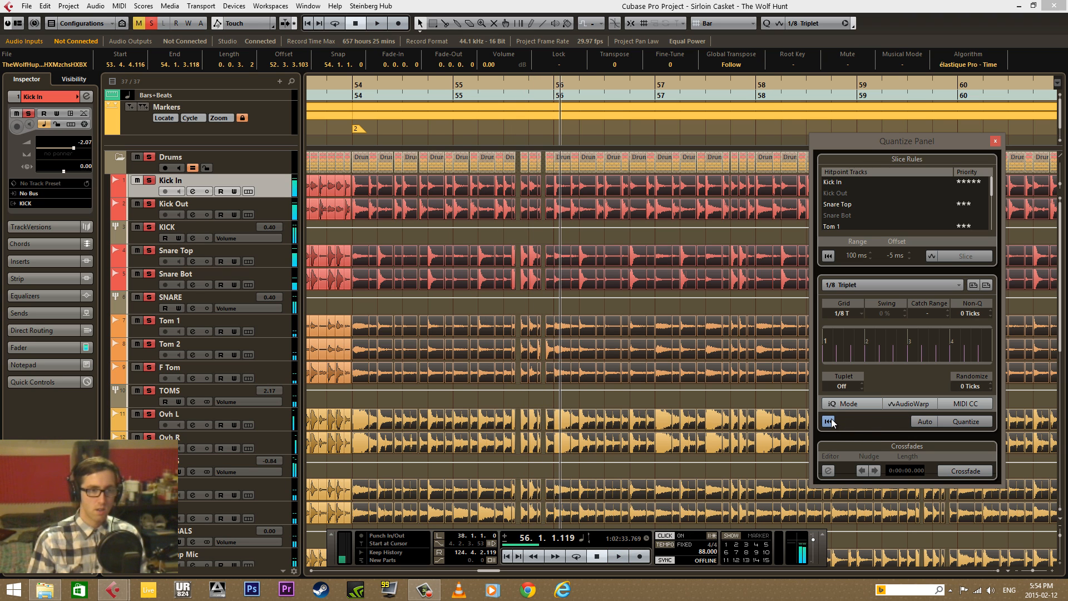
key(space)
key(space)
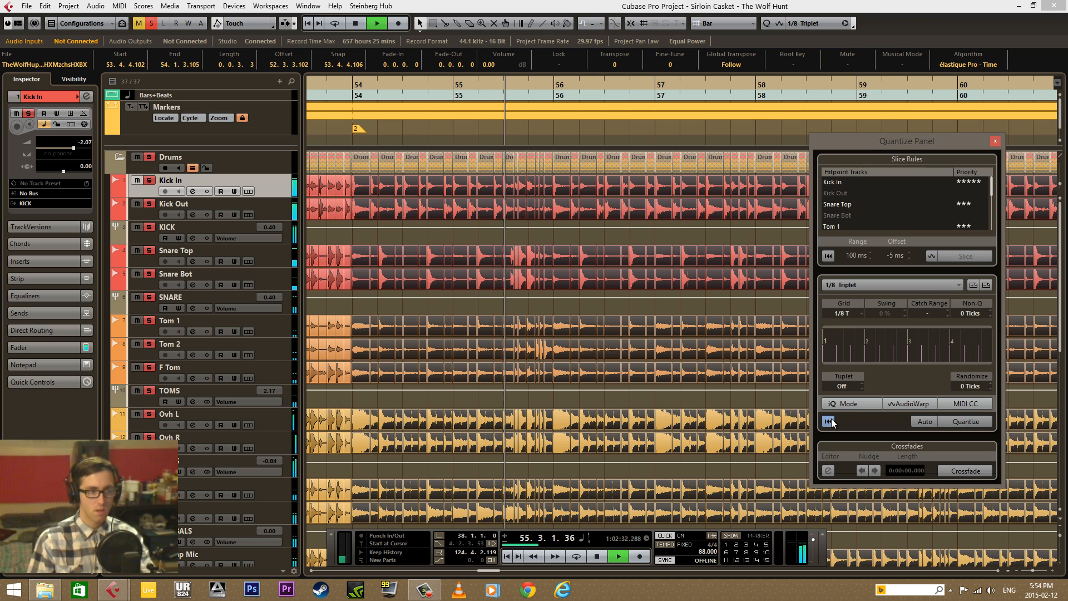
key(space)
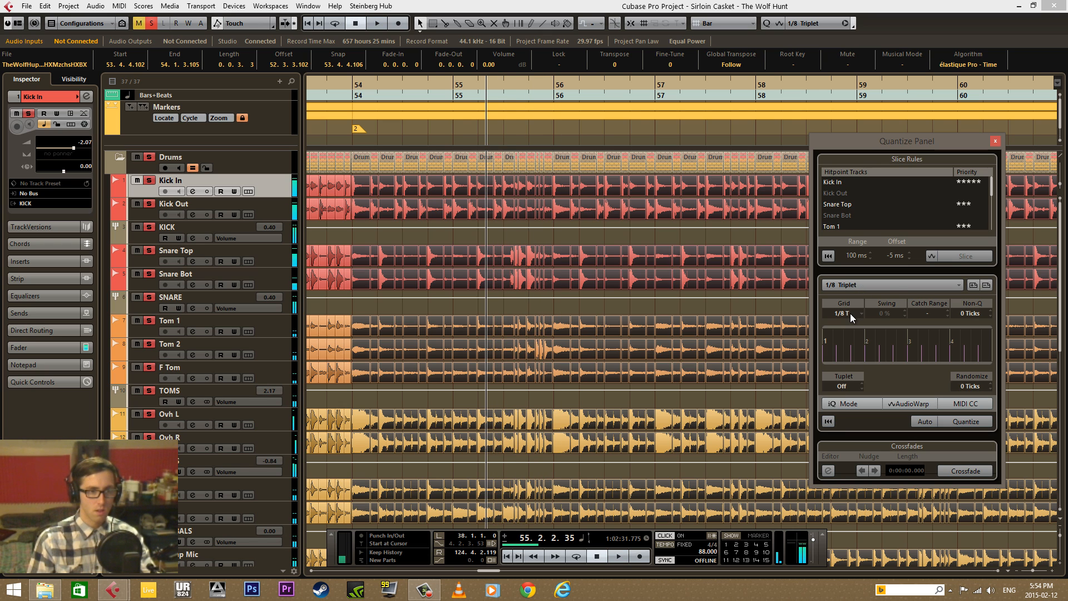
Quantize the drum slices to a 1/16 grid and play them from bar 54 to the fill in bar 55
click(850, 312)
click(853, 101)
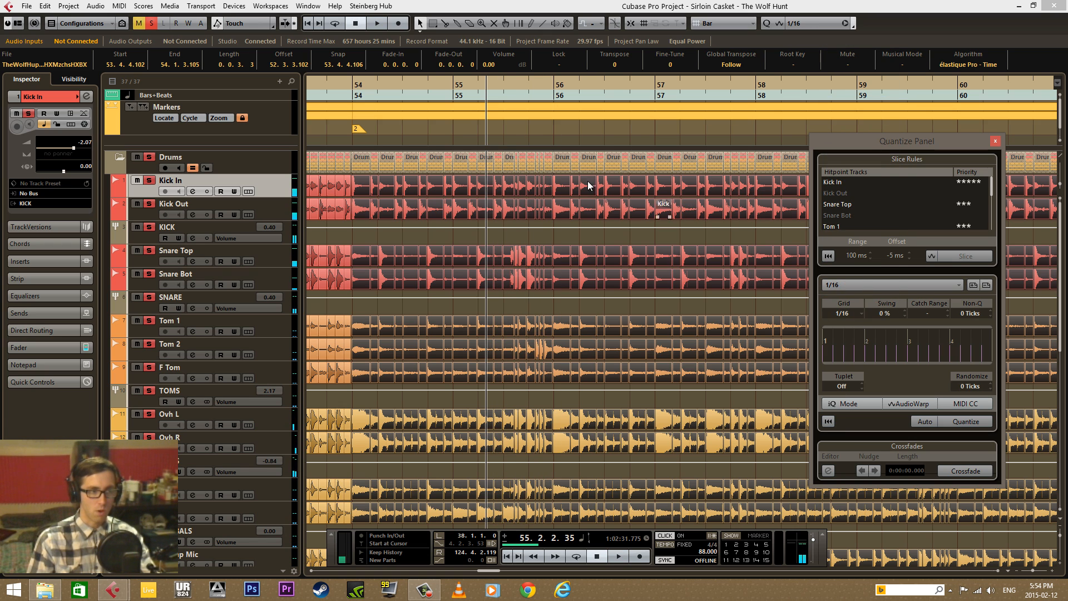
click(956, 421)
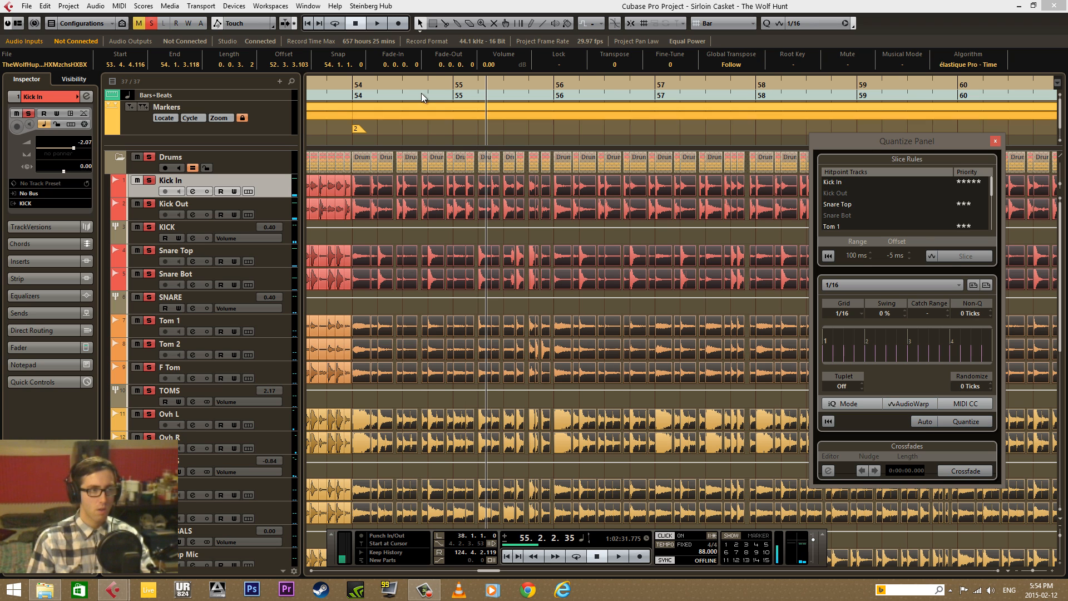
click(390, 82)
key(space)
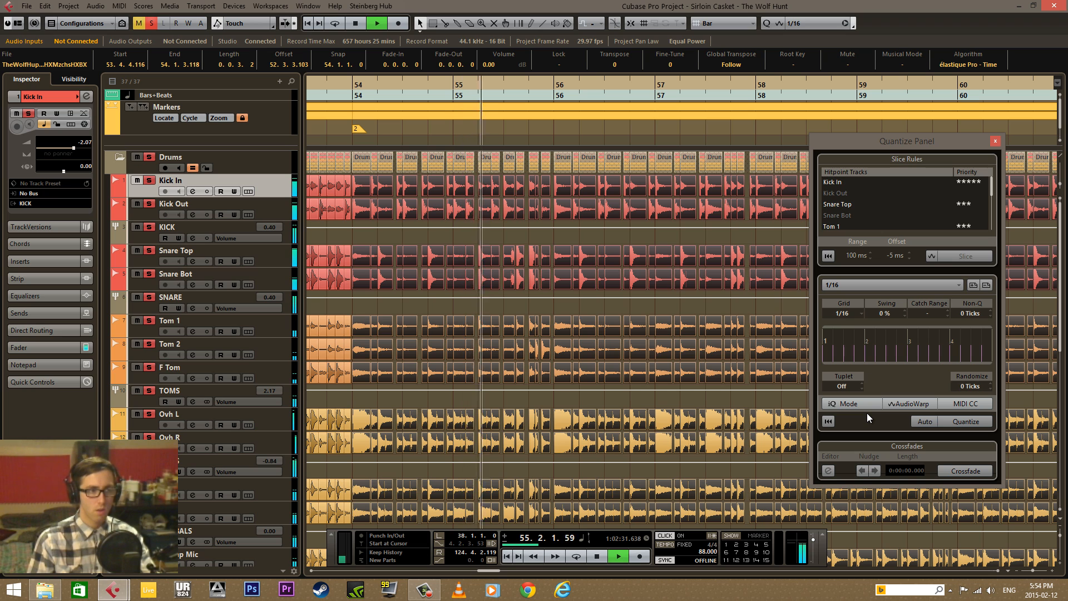
key(space)
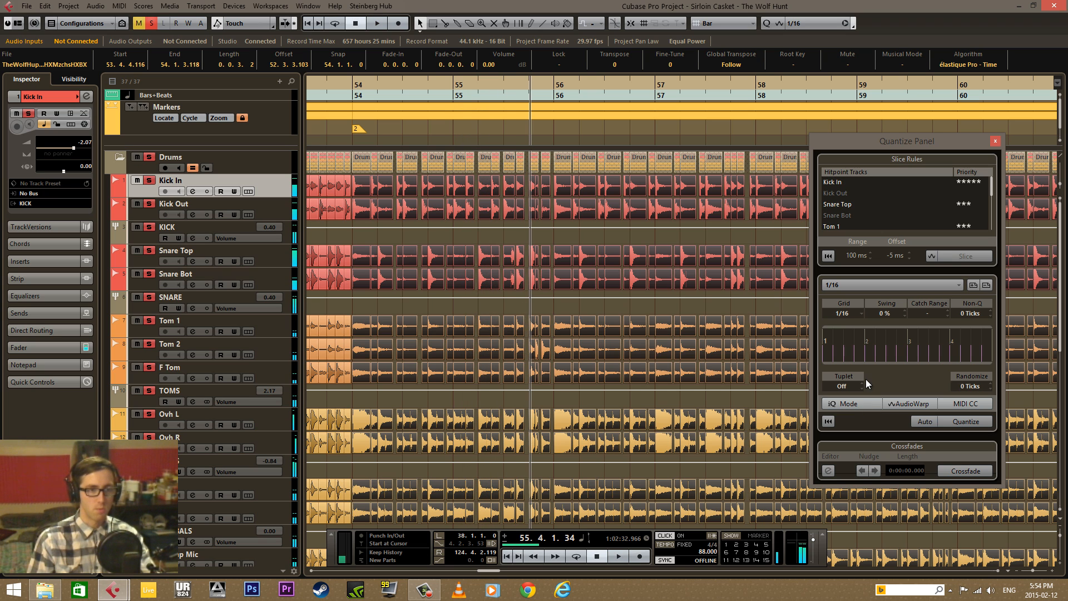
Return the playback cursor to bar 54 and set the quantize grid to 1/16 T
key(KP_0)
click(846, 315)
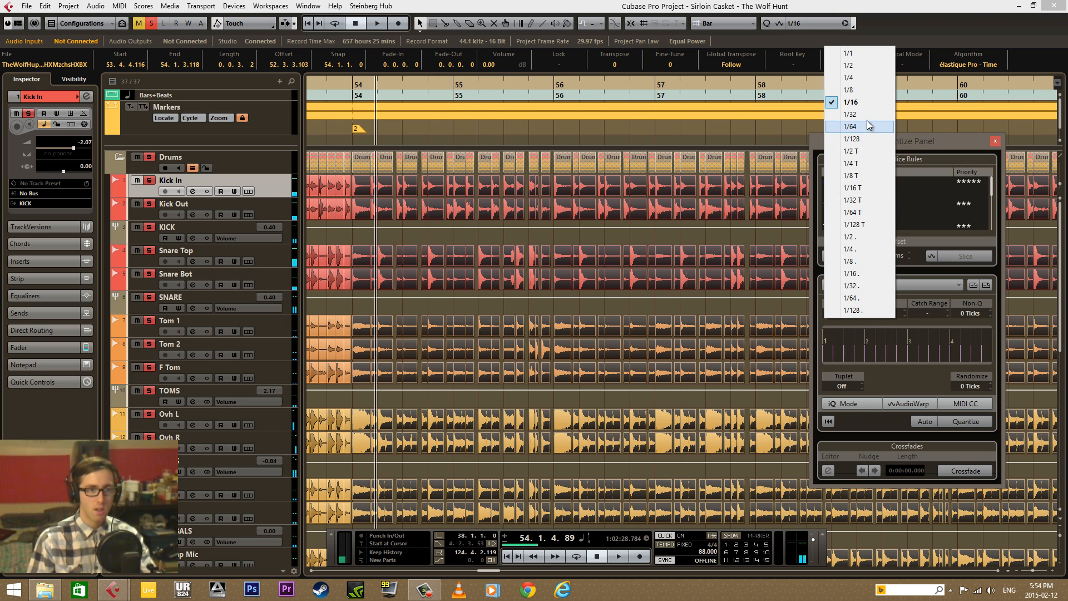
click(852, 187)
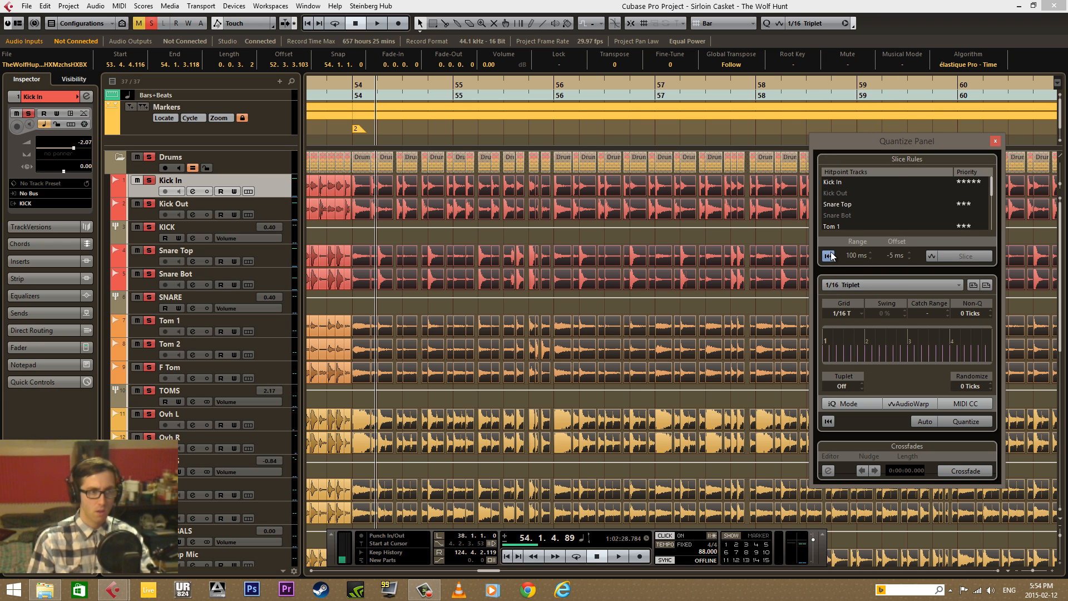
click(828, 256)
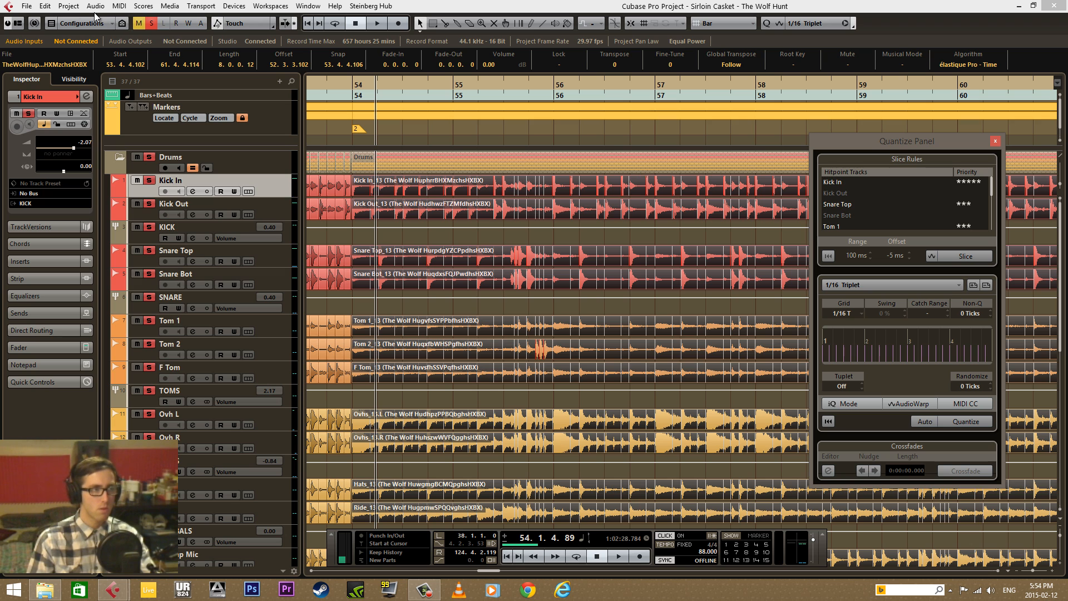
click(44, 6)
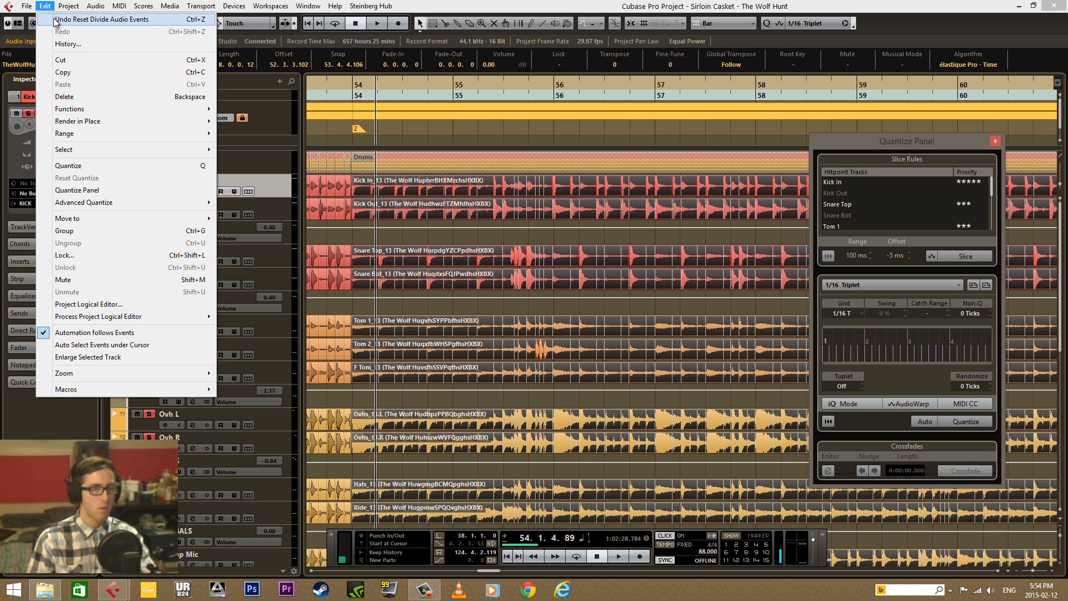
click(55, 20)
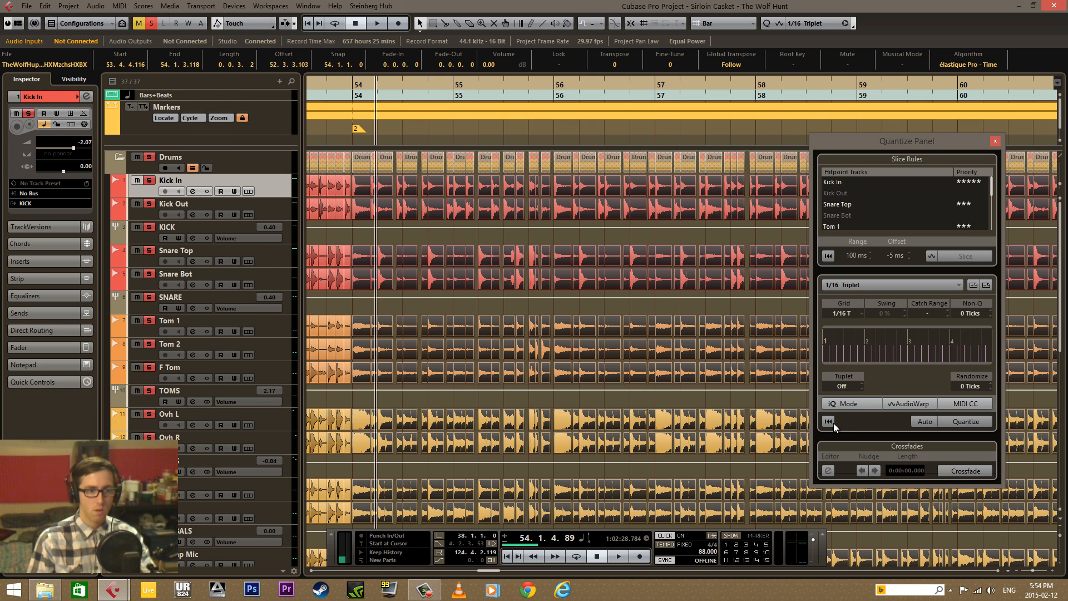
Quantize the drum slices to the 1/16 triplet grid and play from bar 54 through the fill in bar 55
click(962, 424)
key(space)
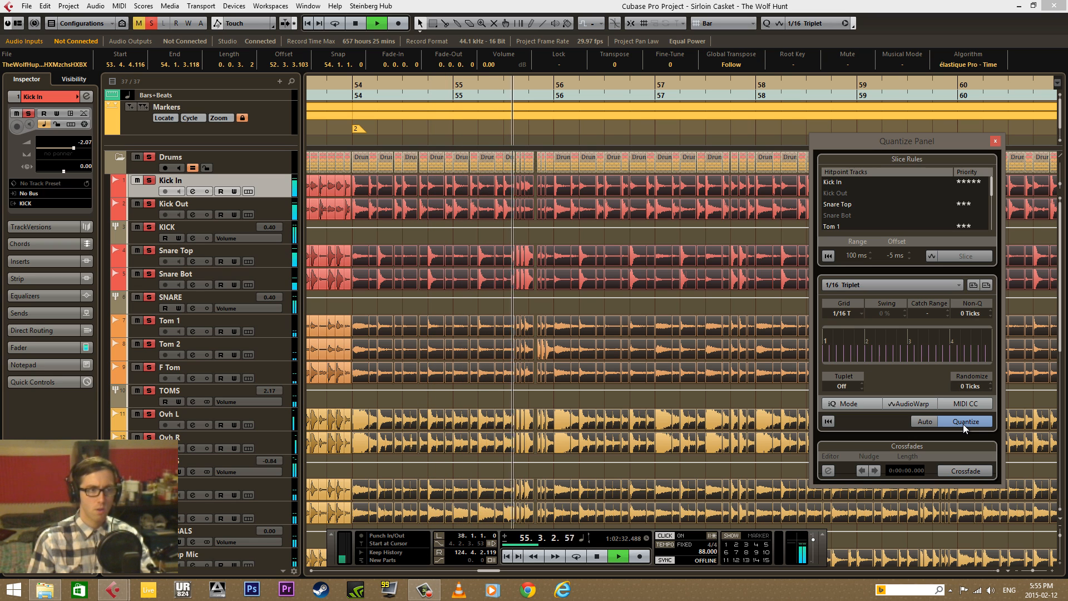
key(space)
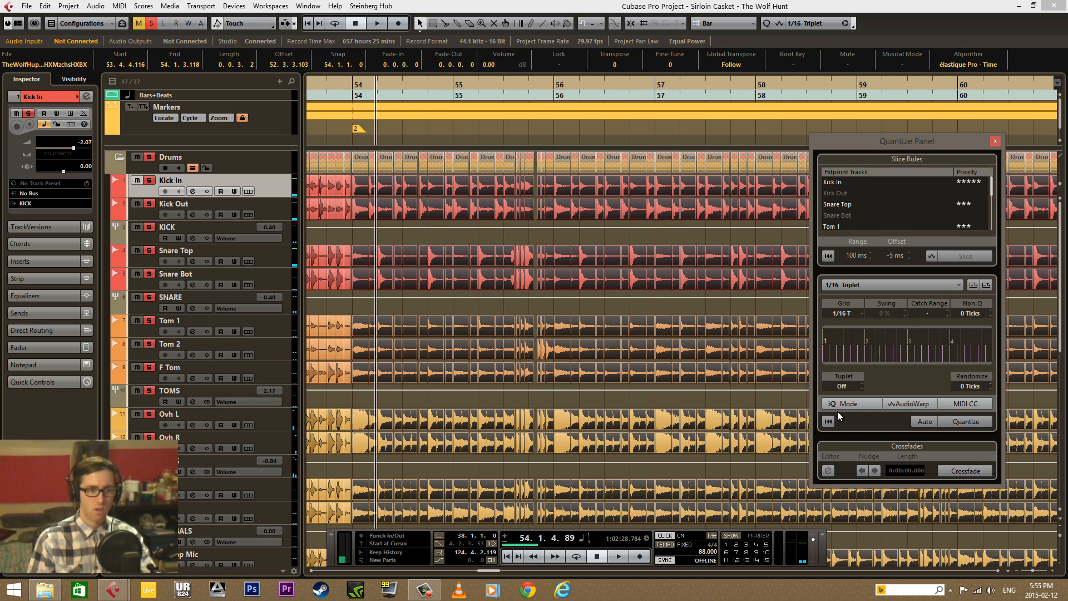
Quantize the drum slices to the 1/32 Triplet grid and play from bar 54 through the fill in bar 55
click(860, 286)
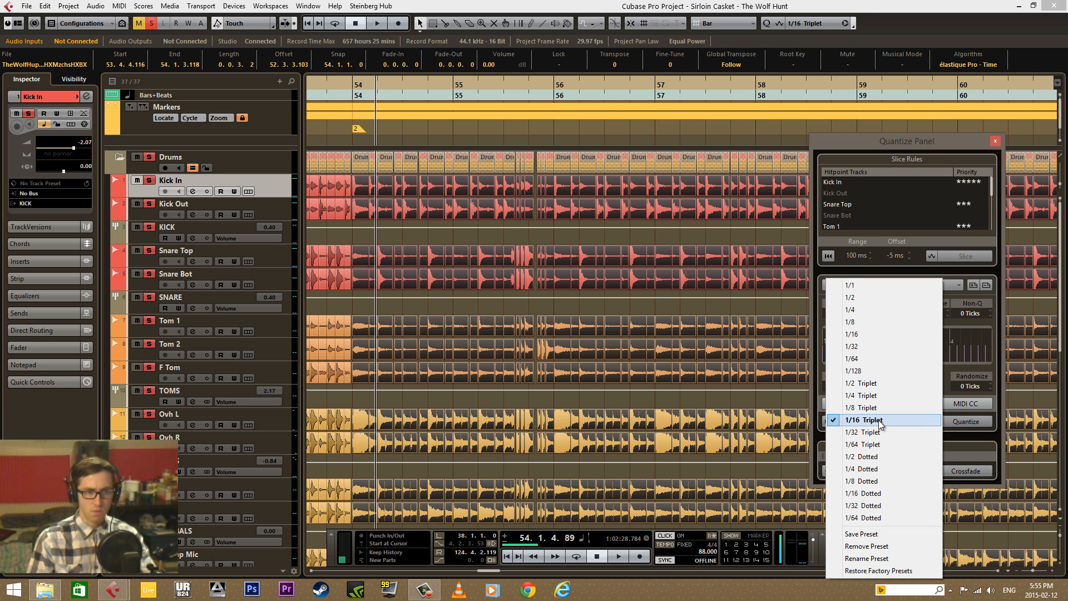
click(866, 433)
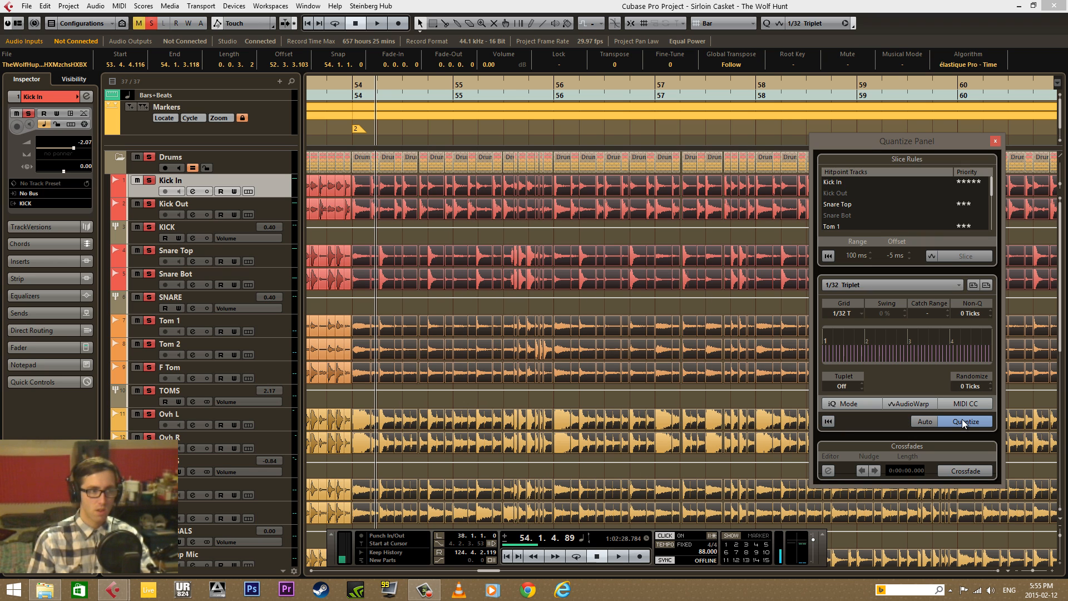
click(873, 405)
key(space)
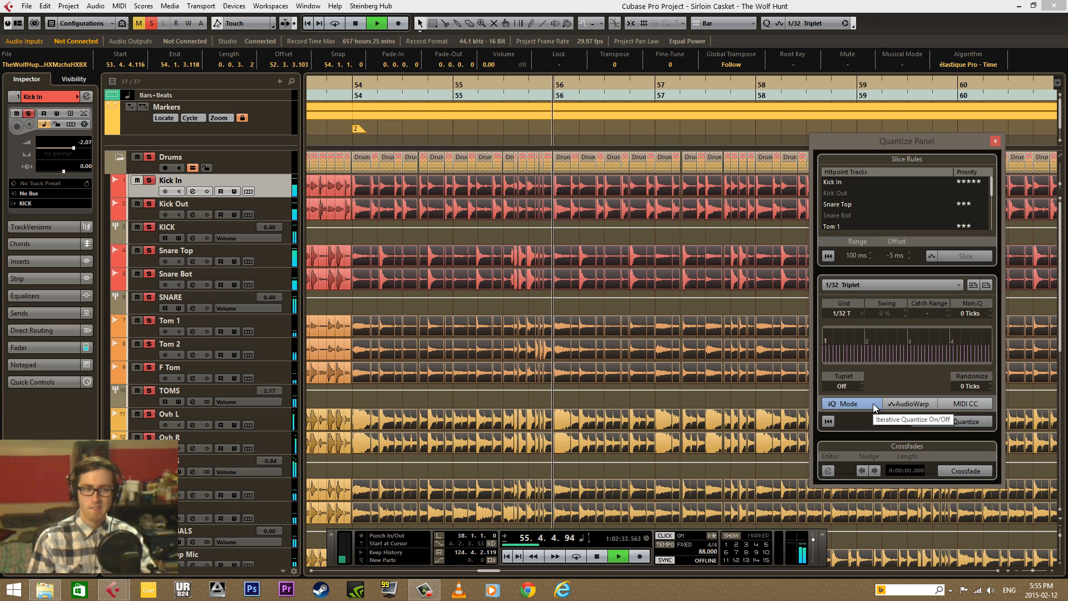
click(873, 403)
key(space)
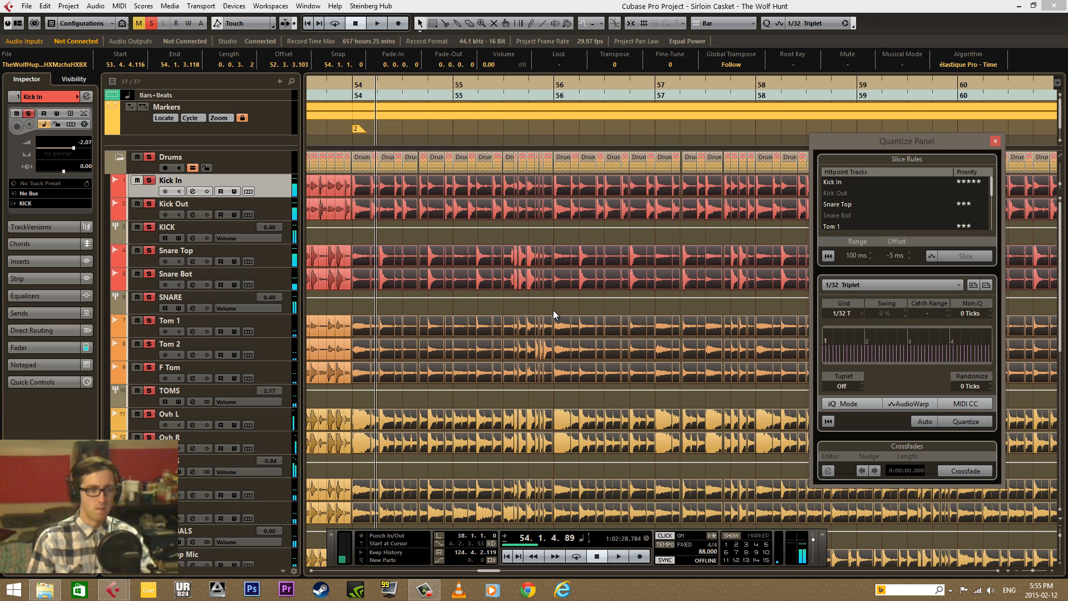
Reset the quantization, quantize the drum slices to a straight 1/32 grid and play the result from bar 54
click(829, 421)
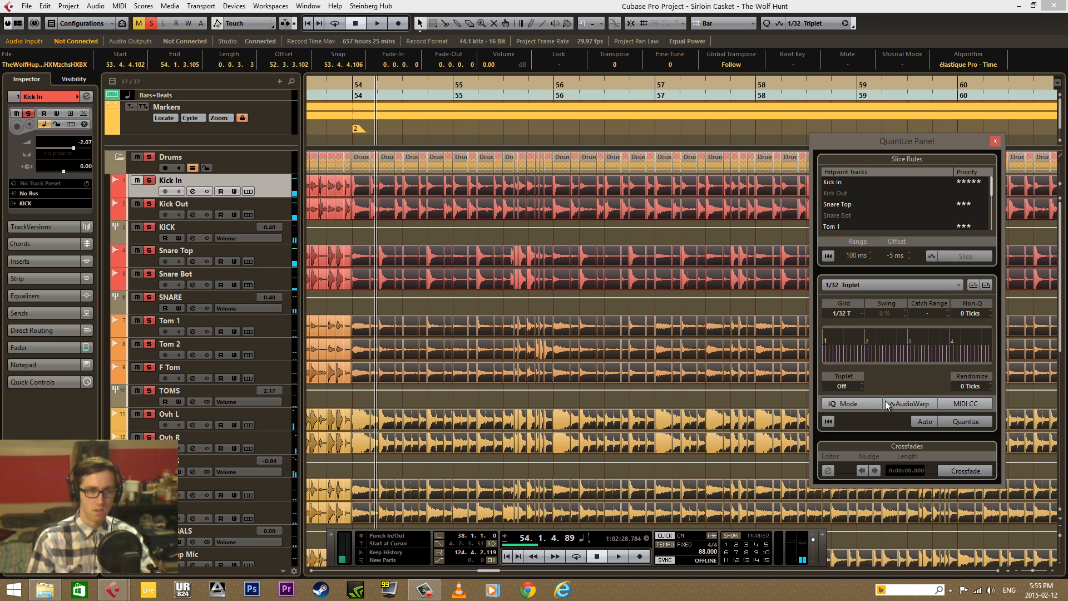
click(847, 312)
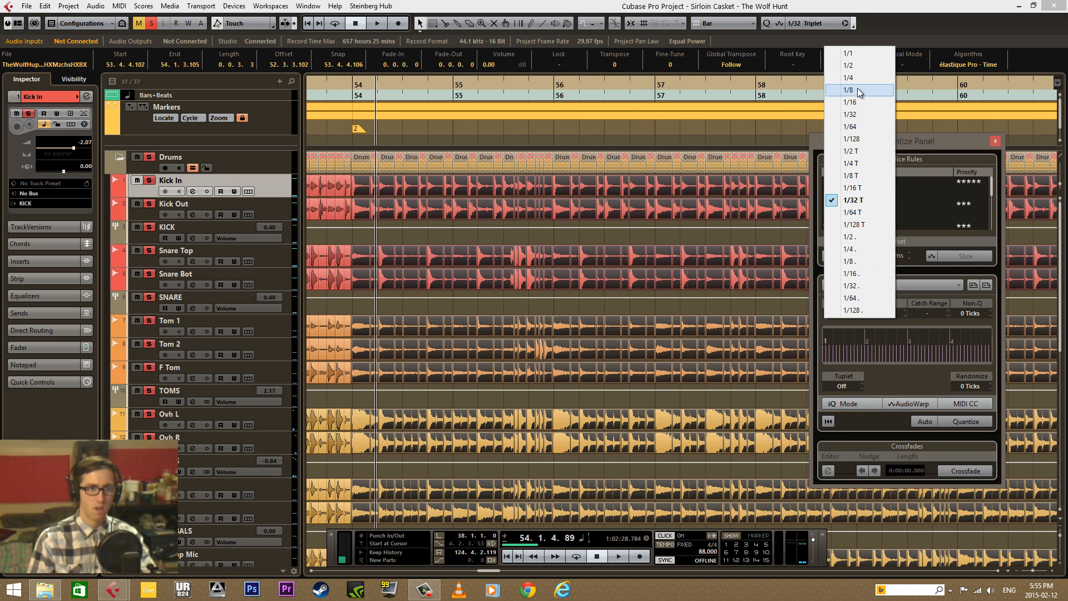
click(860, 116)
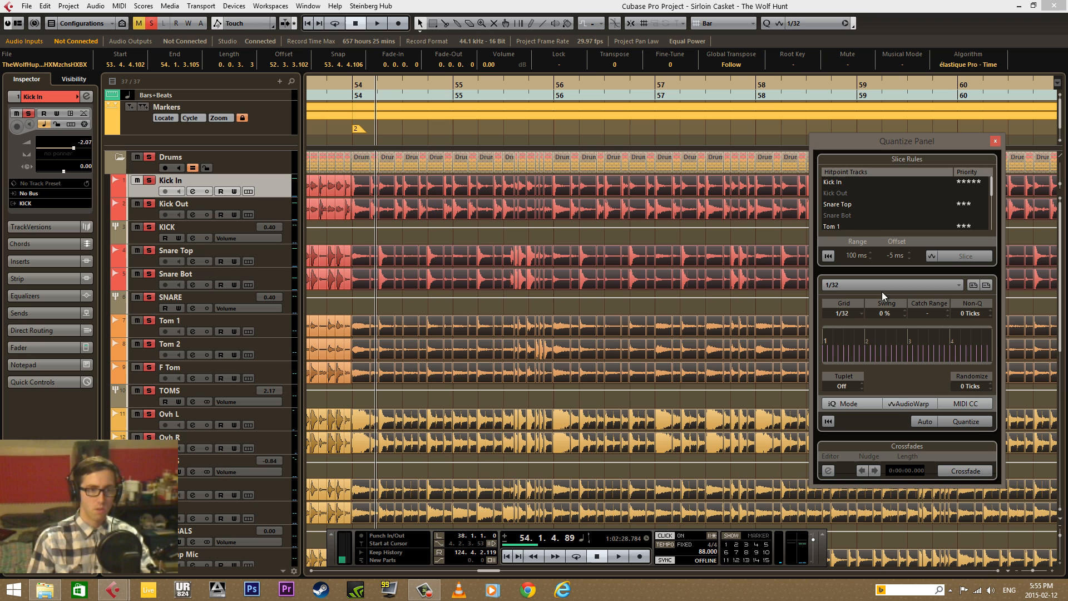
click(967, 420)
key(space)
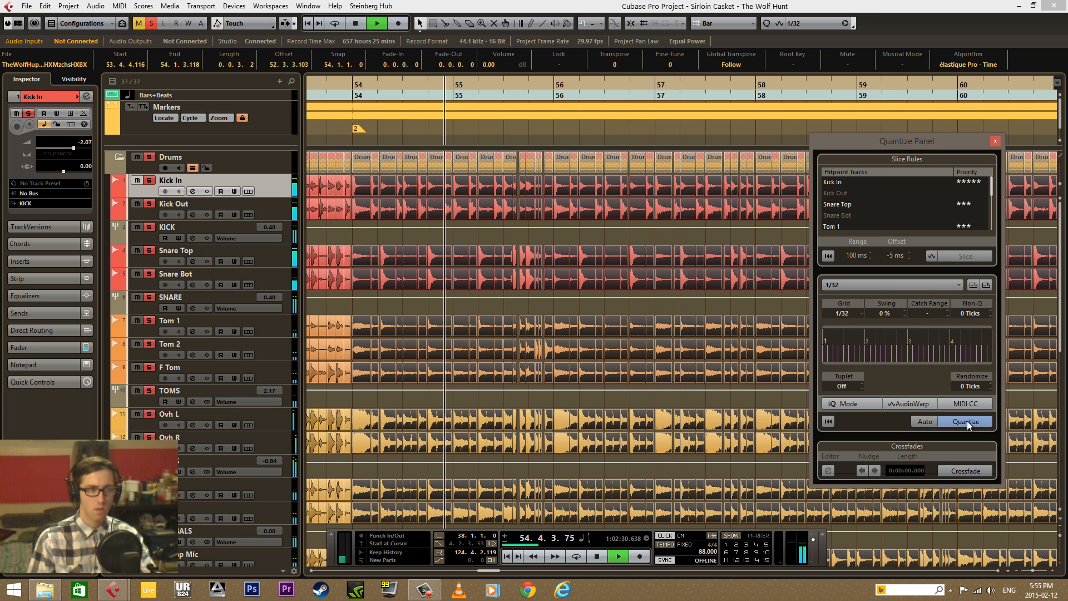
key(space)
Quantize the drum slices to the 1/32 Dotted grid and briefly play them from bar 54
click(846, 306)
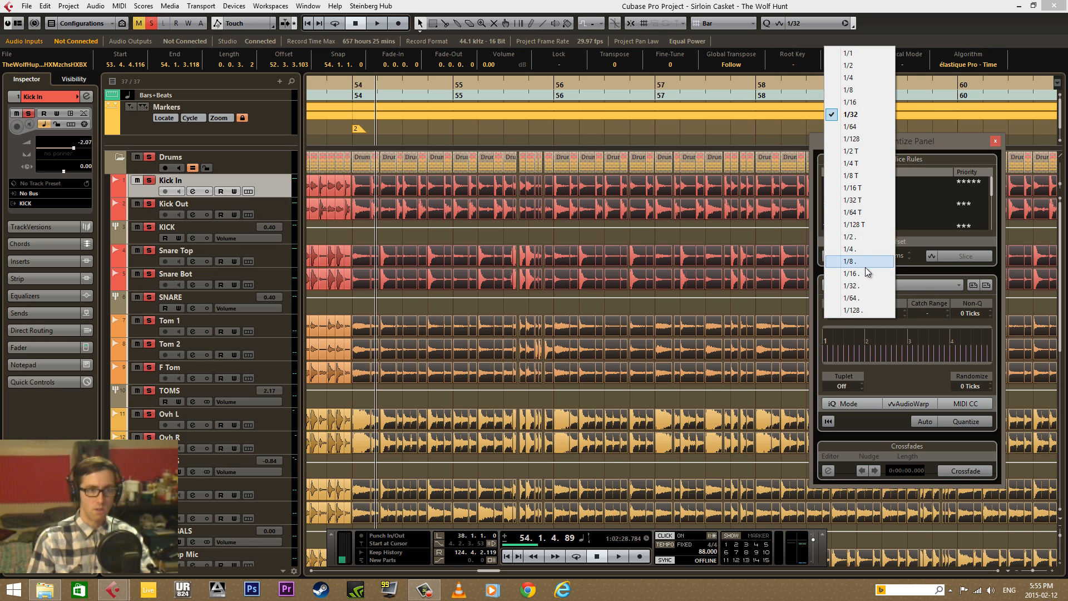
click(865, 285)
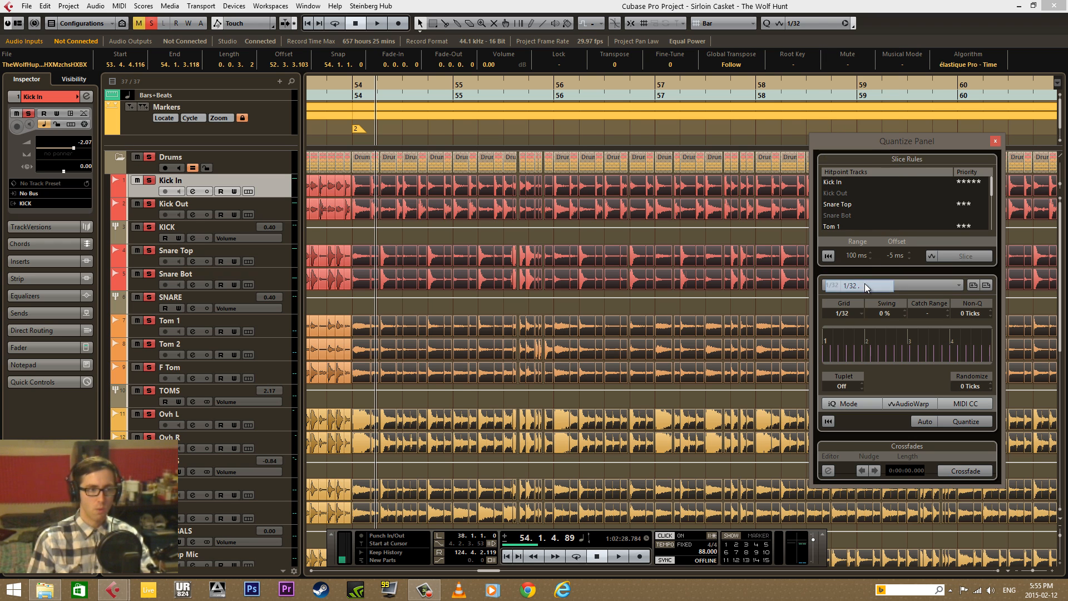
click(960, 423)
key(space)
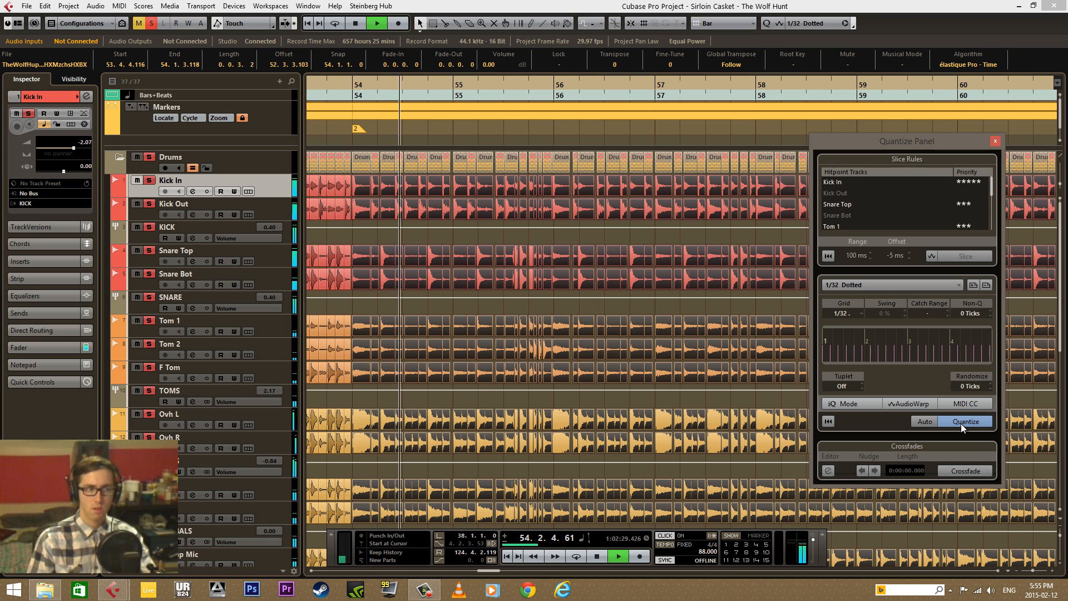
key(space)
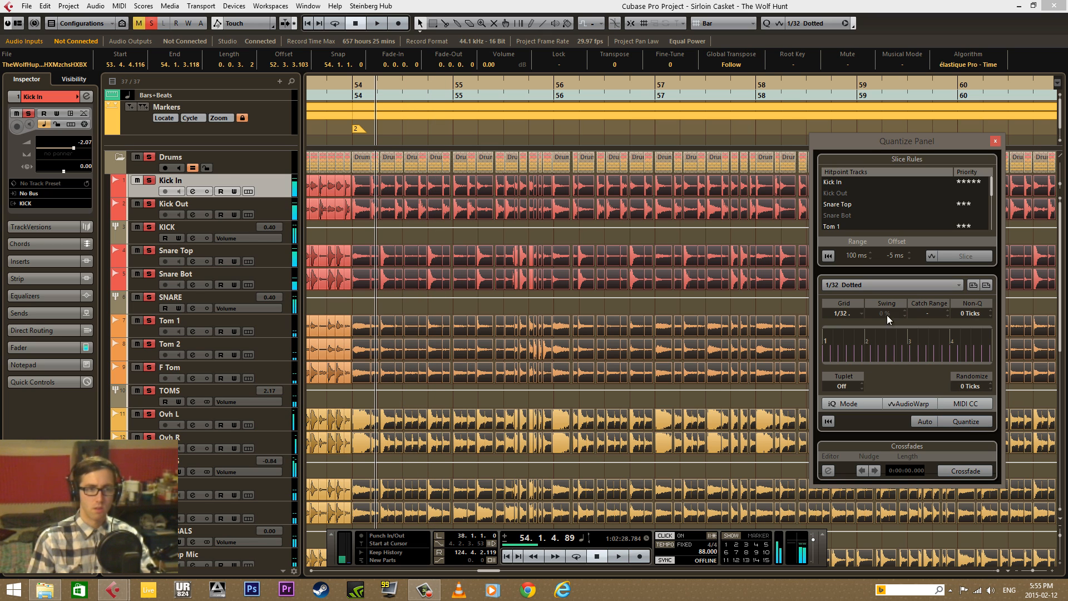
Reset the quantization and remove the slices from the drum section in bars 54 to 62
click(855, 313)
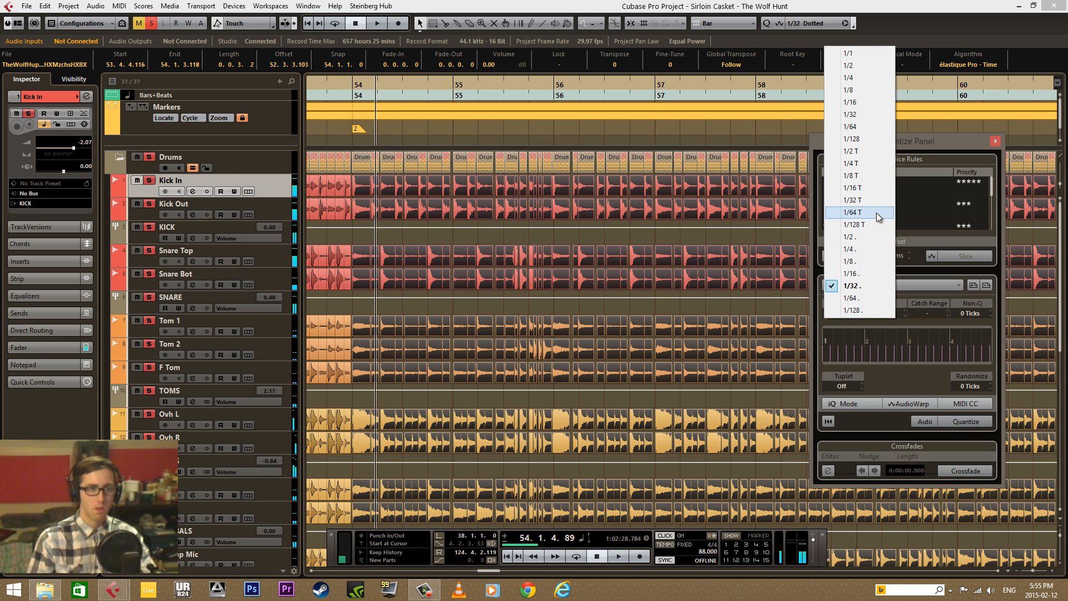
click(878, 359)
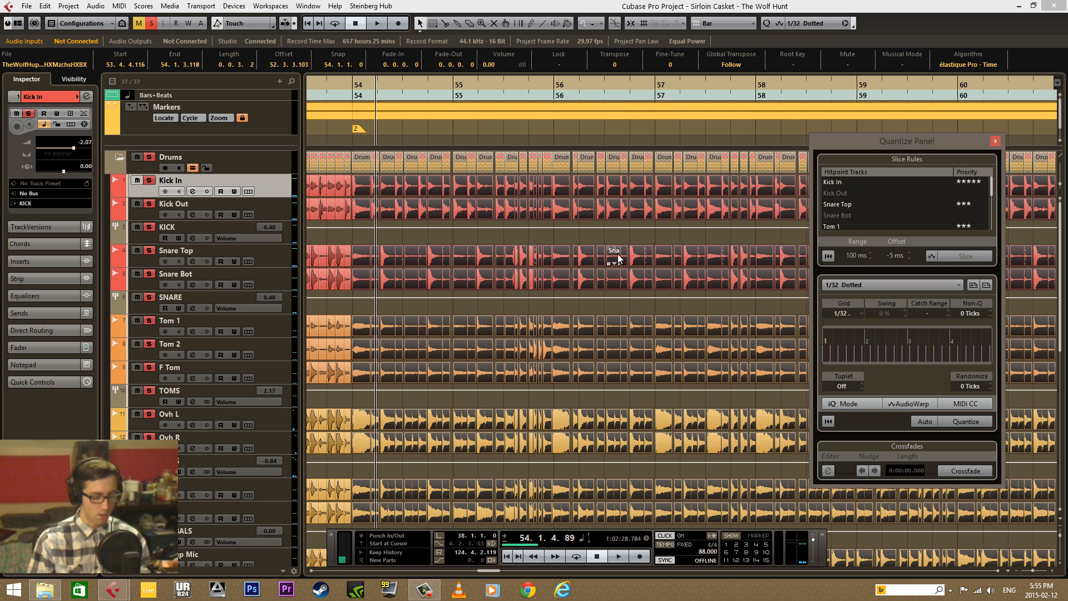
click(828, 255)
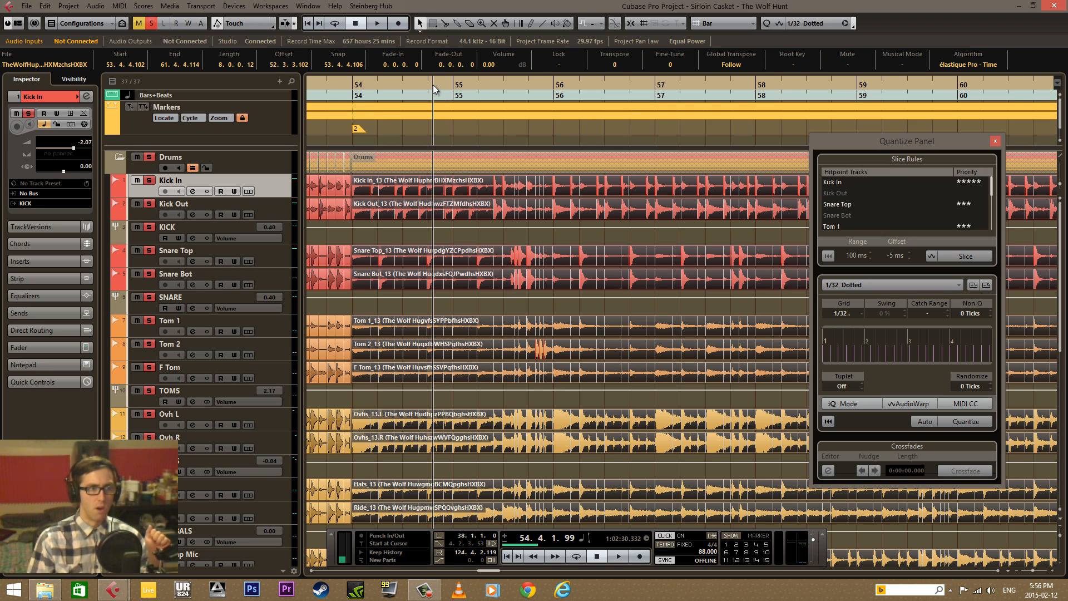
Examine the drum hits up close around bar 57 and the layout of the marked drum sections around them
drag(433, 84, 381, 68)
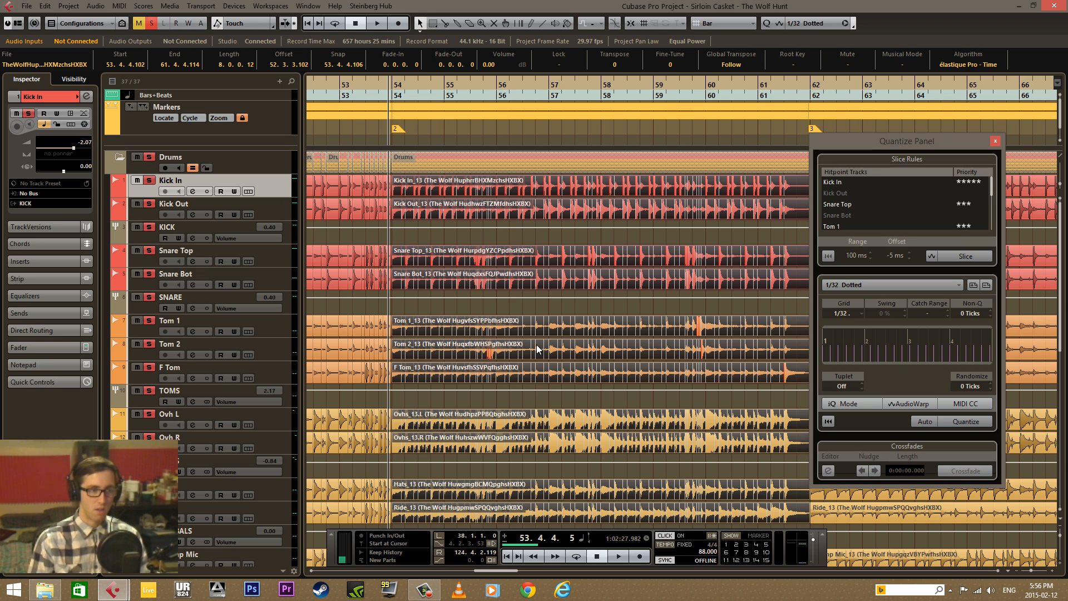
drag(468, 92, 529, 133)
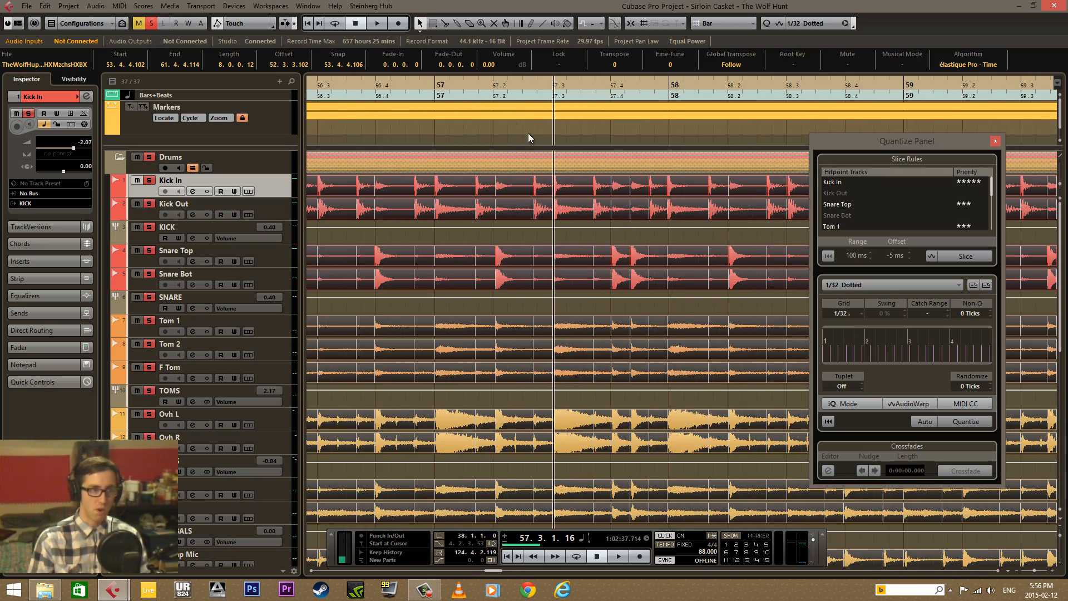
key(3)
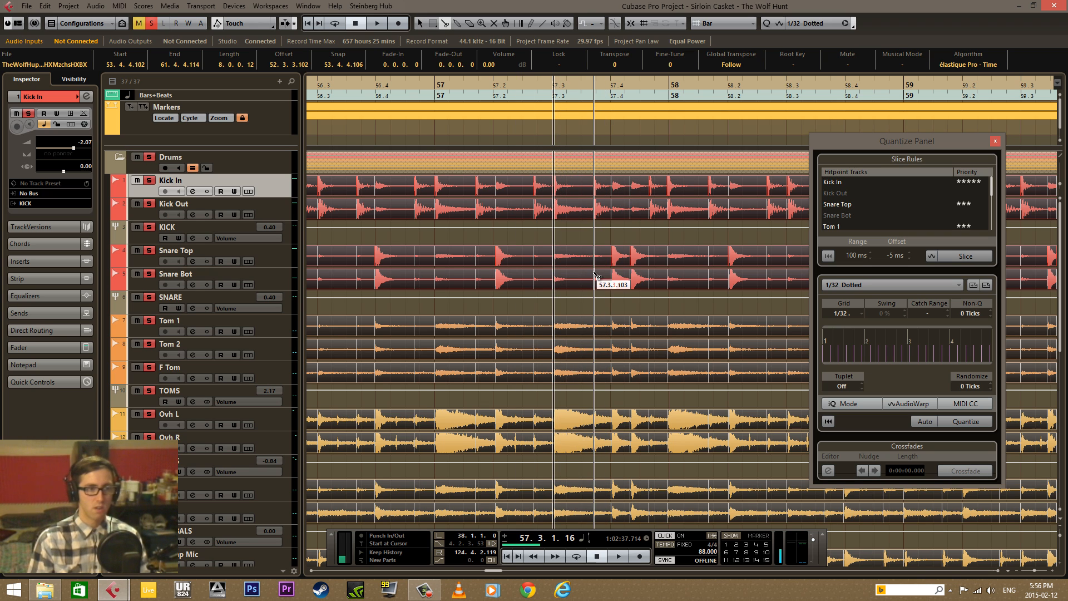
key(1)
drag(535, 81, 535, 68)
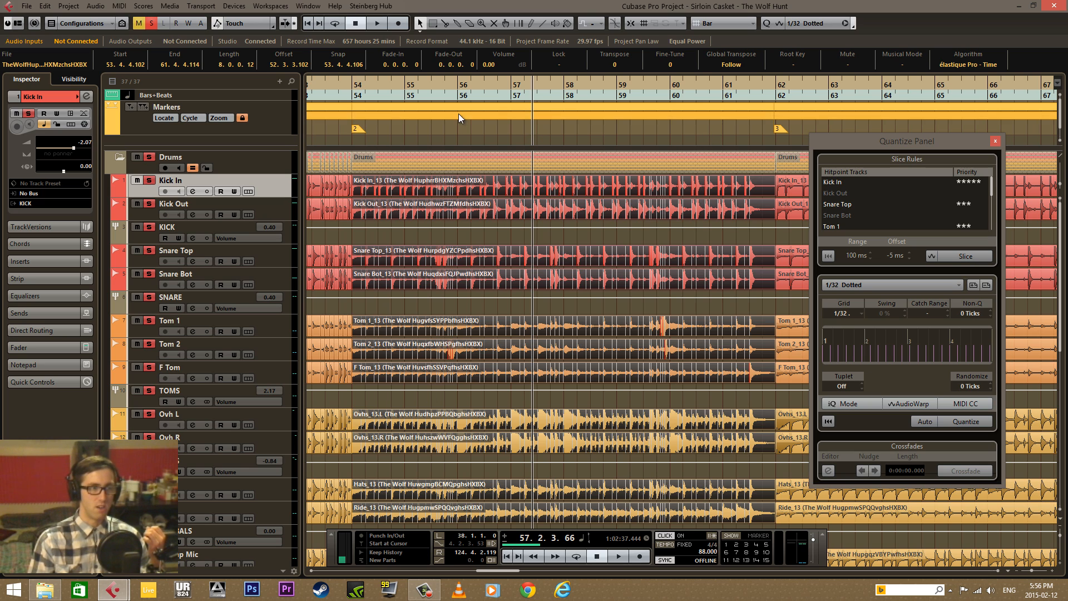
drag(456, 95, 444, 50)
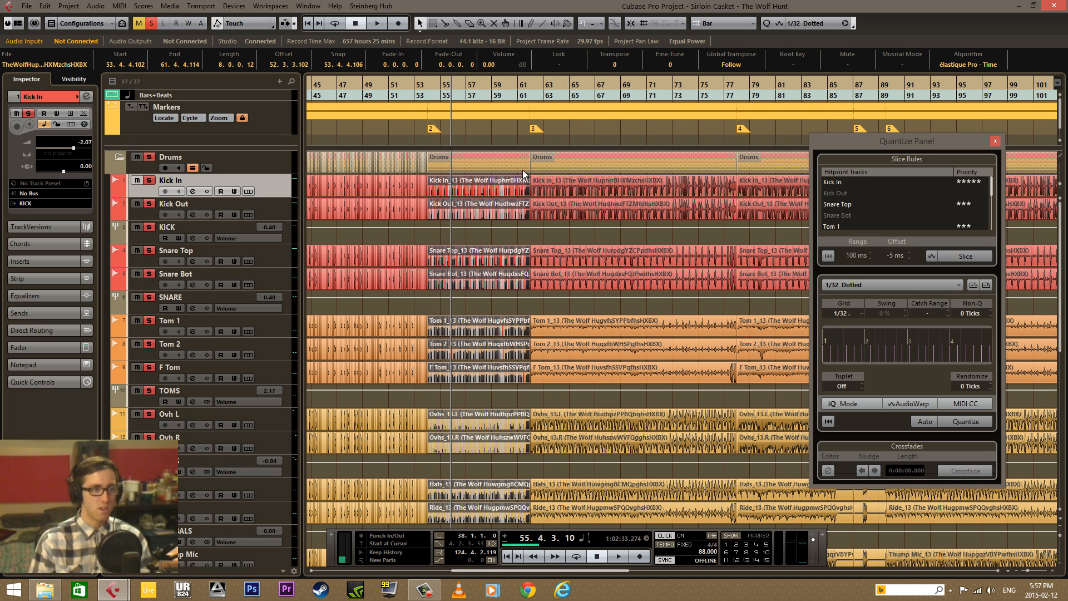
click(344, 95)
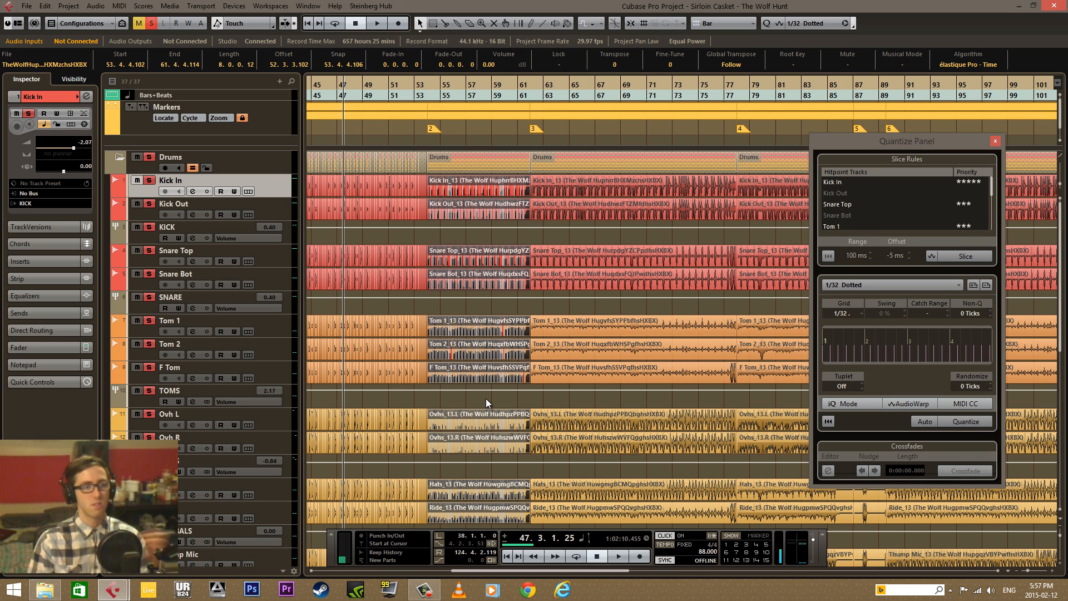
Set the quantize preset to 1/8 Triplet and close the Quantize Panel
click(853, 22)
mouse_move(412, 85)
mouse_down()
mouse_move(420, 65)
mouse_move(406, 69)
mouse_move(408, 85)
mouse_up()
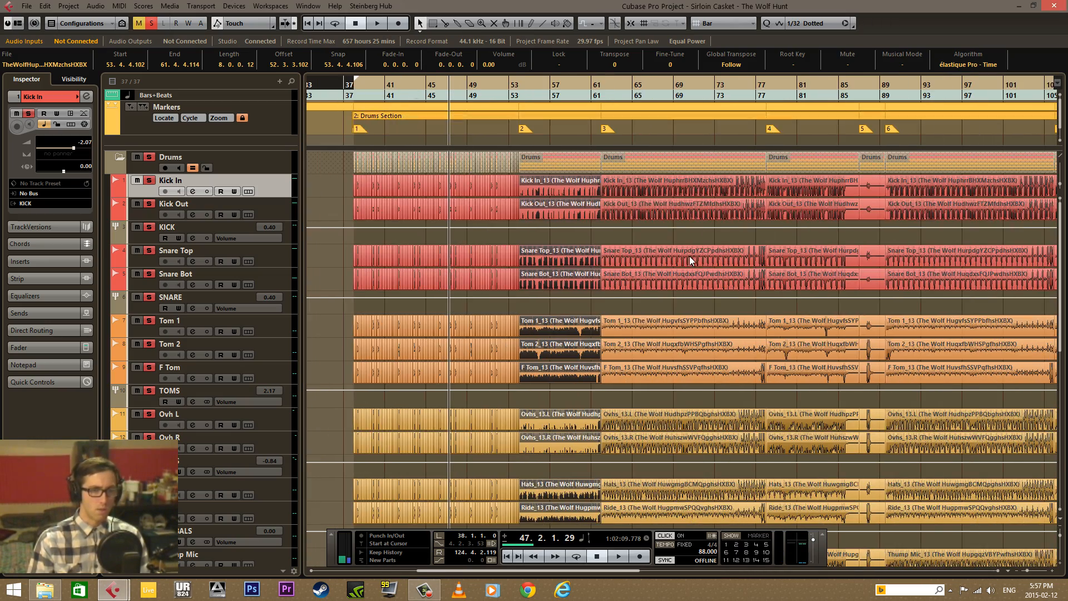
scroll(826, 337, down, 8)
scroll(826, 337, up, 8)
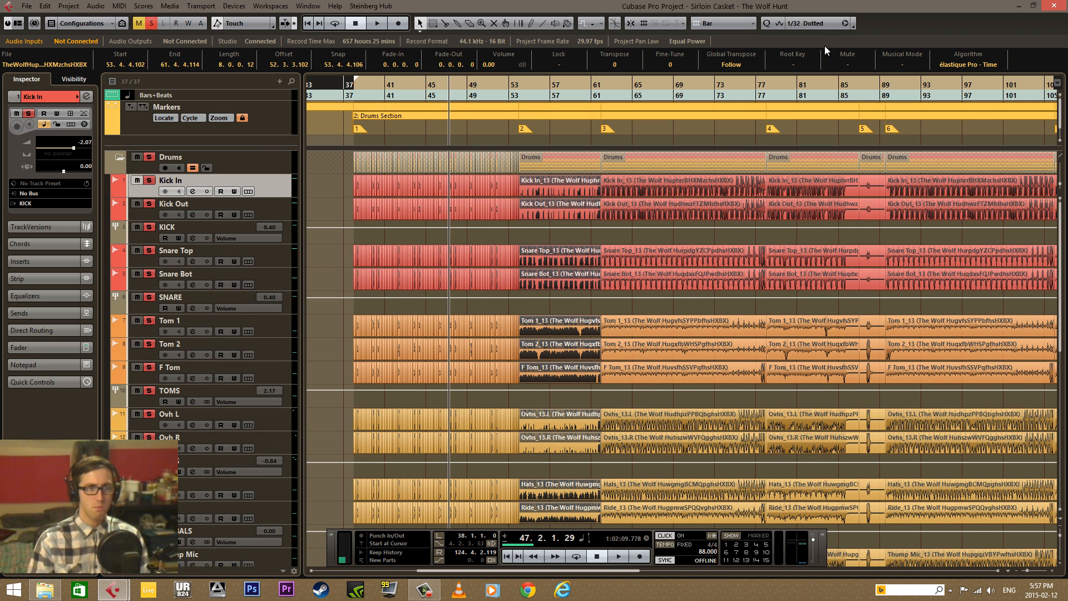
click(853, 24)
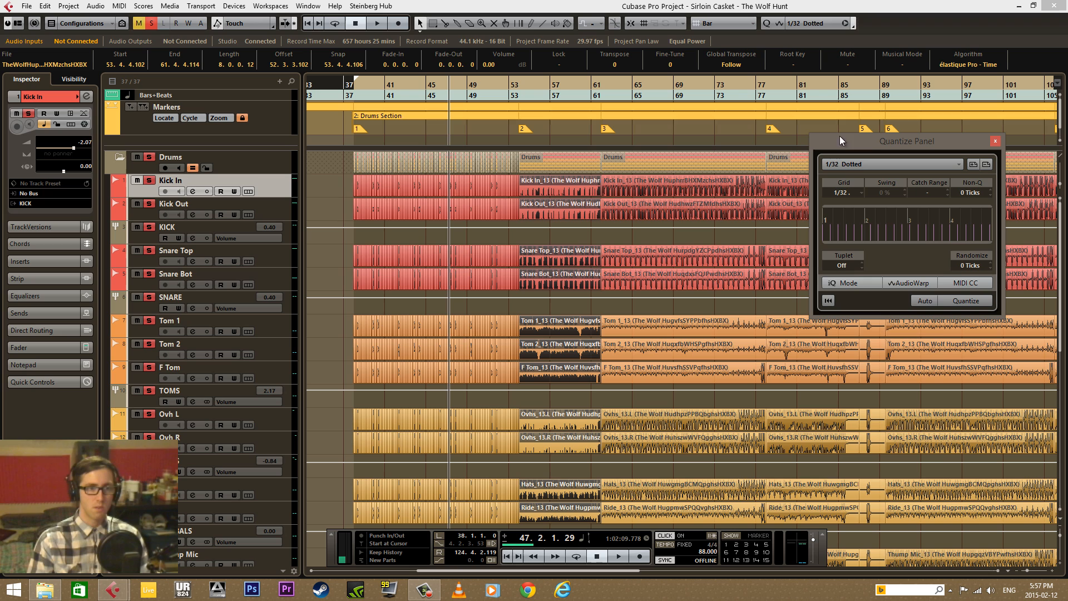
click(859, 166)
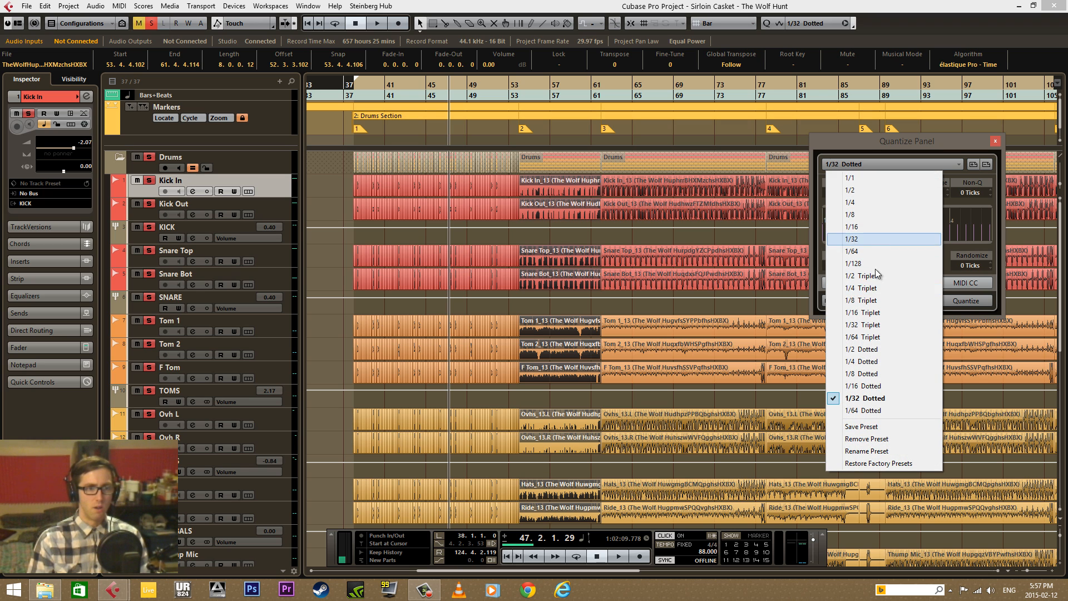
click(876, 301)
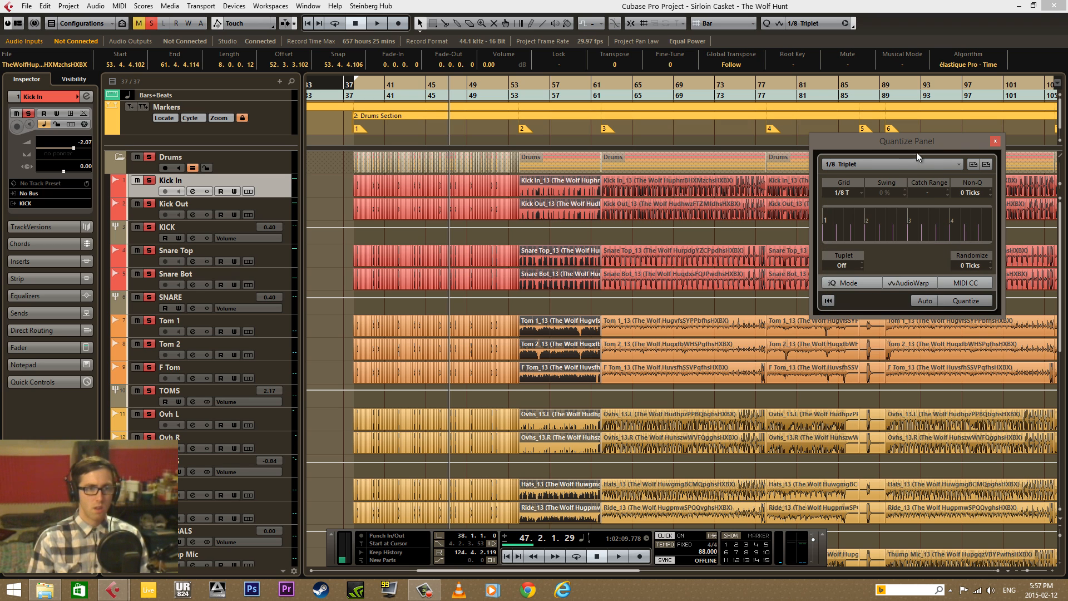
click(994, 143)
Look over the drum sections and compare them with the bass and guitar recordings further down the project
scroll(486, 304, down, 5)
scroll(486, 304, up, 5)
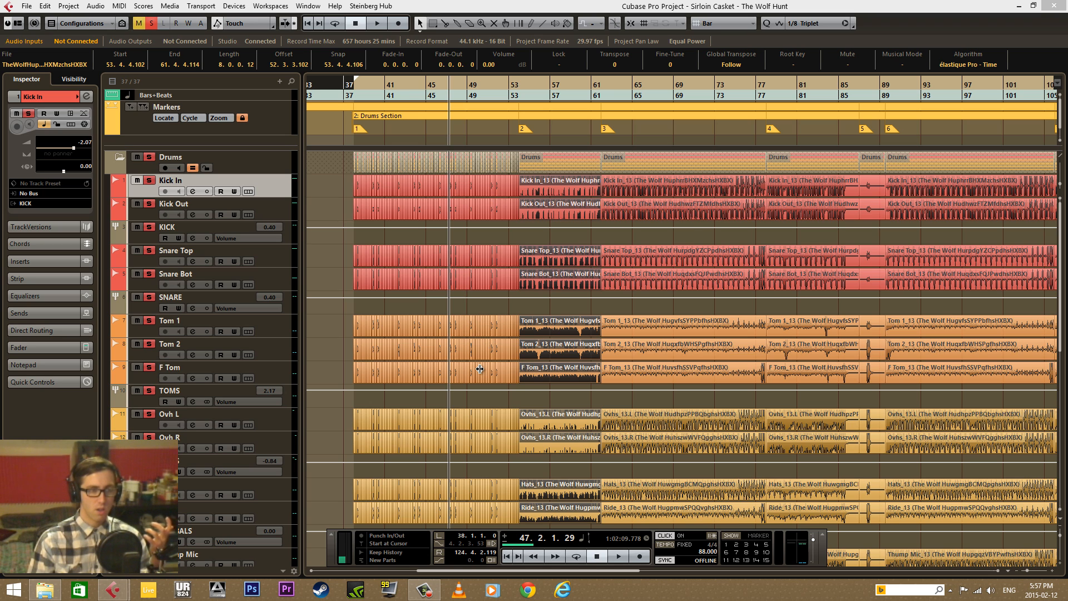
click(538, 369)
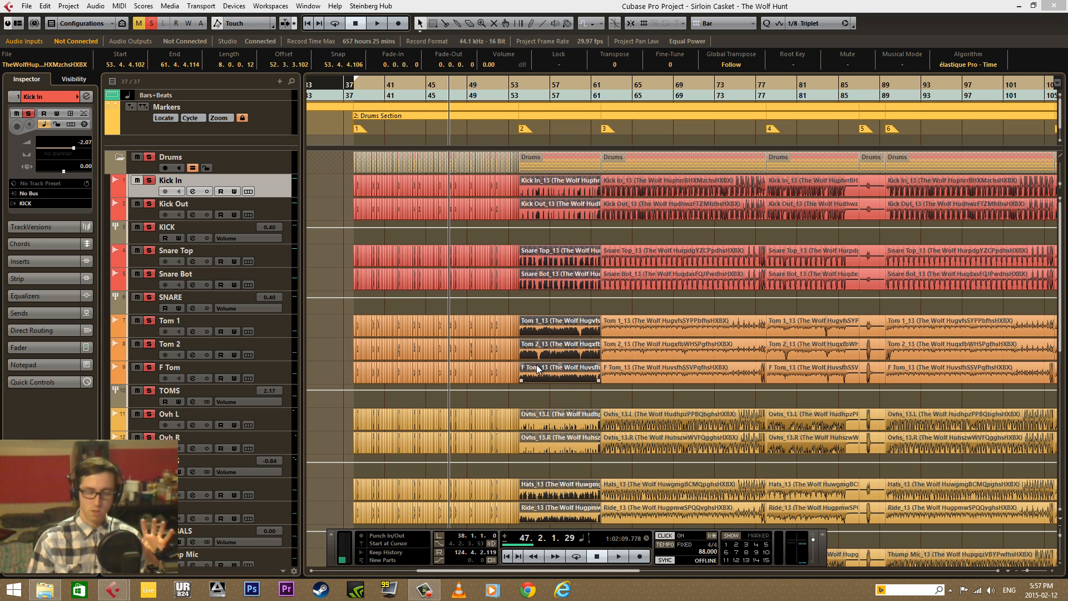
scroll(537, 365, down, 6)
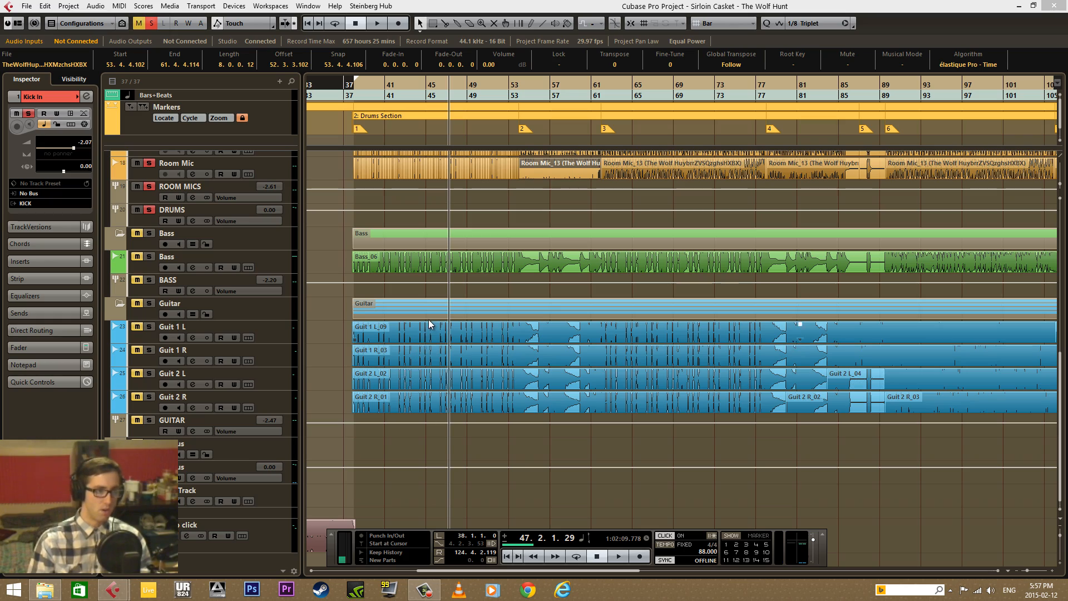
scroll(405, 436, up, 6)
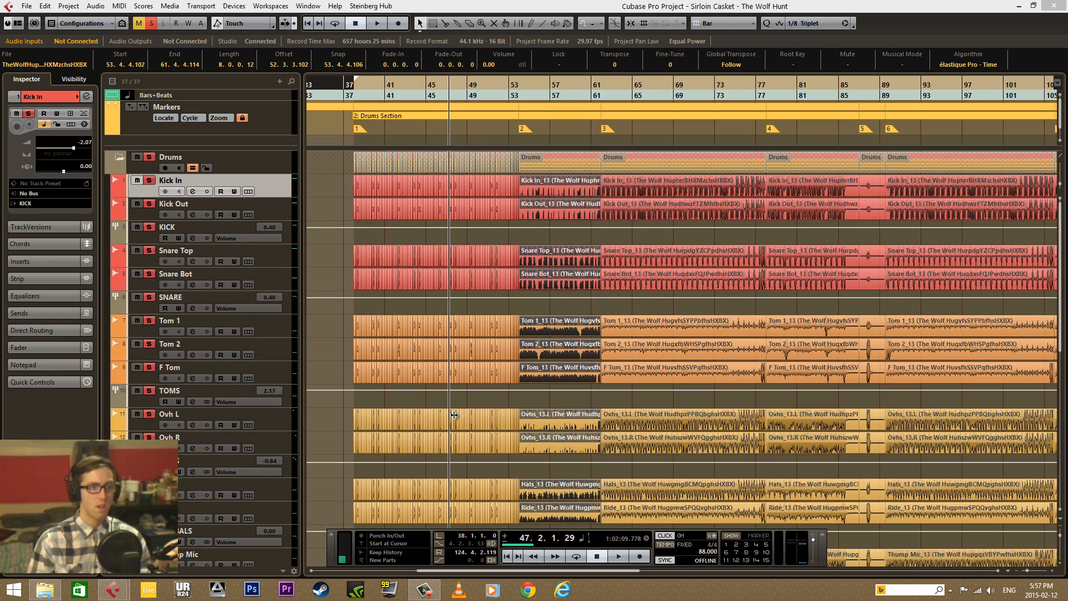
scroll(481, 398, down, 6)
scroll(482, 397, down, 1)
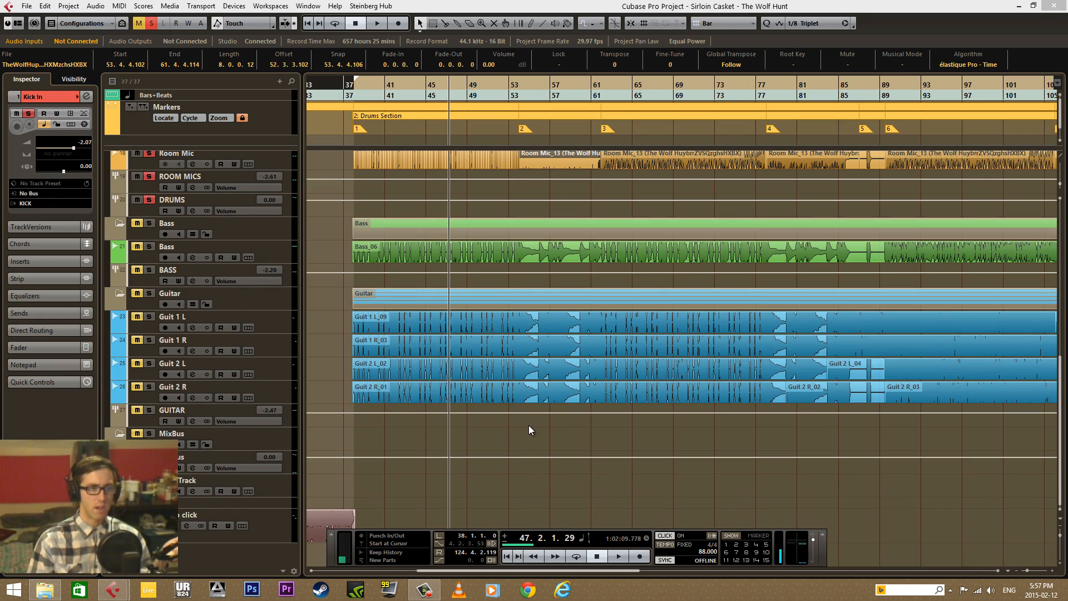
scroll(528, 425, up, 6)
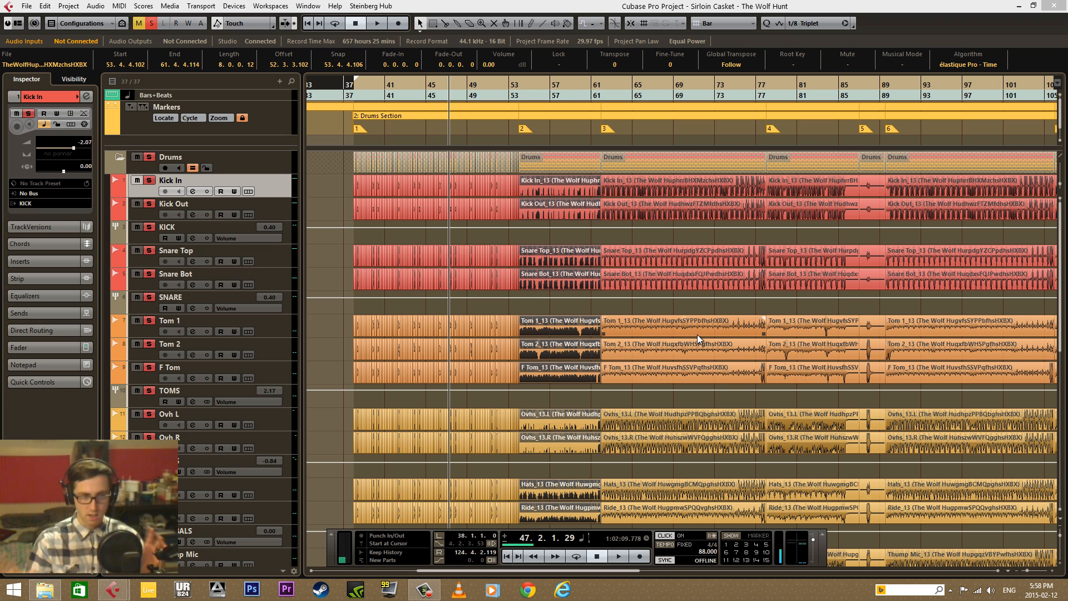
scroll(696, 335, down, 8)
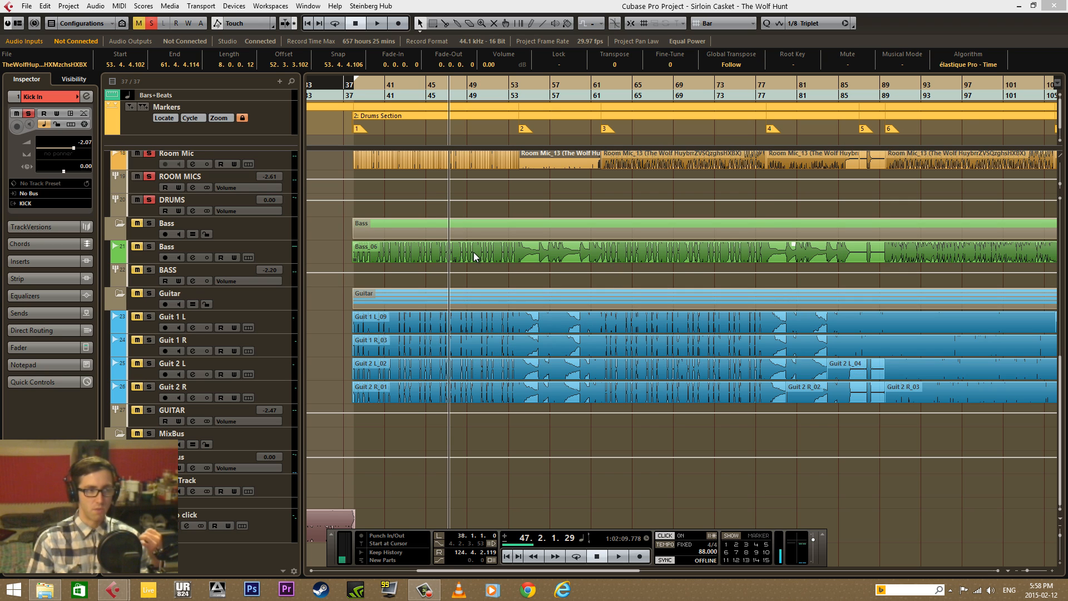
Select the Bass_06 event for inspection, clear the selection and return to the drum tracks
click(382, 248)
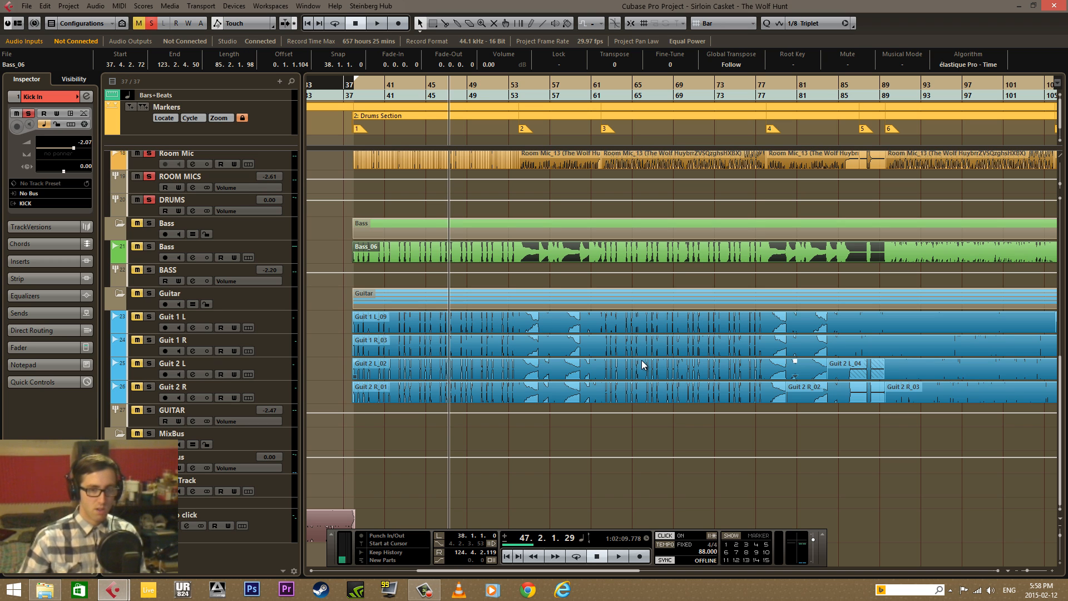
click(662, 442)
scroll(662, 411, up, 10)
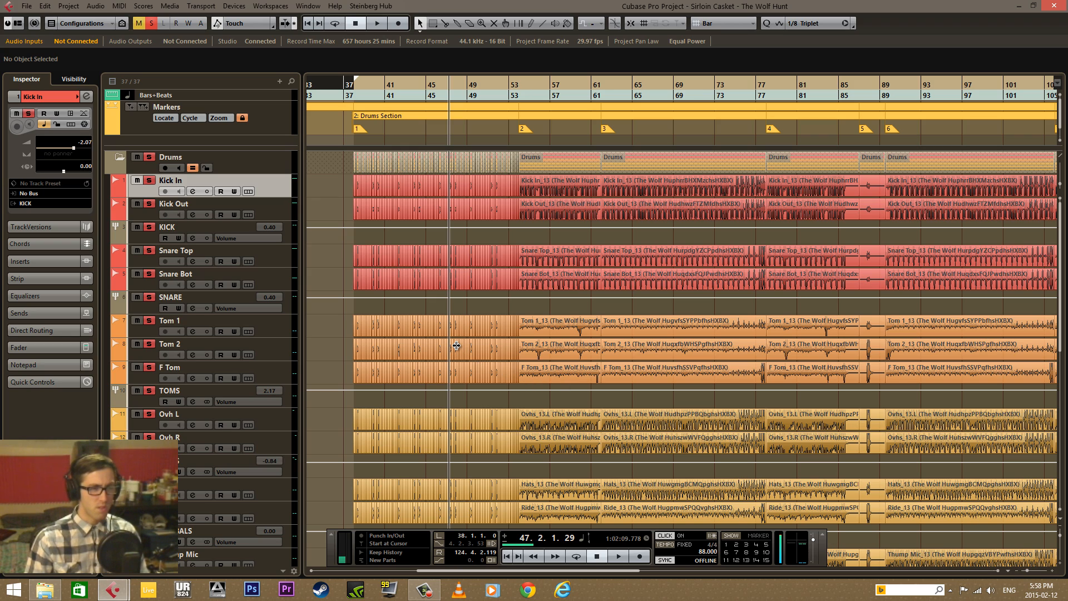
Select the grouped drum sections one after another from bar 53 onward, ending with the section at marker 6
scroll(458, 347, down, 3)
scroll(456, 346, up, 3)
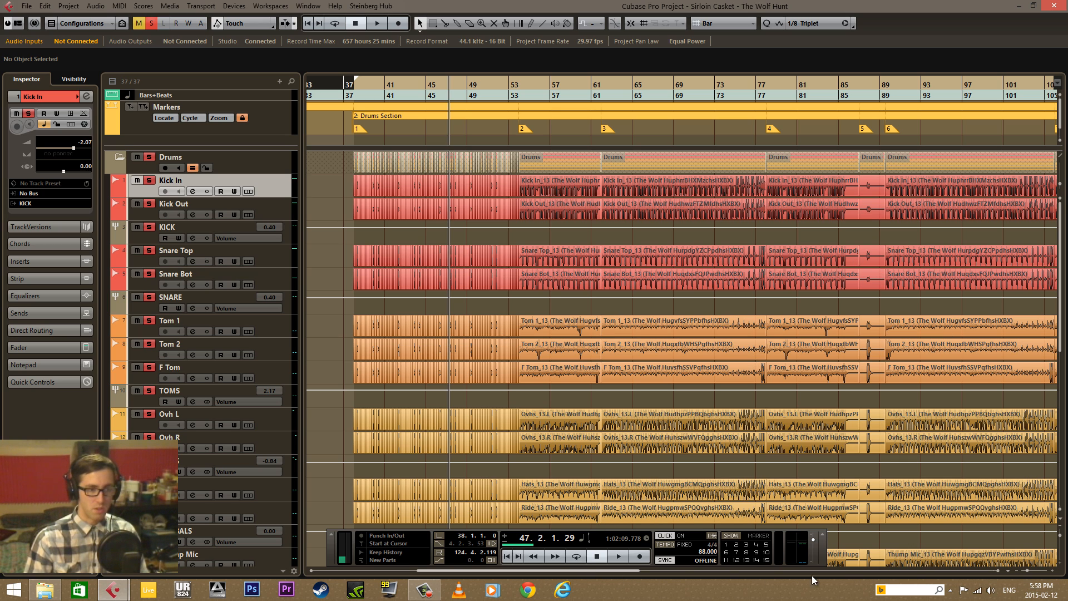
mouse_move(629, 572)
mouse_down()
mouse_move(722, 579)
mouse_move(630, 583)
mouse_up()
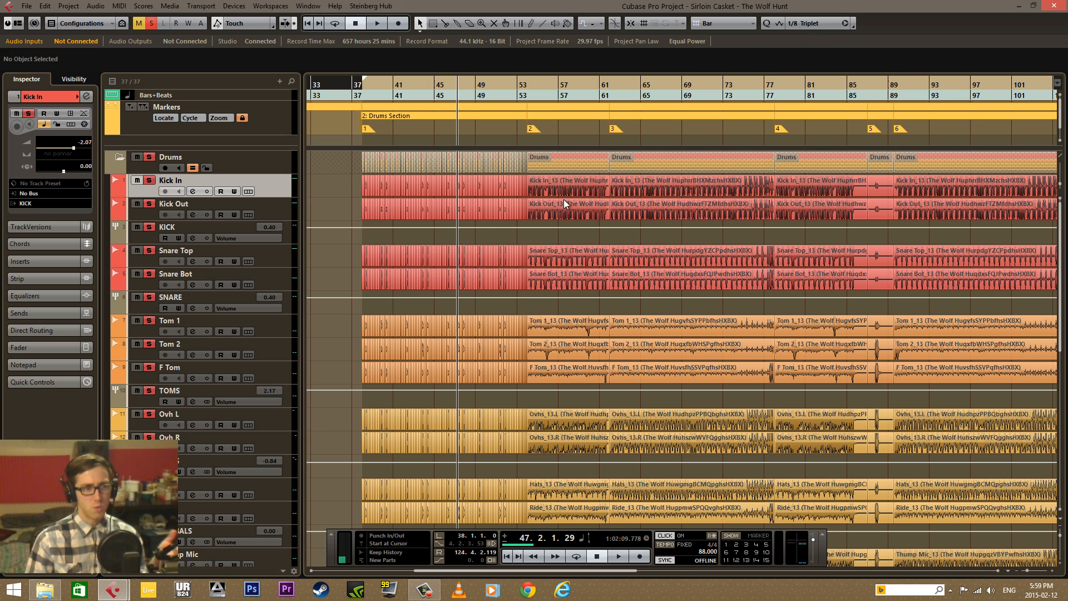
click(601, 251)
click(612, 270)
click(827, 245)
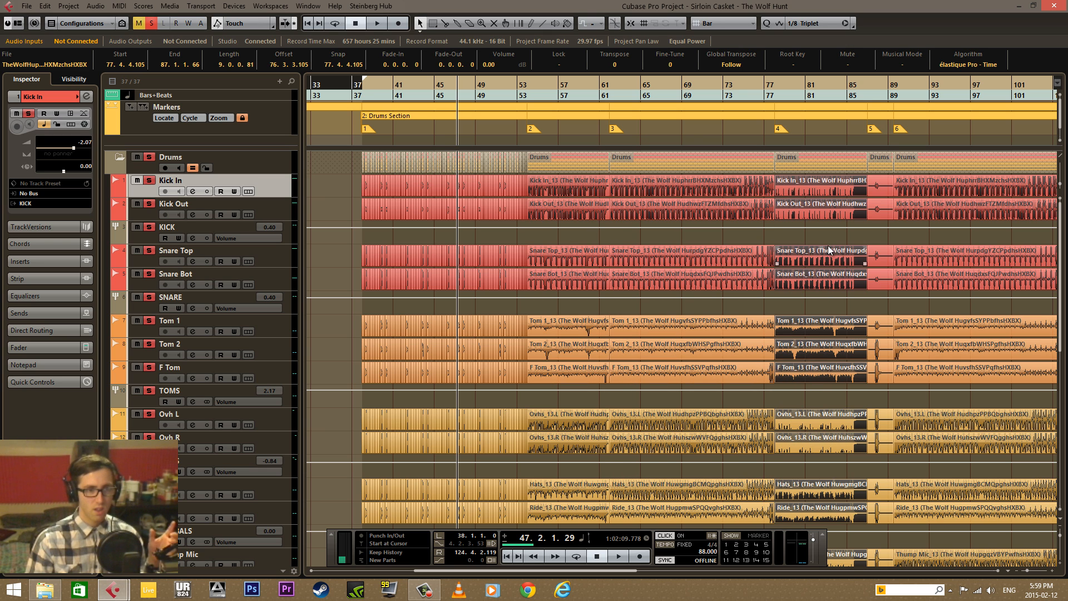
click(873, 257)
click(926, 265)
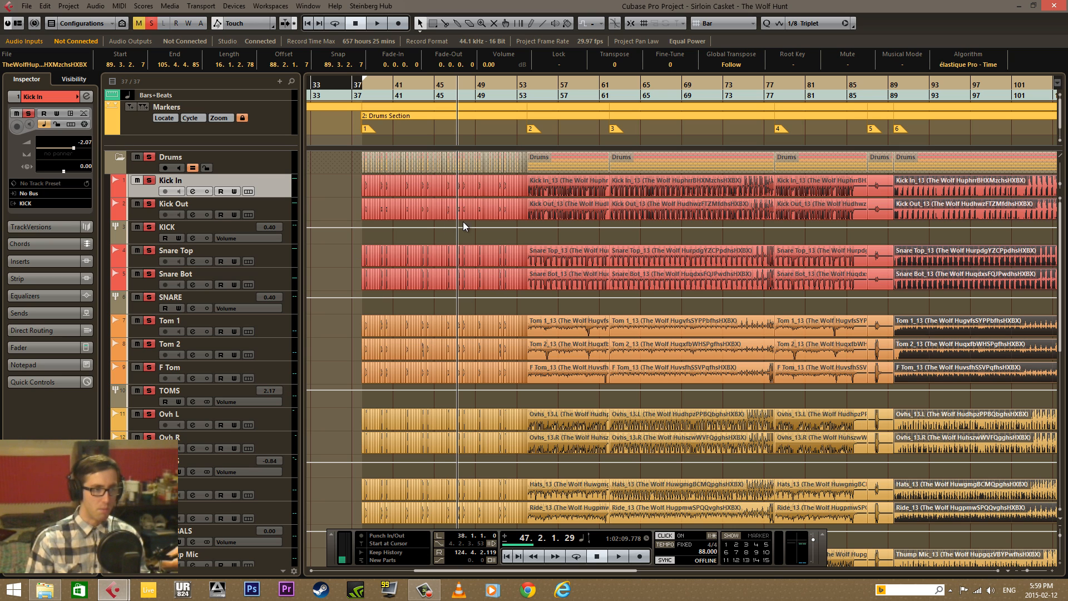
Review the slice rules and quantize settings in the Quantize Panel, close it and clear the drum selection
click(852, 25)
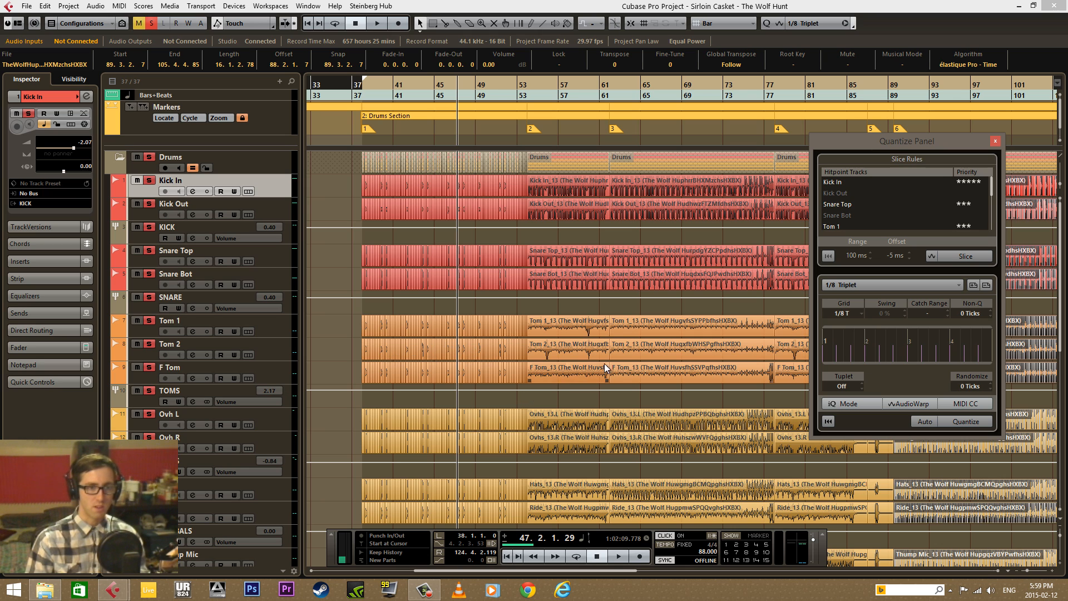
click(995, 141)
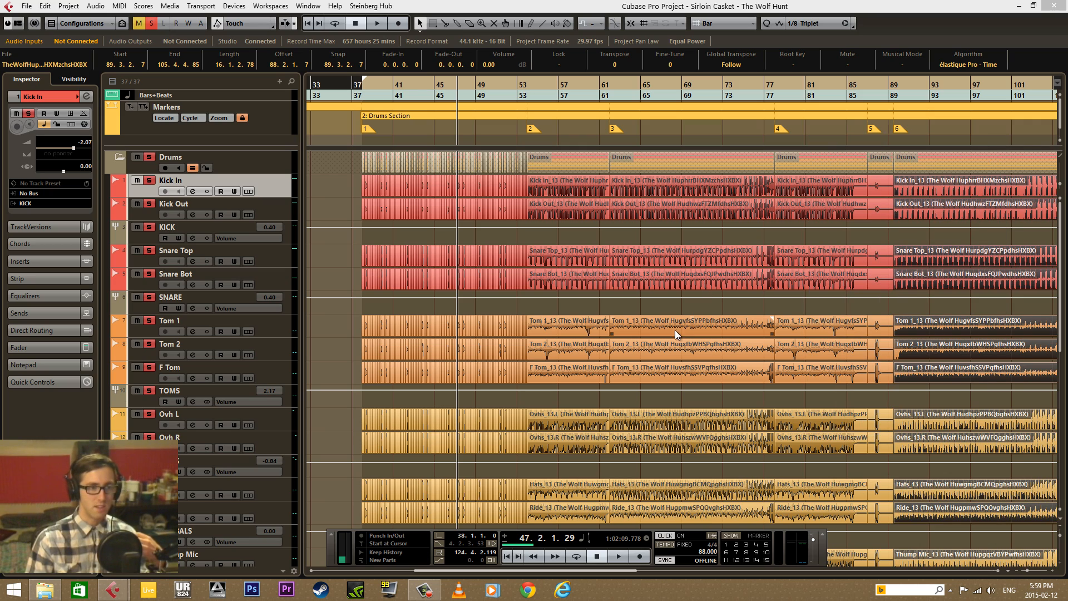
click(669, 315)
Compare the drum sections with the room mic, bass and guitar recordings further down the project
scroll(671, 308, down, 5)
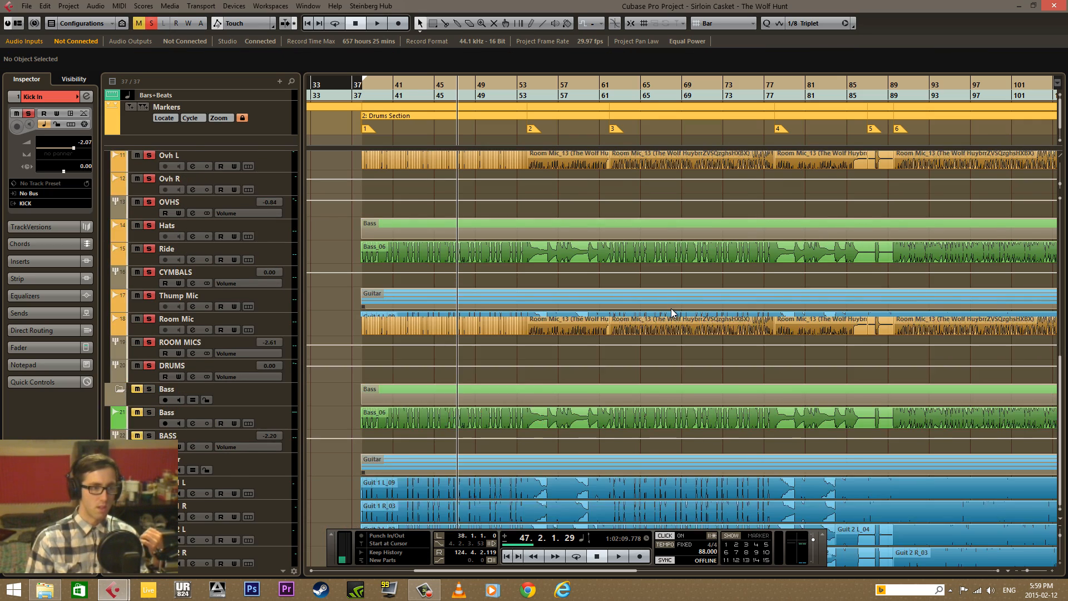
scroll(671, 308, up, 5)
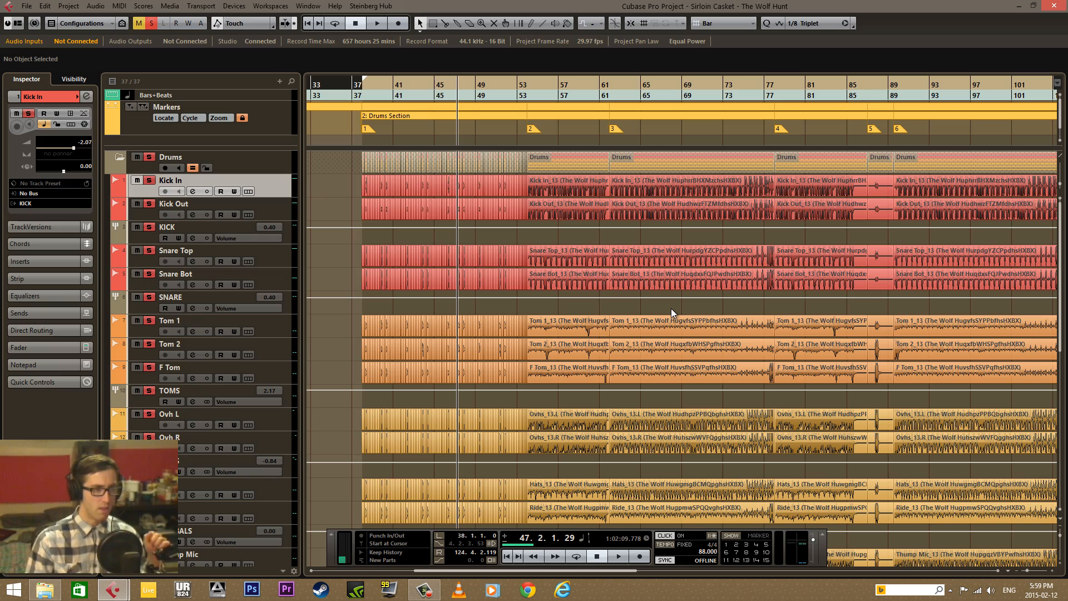
scroll(671, 309, down, 5)
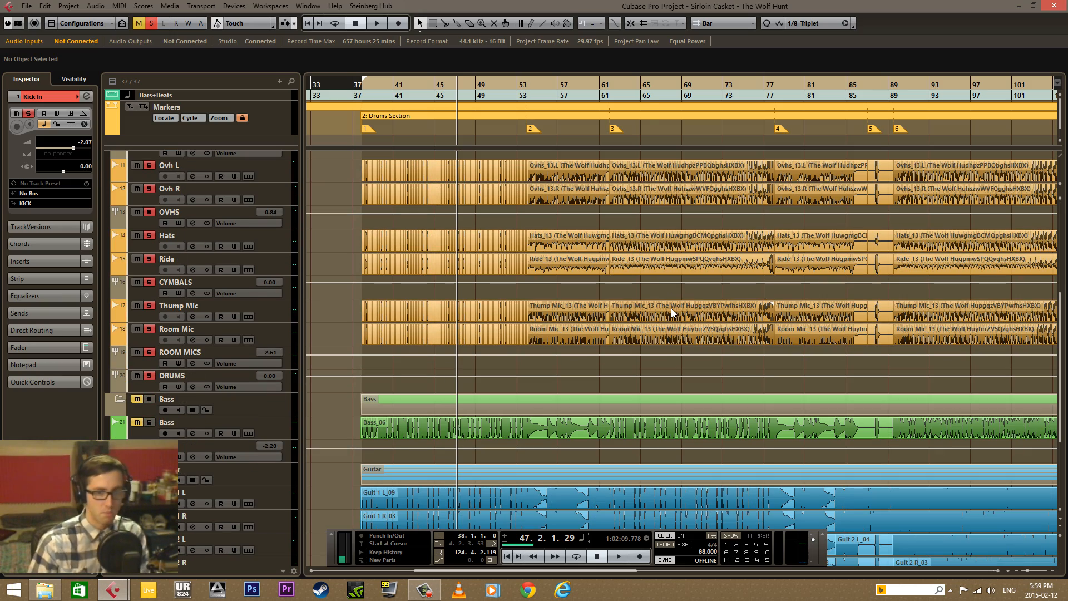